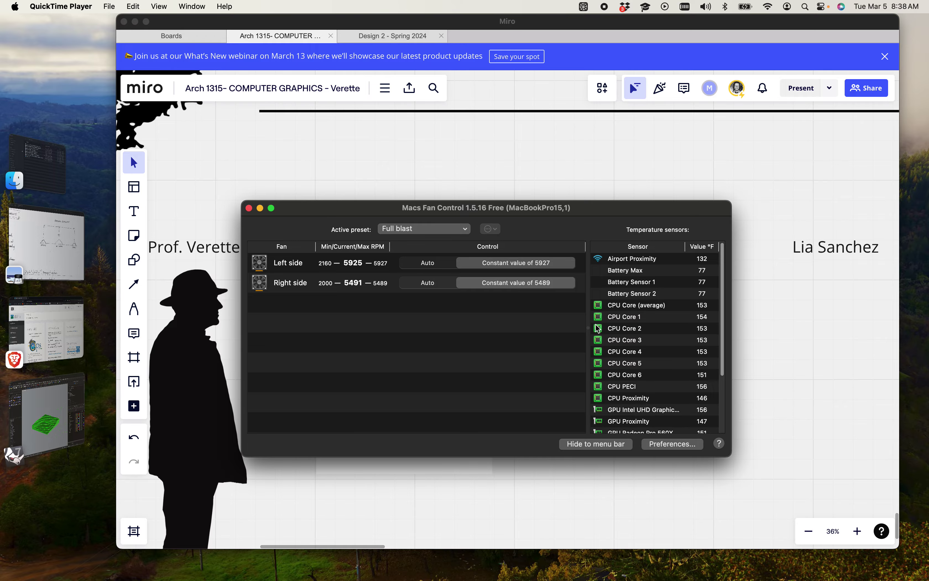
Step: Switch to Rhino 7 and examine the smooth terrain solid and the contour lines around it
{"action": "left_click", "coordinate": [15, 468]}
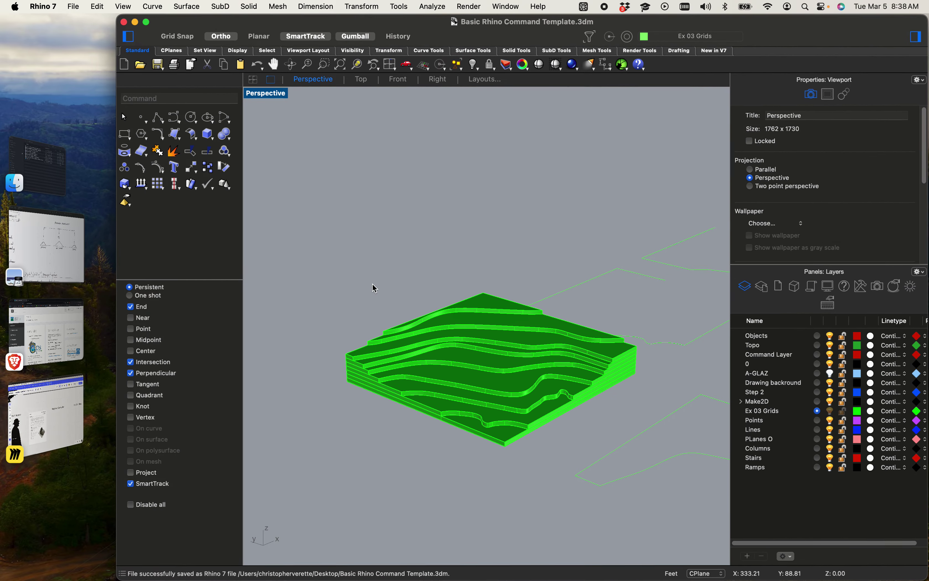
{"action": "scroll", "coordinate": [446, 243], "scroll_direction": "up", "scroll_amount": 4}
{"action": "scroll", "coordinate": [445, 243], "scroll_direction": "down", "scroll_amount": 4}
{"action": "right_click_drag", "start_coordinate": [491, 253], "coordinate": [702, 208], "text": "shift"}
{"action": "right_click_drag", "start_coordinate": [529, 434], "coordinate": [578, 376], "text": "shift"}
{"action": "scroll", "coordinate": [493, 338], "scroll_direction": "up", "scroll_amount": 5}
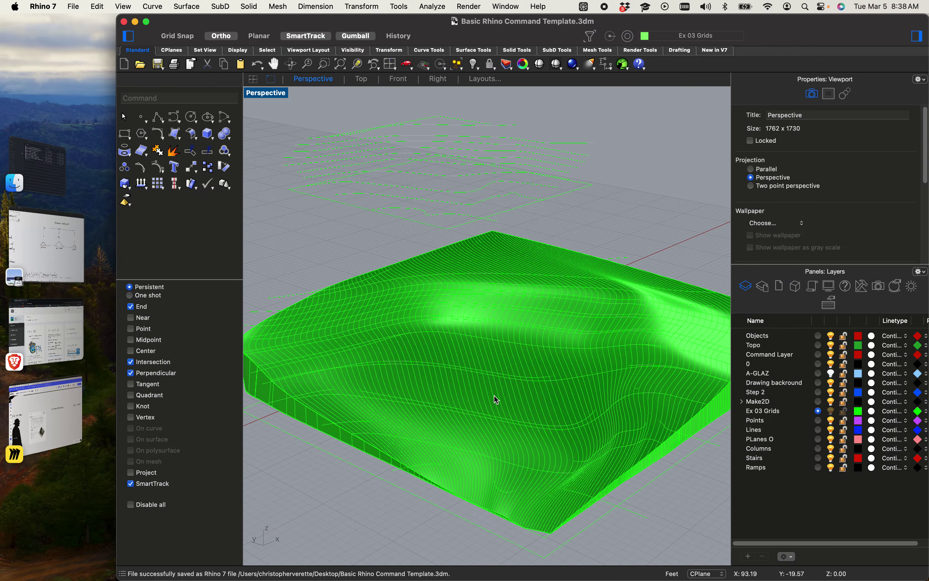
{"action": "scroll", "coordinate": [435, 374], "scroll_direction": "down", "scroll_amount": 4}
{"action": "scroll", "coordinate": [392, 363], "scroll_direction": "up", "scroll_amount": 10}
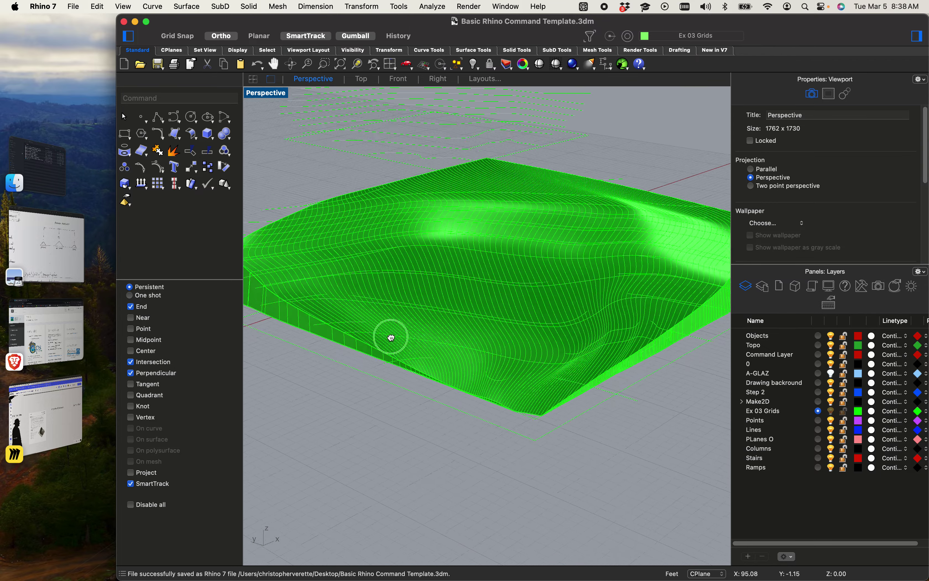
{"action": "mouse_move", "coordinate": [401, 336]}
{"action": "right_mouse_down"}
{"action": "mouse_move", "coordinate": [409, 342]}
{"action": "mouse_move", "coordinate": [387, 341]}
{"action": "right_mouse_up"}
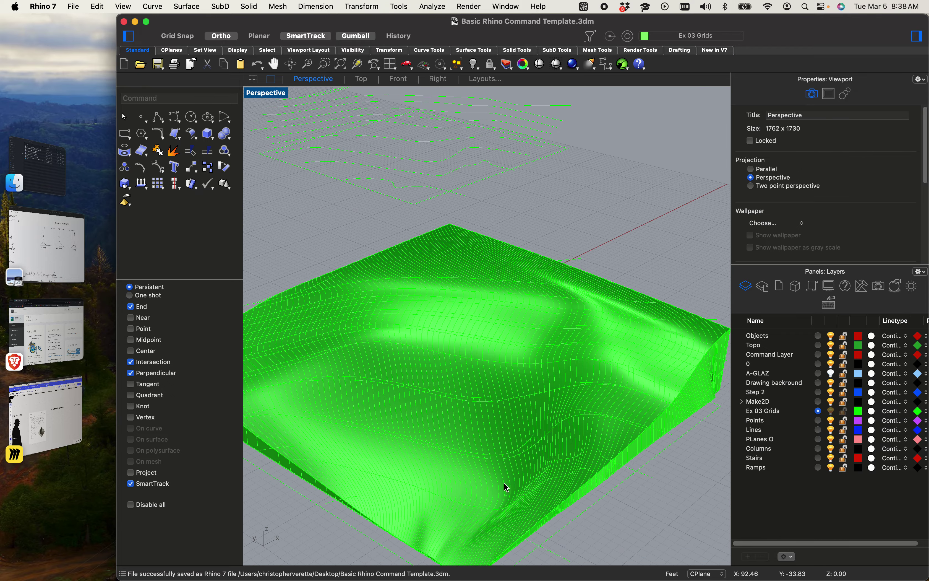
{"action": "scroll", "coordinate": [570, 391], "scroll_direction": "down", "scroll_amount": 5}
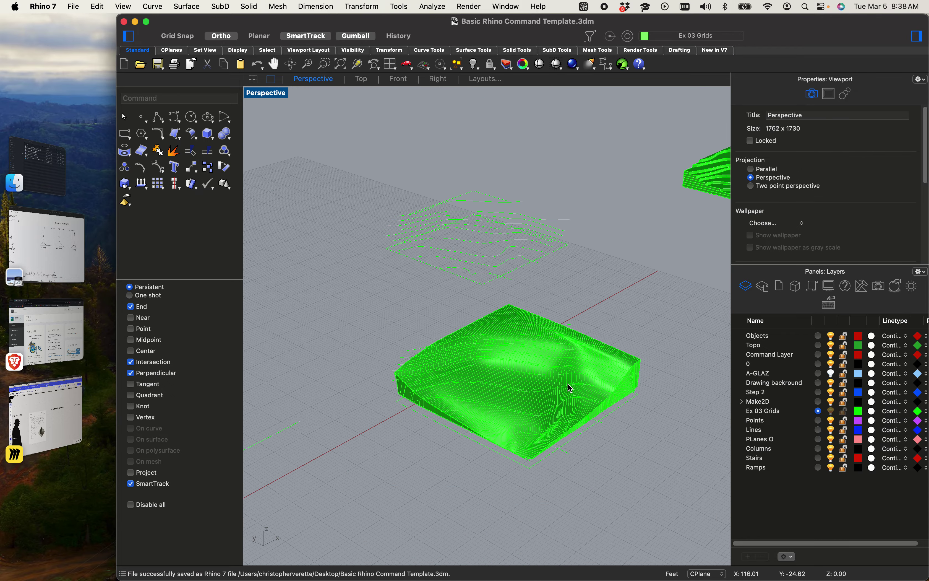
Step: Inspect the stepped terrain model and highlight one of its extruded layers to show how the levels stack
{"action": "right_click_drag", "start_coordinate": [629, 330], "coordinate": [489, 422], "text": "shift"}
{"action": "right_click_drag", "start_coordinate": [552, 406], "coordinate": [425, 395], "text": "shift"}
{"action": "right_click_drag", "start_coordinate": [510, 395], "coordinate": [481, 402]}
{"action": "scroll", "coordinate": [487, 278], "scroll_direction": "up", "scroll_amount": 4}
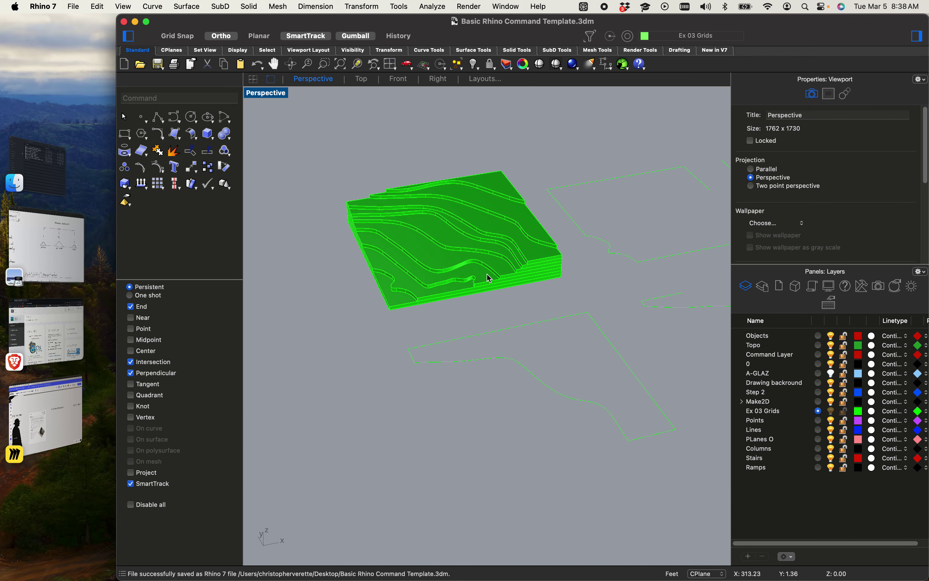
{"action": "scroll", "coordinate": [487, 274], "scroll_direction": "up", "scroll_amount": 4}
{"action": "right_click_drag", "start_coordinate": [487, 274], "coordinate": [489, 328], "text": "shift"}
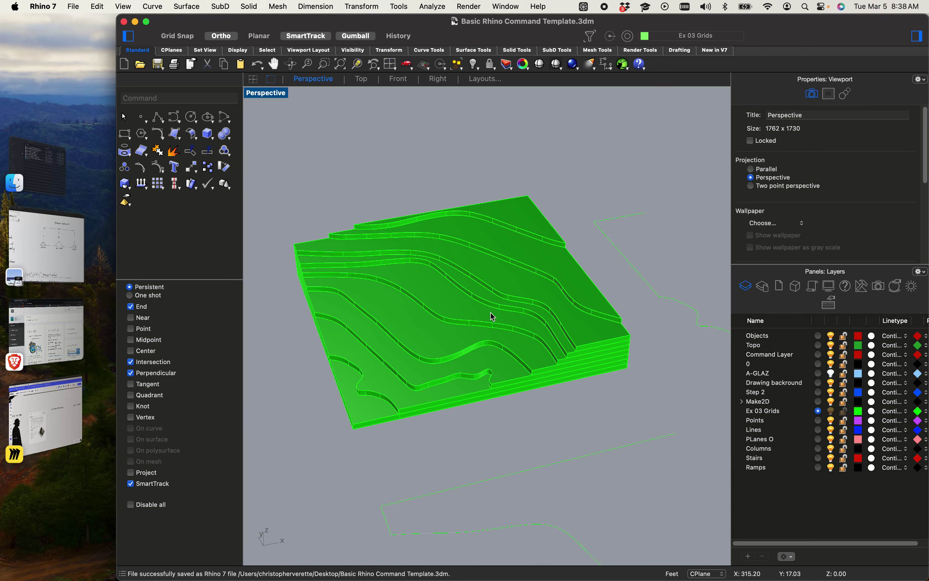
{"action": "left_click", "coordinate": [493, 316]}
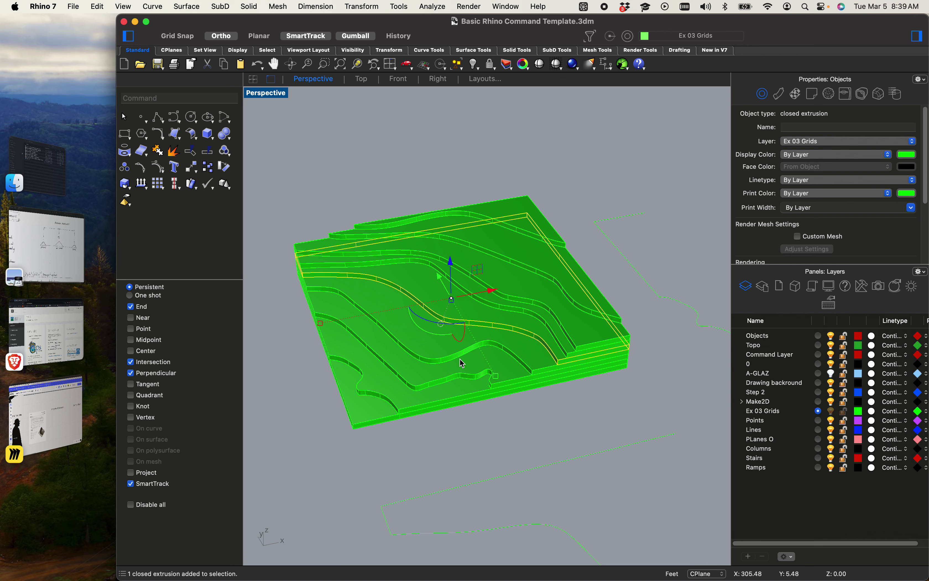
{"action": "left_click", "coordinate": [477, 193]}
{"action": "right_click_drag", "start_coordinate": [477, 193], "coordinate": [517, 157], "text": "shift"}
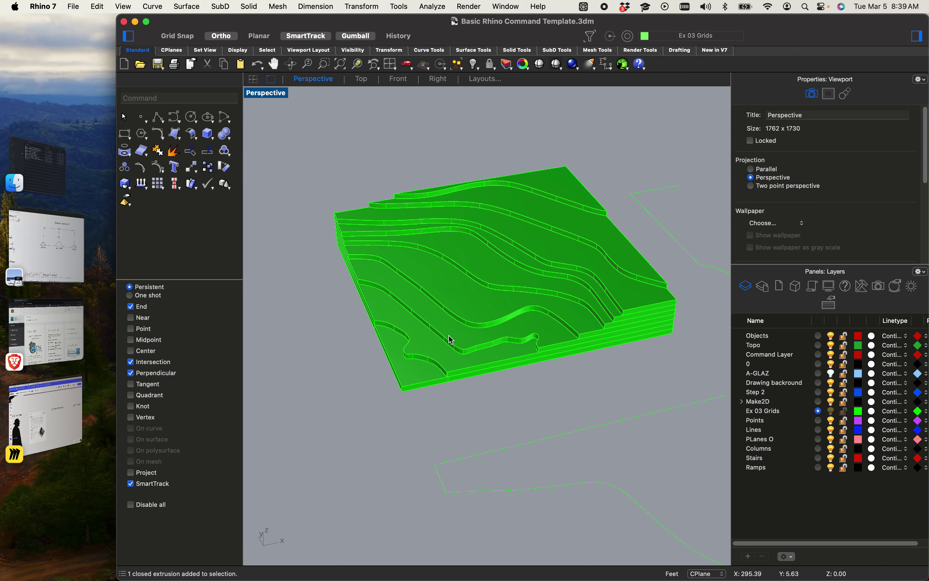
Step: Move the smooth terrain solid to an empty area of the ground plane, clear of the existing contour lines
{"action": "scroll", "coordinate": [449, 292], "scroll_direction": "down", "scroll_amount": 10}
{"action": "right_click_drag", "start_coordinate": [442, 331], "coordinate": [464, 287], "text": "shift"}
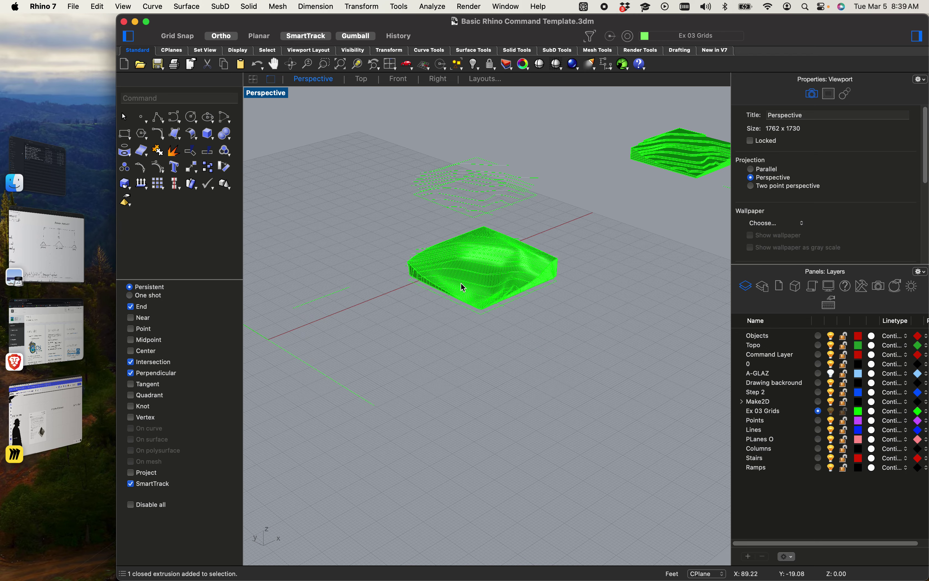
{"action": "scroll", "coordinate": [464, 287], "scroll_direction": "up", "scroll_amount": 5}
{"action": "left_click", "coordinate": [456, 274]}
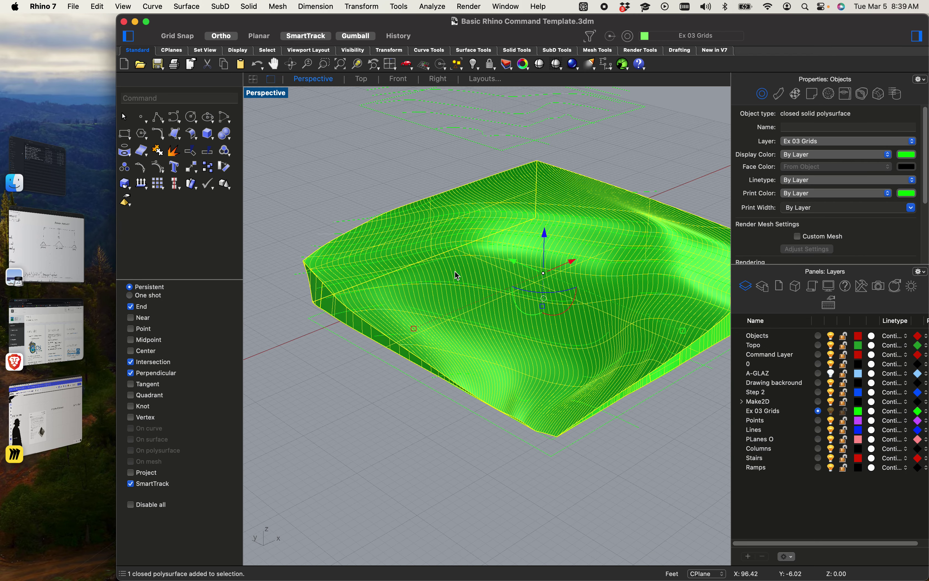
{"action": "type", "text": "move"}
{"action": "key", "text": "Return"}
{"action": "left_click", "coordinate": [504, 300]}
{"action": "scroll", "coordinate": [505, 302], "scroll_direction": "down", "scroll_amount": 8}
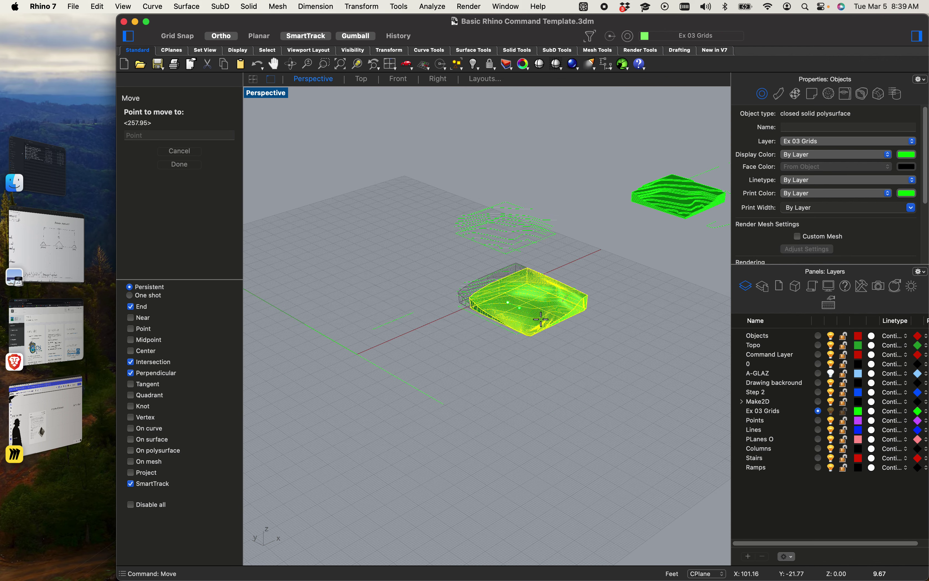
{"action": "left_click", "coordinate": [630, 360]}
{"action": "scroll", "coordinate": [675, 382], "scroll_direction": "up", "scroll_amount": 8}
{"action": "left_click", "coordinate": [651, 386]}
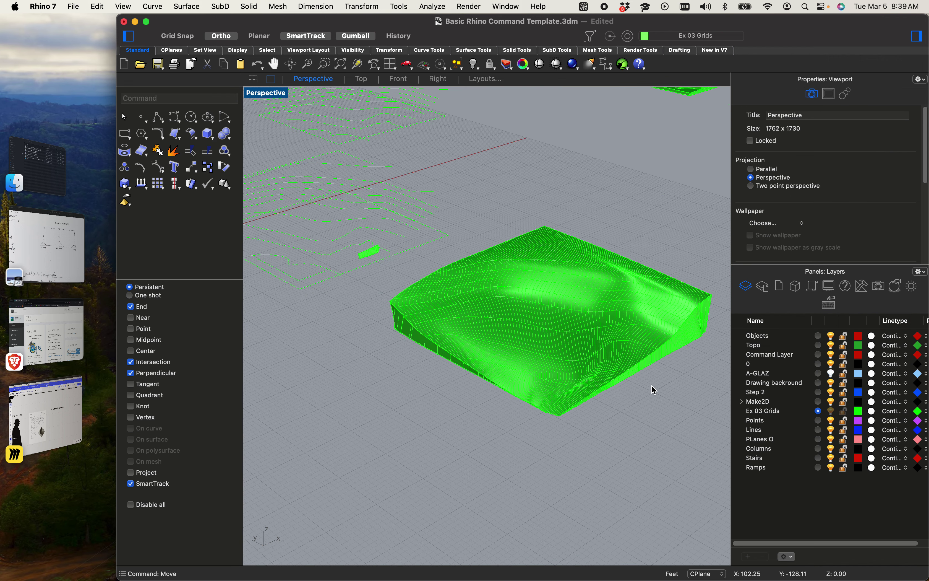
Step: Contour the terrain solid vertically from its lower corner to the corner above, with 12" between contours on the current layer
{"action": "right_click_drag", "start_coordinate": [651, 387], "coordinate": [590, 405], "text": "shift"}
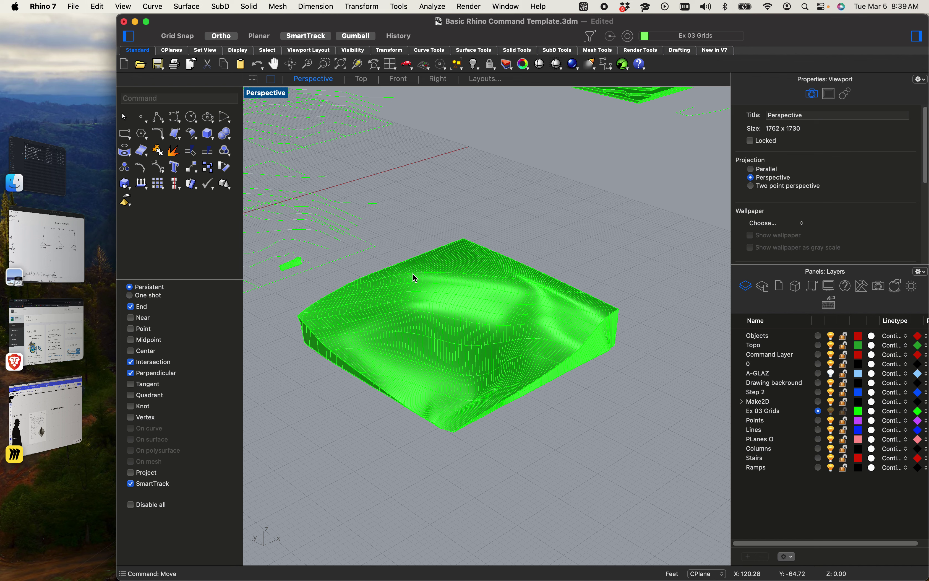
{"action": "left_click", "coordinate": [436, 335]}
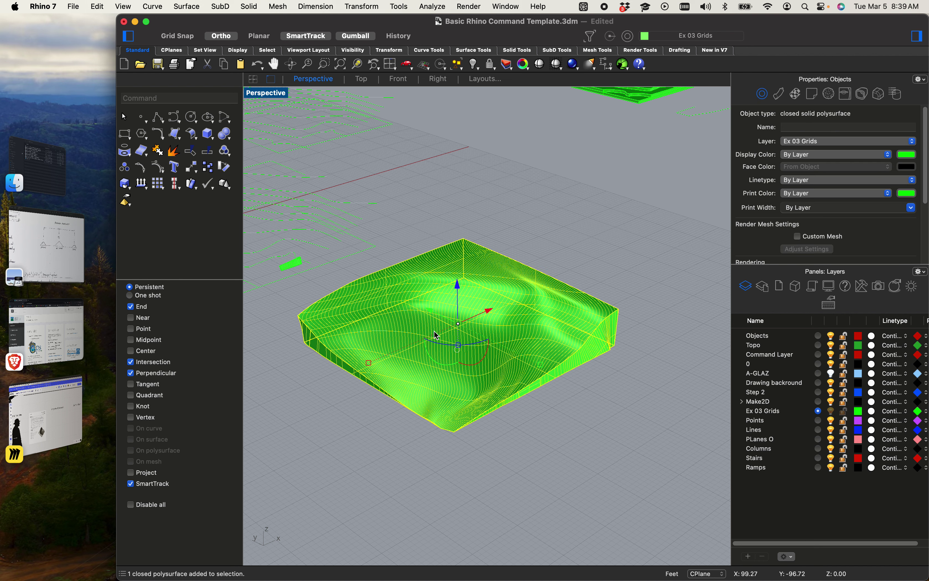
{"action": "type", "text": "COn"}
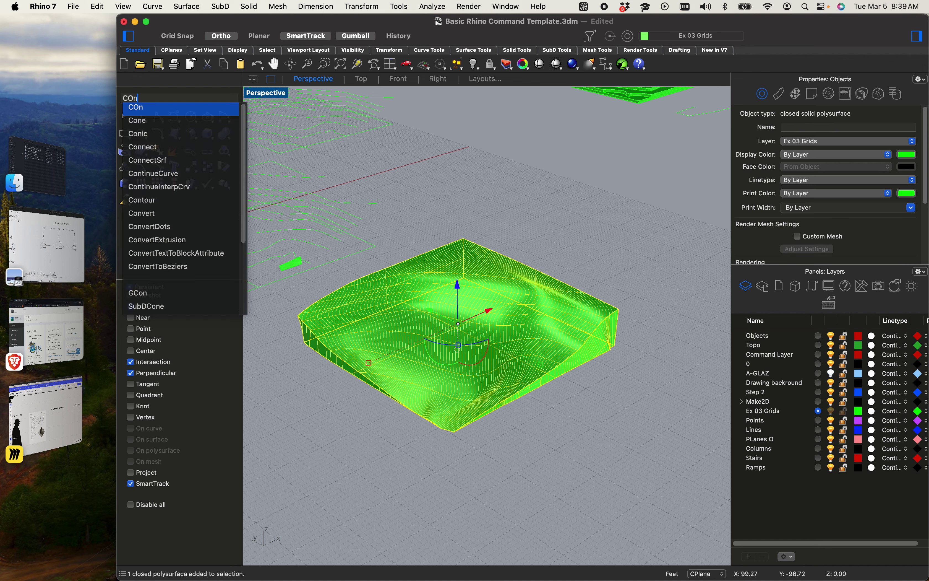
{"action": "type", "text": "tinueCurve"}
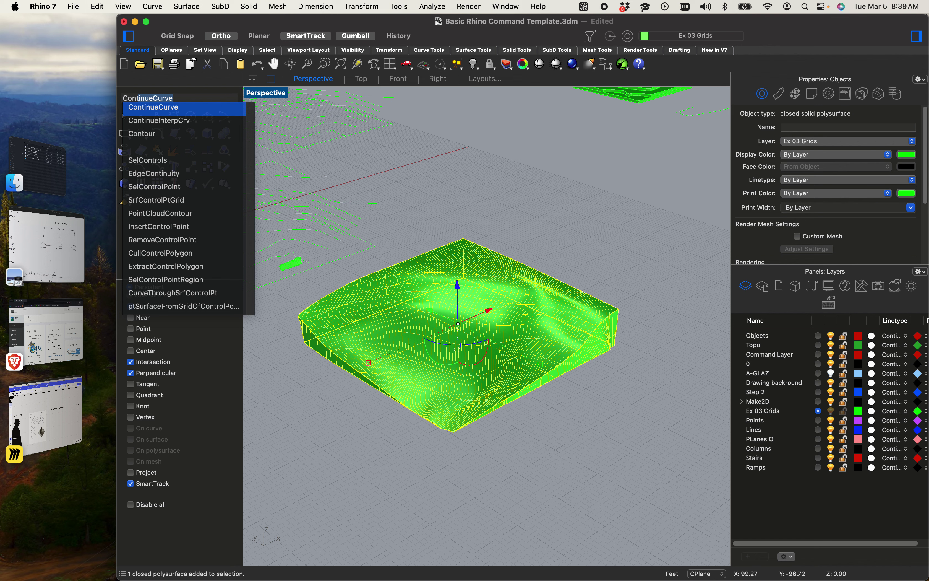
{"action": "key", "text": "Down"}
{"action": "key", "text": "Down"}
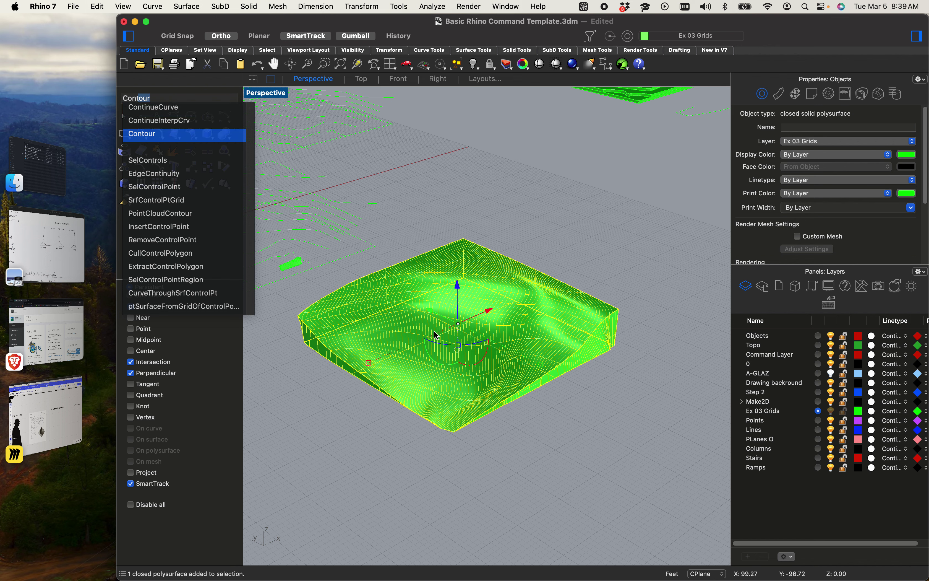
{"action": "key", "text": "Return"}
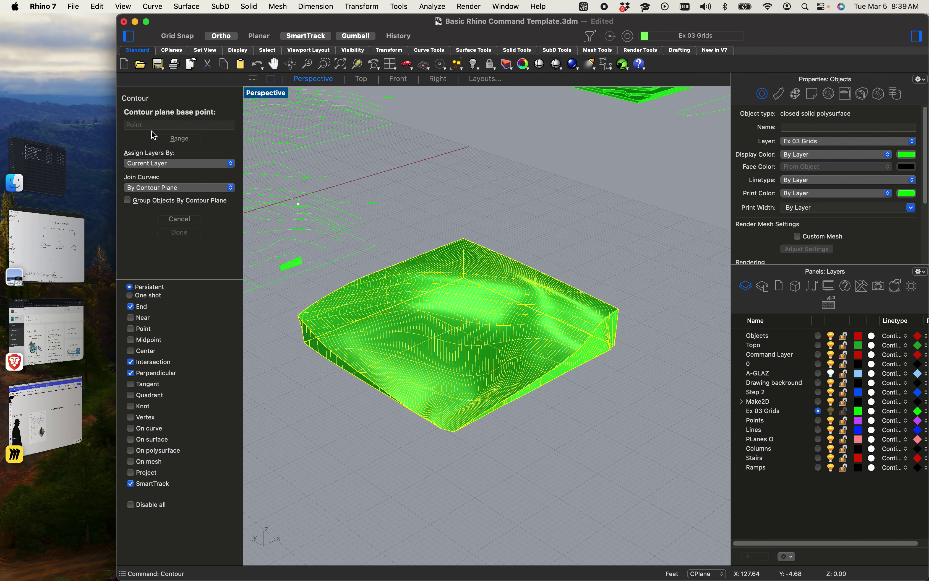
{"action": "scroll", "coordinate": [610, 357], "scroll_direction": "up", "scroll_amount": 5}
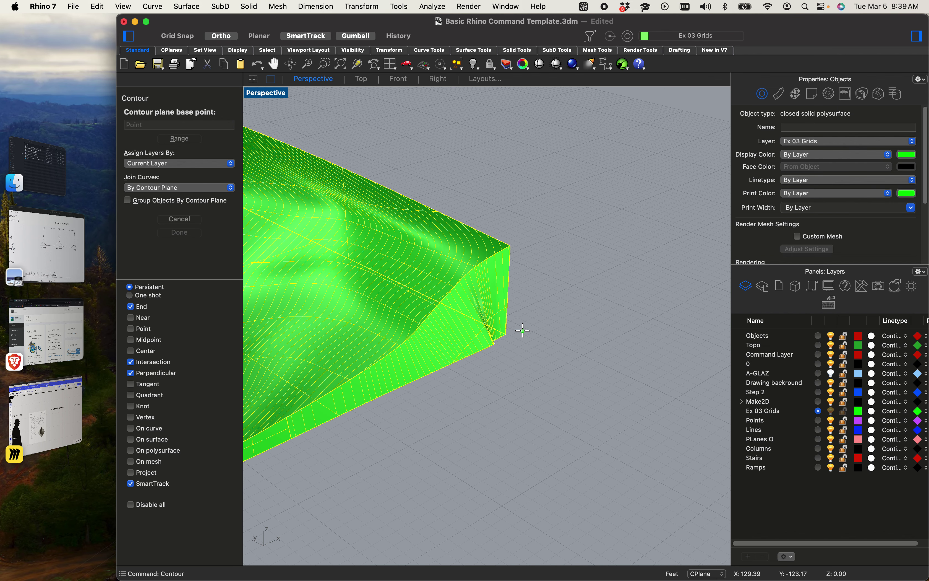
{"action": "left_click", "coordinate": [509, 332]}
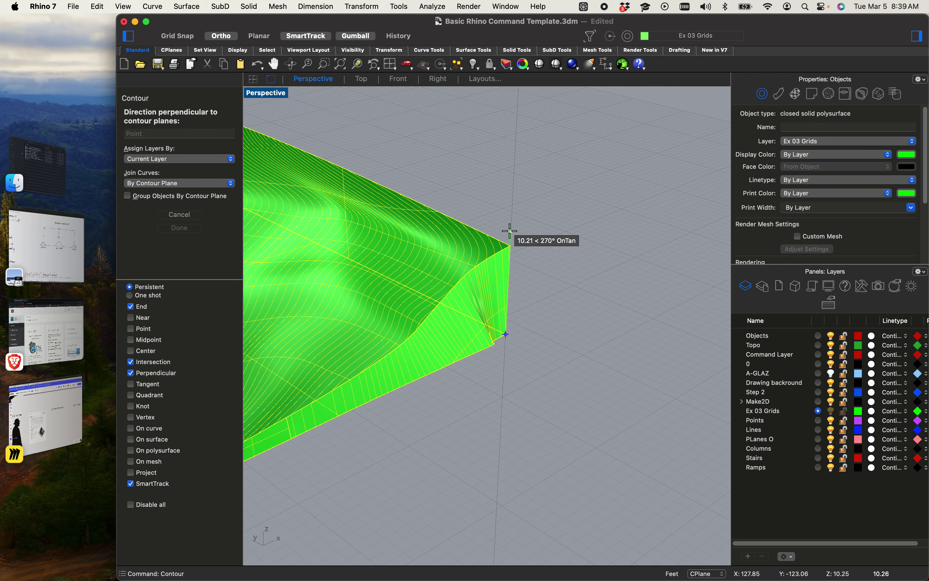
{"action": "left_click", "coordinate": [510, 243]}
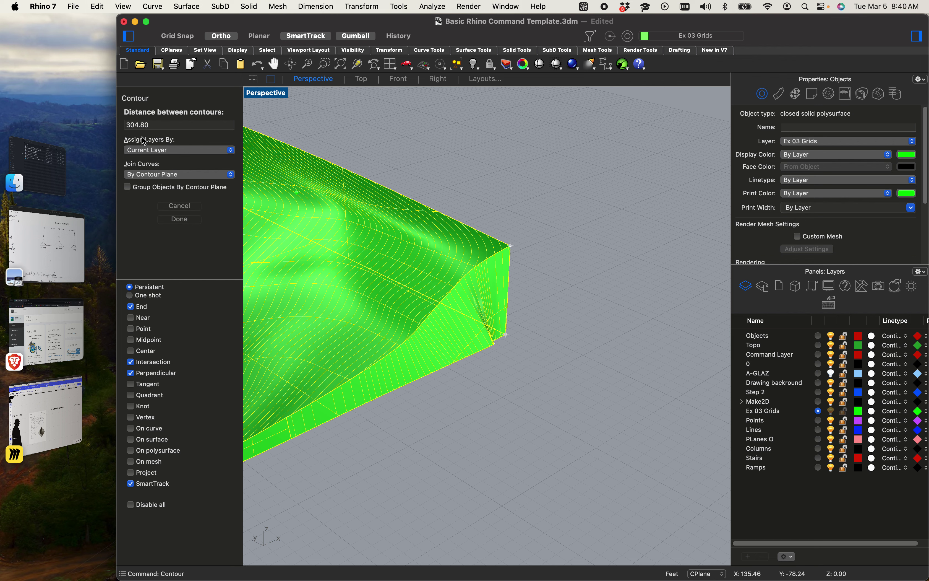
{"action": "left_click", "coordinate": [166, 126]}
{"action": "type", "text": "12\""}
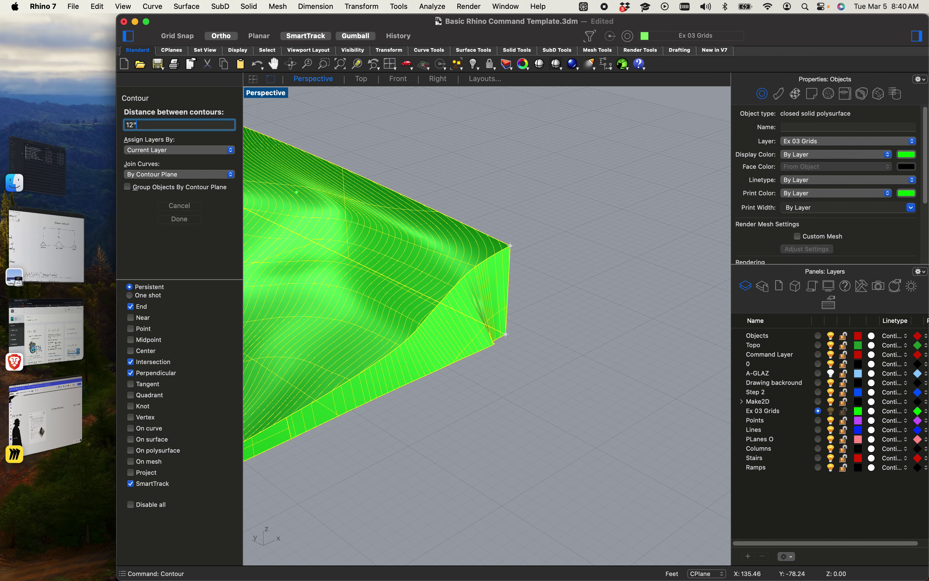
{"action": "key", "text": "Return"}
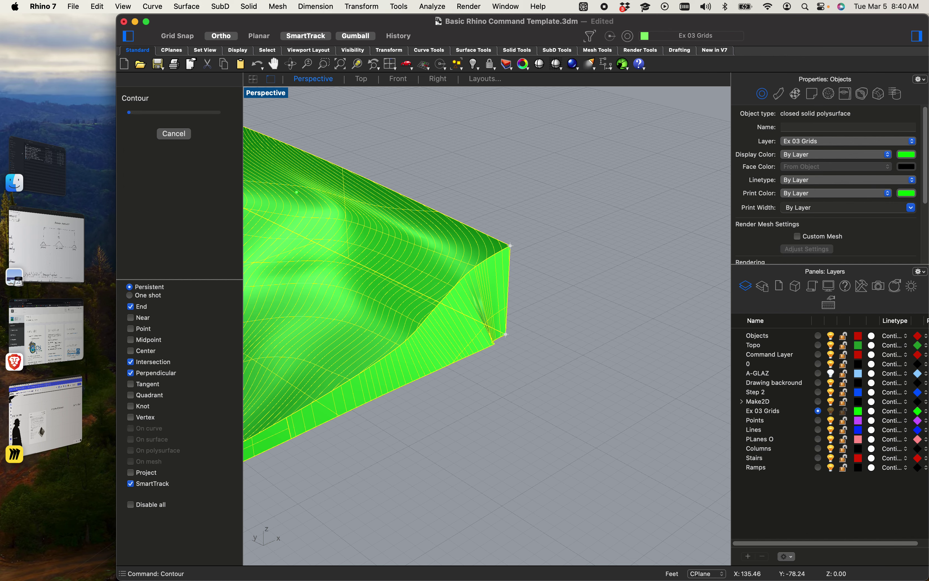
Step: Move the terrain solid off its new contour curves so the two sit side by side
{"action": "scroll", "coordinate": [436, 249], "scroll_direction": "down", "scroll_amount": 5}
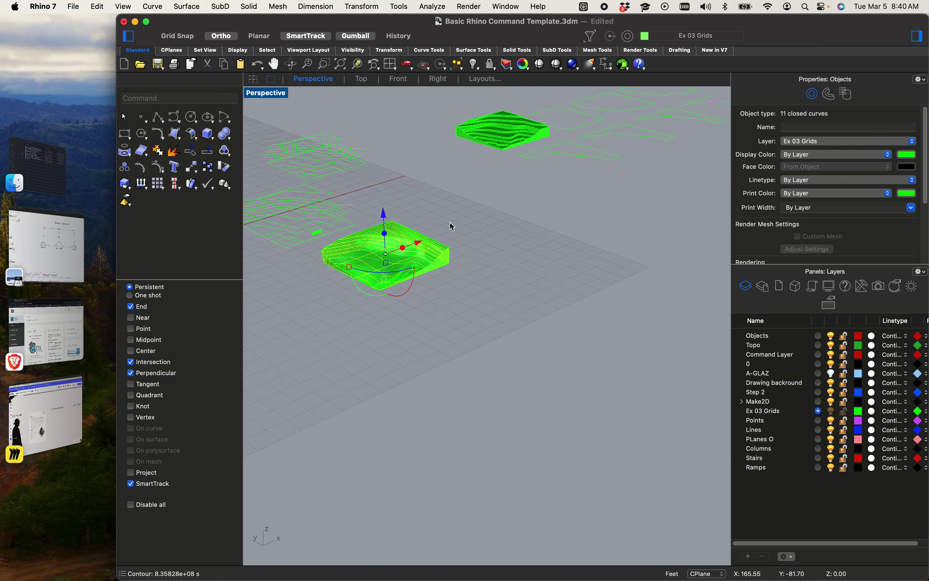
{"action": "scroll", "coordinate": [389, 270], "scroll_direction": "up", "scroll_amount": 3}
{"action": "left_click", "coordinate": [388, 270]}
{"action": "left_click_drag", "start_coordinate": [402, 282], "coordinate": [591, 388]}
{"action": "left_click", "coordinate": [578, 166]}
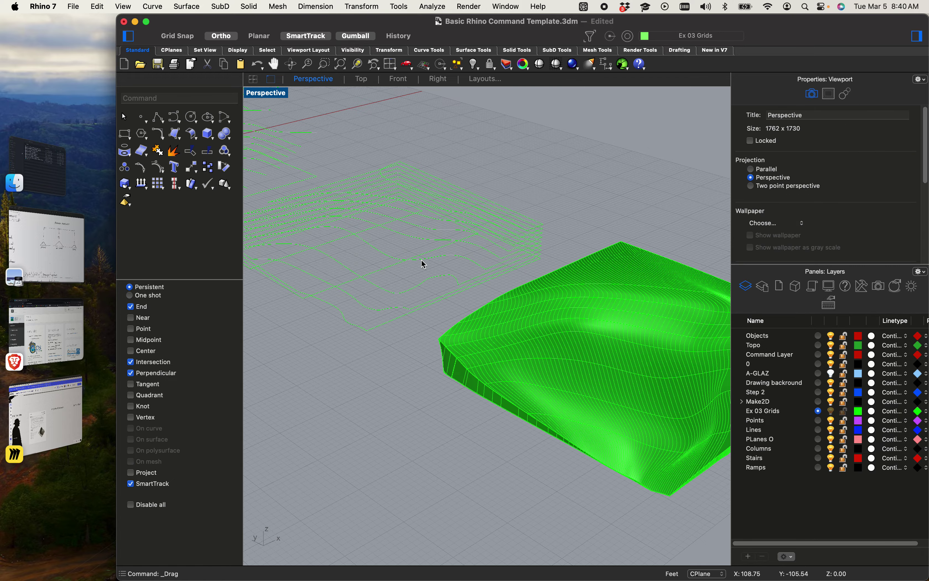
Step: Examine the new stack of contour curves alongside the stepped terrain model and its laid-out layer outlines
{"action": "scroll", "coordinate": [423, 263], "scroll_direction": "up", "scroll_amount": 5}
{"action": "right_click_drag", "start_coordinate": [423, 263], "coordinate": [460, 265], "text": "shift"}
{"action": "scroll", "coordinate": [461, 265], "scroll_direction": "down", "scroll_amount": 5}
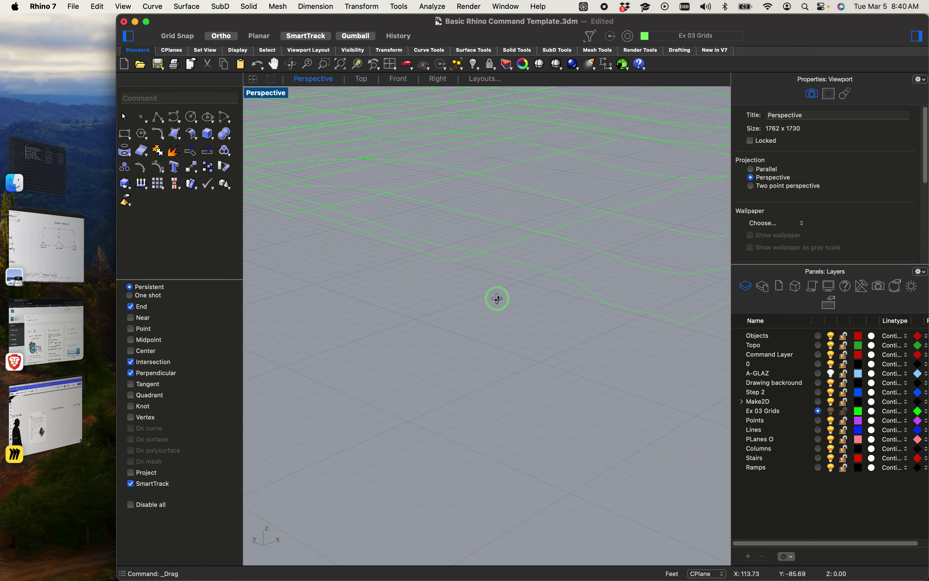
{"action": "right_click_drag", "start_coordinate": [522, 290], "coordinate": [491, 311]}
{"action": "scroll", "coordinate": [491, 313], "scroll_direction": "down", "scroll_amount": 5}
{"action": "scroll", "coordinate": [587, 204], "scroll_direction": "up", "scroll_amount": 4}
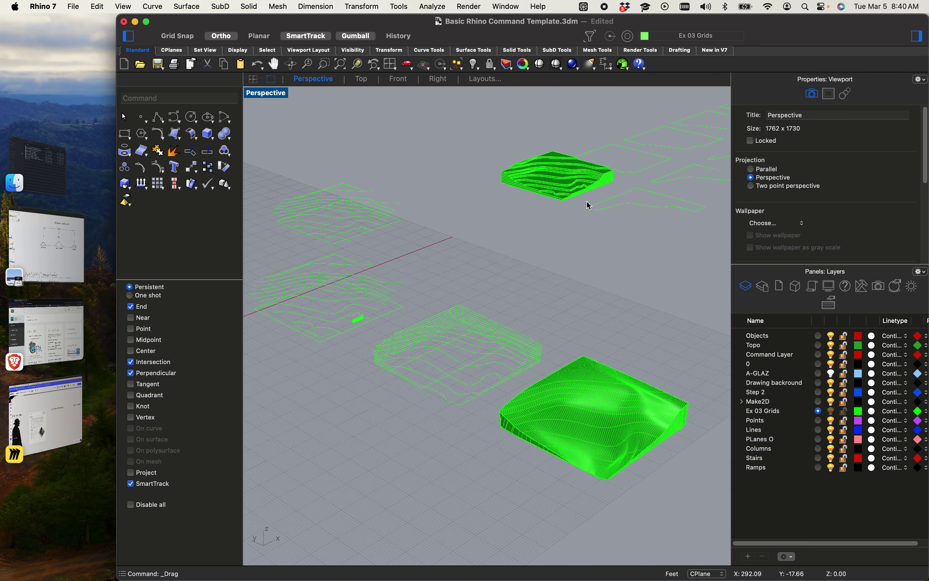
{"action": "scroll", "coordinate": [585, 209], "scroll_direction": "down", "scroll_amount": 4}
{"action": "scroll", "coordinate": [618, 203], "scroll_direction": "up", "scroll_amount": 6}
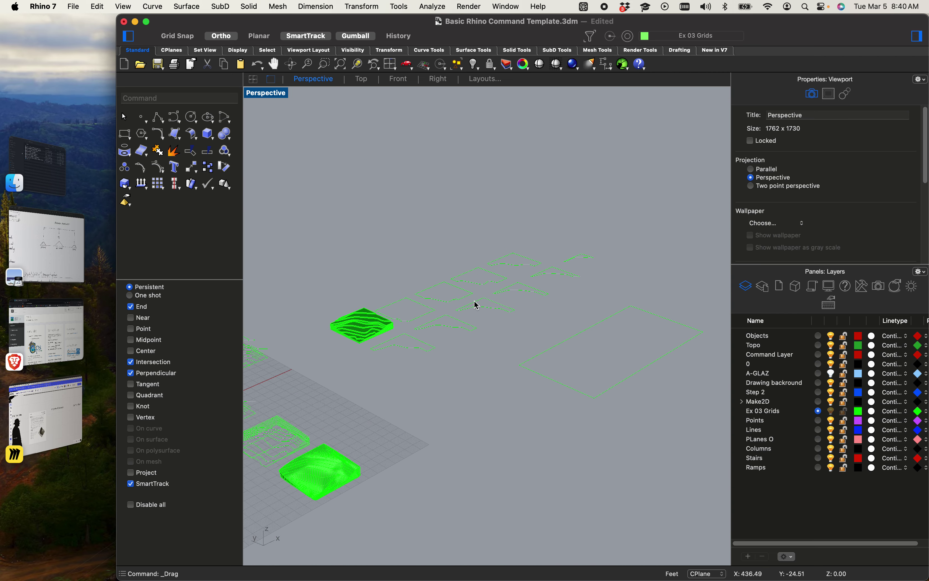
{"action": "scroll", "coordinate": [465, 353], "scroll_direction": "down", "scroll_amount": 4}
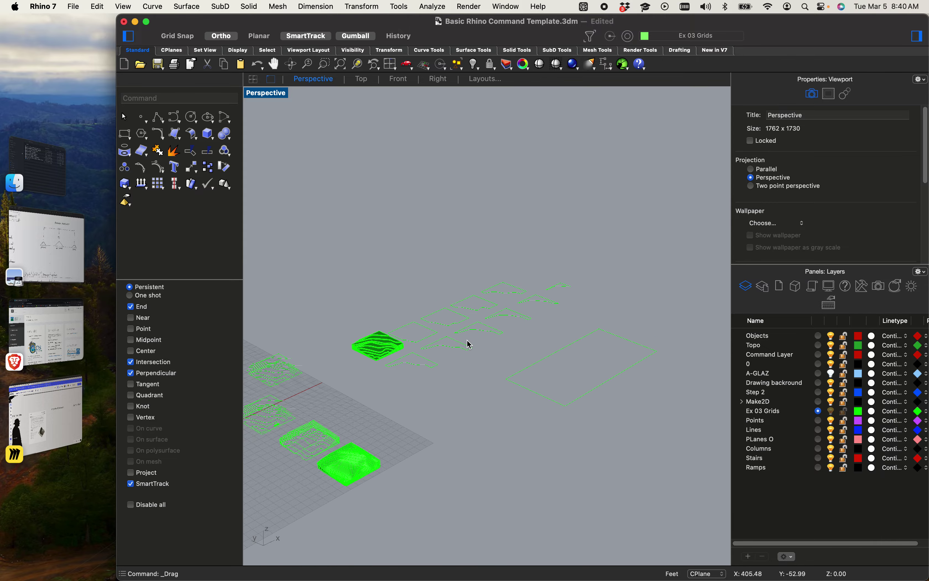
{"action": "scroll", "coordinate": [488, 399], "scroll_direction": "up", "scroll_amount": 5}
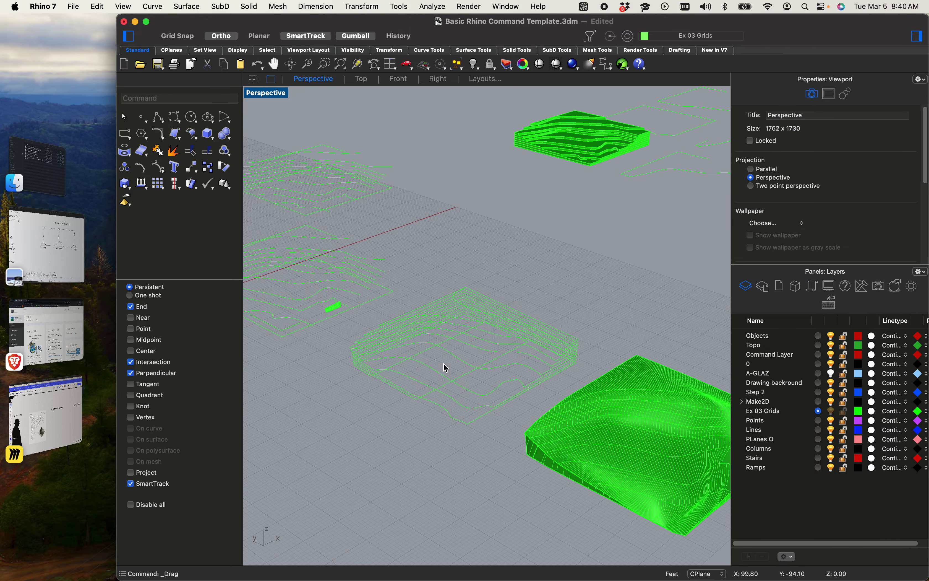
Step: Shift the terrain solid slightly farther away from the stack of contour curves
{"action": "left_click", "coordinate": [437, 372]}
{"action": "left_click", "coordinate": [494, 481]}
{"action": "mouse_move", "coordinate": [586, 454]}
{"action": "left_mouse_down"}
{"action": "mouse_move", "coordinate": [626, 434]}
{"action": "mouse_move", "coordinate": [592, 461]}
{"action": "left_mouse_up"}
{"action": "left_click", "coordinate": [594, 292]}
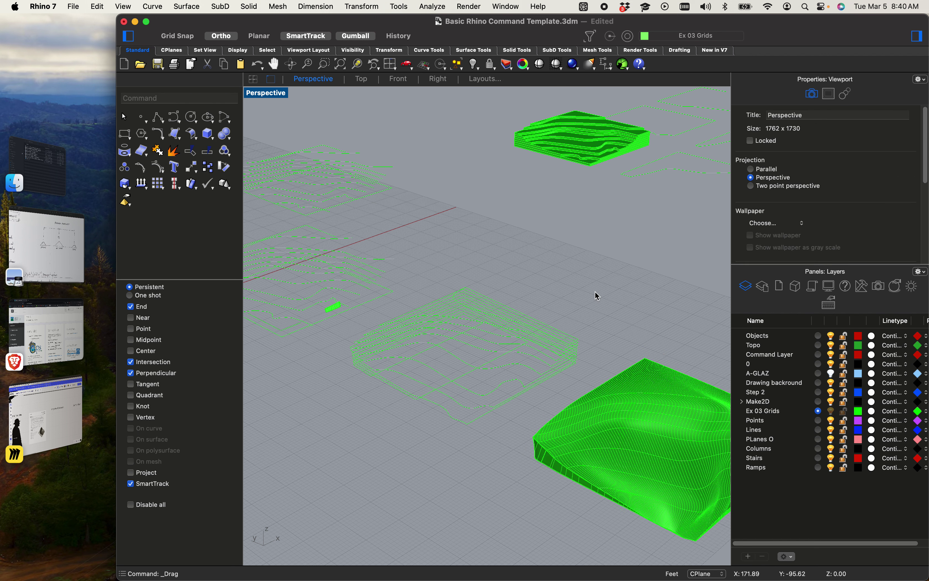
Step: Pick a single upper closed contour curve from the overlapping ones and move it out of the stack onto empty ground
{"action": "scroll", "coordinate": [525, 314], "scroll_direction": "up", "scroll_amount": 10}
{"action": "scroll", "coordinate": [528, 318], "scroll_direction": "down", "scroll_amount": 5}
{"action": "left_click", "coordinate": [496, 344]}
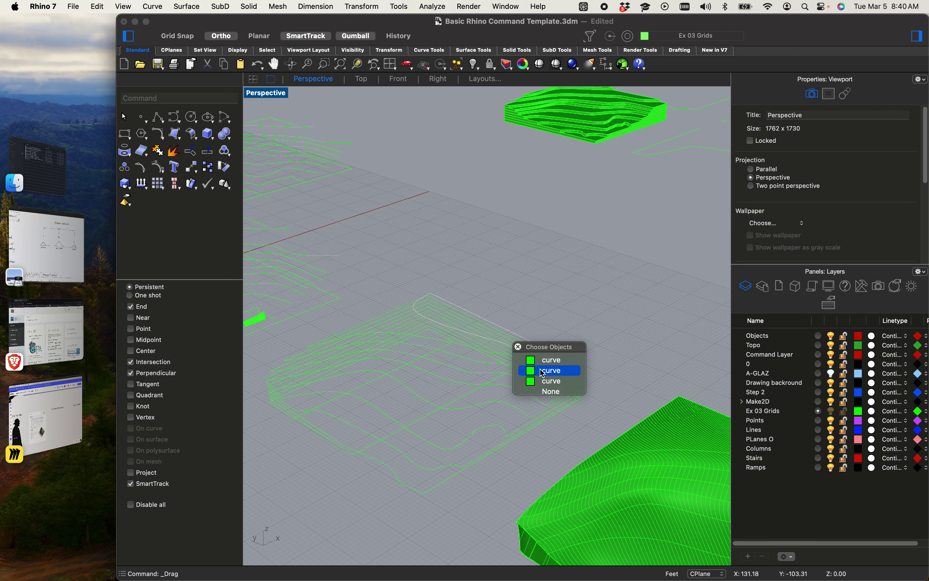
{"action": "left_click", "coordinate": [537, 381]}
{"action": "left_click_drag", "start_coordinate": [514, 325], "coordinate": [590, 288]}
{"action": "scroll", "coordinate": [561, 295], "scroll_direction": "up", "scroll_amount": 10}
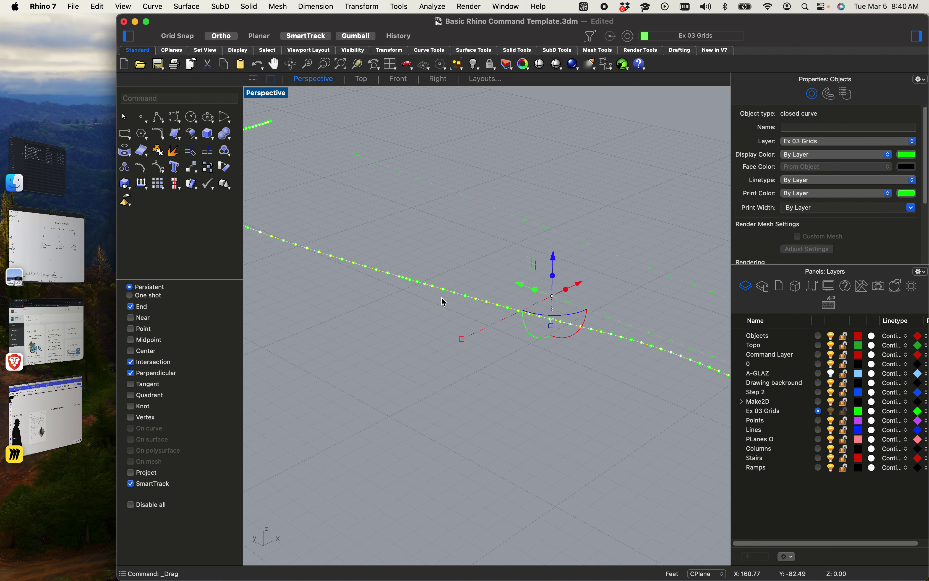
{"action": "scroll", "coordinate": [442, 297], "scroll_direction": "down", "scroll_amount": 7}
{"action": "left_click", "coordinate": [591, 238]}
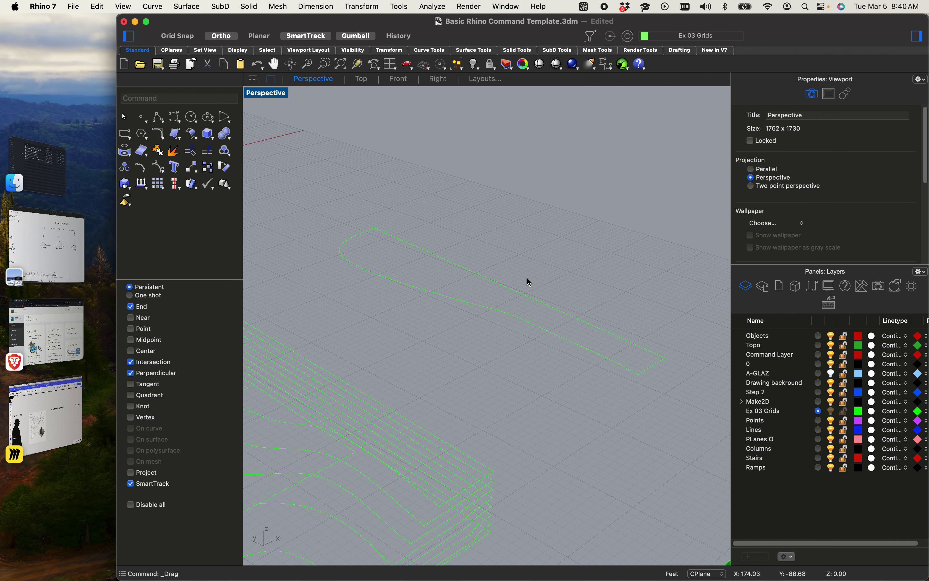
Step: Delete the single closed contour curve lying apart from the contour stack
{"action": "scroll", "coordinate": [530, 282], "scroll_direction": "down", "scroll_amount": 5}
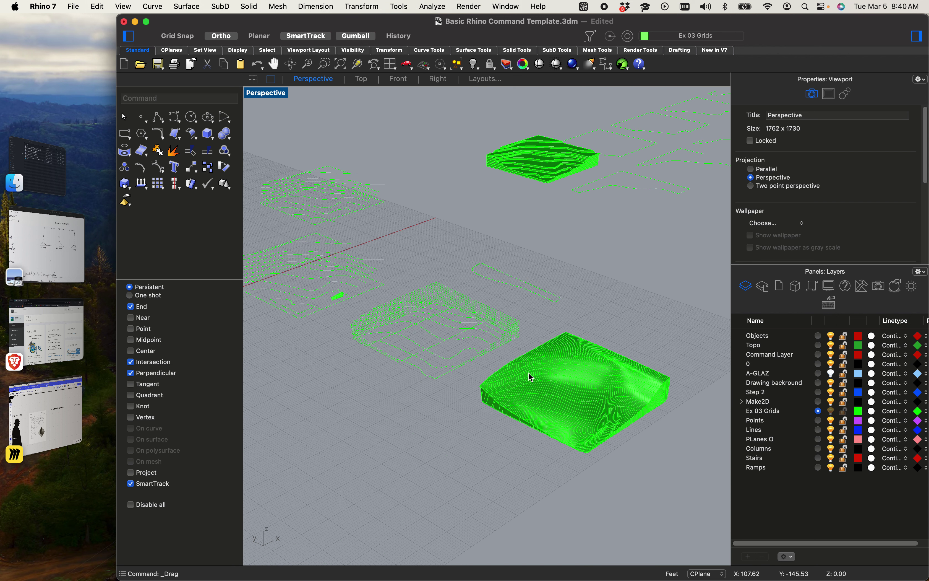
{"action": "left_click", "coordinate": [545, 368]}
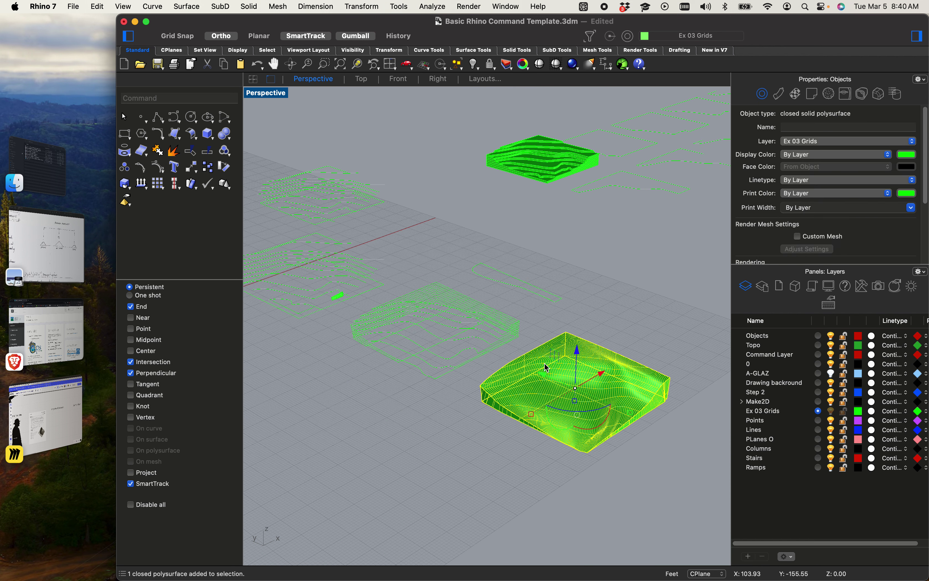
{"action": "left_click", "coordinate": [559, 170]}
{"action": "left_click", "coordinate": [629, 261]}
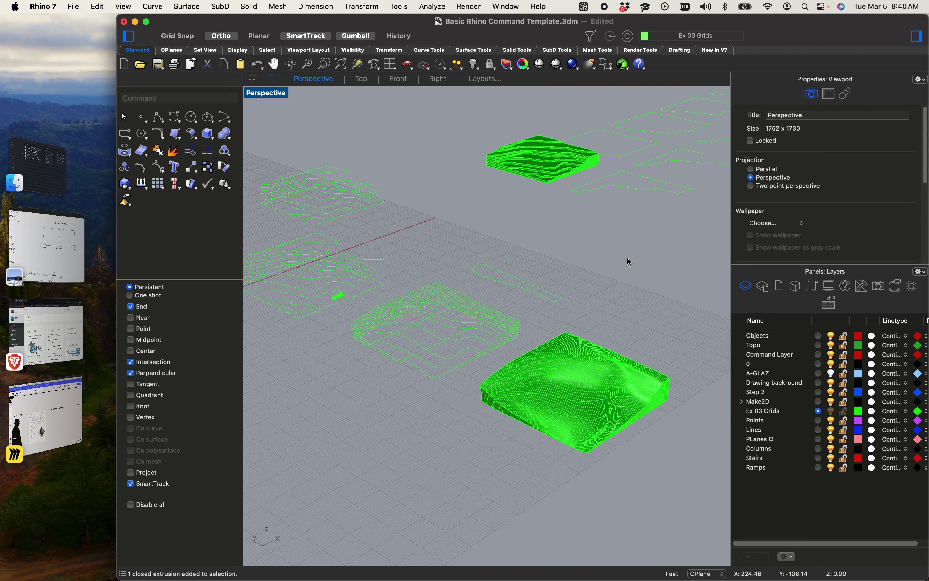
{"action": "scroll", "coordinate": [415, 338], "scroll_direction": "up", "scroll_amount": 5}
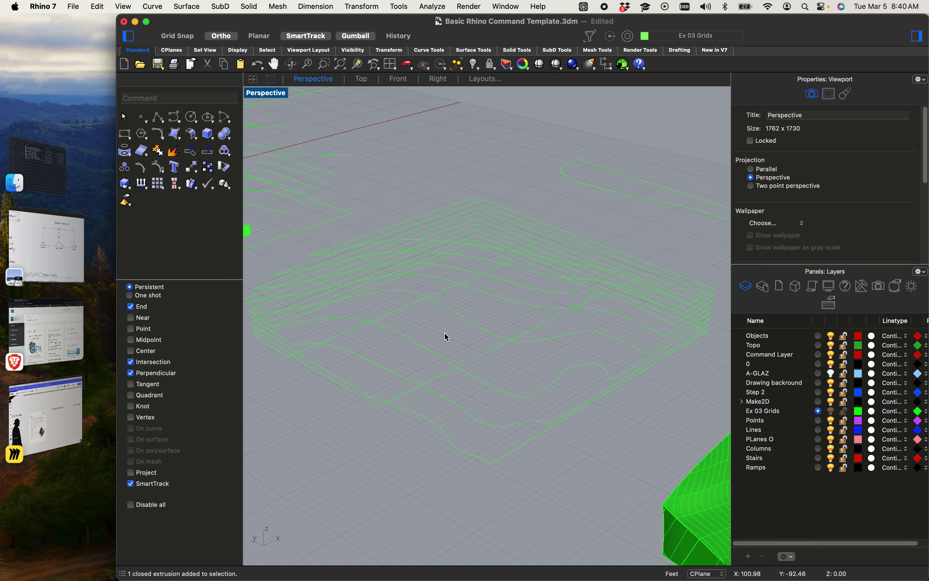
{"action": "scroll", "coordinate": [464, 245], "scroll_direction": "down", "scroll_amount": 2}
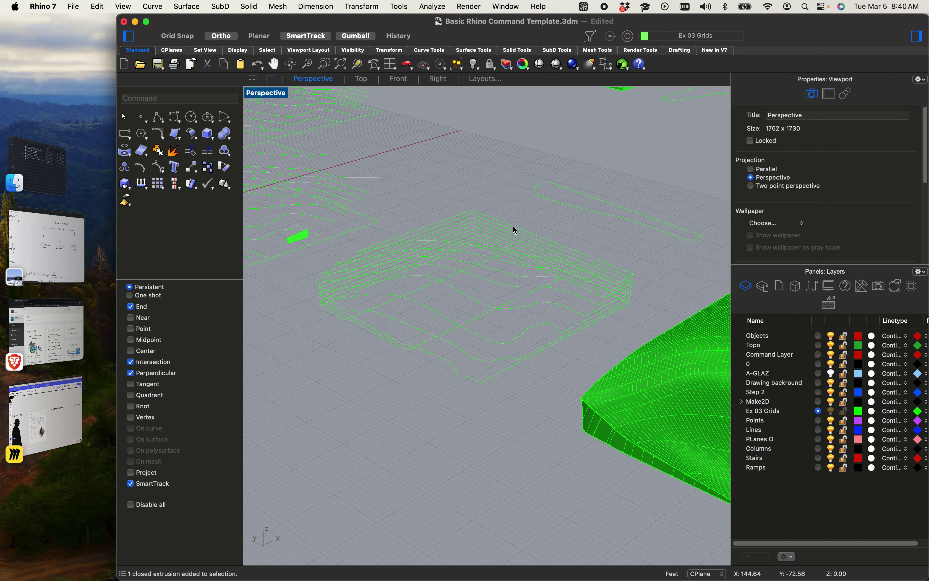
{"action": "left_click", "coordinate": [602, 215]}
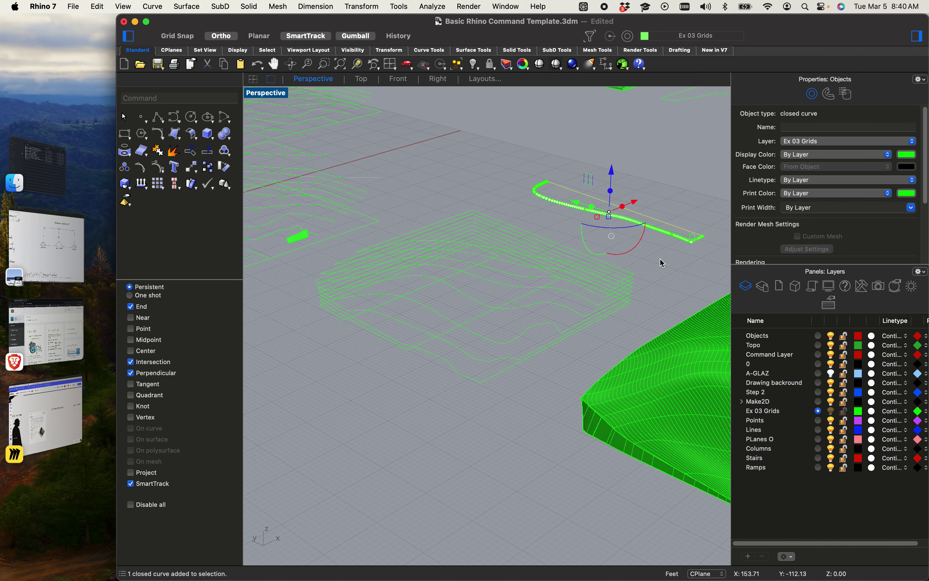
{"action": "key", "text": "Delete"}
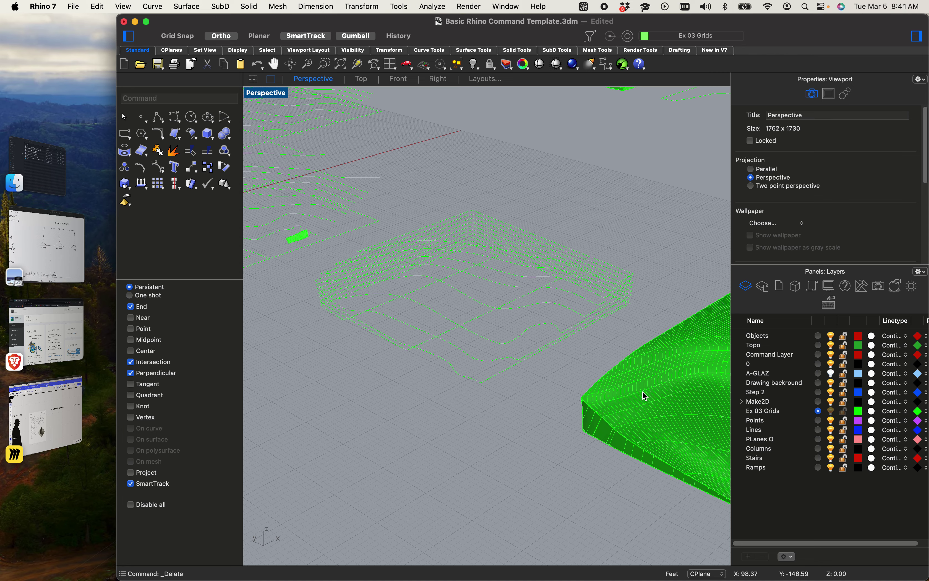
Step: Switch to Miro, read the Site and Topo exercise's steps and model requirements, and return to Rhino
{"action": "scroll", "coordinate": [601, 311], "scroll_direction": "down", "scroll_amount": 5}
{"action": "right_click_drag", "start_coordinate": [611, 304], "coordinate": [564, 334]}
{"action": "left_click", "coordinate": [51, 415]}
{"action": "scroll", "coordinate": [286, 326], "scroll_direction": "up", "scroll_amount": 10}
{"action": "scroll", "coordinate": [353, 326], "scroll_direction": "down", "scroll_amount": 5}
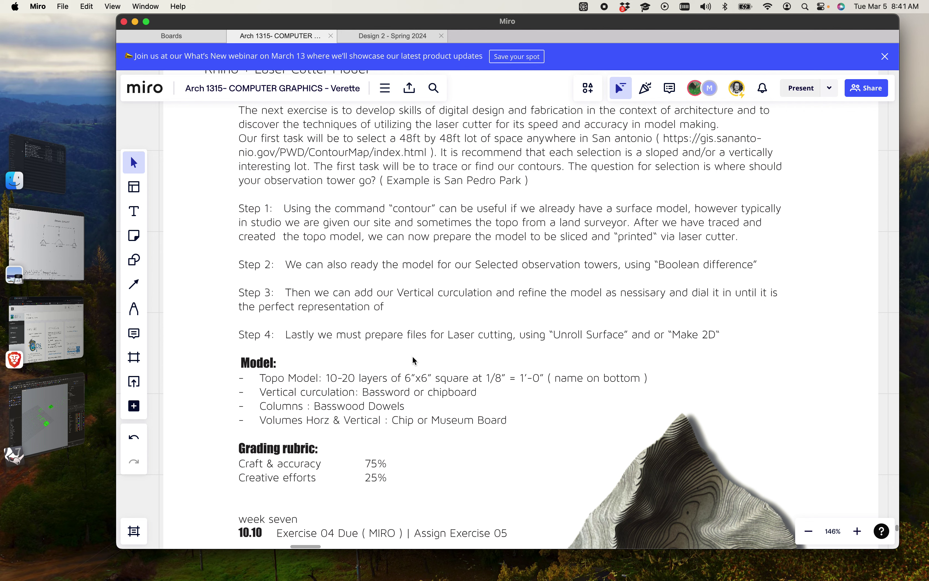
{"action": "scroll", "coordinate": [410, 356], "scroll_direction": "down", "scroll_amount": 5, "text": "ctrl"}
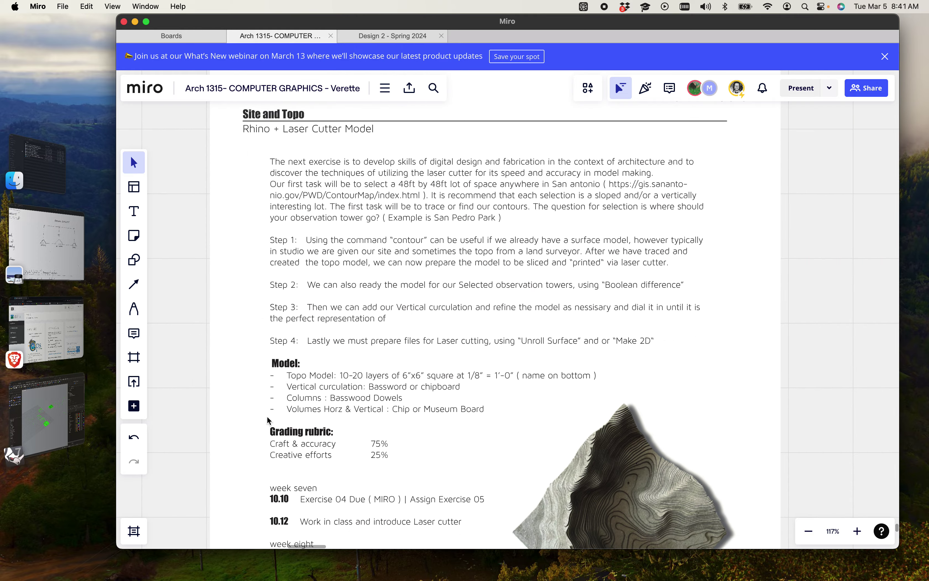
{"action": "left_click", "coordinate": [57, 450]}
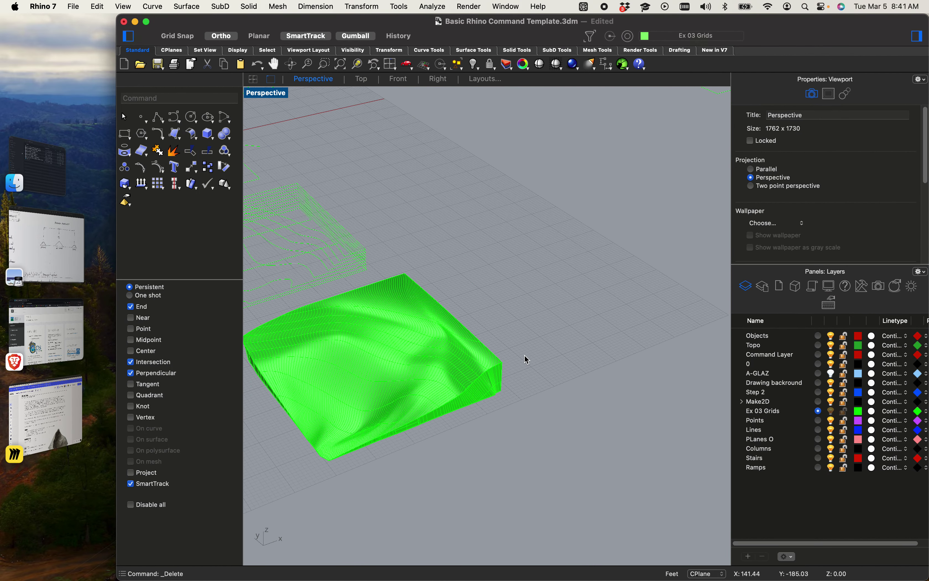
Step: Select all the pieces of the stepped terrain model beside the laid-out layer outlines
{"action": "scroll", "coordinate": [439, 386], "scroll_direction": "up", "scroll_amount": 10}
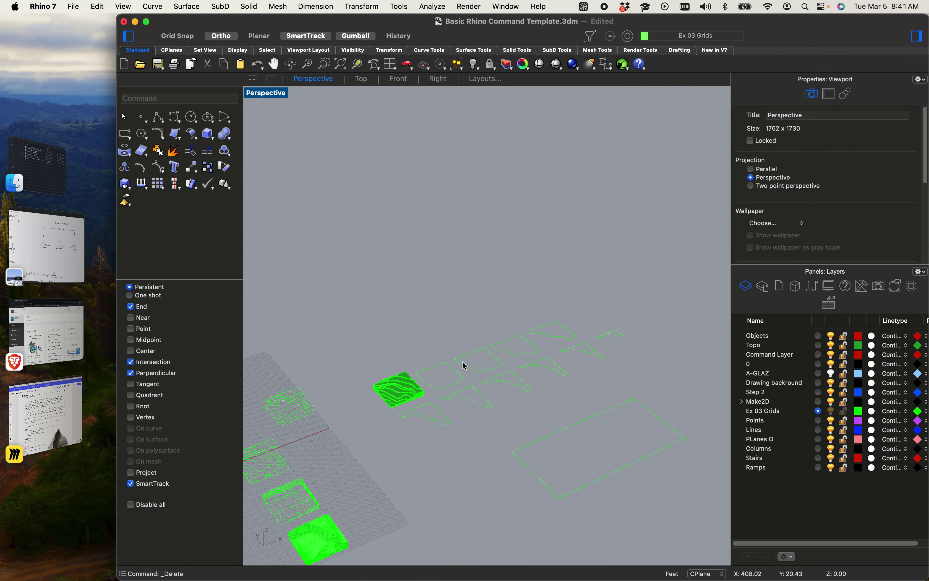
{"action": "scroll", "coordinate": [376, 404], "scroll_direction": "down", "scroll_amount": 3}
{"action": "scroll", "coordinate": [374, 403], "scroll_direction": "down", "scroll_amount": 8}
{"action": "right_click_drag", "start_coordinate": [396, 419], "coordinate": [575, 343], "text": "shift"}
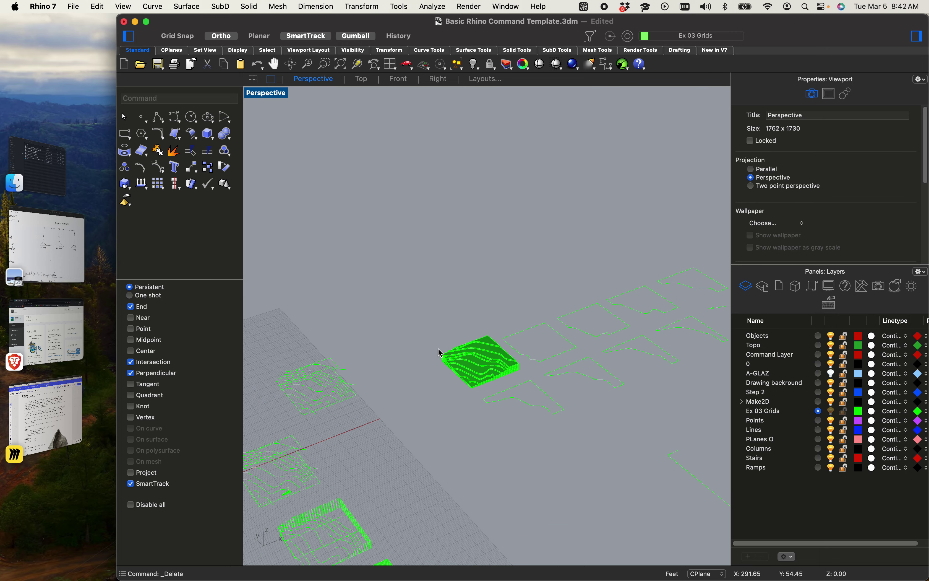
{"action": "scroll", "coordinate": [438, 341], "scroll_direction": "up", "scroll_amount": 8}
{"action": "right_click_drag", "start_coordinate": [440, 343], "coordinate": [458, 395]}
{"action": "left_click_drag", "start_coordinate": [390, 338], "coordinate": [581, 450]}
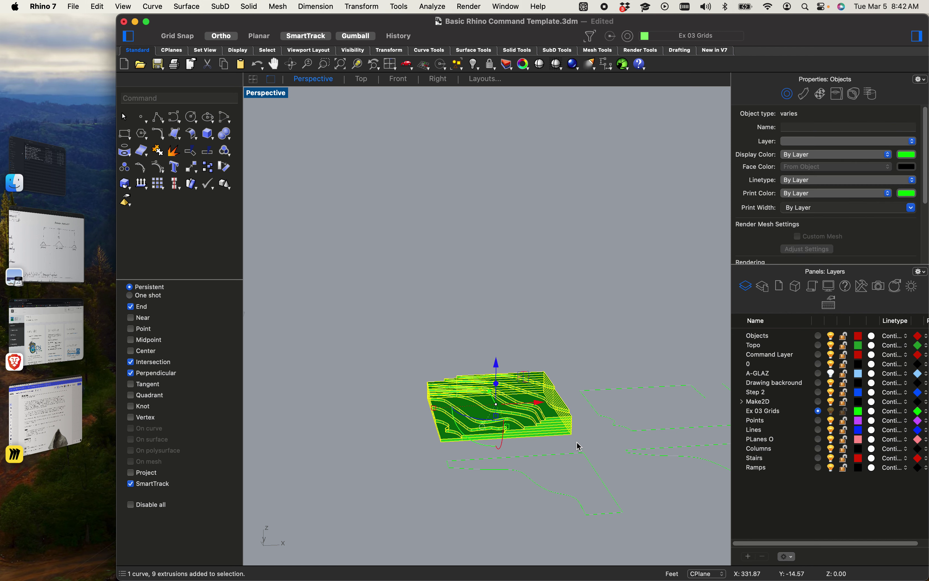
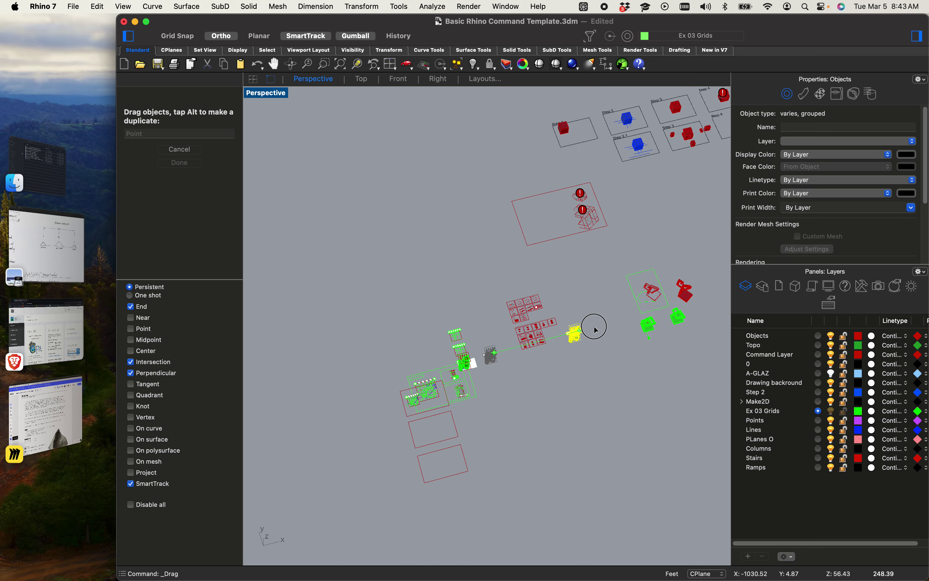
Step: Move the grouped cylindrical tower model across the scene to the construction grid, near the stepped terrain there
{"action": "scroll", "coordinate": [606, 326], "scroll_direction": "up", "scroll_amount": 8}
{"action": "scroll", "coordinate": [685, 307], "scroll_direction": "down", "scroll_amount": 14}
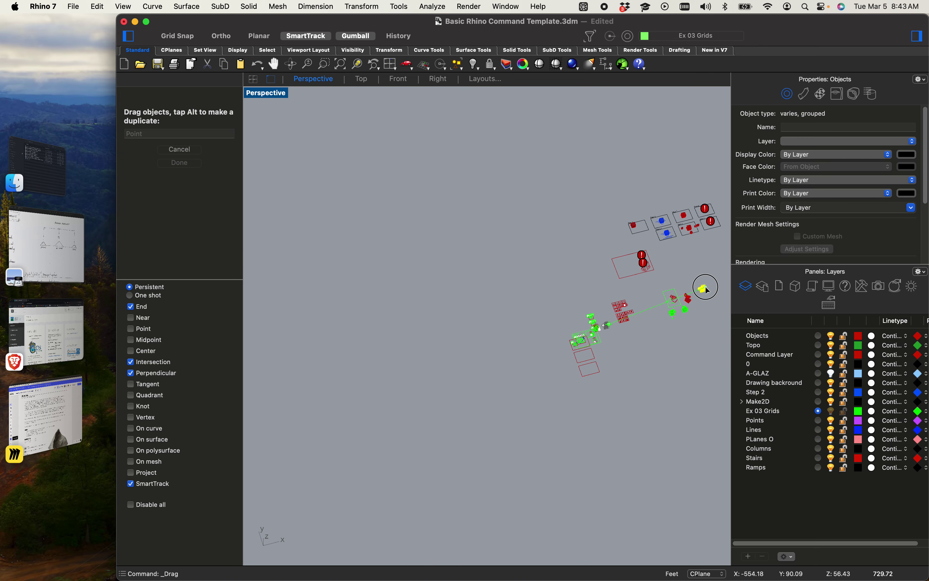
{"action": "right_click_drag", "start_coordinate": [708, 284], "coordinate": [479, 209]}
{"action": "scroll", "coordinate": [447, 282], "scroll_direction": "up", "scroll_amount": 7}
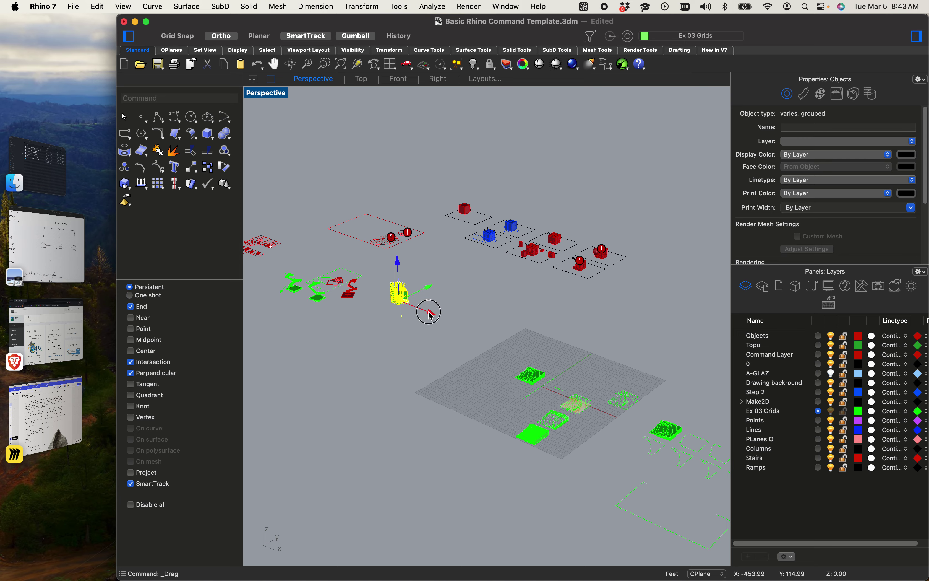
{"action": "left_click_drag", "start_coordinate": [428, 312], "coordinate": [555, 377]}
{"action": "scroll", "coordinate": [556, 377], "scroll_direction": "up", "scroll_amount": 3}
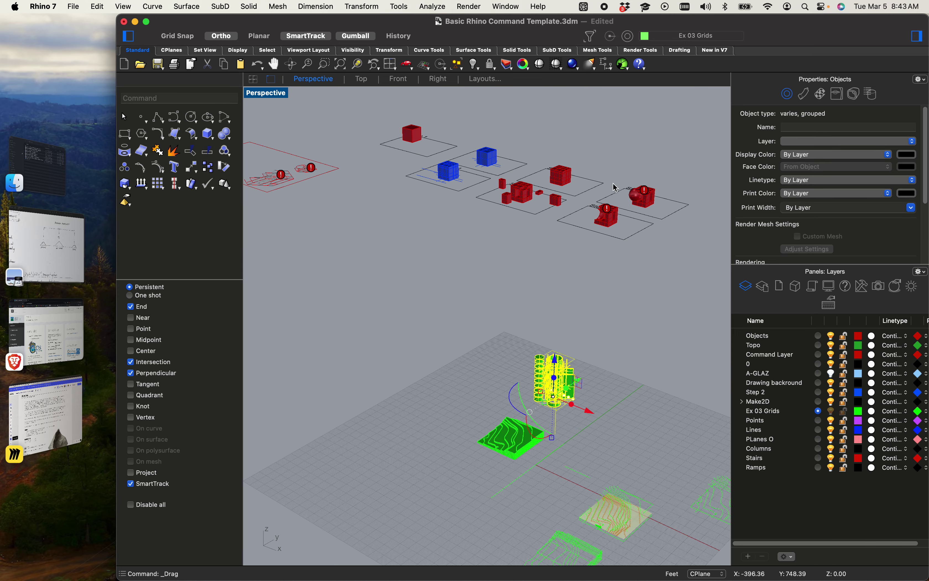
Step: Group the green zigzag stair structure together with its square base slab
{"action": "right_click_drag", "start_coordinate": [615, 188], "coordinate": [360, 260]}
{"action": "scroll", "coordinate": [489, 381], "scroll_direction": "up", "scroll_amount": 15}
{"action": "left_click", "coordinate": [485, 322]}
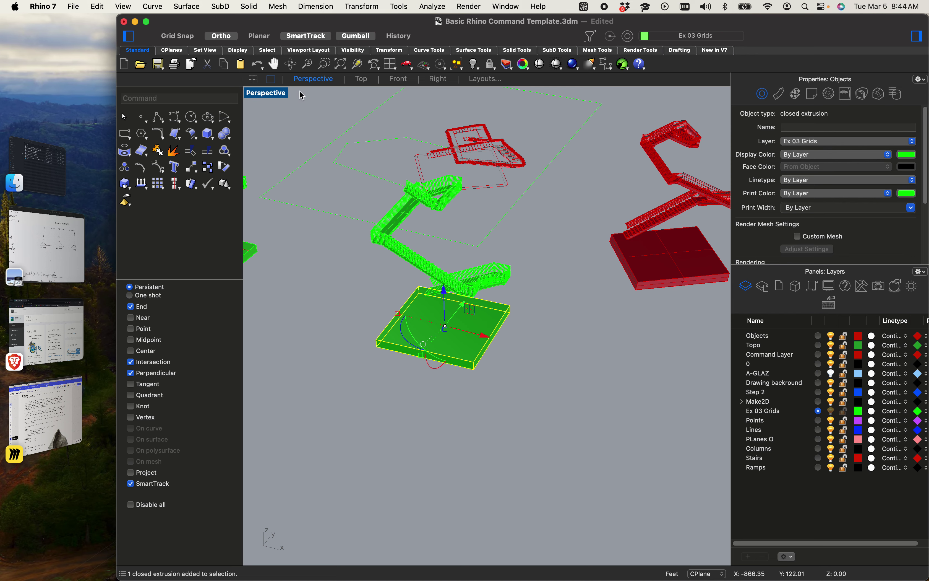
{"action": "left_click", "coordinate": [357, 65]}
{"action": "scroll", "coordinate": [425, 237], "scroll_direction": "down", "scroll_amount": 10}
{"action": "right_click_drag", "start_coordinate": [425, 236], "coordinate": [442, 343]}
{"action": "left_click", "coordinate": [578, 475]}
{"action": "left_click_drag", "start_coordinate": [555, 468], "coordinate": [329, 282]}
{"action": "type", "text": "Group"}
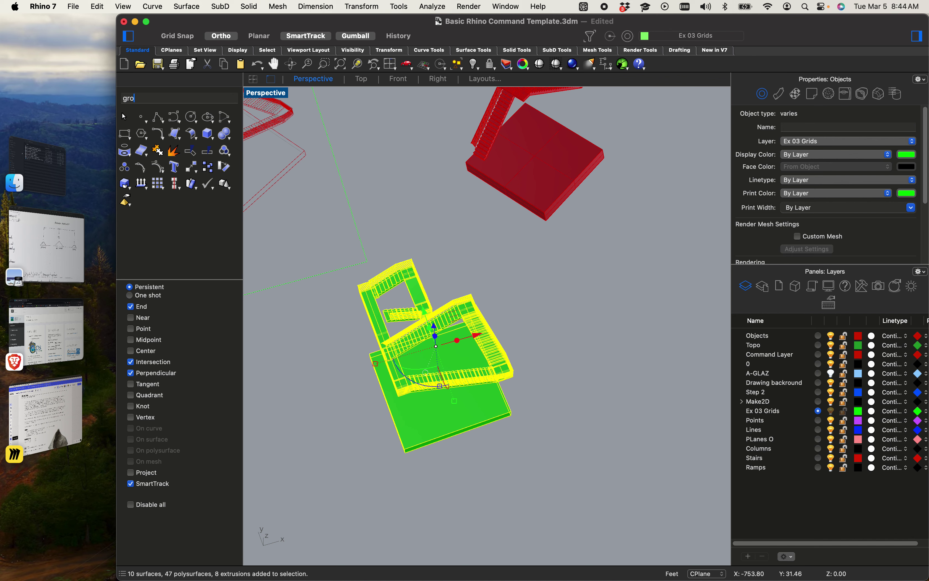
{"action": "key", "text": "Return"}
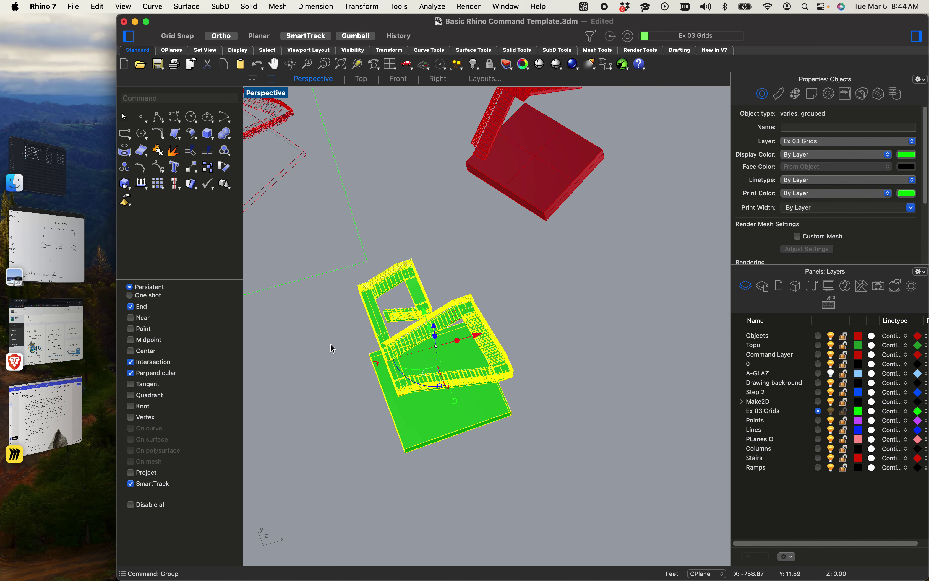
Step: Move the grouped stair structure onto the construction grid, next to the stepped terrain model
{"action": "scroll", "coordinate": [419, 432], "scroll_direction": "down", "scroll_amount": 12}
{"action": "left_click_drag", "start_coordinate": [428, 416], "coordinate": [419, 431]}
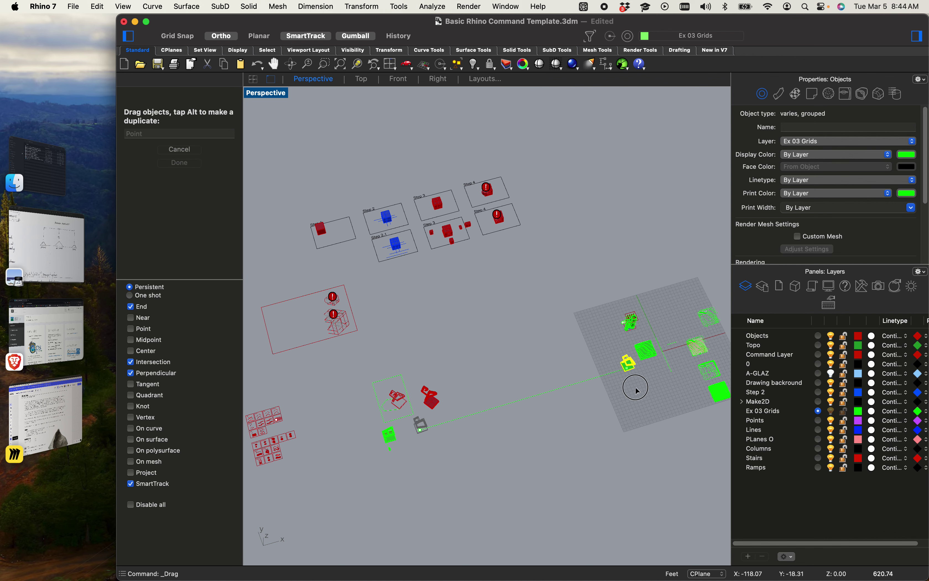
{"action": "left_click_drag", "start_coordinate": [651, 378], "coordinate": [651, 378]}
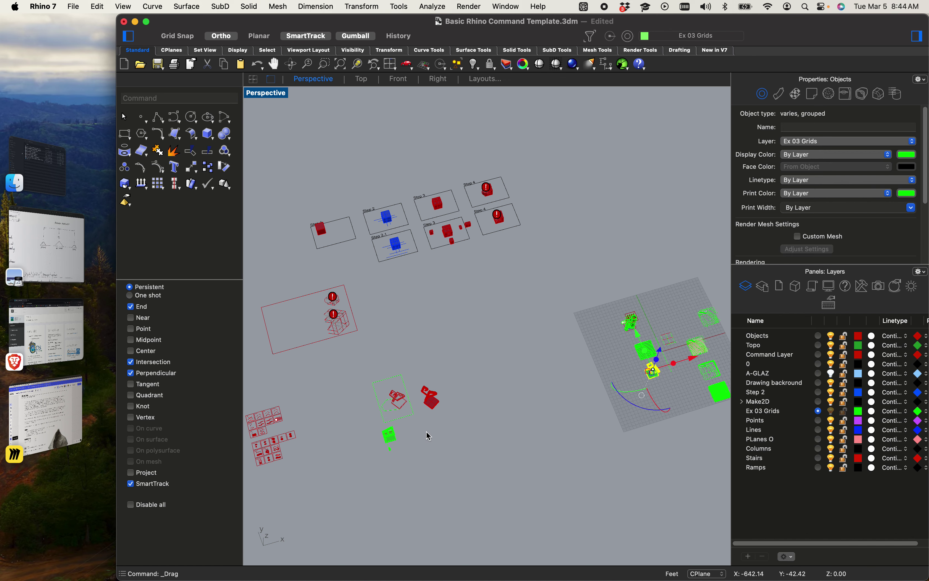
Step: Hide all the older exercise drawings and models lying away from the construction grid
{"action": "scroll", "coordinate": [489, 398], "scroll_direction": "down", "scroll_amount": 4}
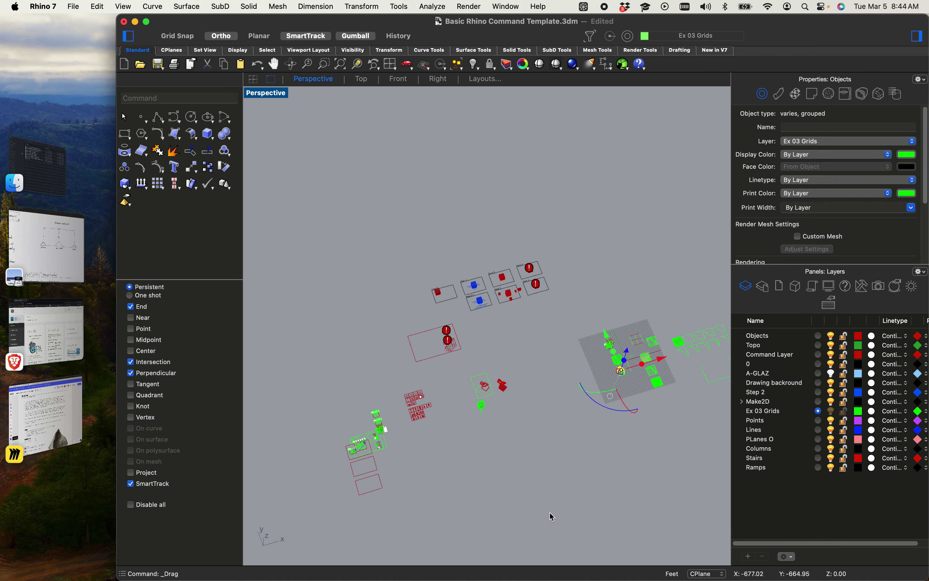
{"action": "left_click_drag", "start_coordinate": [553, 533], "coordinate": [417, 304]}
{"action": "left_click_drag", "start_coordinate": [313, 232], "coordinate": [313, 227]}
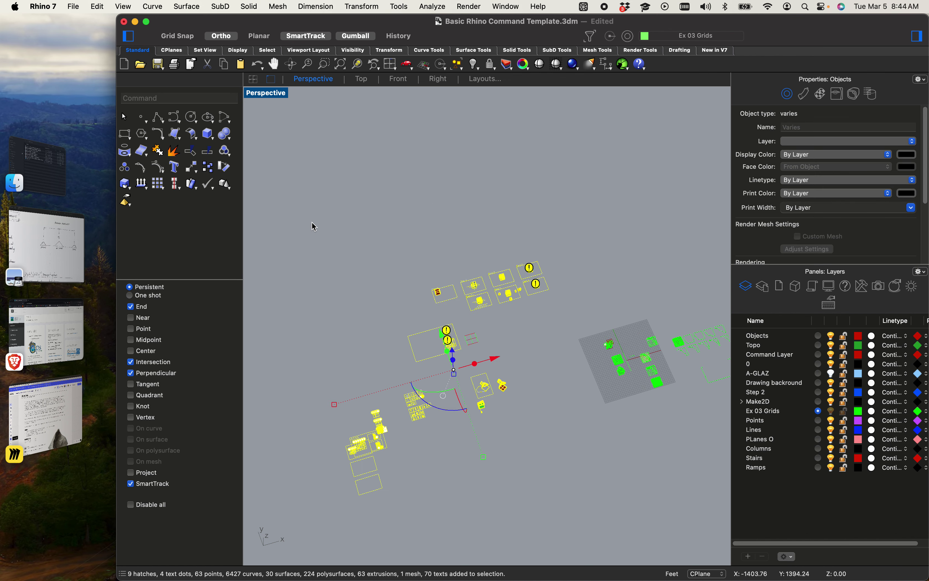
{"action": "key", "text": "super+h"}
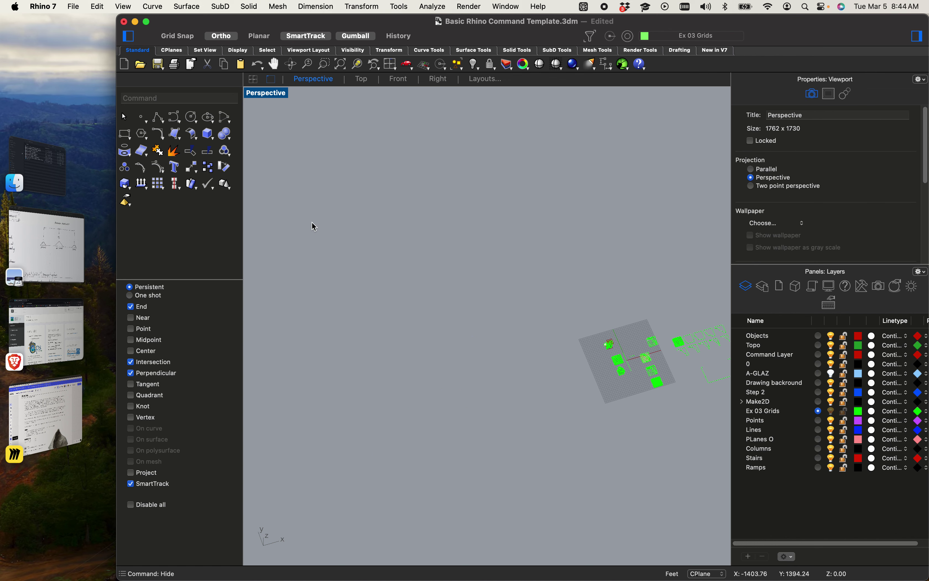
Step: Move the stepped terrain model, its layer outlines and the large rectangle together farther from the grid along the X axis
{"action": "right_click_drag", "start_coordinate": [581, 377], "coordinate": [427, 333], "text": "shift"}
{"action": "scroll", "coordinate": [526, 325], "scroll_direction": "up", "scroll_amount": 12}
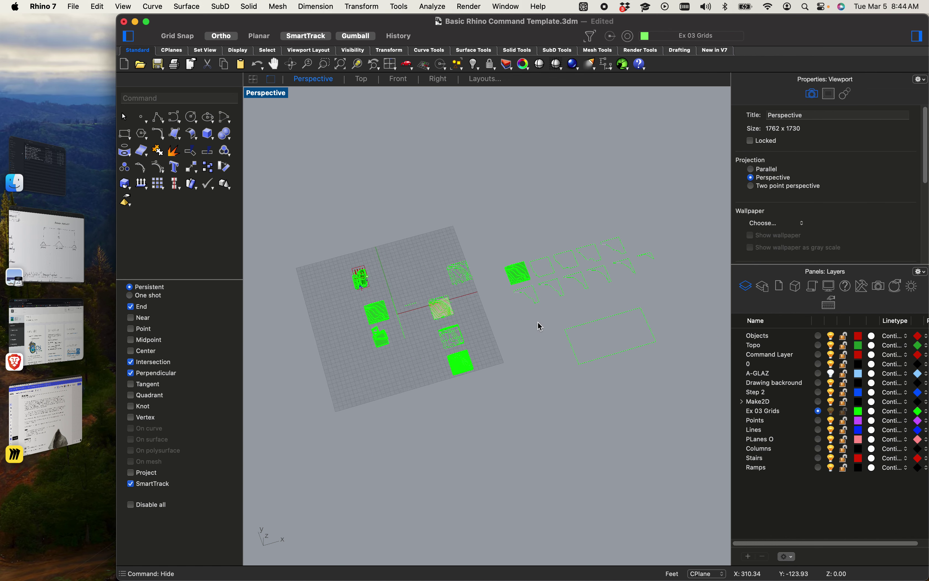
{"action": "right_click_drag", "start_coordinate": [595, 349], "coordinate": [492, 343], "text": "shift"}
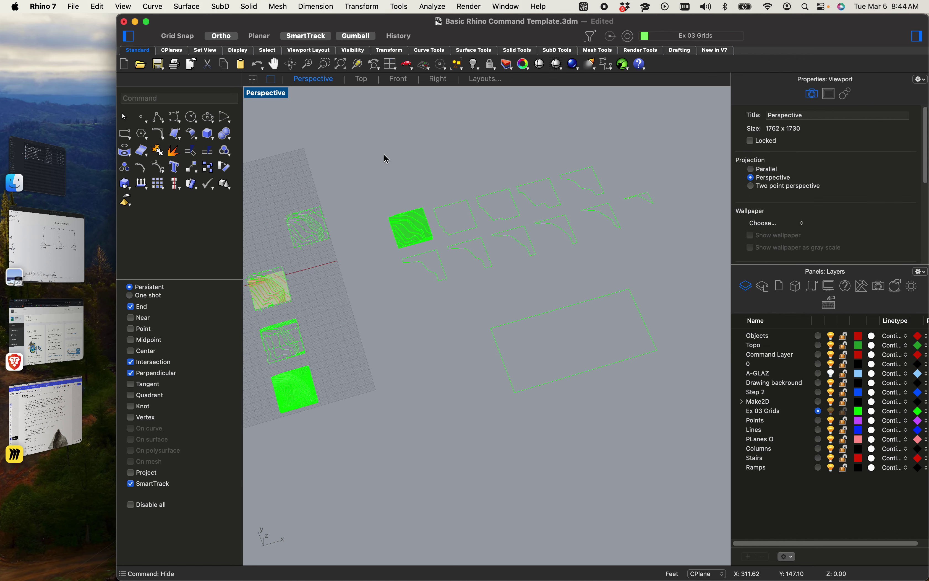
{"action": "left_click_drag", "start_coordinate": [480, 199], "coordinate": [718, 426]}
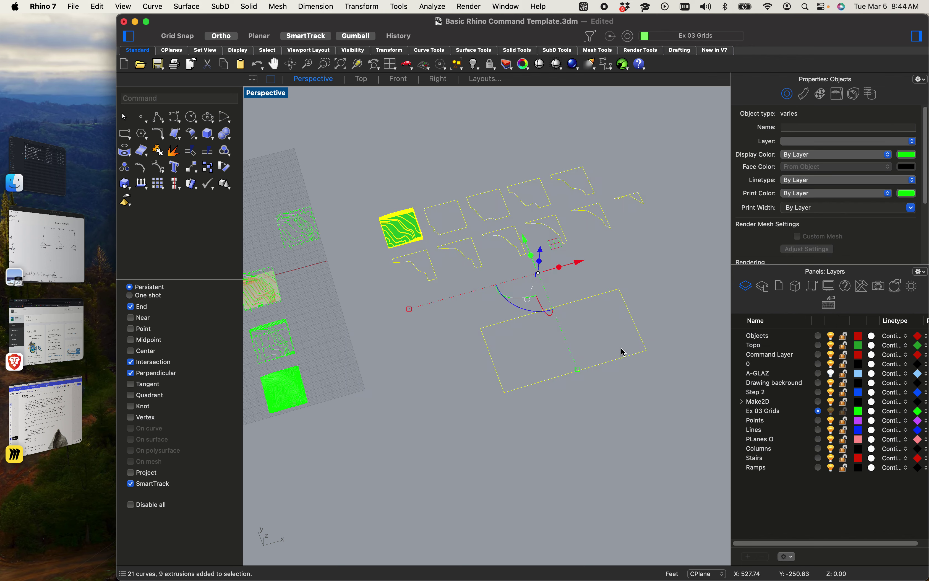
{"action": "left_click_drag", "start_coordinate": [579, 262], "coordinate": [716, 221]}
Step: Delete the loose set of contour curves lying beyond the red axis, above the translucent terrain surface
{"action": "scroll", "coordinate": [417, 270], "scroll_direction": "down", "scroll_amount": 3}
{"action": "scroll", "coordinate": [417, 270], "scroll_direction": "down", "scroll_amount": 2}
{"action": "right_click_drag", "start_coordinate": [398, 295], "coordinate": [476, 282], "text": "shift"}
{"action": "scroll", "coordinate": [428, 243], "scroll_direction": "up", "scroll_amount": 10}
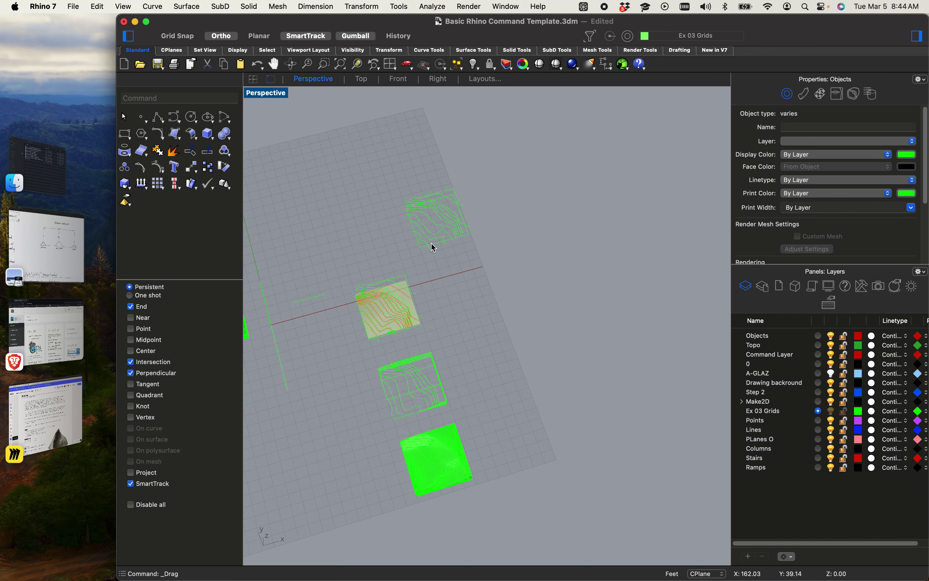
{"action": "left_click_drag", "start_coordinate": [505, 258], "coordinate": [399, 181]}
{"action": "key", "text": "Delete"}
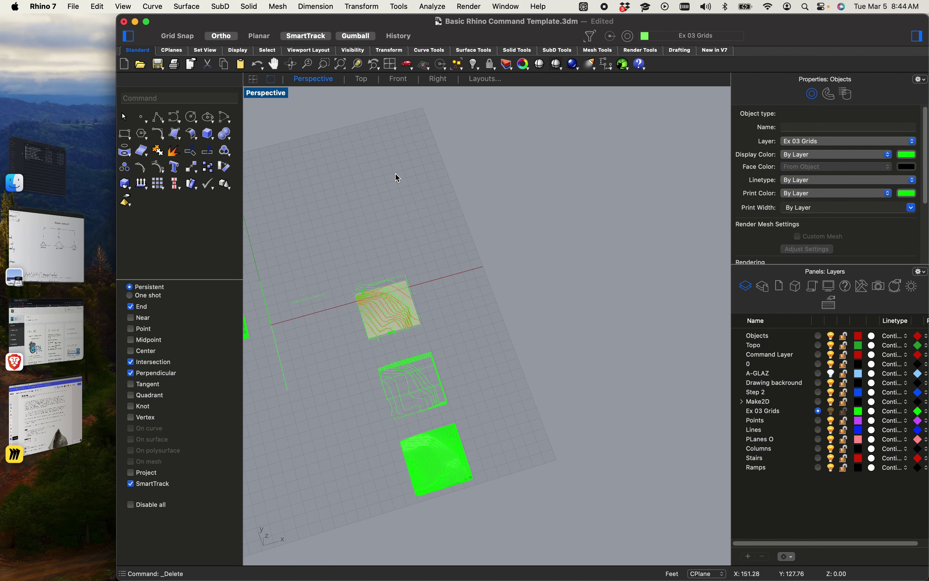
Step: Delete the translucent terrain surface with its surrounding contour curves, and the leftover open curve near the origin
{"action": "scroll", "coordinate": [483, 258], "scroll_direction": "up", "scroll_amount": 5}
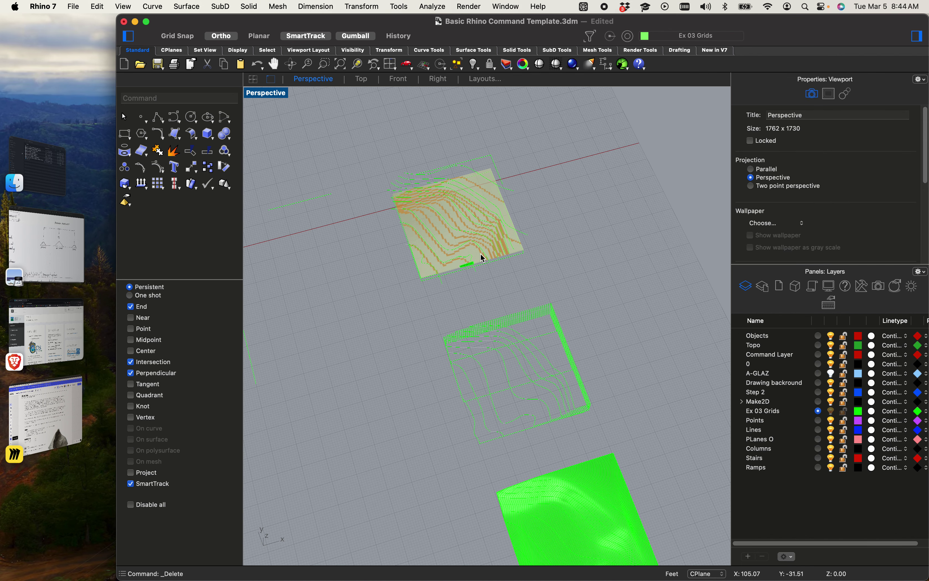
{"action": "left_click_drag", "start_coordinate": [306, 125], "coordinate": [303, 123]}
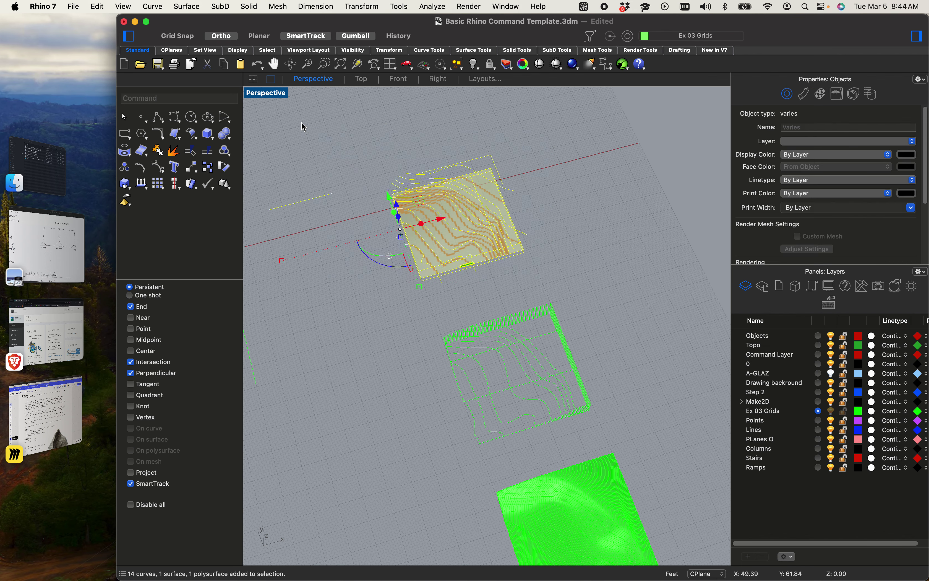
{"action": "key", "text": "Delete"}
{"action": "scroll", "coordinate": [394, 233], "scroll_direction": "down", "scroll_amount": 6}
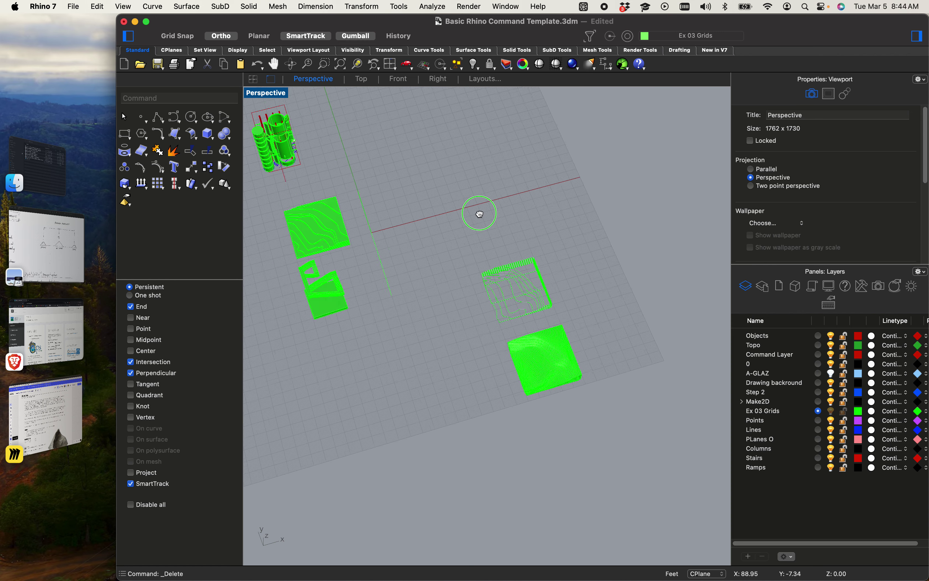
{"action": "left_click_drag", "start_coordinate": [410, 274], "coordinate": [410, 274]}
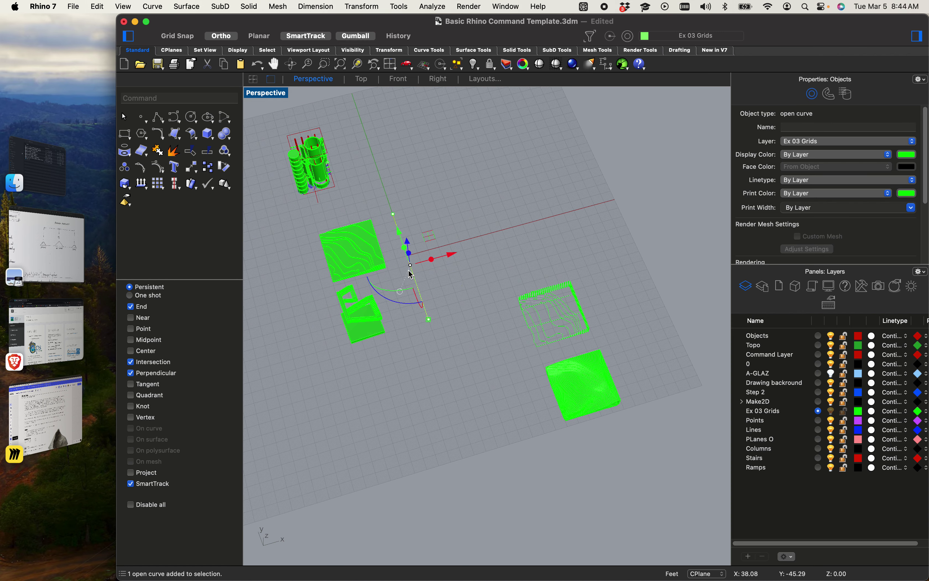
{"action": "key", "text": "Delete"}
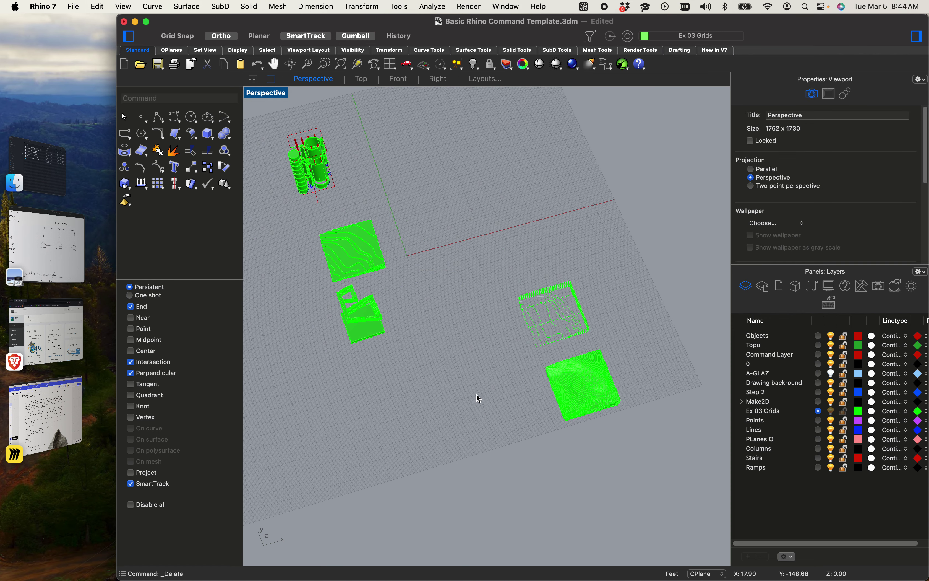
Step: Close the open Miro window and the Brave browser window to reduce the clutter on the desktop
{"action": "right_click_drag", "start_coordinate": [479, 398], "coordinate": [582, 380]}
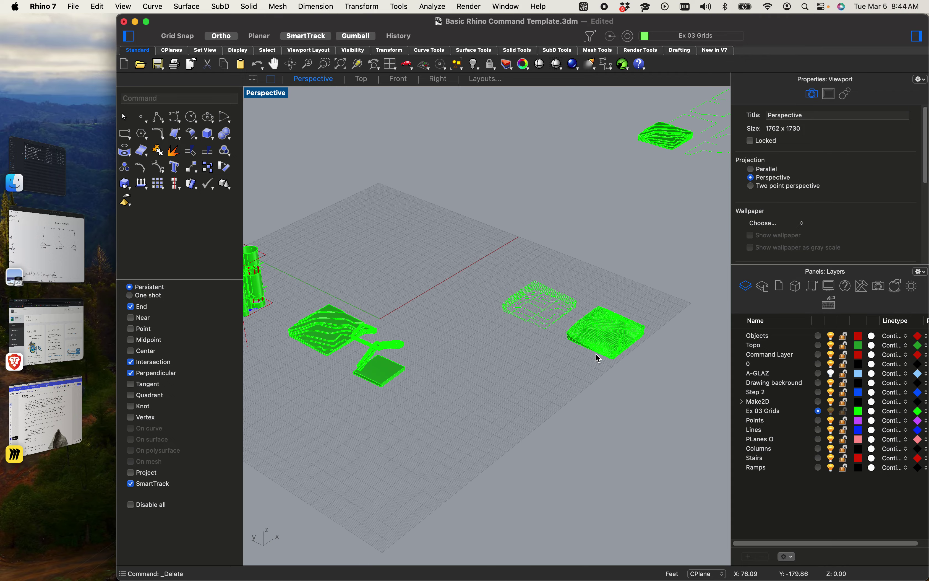
{"action": "left_click", "coordinate": [45, 416]}
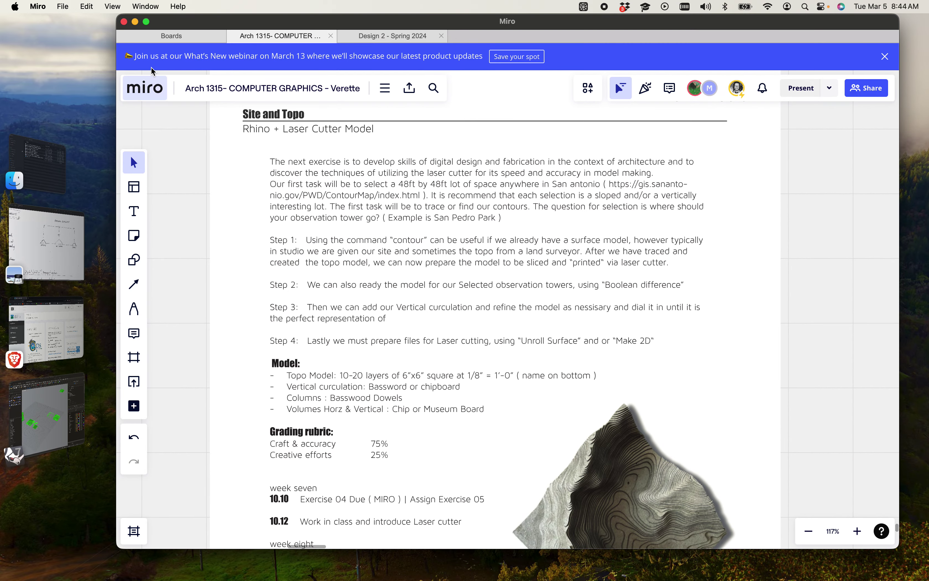
{"action": "left_click", "coordinate": [123, 21]}
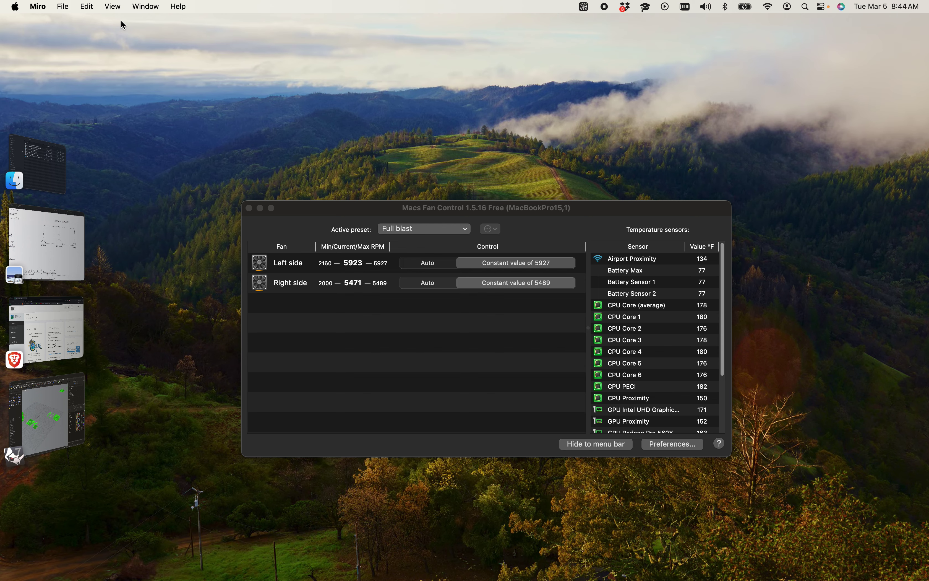
{"action": "left_click", "coordinate": [51, 346]}
{"action": "left_click", "coordinate": [140, 25]}
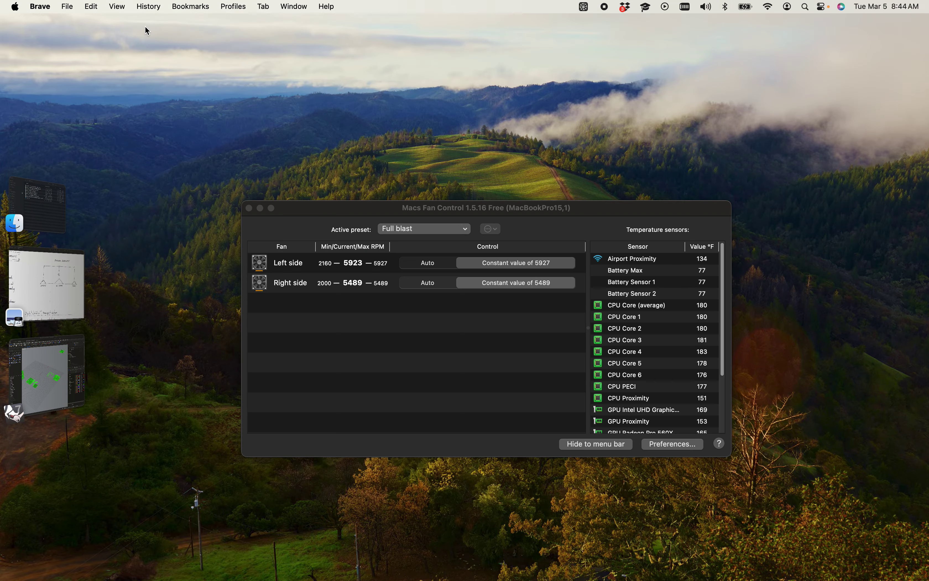
{"action": "left_click", "coordinate": [40, 7]}
{"action": "left_click", "coordinate": [42, 171]}
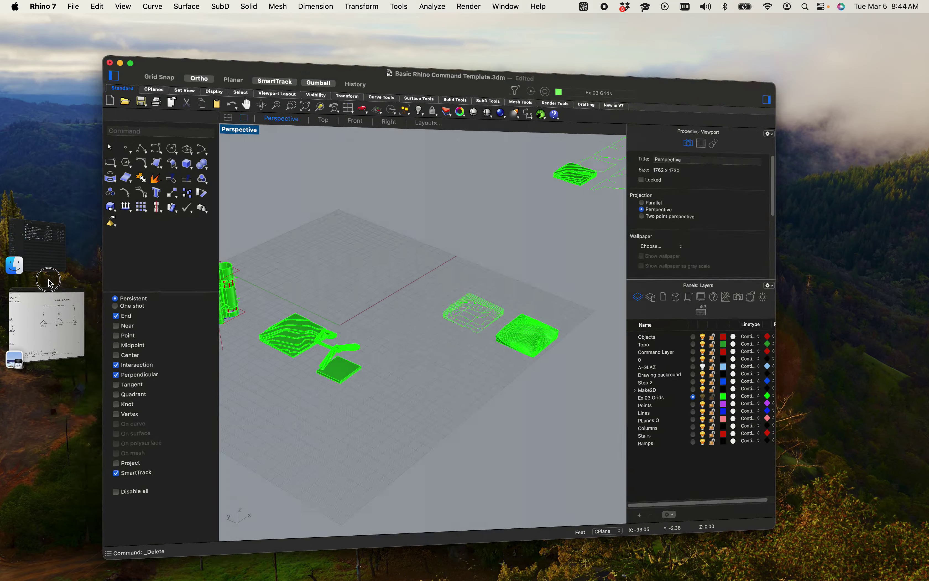
Step: Close Lecture 6.pdf in Preview, return to Rhino and widen its window across more of the screen
{"action": "left_click", "coordinate": [47, 281]}
{"action": "left_click", "coordinate": [48, 290]}
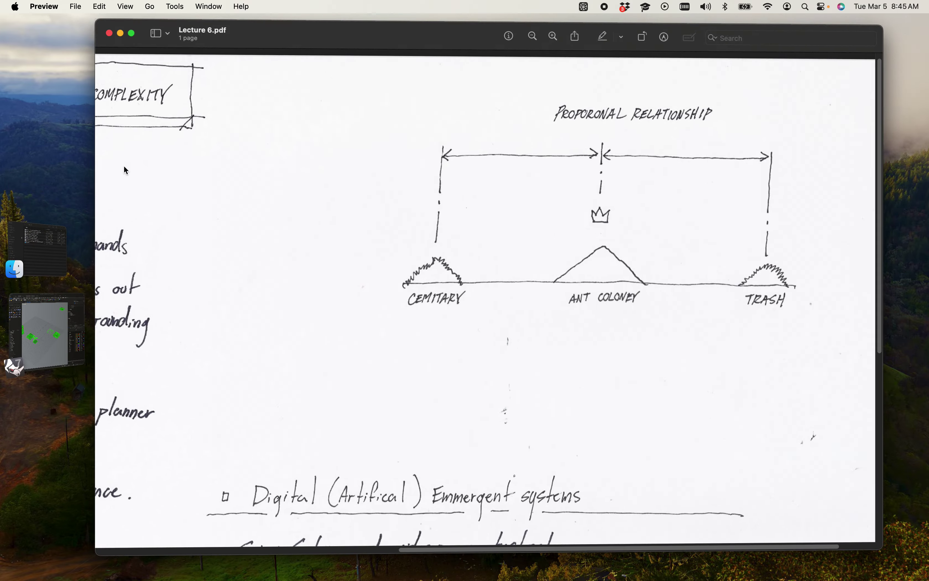
{"action": "left_click", "coordinate": [111, 28]}
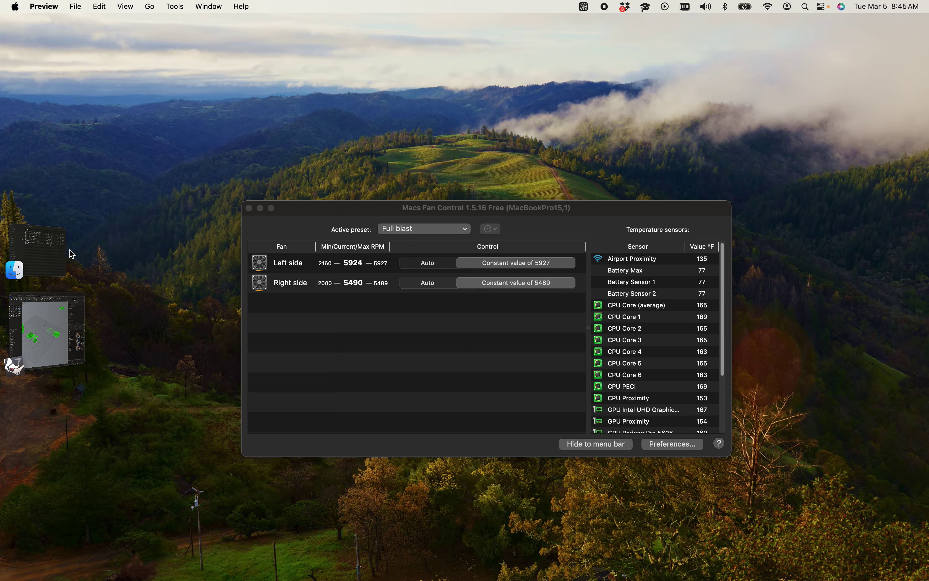
{"action": "left_click", "coordinate": [46, 331]}
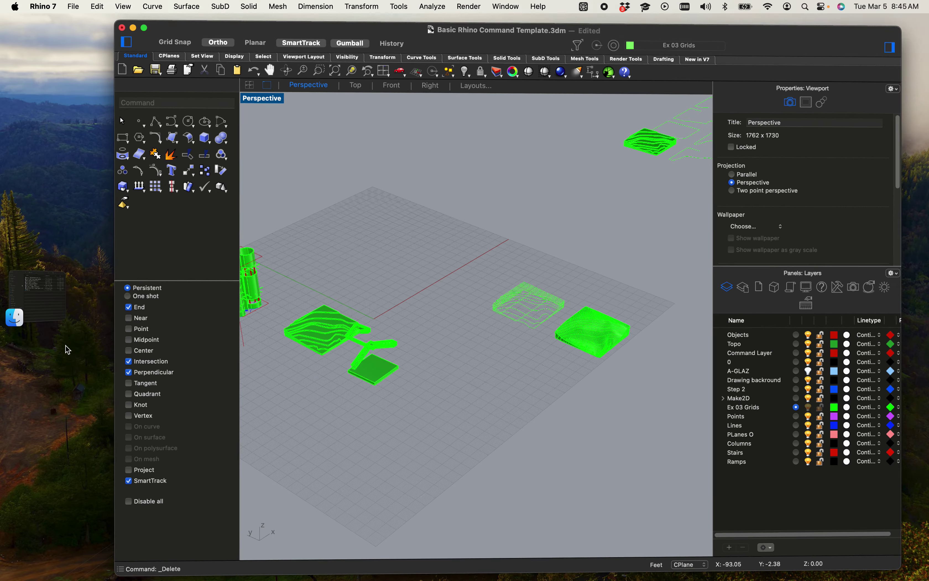
{"action": "left_click_drag", "start_coordinate": [118, 15], "coordinate": [38, 7]}
Step: Move the grouped tower model from its place beside the grid onto the stepped terrain model
{"action": "right_click_drag", "start_coordinate": [330, 292], "coordinate": [496, 235], "text": "shift"}
{"action": "scroll", "coordinate": [352, 252], "scroll_direction": "up", "scroll_amount": 5}
{"action": "scroll", "coordinate": [354, 256], "scroll_direction": "up", "scroll_amount": 3}
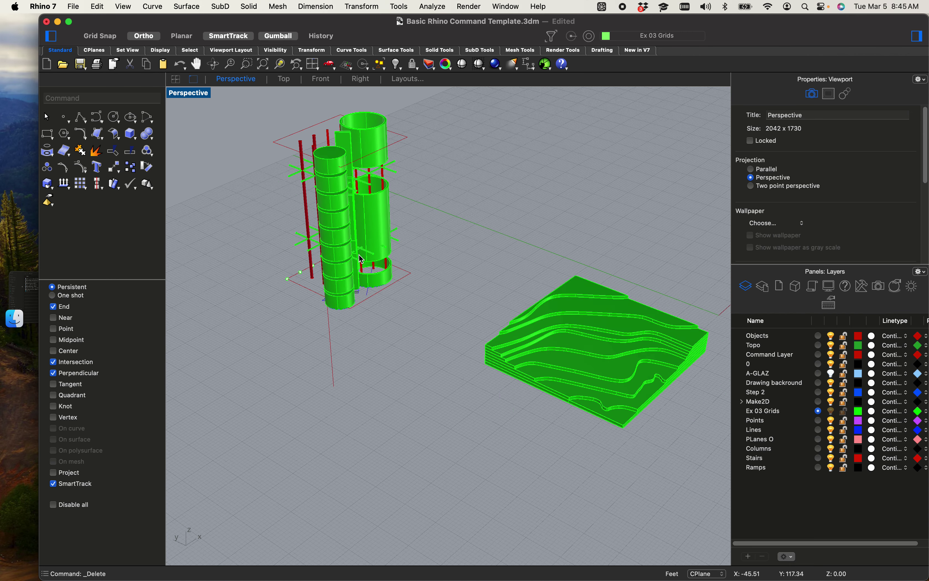
{"action": "scroll", "coordinate": [361, 260], "scroll_direction": "down", "scroll_amount": 1}
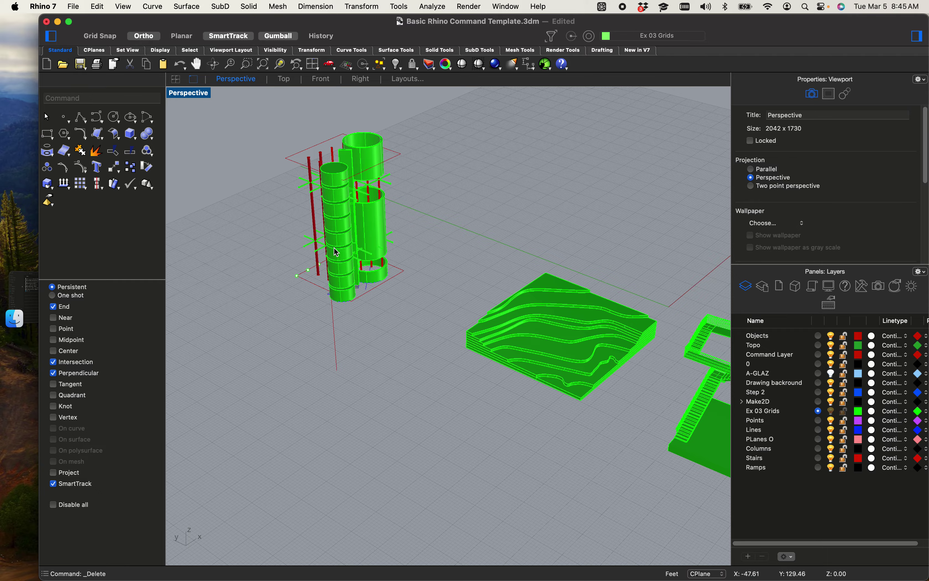
{"action": "left_click_drag", "start_coordinate": [337, 251], "coordinate": [611, 299]}
{"action": "scroll", "coordinate": [483, 304], "scroll_direction": "up", "scroll_amount": 5}
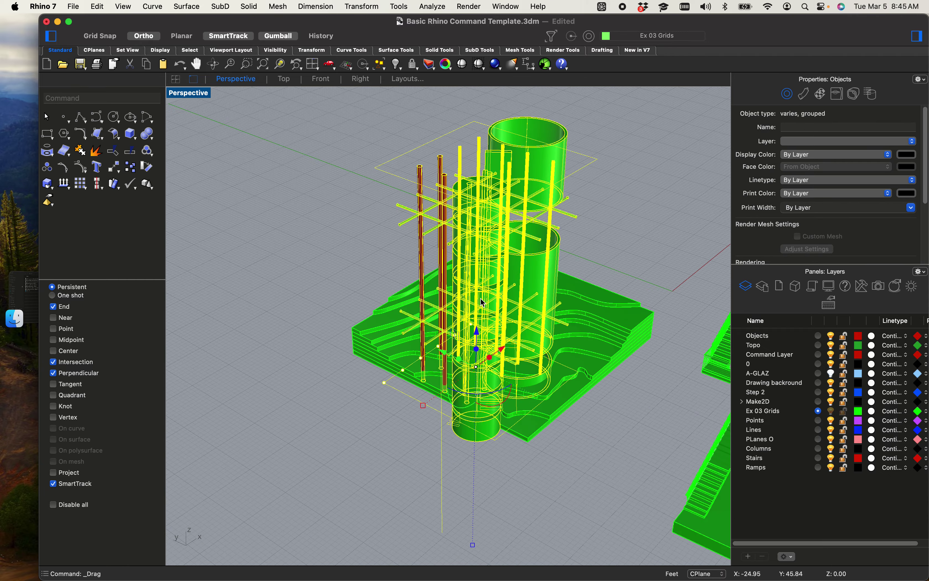
{"action": "left_click_drag", "start_coordinate": [480, 338], "coordinate": [532, 310]}
Step: Fine-tune the tower's placement on the terrain with a few short moves, keeping its columns within the terrain's footprint
{"action": "right_click_drag", "start_coordinate": [598, 365], "coordinate": [496, 356]}
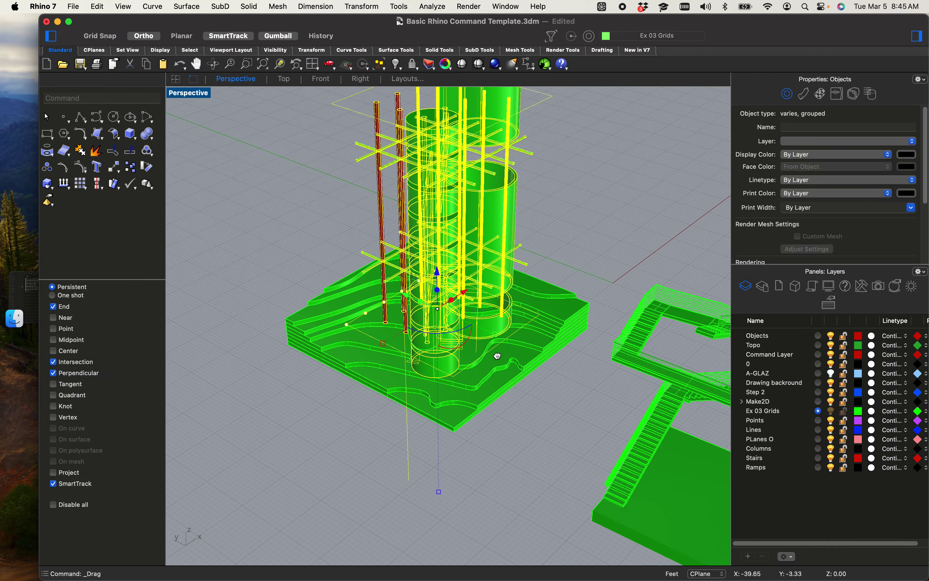
{"action": "right_click_drag", "start_coordinate": [551, 363], "coordinate": [438, 267]}
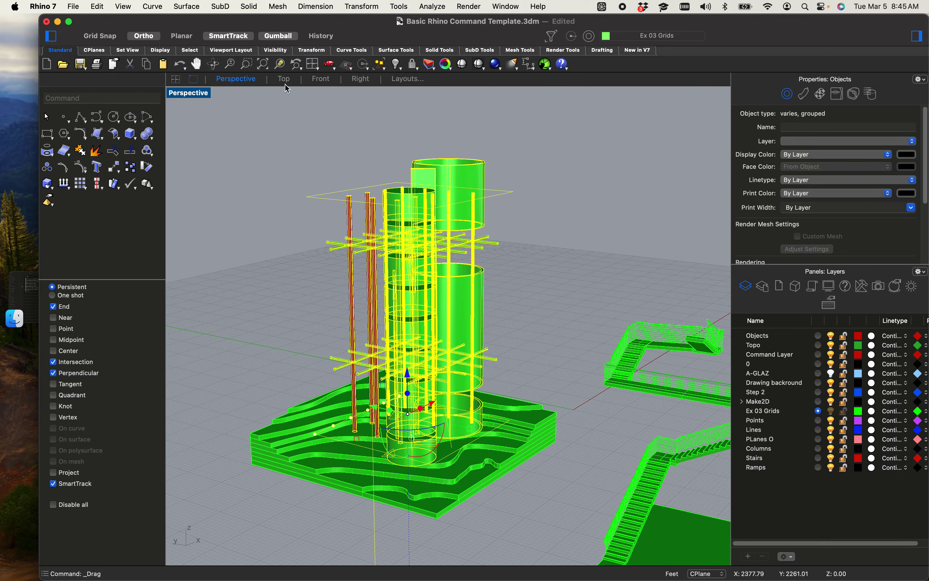
{"action": "left_click", "coordinate": [280, 64]}
{"action": "right_click_drag", "start_coordinate": [574, 422], "coordinate": [464, 333]}
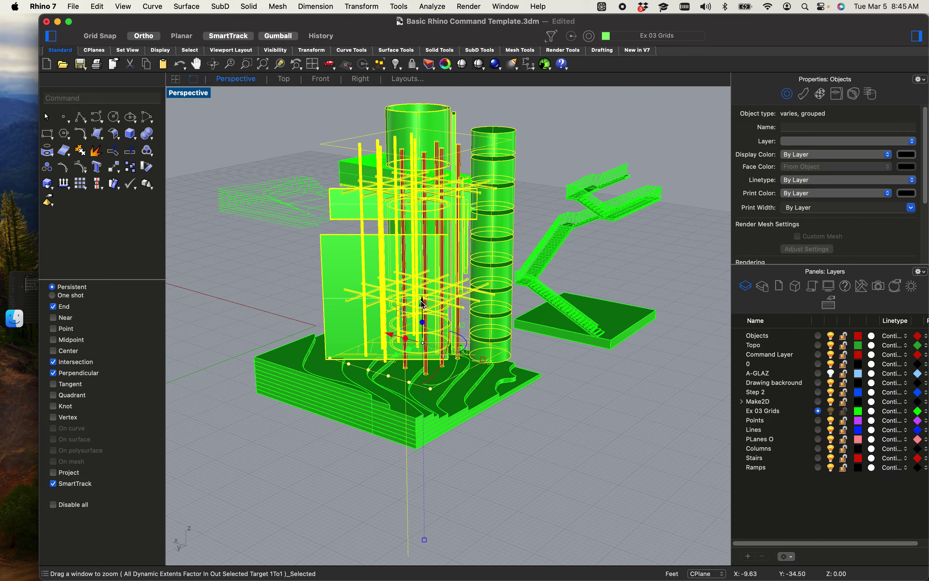
{"action": "left_click_drag", "start_coordinate": [437, 302], "coordinate": [463, 348]}
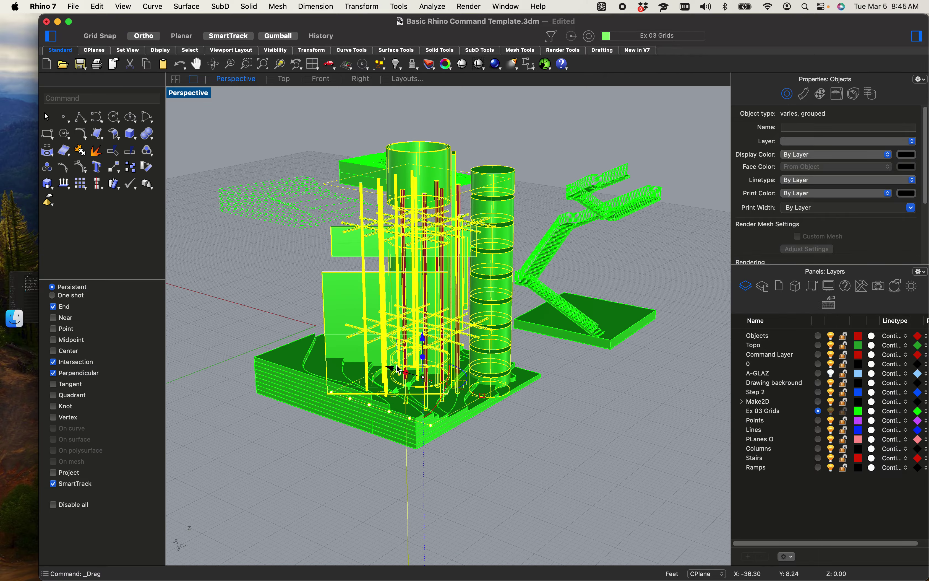
{"action": "left_click_drag", "start_coordinate": [398, 370], "coordinate": [389, 346]}
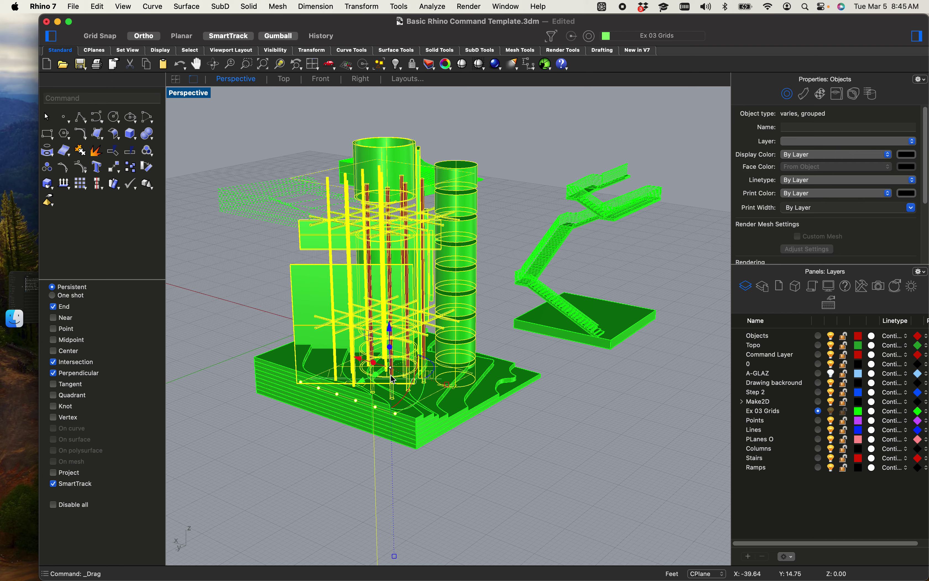
{"action": "left_click_drag", "start_coordinate": [376, 384], "coordinate": [377, 433]}
{"action": "left_click", "coordinate": [294, 487]}
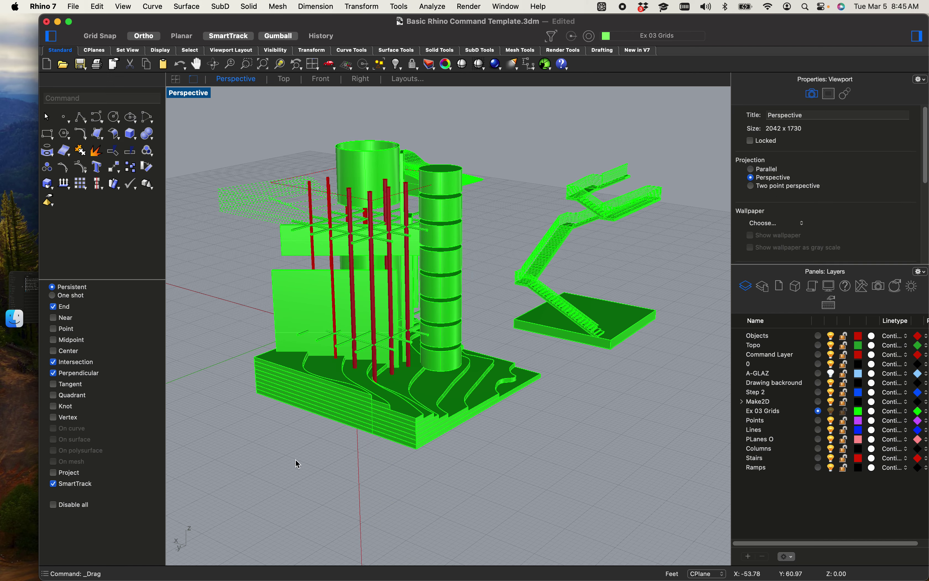
Step: Examine from the side and from below how the tower's columns, walls and cylinders meet the terrain layers
{"action": "scroll", "coordinate": [353, 482], "scroll_direction": "up", "scroll_amount": 10}
{"action": "right_click_drag", "start_coordinate": [376, 494], "coordinate": [249, 490]}
{"action": "right_click_drag", "start_coordinate": [305, 459], "coordinate": [394, 483], "text": "shift"}
{"action": "scroll", "coordinate": [688, 382], "scroll_direction": "up", "scroll_amount": 3}
{"action": "scroll", "coordinate": [676, 388], "scroll_direction": "up", "scroll_amount": 10}
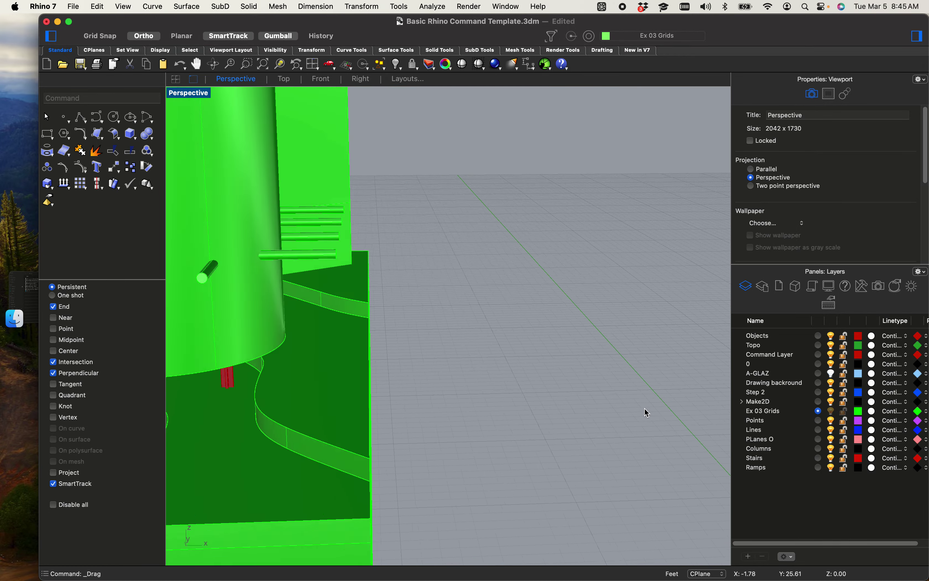
{"action": "right_click_drag", "start_coordinate": [538, 407], "coordinate": [778, 393], "text": "shift"}
{"action": "right_click_drag", "start_coordinate": [682, 423], "coordinate": [664, 329], "text": "shift"}
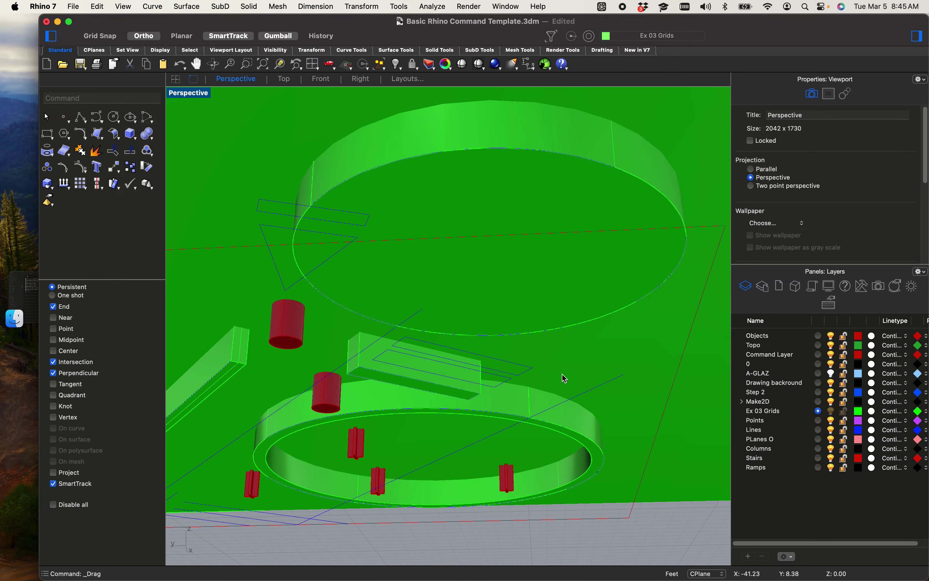
{"action": "left_click", "coordinate": [545, 403]}
{"action": "left_click", "coordinate": [537, 428]}
{"action": "scroll", "coordinate": [527, 433], "scroll_direction": "down", "scroll_amount": 4}
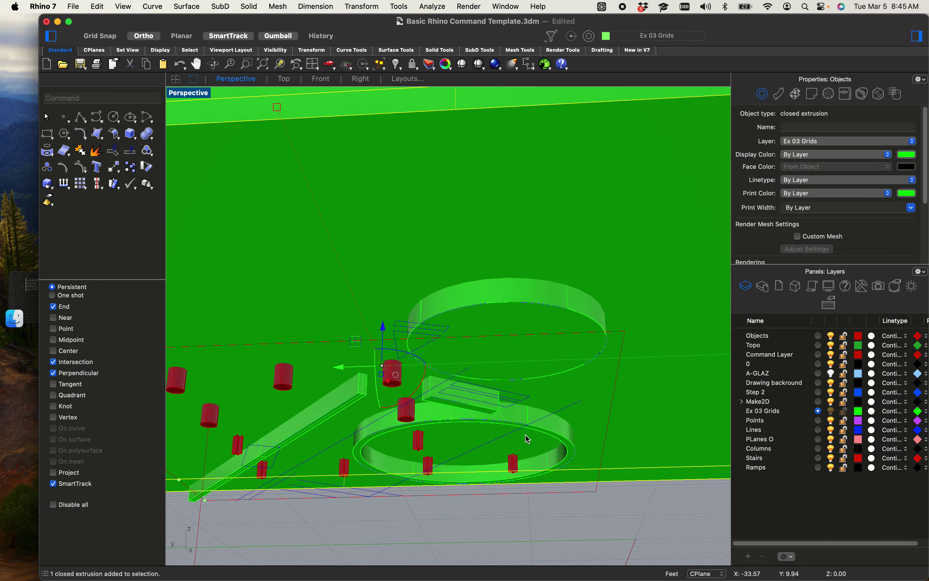
{"action": "right_click_drag", "start_coordinate": [528, 439], "coordinate": [441, 437]}
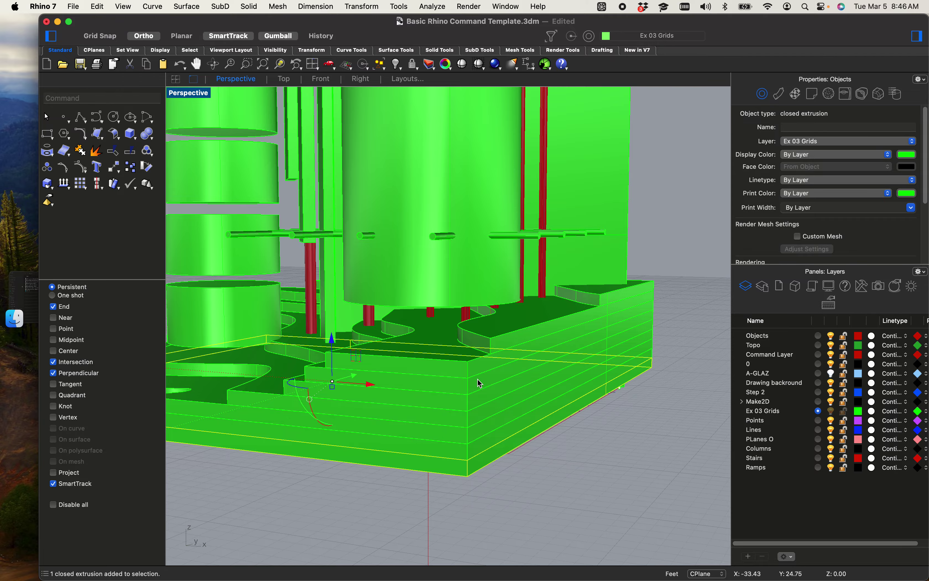
{"action": "scroll", "coordinate": [456, 359], "scroll_direction": "down", "scroll_amount": 7}
{"action": "right_click_drag", "start_coordinate": [431, 376], "coordinate": [577, 391]}
Step: Check the terrain's stepped layers by selecting them one at a time from the lower layers up to the highest, leaving nothing selected
{"action": "left_click", "coordinate": [567, 357]}
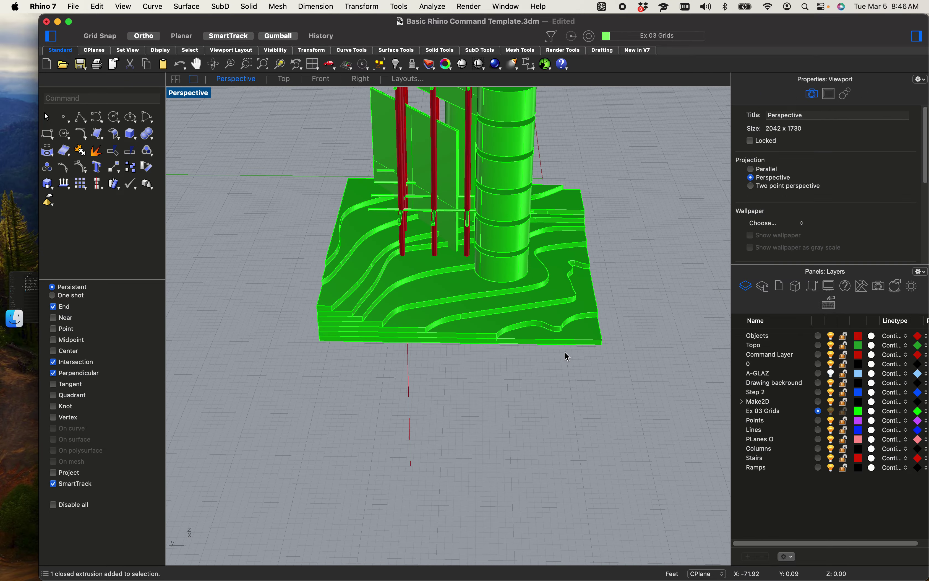
{"action": "left_click", "coordinate": [561, 325]}
{"action": "left_click", "coordinate": [412, 302]}
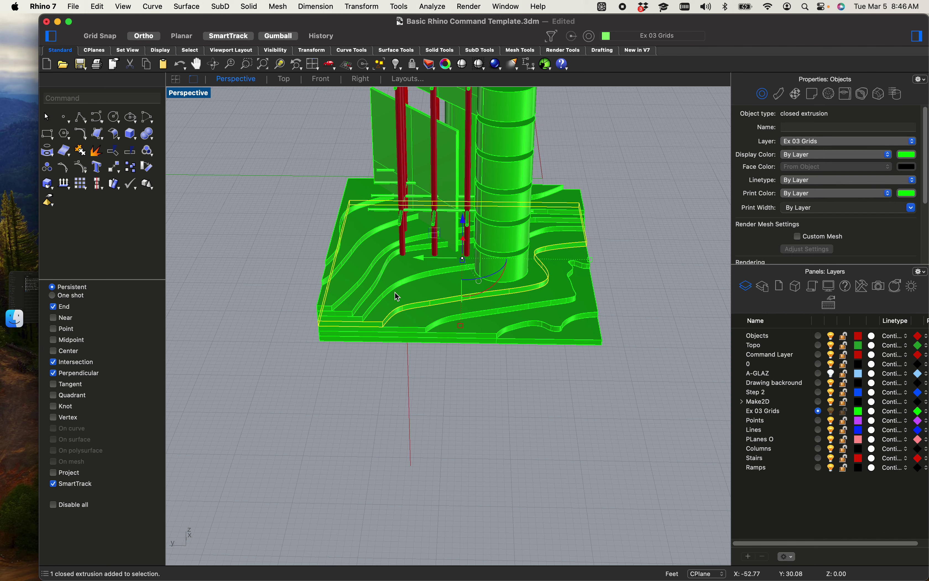
{"action": "left_click", "coordinate": [390, 287]}
{"action": "left_click", "coordinate": [381, 281]}
{"action": "left_click", "coordinate": [352, 279]}
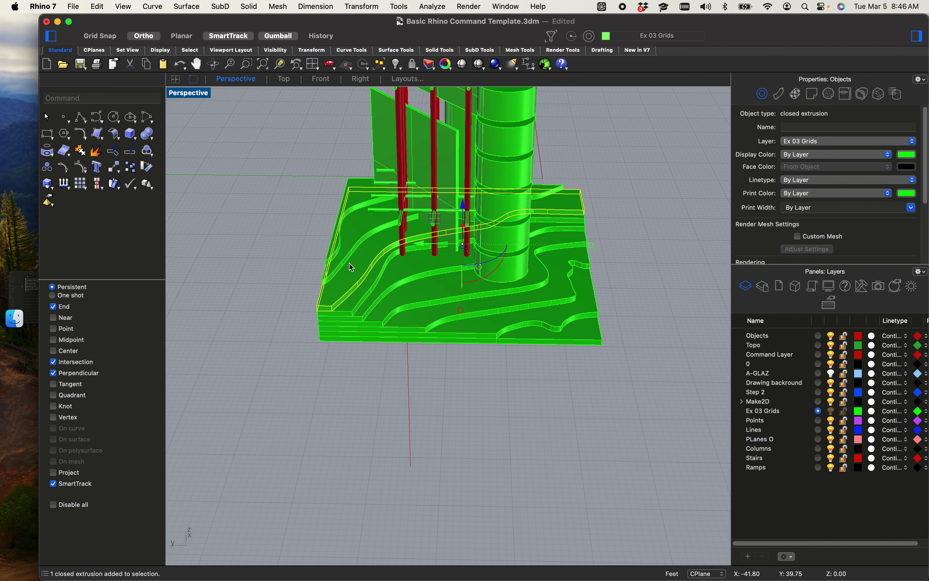
{"action": "left_click", "coordinate": [350, 262]}
{"action": "left_click", "coordinate": [341, 249]}
{"action": "left_click", "coordinate": [291, 238]}
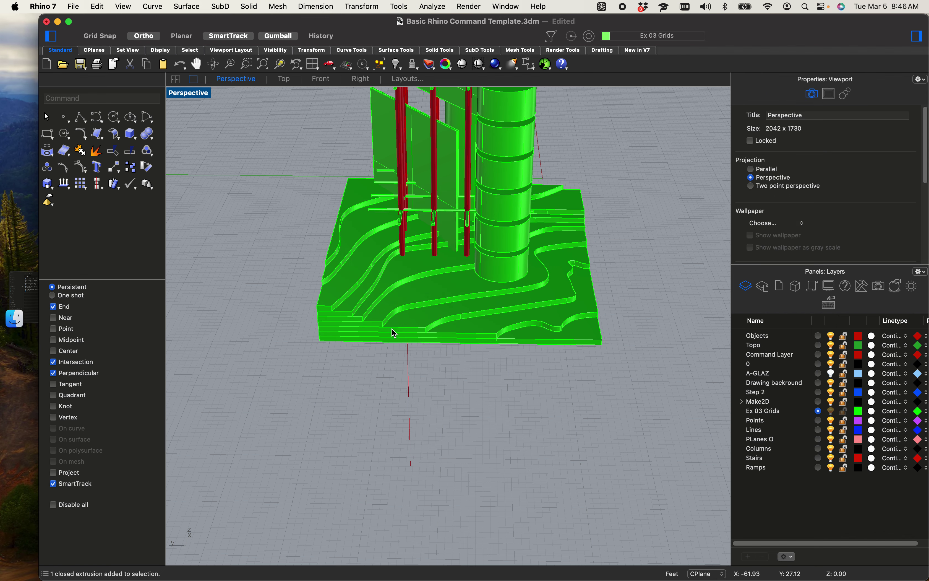
{"action": "right_click_drag", "start_coordinate": [495, 356], "coordinate": [484, 410], "text": "shift"}
{"action": "left_click", "coordinate": [497, 238]}
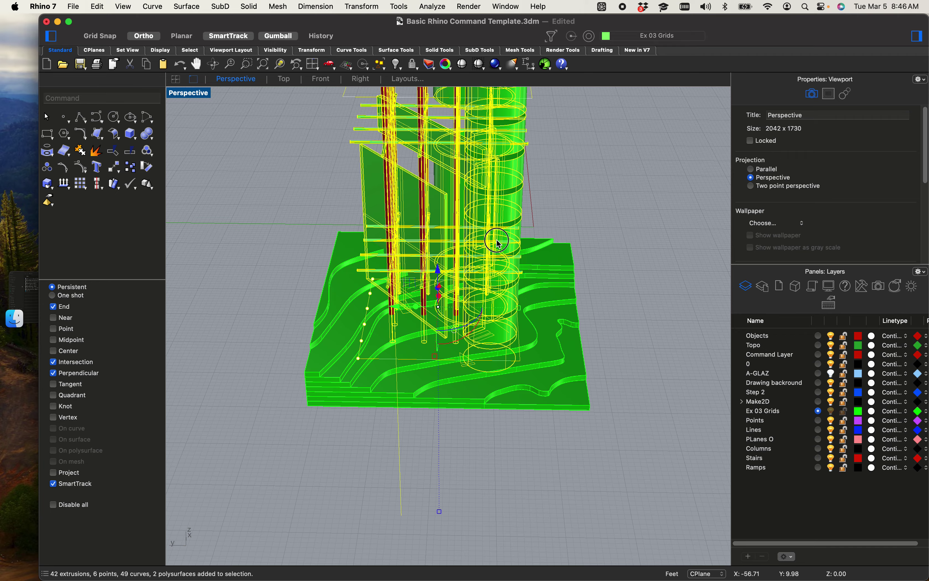
{"action": "left_click", "coordinate": [606, 209]}
{"action": "right_click_drag", "start_coordinate": [614, 309], "coordinate": [614, 254]}
{"action": "left_click_drag", "start_coordinate": [437, 331], "coordinate": [609, 361]}
{"action": "right_click_drag", "start_coordinate": [609, 361], "coordinate": [572, 435]}
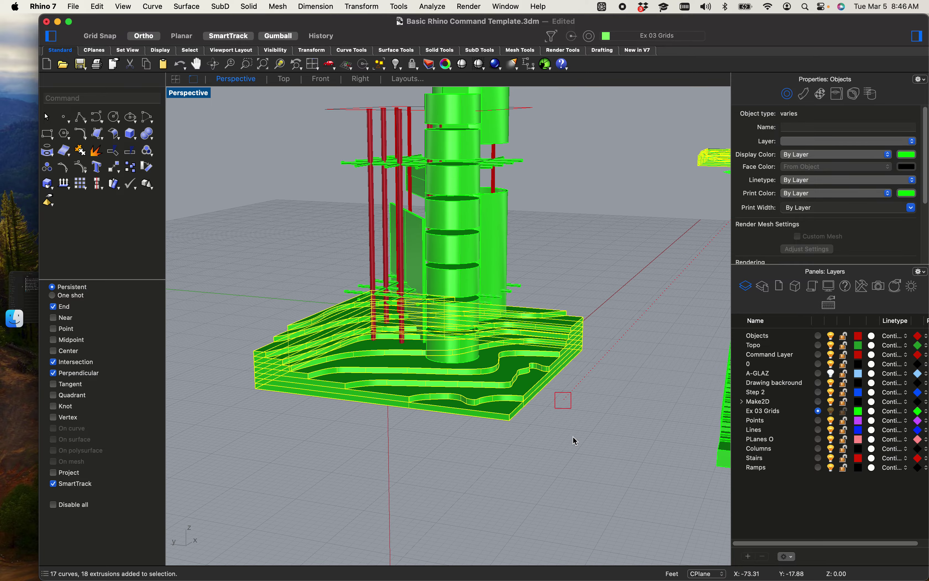
{"action": "left_click", "coordinate": [636, 226]}
Step: Group all the stepped terrain layers with their outline curve, leaving the tower out
{"action": "right_click_drag", "start_coordinate": [649, 219], "coordinate": [385, 317], "text": "shift"}
{"action": "left_click_drag", "start_coordinate": [220, 268], "coordinate": [607, 545]}
{"action": "type", "text": "group"}
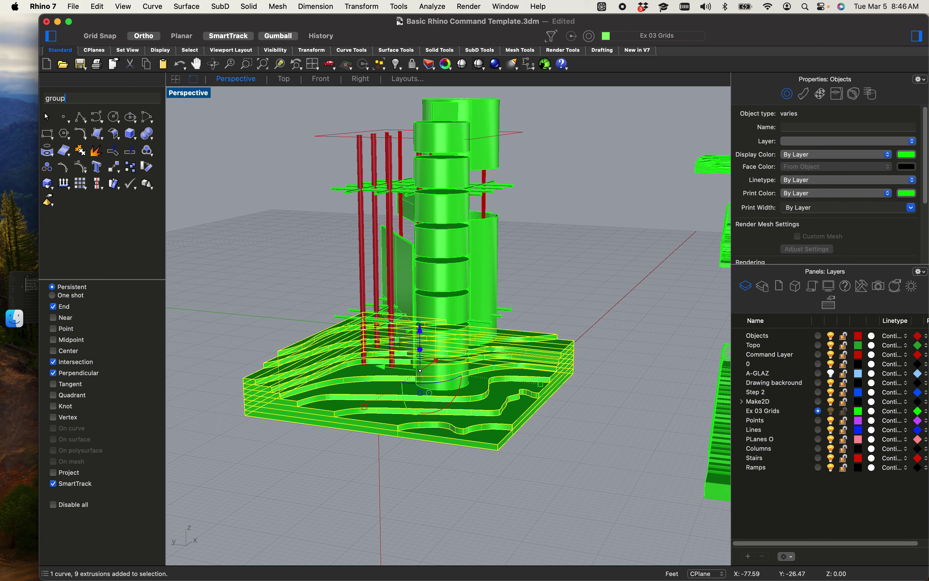
{"action": "key", "text": "Return"}
{"action": "left_click", "coordinate": [571, 513]}
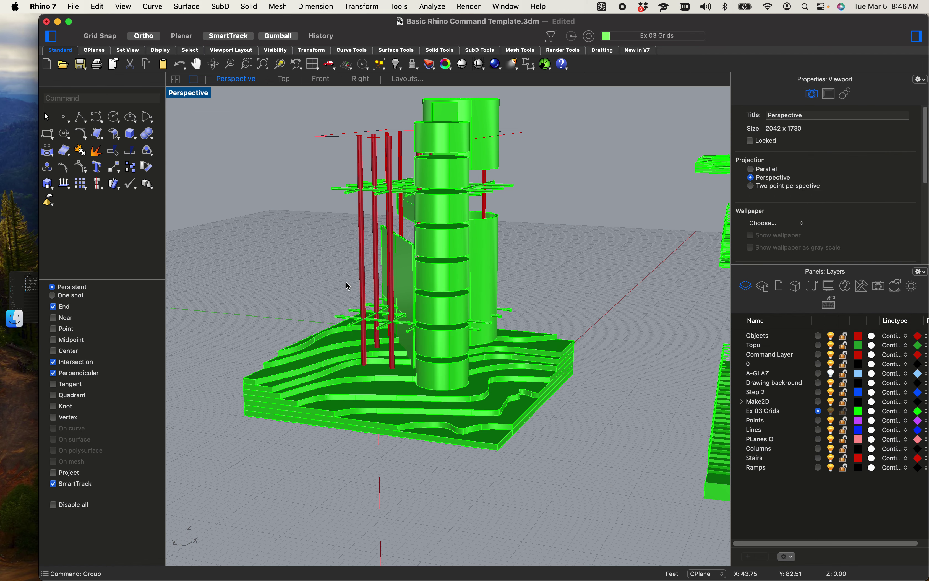
Step: Shift the grouped terrain slightly beneath the tower to adjust where the tower stands on the steps
{"action": "scroll", "coordinate": [414, 333], "scroll_direction": "up", "scroll_amount": 5}
{"action": "left_click", "coordinate": [542, 419]}
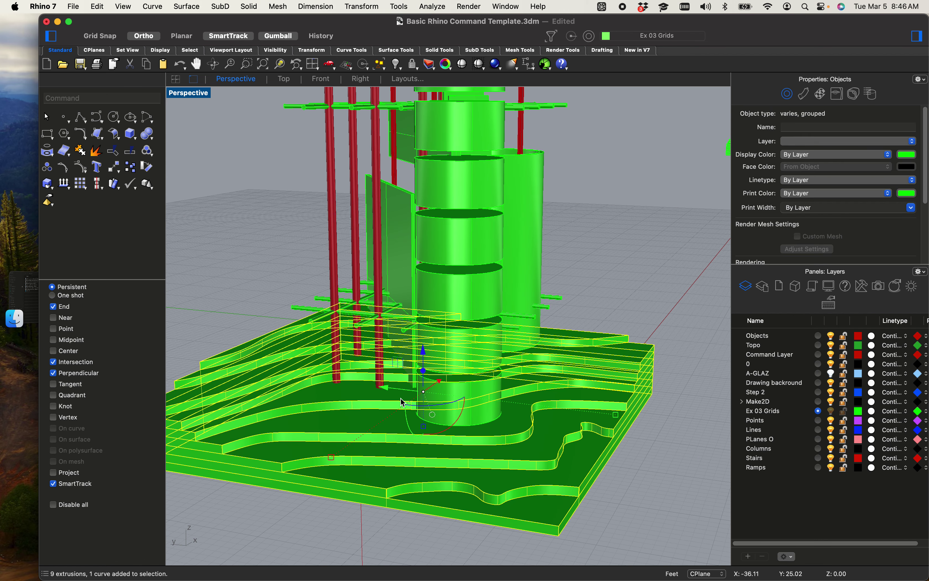
{"action": "left_click_drag", "start_coordinate": [401, 402], "coordinate": [415, 379]}
{"action": "left_click", "coordinate": [248, 255]}
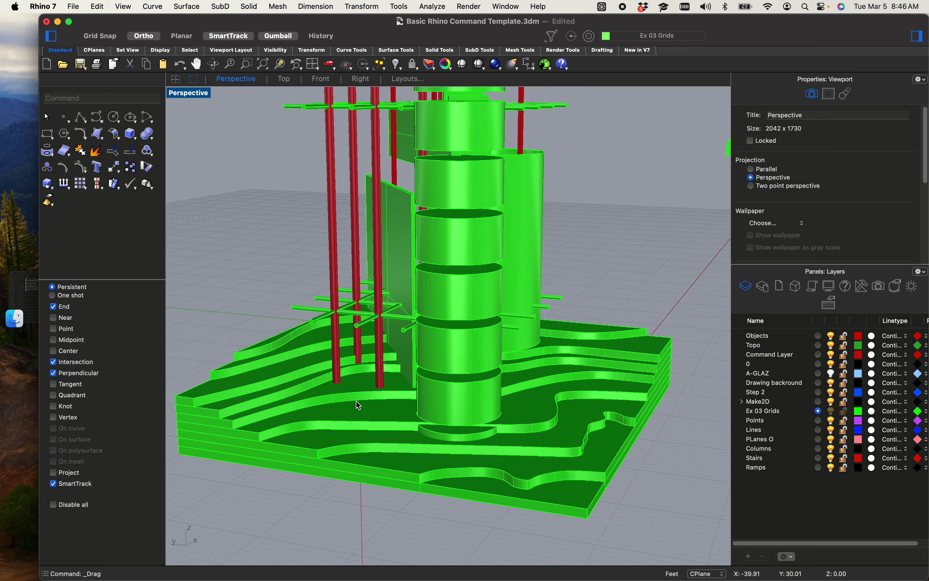
Step: Ungroup the tower model standing on the terrain
{"action": "scroll", "coordinate": [351, 362], "scroll_direction": "up", "scroll_amount": 11}
{"action": "right_click_drag", "start_coordinate": [375, 378], "coordinate": [351, 403], "text": "shift"}
{"action": "scroll", "coordinate": [370, 417], "scroll_direction": "up", "scroll_amount": 7}
{"action": "scroll", "coordinate": [373, 419], "scroll_direction": "down", "scroll_amount": 7}
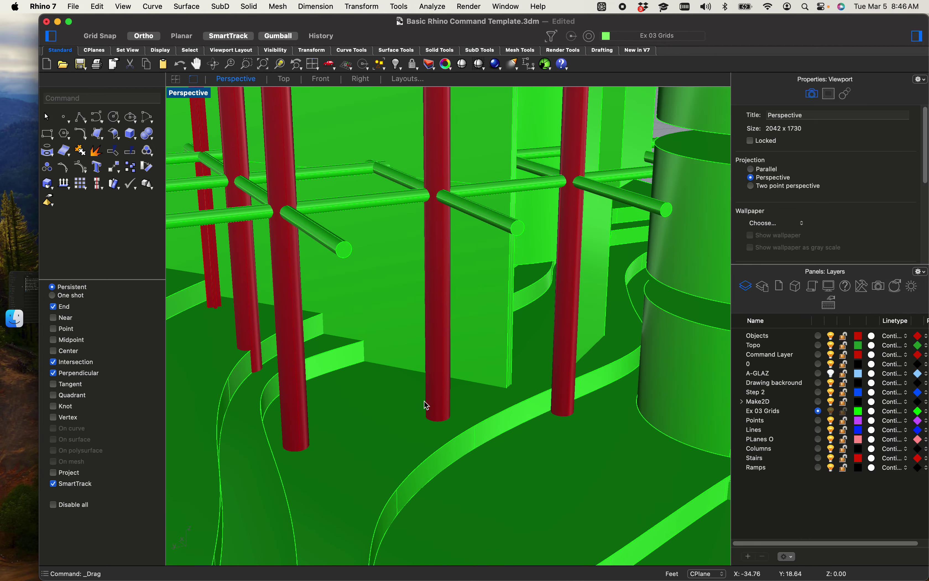
{"action": "right_click_drag", "start_coordinate": [425, 404], "coordinate": [456, 377]}
{"action": "scroll", "coordinate": [510, 304], "scroll_direction": "down", "scroll_amount": 9}
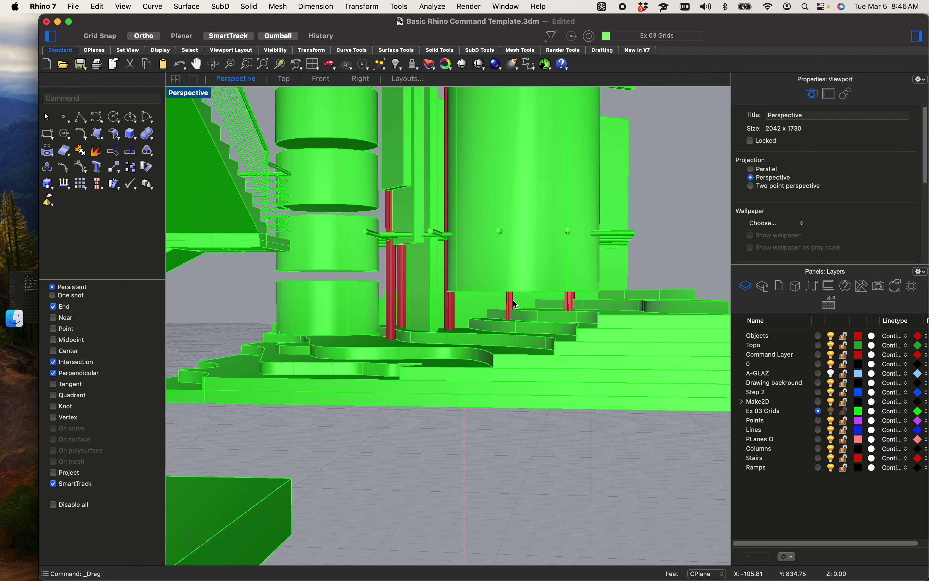
{"action": "right_click_drag", "start_coordinate": [511, 304], "coordinate": [486, 333]}
{"action": "left_click", "coordinate": [487, 328]}
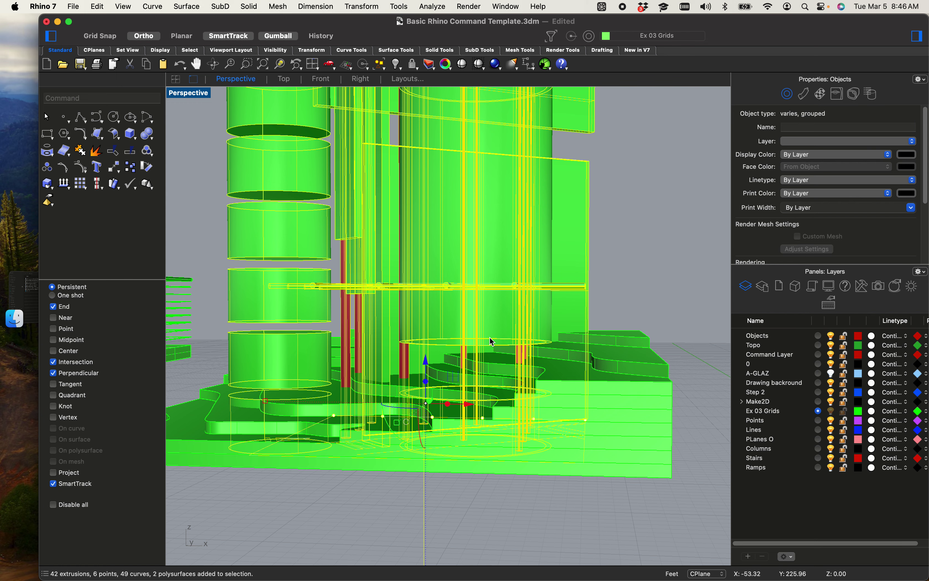
{"action": "type", "text": "Ungroup"}
{"action": "key", "text": "Return"}
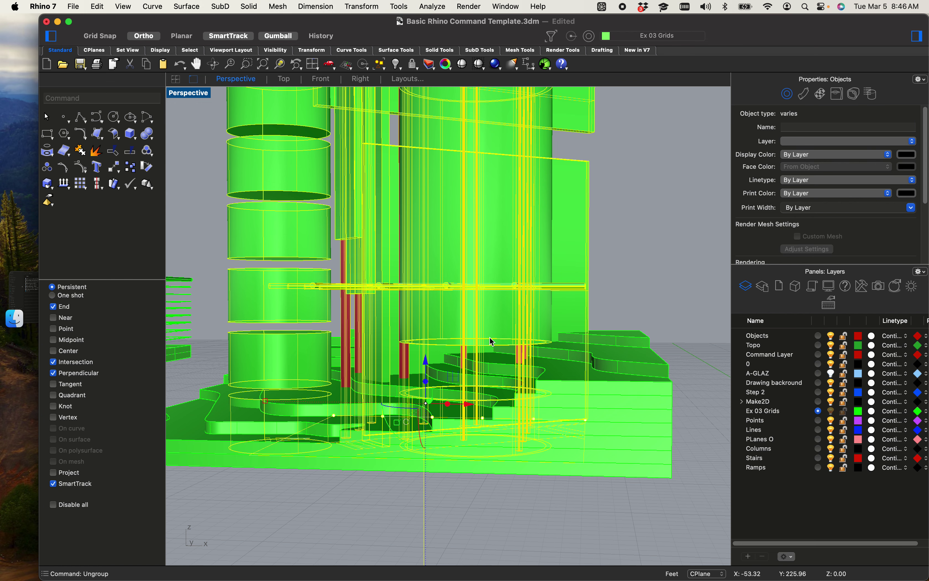
Step: Scale the tower's large cylinder vertically so it is slightly shorter
{"action": "left_click", "coordinate": [688, 236]}
{"action": "left_click", "coordinate": [511, 224]}
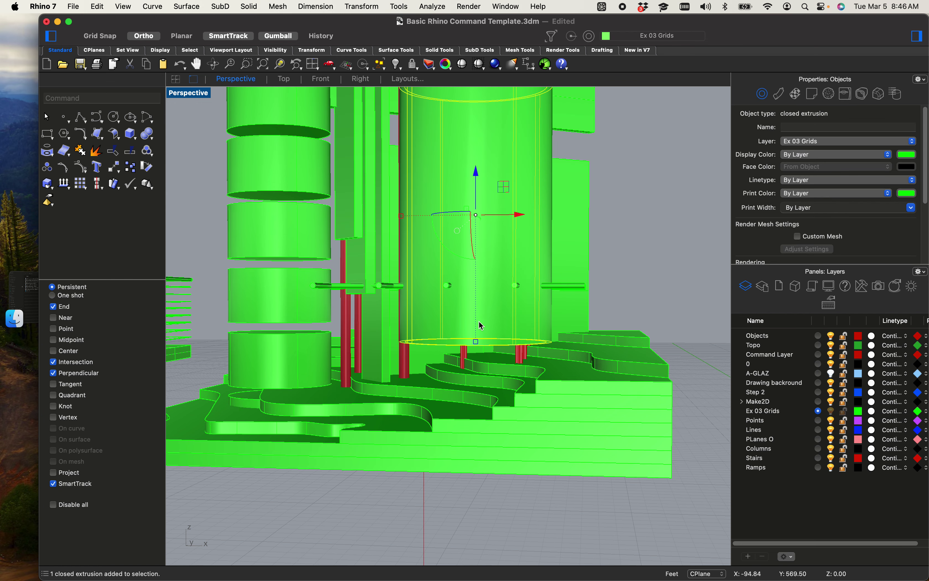
{"action": "left_click_drag", "start_coordinate": [481, 325], "coordinate": [578, 270]}
{"action": "left_click", "coordinate": [629, 266]}
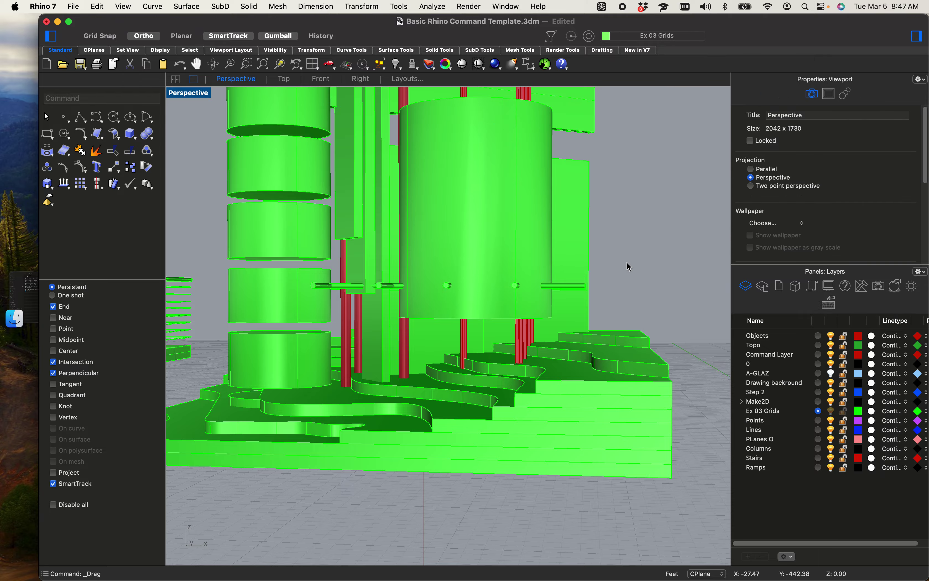
Step: Delete the narrow cylinder stack's segment directly above the one embedded in the terrain
{"action": "right_click_drag", "start_coordinate": [628, 266], "coordinate": [633, 304]}
{"action": "scroll", "coordinate": [485, 503], "scroll_direction": "up", "scroll_amount": 5}
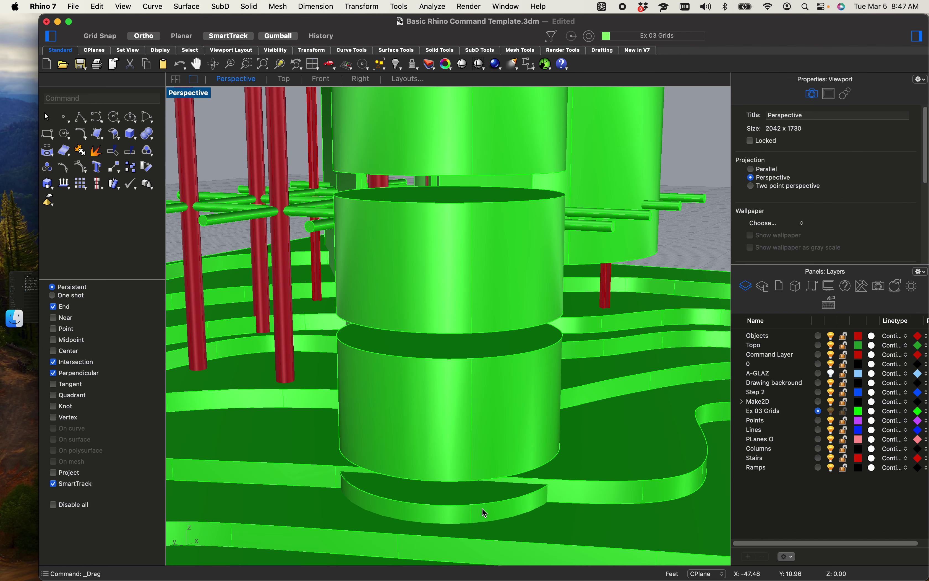
{"action": "left_click", "coordinate": [484, 513]}
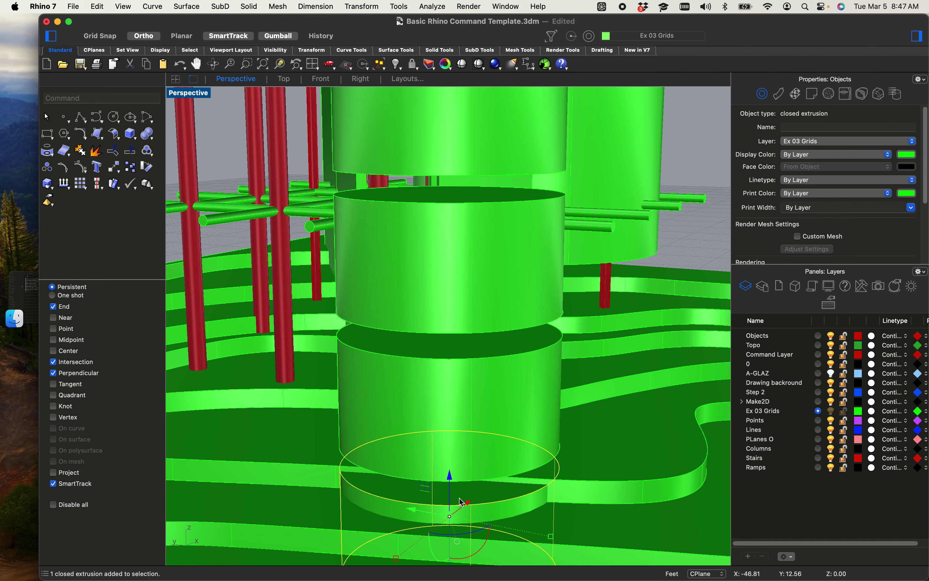
{"action": "left_click", "coordinate": [459, 430]}
{"action": "key", "text": "Delete"}
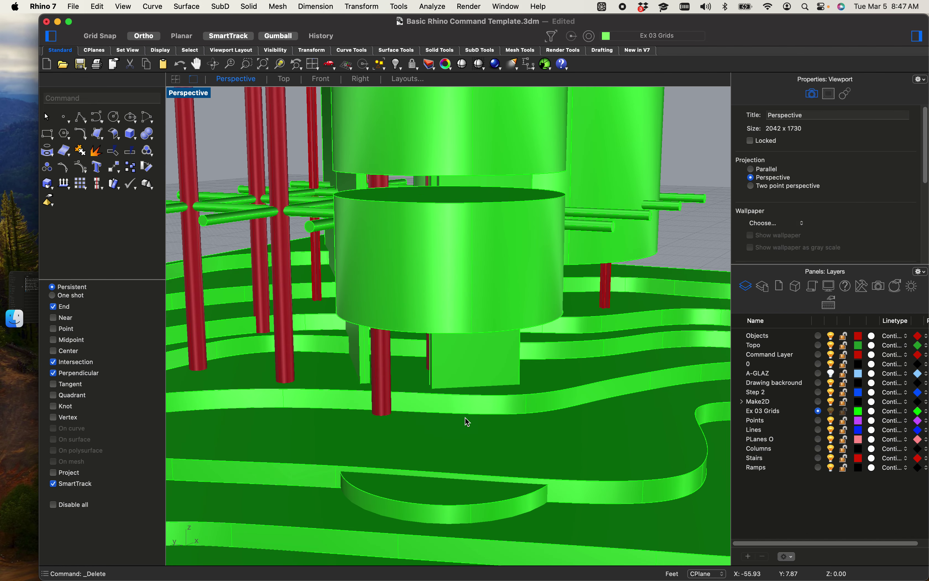
Step: Raise the narrow cylinder segment embedded in the terrain slightly further above the stepped surface
{"action": "left_click", "coordinate": [428, 502]}
{"action": "left_click_drag", "start_coordinate": [450, 470], "coordinate": [449, 455]}
{"action": "left_click", "coordinate": [686, 253]}
{"action": "right_click_drag", "start_coordinate": [682, 277], "coordinate": [636, 276]}
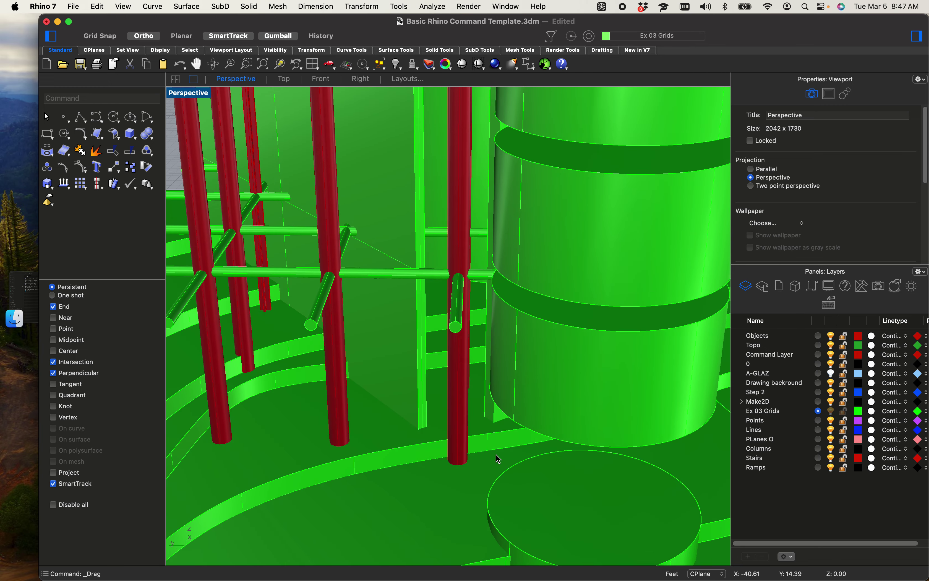
Step: Ungroup the staircase model beside the terrain and delete its base slab
{"action": "scroll", "coordinate": [495, 454], "scroll_direction": "down", "scroll_amount": 10}
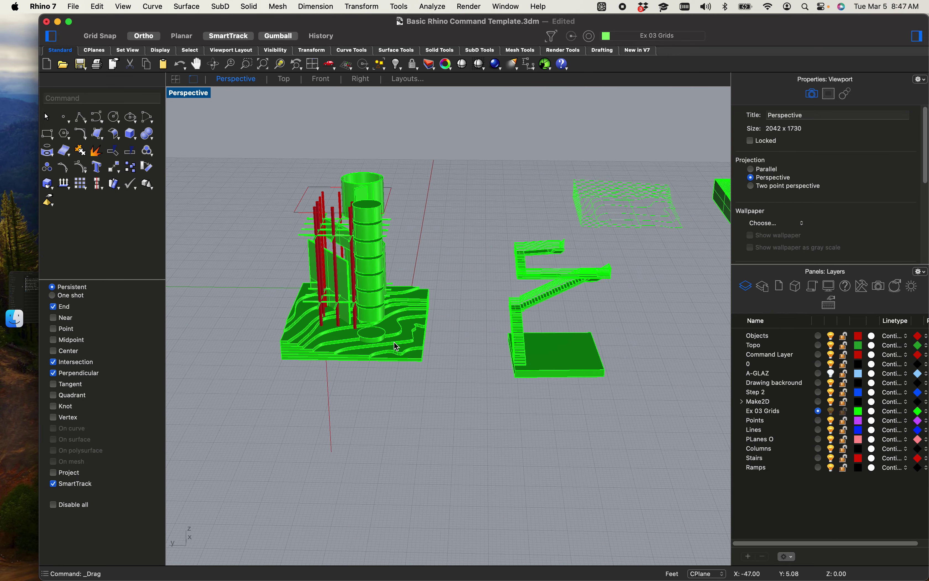
{"action": "scroll", "coordinate": [576, 290], "scroll_direction": "up", "scroll_amount": 5}
{"action": "left_click", "coordinate": [534, 426]}
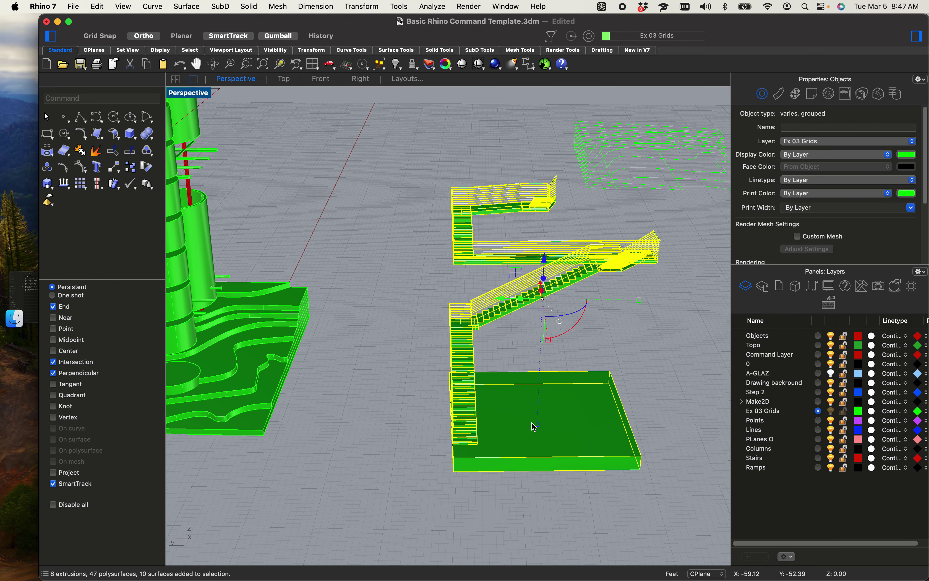
{"action": "type", "text": "un"}
{"action": "key", "text": "Return"}
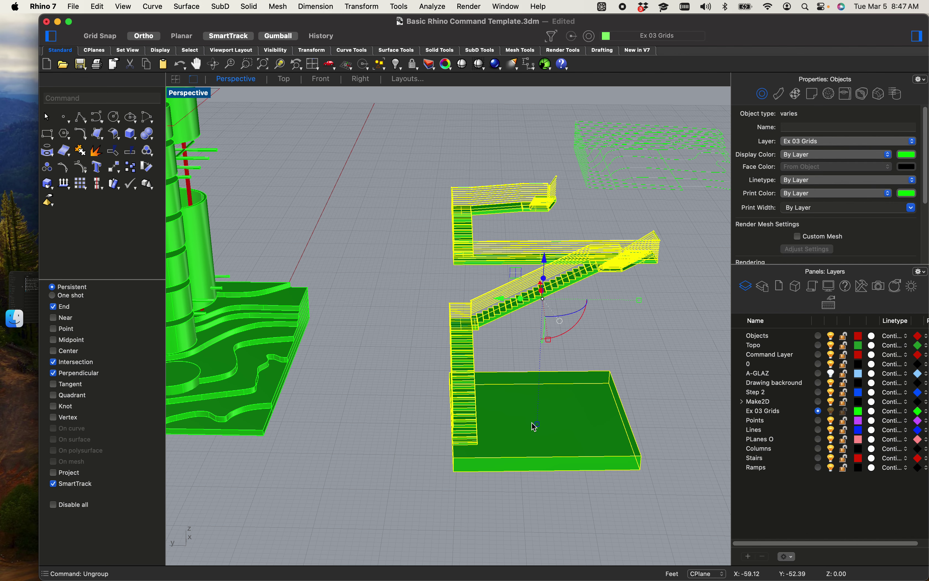
{"action": "left_click", "coordinate": [675, 553]}
{"action": "left_click", "coordinate": [551, 430]}
{"action": "key", "text": "Delete"}
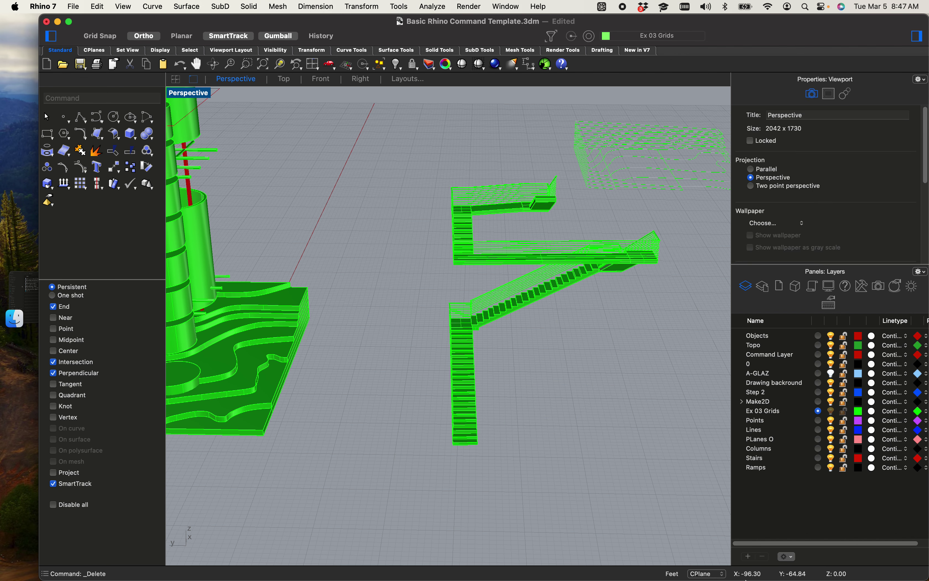
Step: Group all the remaining staircase and railing pieces
{"action": "right_click_drag", "start_coordinate": [512, 404], "coordinate": [469, 336]}
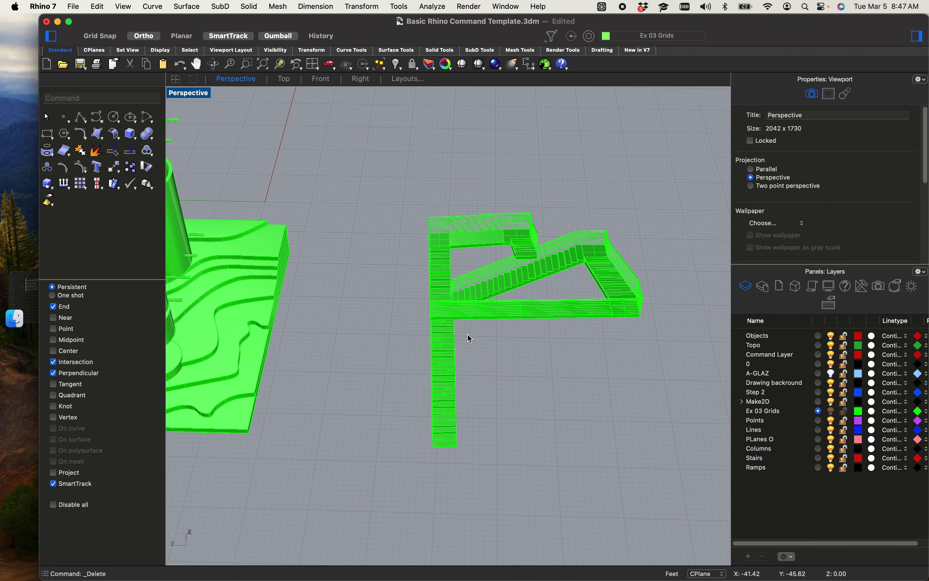
{"action": "left_click", "coordinate": [463, 306]}
{"action": "left_click_drag", "start_coordinate": [394, 185], "coordinate": [683, 504]}
{"action": "type", "text": "g"}
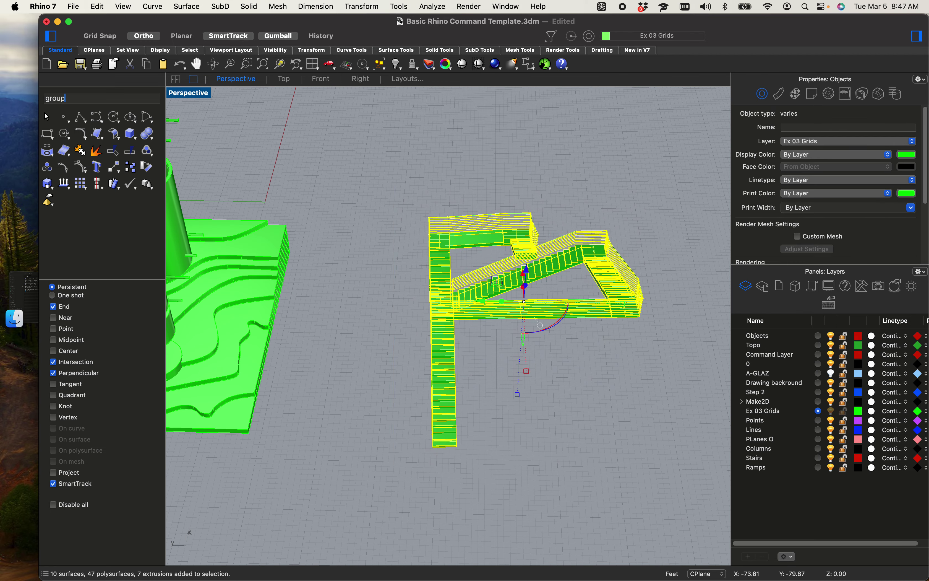
{"action": "type", "text": "roup"}
{"action": "key", "text": "Return"}
Step: Move the grouped staircase along both horizontal axes into the tower on the stepped terrain
{"action": "scroll", "coordinate": [648, 465], "scroll_direction": "down", "scroll_amount": 5}
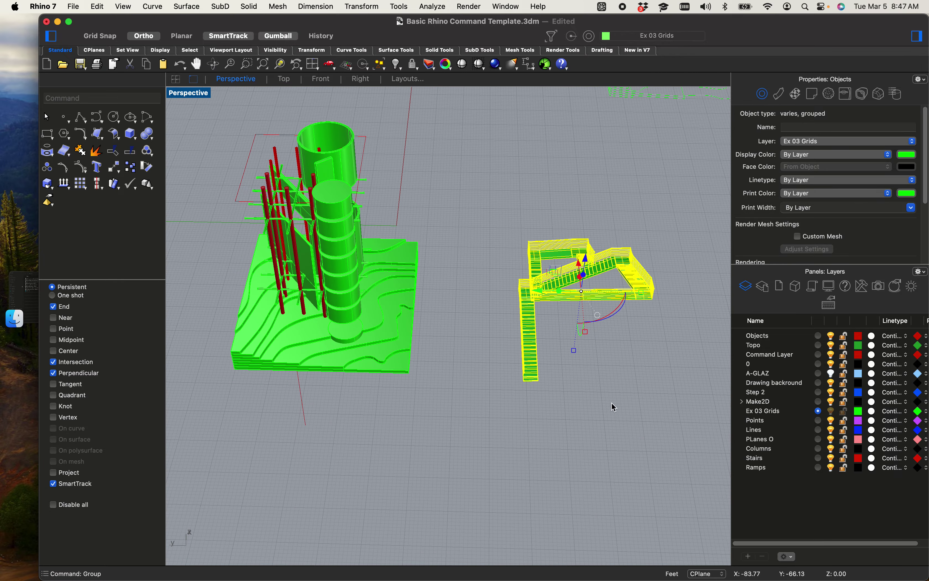
{"action": "scroll", "coordinate": [580, 321], "scroll_direction": "up", "scroll_amount": 5}
{"action": "left_click", "coordinate": [615, 367]}
{"action": "left_click", "coordinate": [544, 263]}
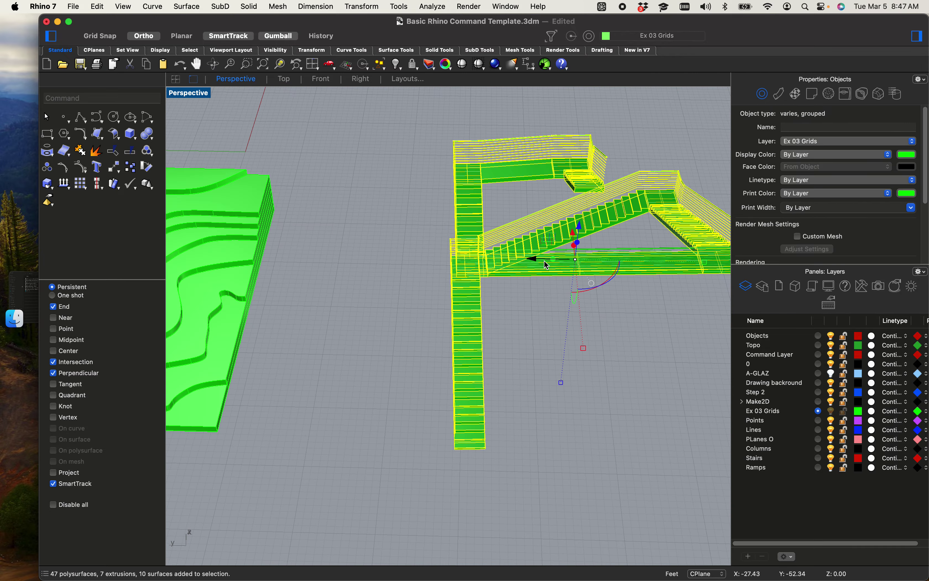
{"action": "left_click_drag", "start_coordinate": [536, 256], "coordinate": [628, 289]}
{"action": "right_click_drag", "start_coordinate": [629, 288], "coordinate": [500, 341], "text": "shift"}
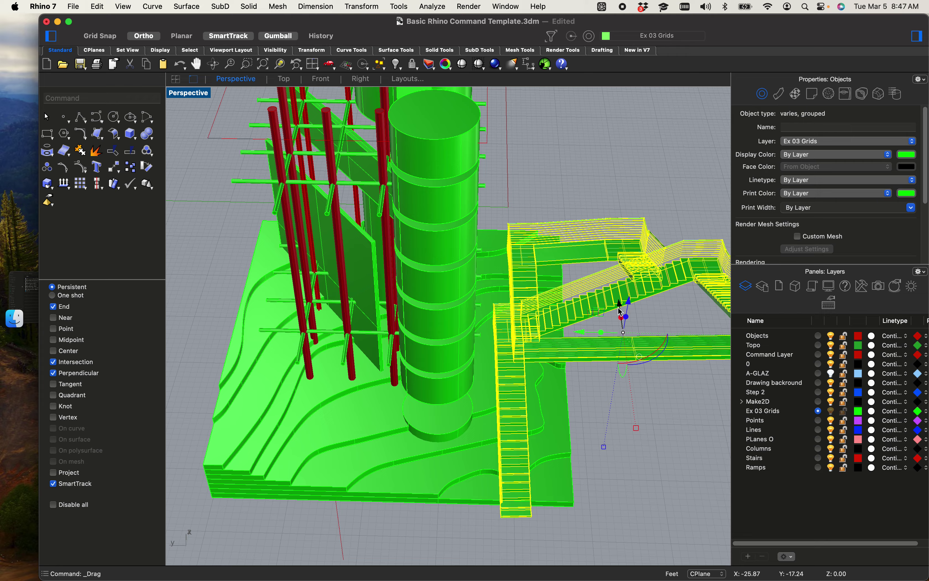
{"action": "left_click_drag", "start_coordinate": [619, 312], "coordinate": [361, 284]}
{"action": "left_click", "coordinate": [213, 286]}
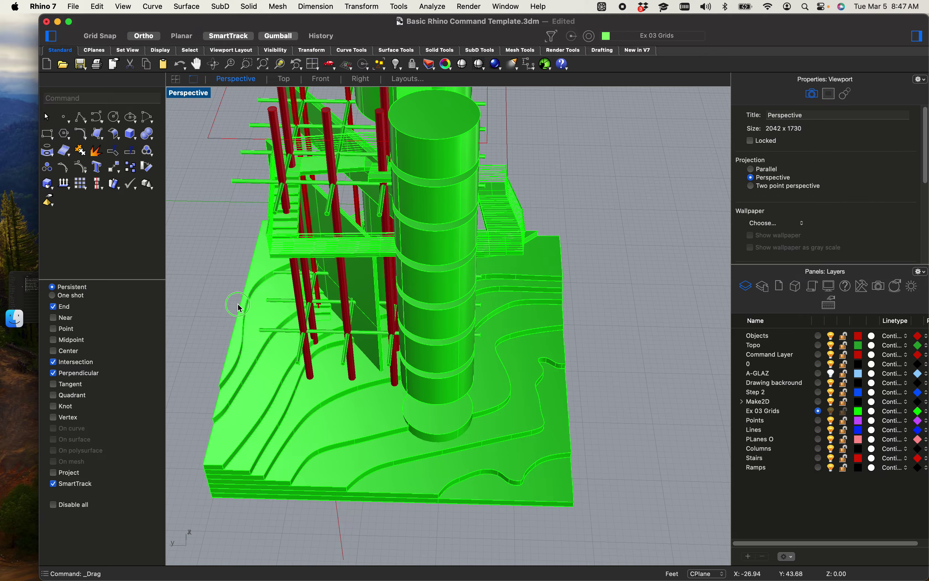
Step: Examine where the staircase's lowest flight meets the terrain, columns and beams from several angles
{"action": "right_click_drag", "start_coordinate": [231, 304], "coordinate": [251, 323]}
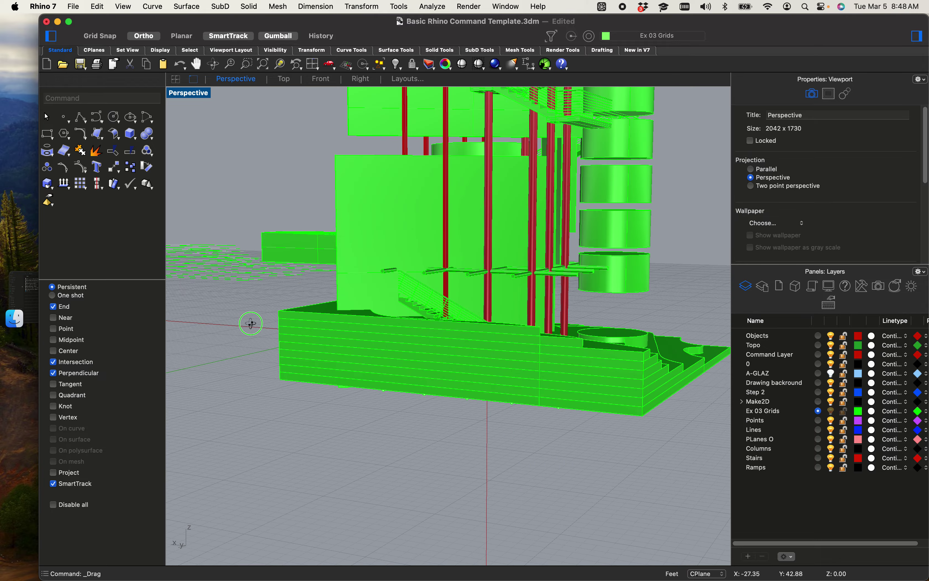
{"action": "scroll", "coordinate": [304, 299], "scroll_direction": "up", "scroll_amount": 7}
{"action": "right_click_drag", "start_coordinate": [508, 268], "coordinate": [444, 306], "text": "shift"}
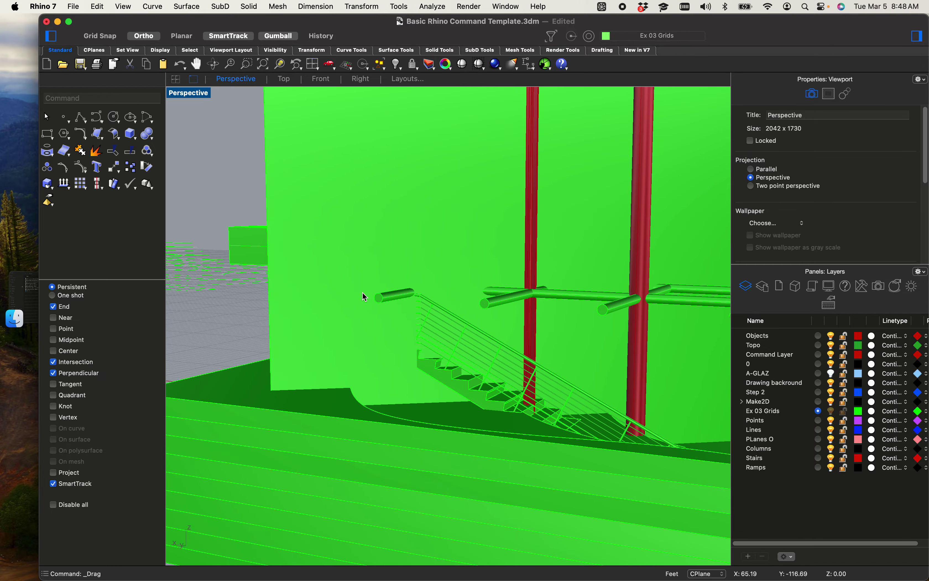
{"action": "scroll", "coordinate": [453, 285], "scroll_direction": "down", "scroll_amount": 8}
{"action": "right_click_drag", "start_coordinate": [523, 279], "coordinate": [394, 347]}
{"action": "right_click_drag", "start_coordinate": [269, 389], "coordinate": [368, 371], "text": "shift"}
{"action": "scroll", "coordinate": [310, 389], "scroll_direction": "up", "scroll_amount": 10}
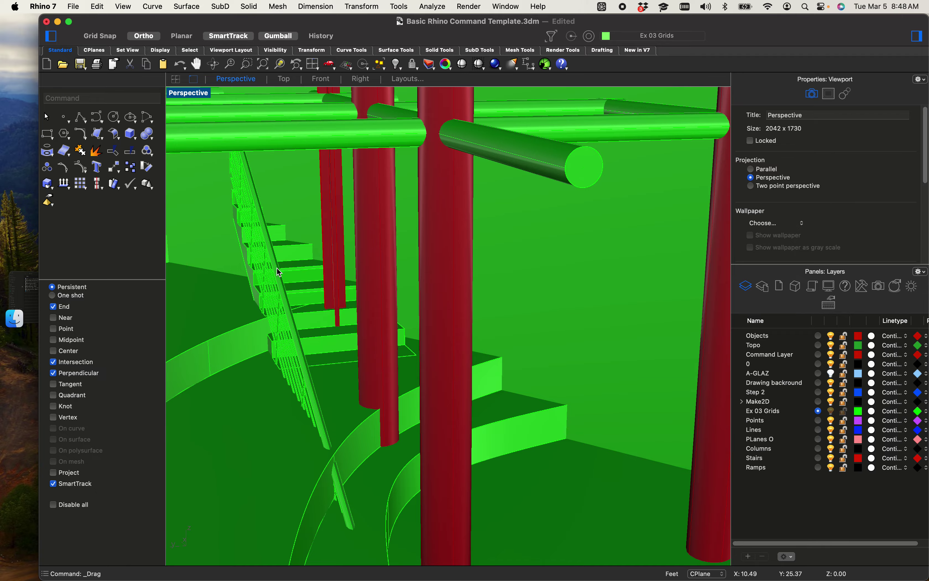
{"action": "scroll", "coordinate": [301, 319], "scroll_direction": "down", "scroll_amount": 8}
{"action": "right_click_drag", "start_coordinate": [342, 335], "coordinate": [383, 341]}
{"action": "scroll", "coordinate": [383, 340], "scroll_direction": "down", "scroll_amount": 3}
{"action": "scroll", "coordinate": [420, 355], "scroll_direction": "up", "scroll_amount": 5}
{"action": "scroll", "coordinate": [420, 354], "scroll_direction": "down", "scroll_amount": 5}
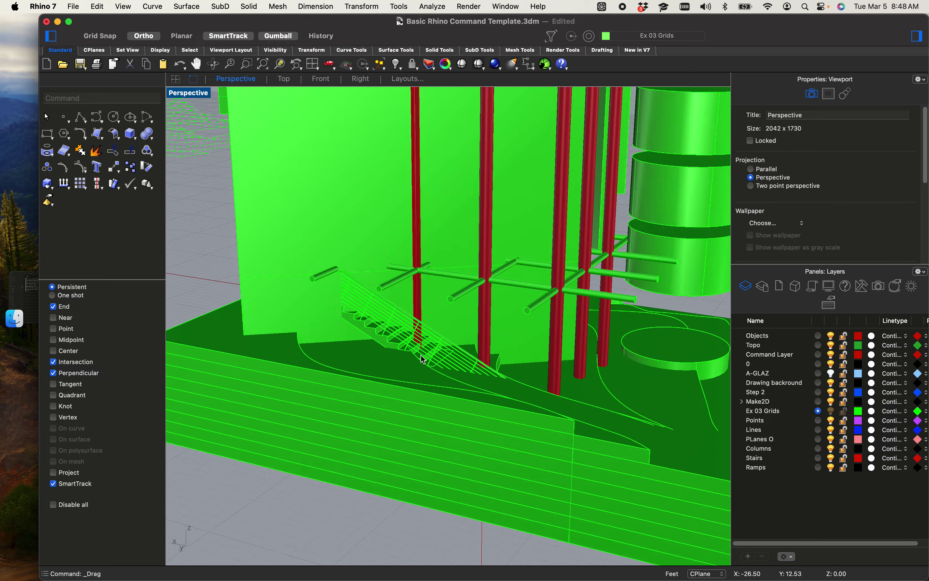
Step: Raise the grouped staircase so its lowest flight stands clear on the terrain surface
{"action": "left_click", "coordinate": [383, 334]}
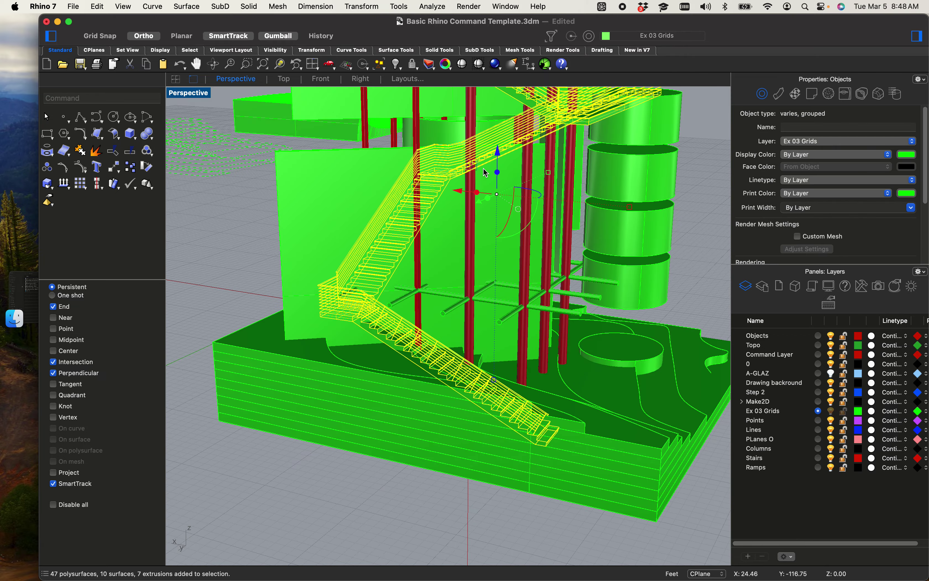
{"action": "mouse_move", "coordinate": [497, 159]}
{"action": "left_mouse_down"}
{"action": "mouse_move", "coordinate": [499, 118]}
{"action": "mouse_move", "coordinate": [506, 171]}
{"action": "left_mouse_up"}
{"action": "left_click", "coordinate": [462, 530]}
{"action": "scroll", "coordinate": [456, 540], "scroll_direction": "up", "scroll_amount": 3}
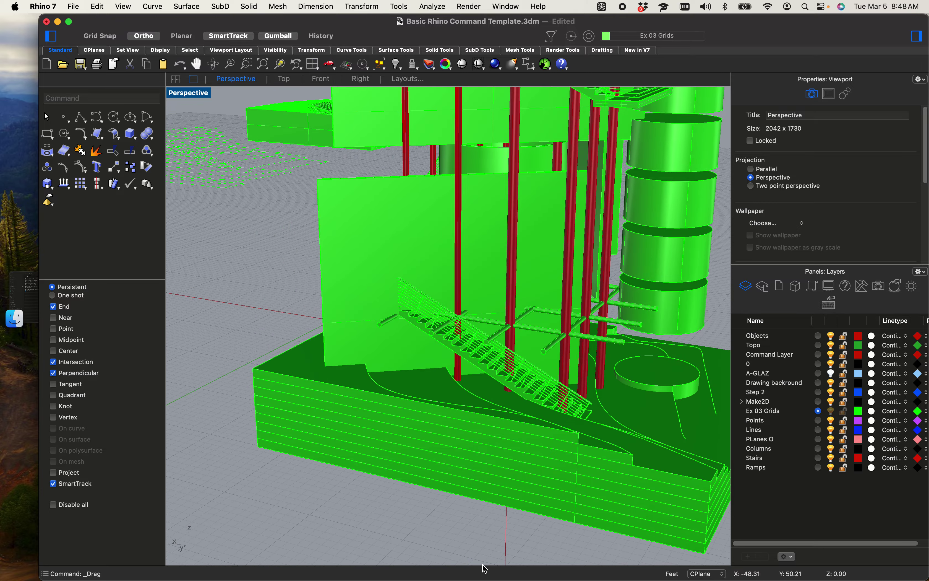
Step: Delete the narrow cylinder stack's segment that stands at the height of the stair platform
{"action": "right_click_drag", "start_coordinate": [402, 515], "coordinate": [438, 407]}
{"action": "scroll", "coordinate": [434, 330], "scroll_direction": "up", "scroll_amount": 8}
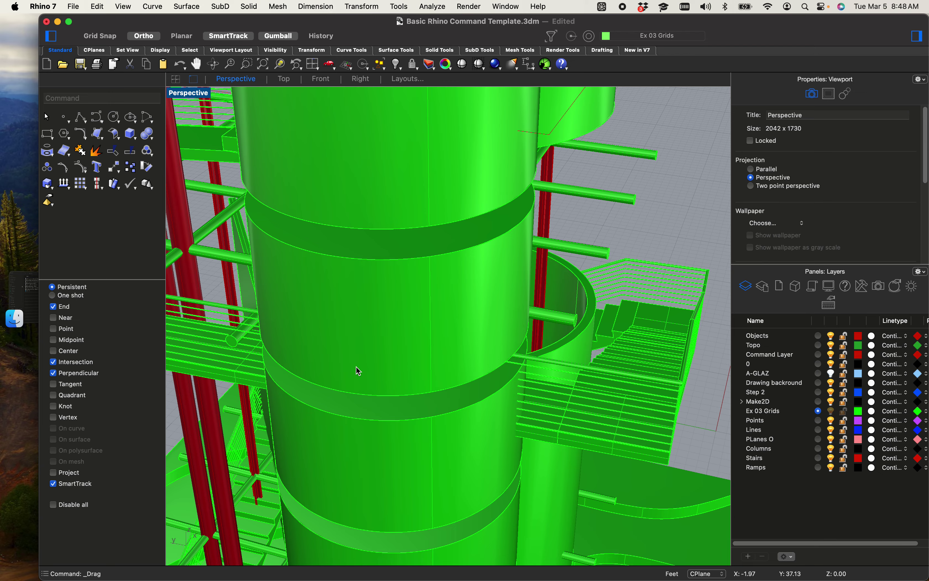
{"action": "scroll", "coordinate": [355, 366], "scroll_direction": "down", "scroll_amount": 7}
{"action": "right_click_drag", "start_coordinate": [368, 418], "coordinate": [418, 335]}
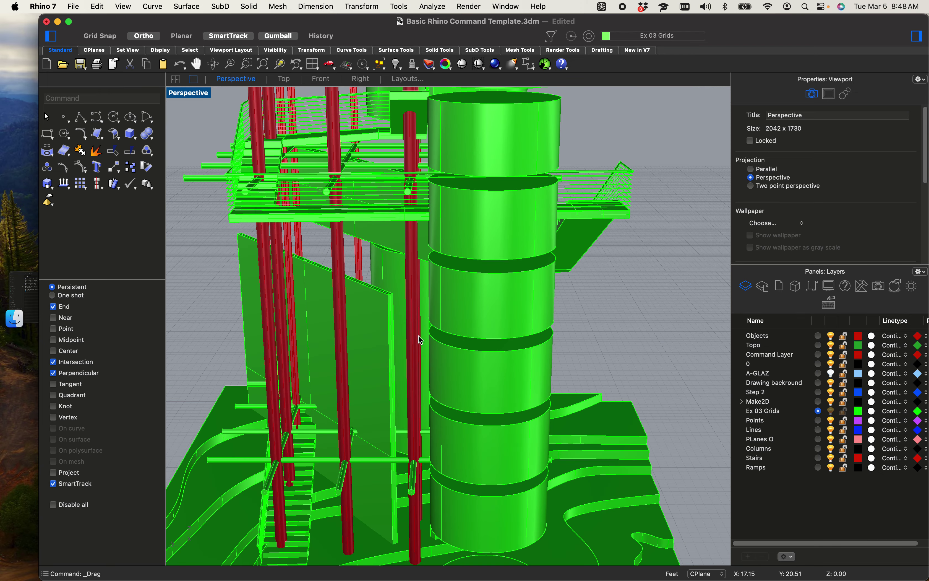
{"action": "left_click", "coordinate": [476, 225]}
{"action": "key", "text": "Delete"}
Step: Stretch the topmost narrow cylinder segment below the stair platform upward until it reaches the platform's underside
{"action": "scroll", "coordinate": [475, 270], "scroll_direction": "up", "scroll_amount": 3}
{"action": "left_click", "coordinate": [474, 270]}
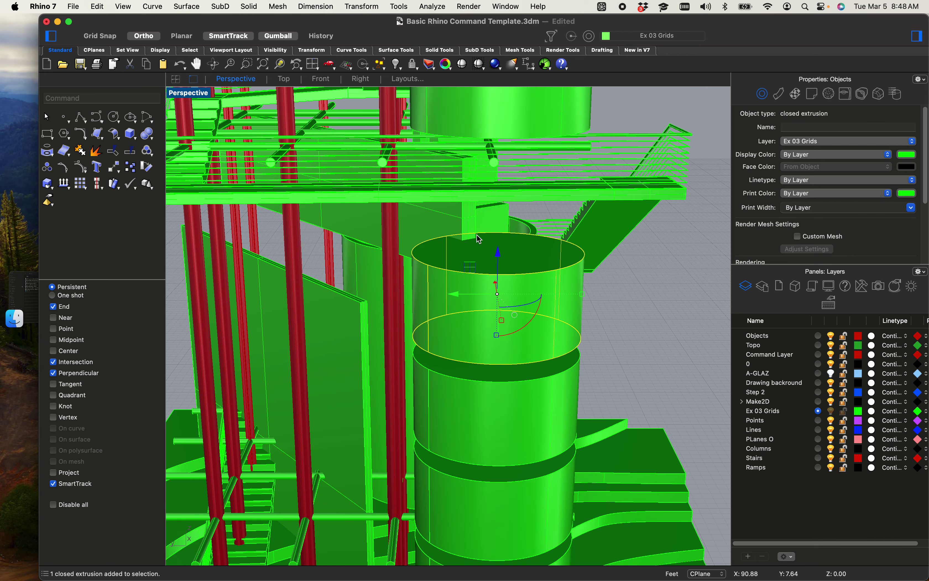
{"action": "left_click_drag", "start_coordinate": [498, 252], "coordinate": [499, 195]}
{"action": "left_click_drag", "start_coordinate": [498, 284], "coordinate": [498, 308]}
{"action": "left_click_drag", "start_coordinate": [500, 203], "coordinate": [498, 229]}
{"action": "left_click", "coordinate": [620, 363]}
{"action": "mouse_move", "coordinate": [620, 362]}
{"action": "right_mouse_down"}
{"action": "mouse_move", "coordinate": [617, 400]}
{"action": "mouse_move", "coordinate": [544, 421]}
{"action": "mouse_move", "coordinate": [459, 386]}
{"action": "mouse_move", "coordinate": [529, 396]}
{"action": "mouse_move", "coordinate": [618, 375]}
{"action": "right_mouse_up"}
{"action": "scroll", "coordinate": [541, 237], "scroll_direction": "up", "scroll_amount": 7}
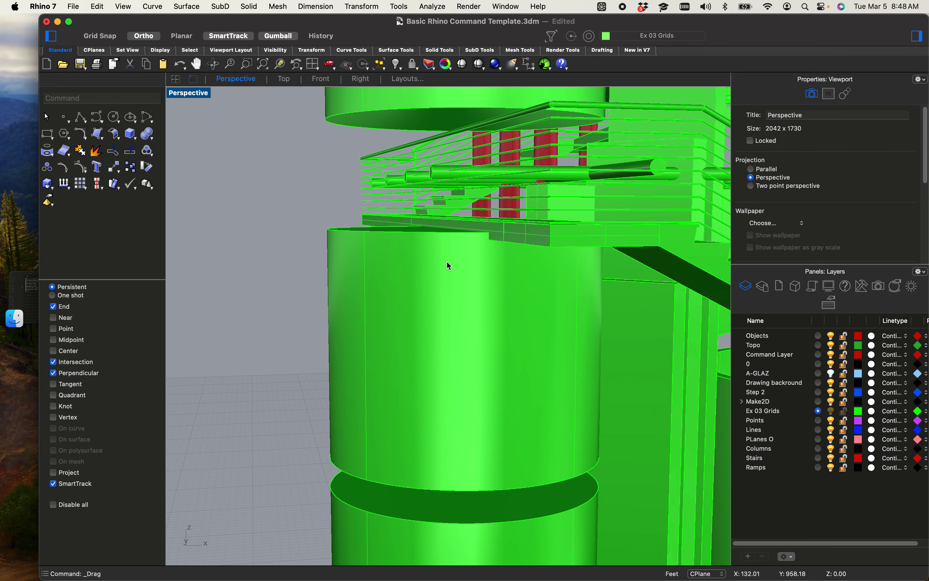
{"action": "scroll", "coordinate": [520, 236], "scroll_direction": "up", "scroll_amount": 4}
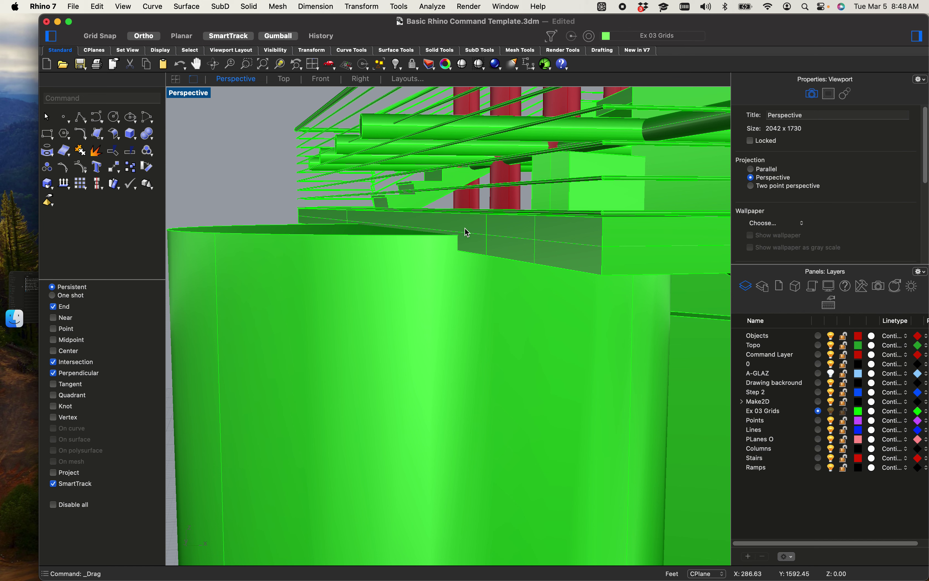
{"action": "left_click", "coordinate": [396, 370]}
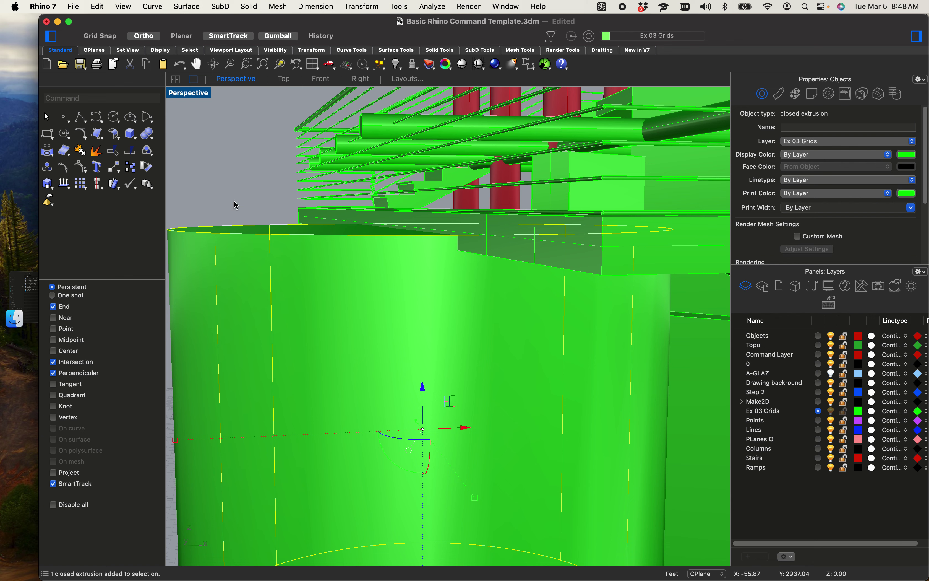
{"action": "key", "text": "Escape"}
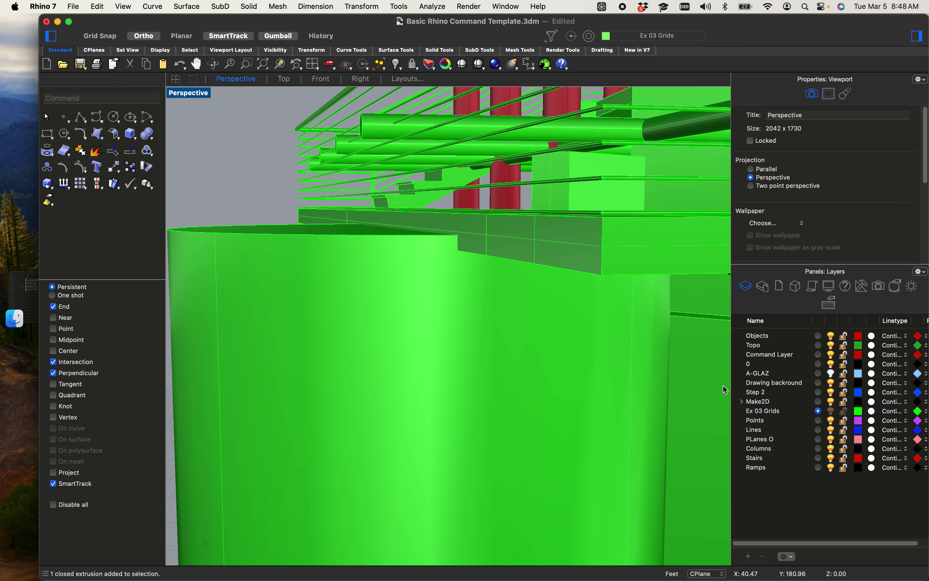
Step: Change the Ex 03 Grids layer color to golden orange #FFB500
{"action": "left_click", "coordinate": [858, 411]}
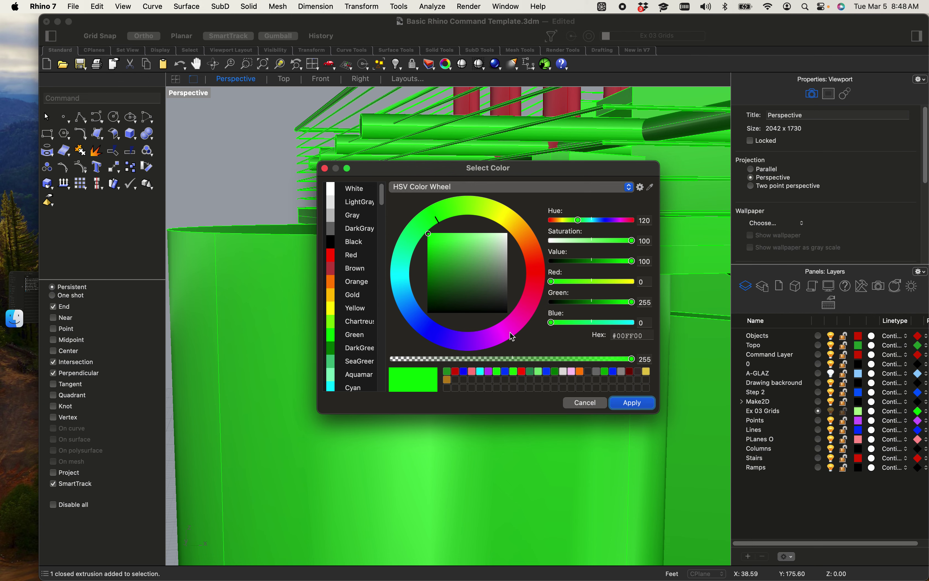
{"action": "left_click", "coordinate": [510, 332]}
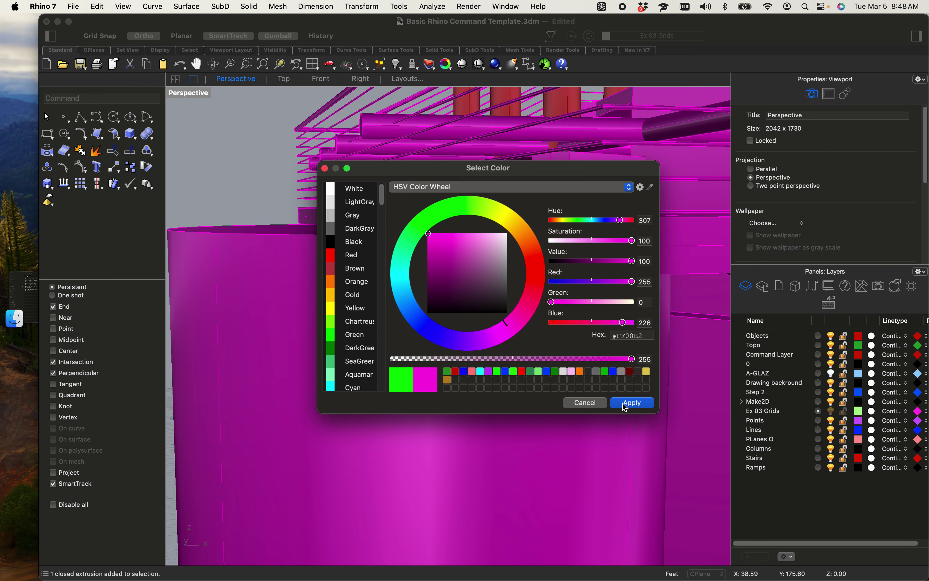
{"action": "mouse_move", "coordinate": [508, 328]}
{"action": "left_mouse_down"}
{"action": "mouse_move", "coordinate": [490, 337]}
{"action": "mouse_move", "coordinate": [550, 311]}
{"action": "mouse_move", "coordinate": [533, 273]}
{"action": "mouse_move", "coordinate": [535, 298]}
{"action": "mouse_move", "coordinate": [512, 216]}
{"action": "mouse_move", "coordinate": [516, 233]}
{"action": "left_mouse_up"}
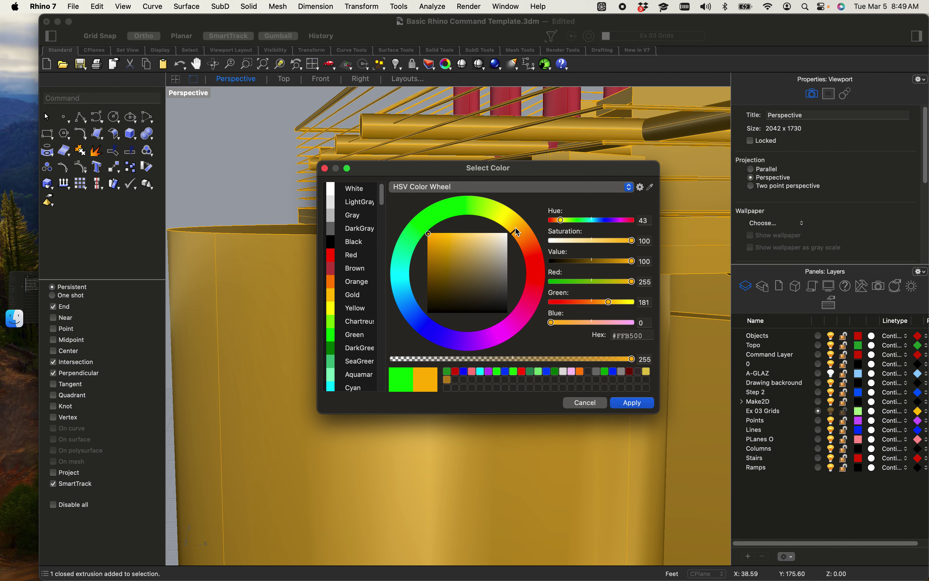
{"action": "left_click", "coordinate": [634, 404]}
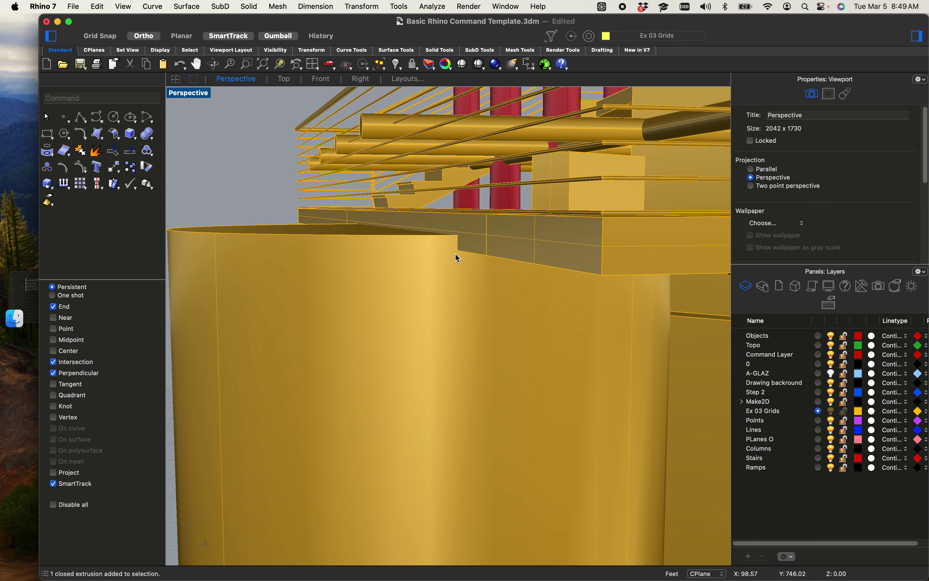
{"action": "scroll", "coordinate": [381, 242], "scroll_direction": "down", "scroll_amount": 5}
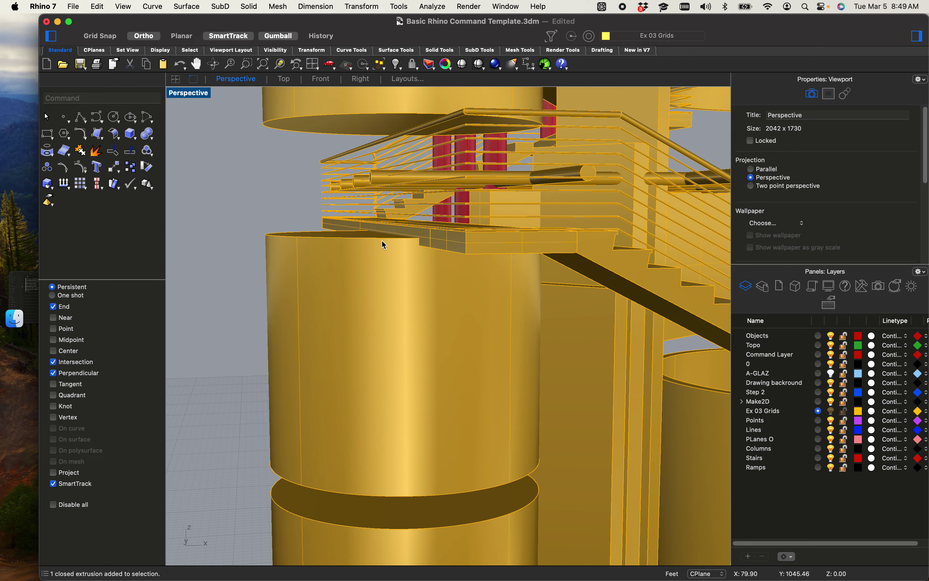
{"action": "scroll", "coordinate": [203, 163], "scroll_direction": "down", "scroll_amount": 8}
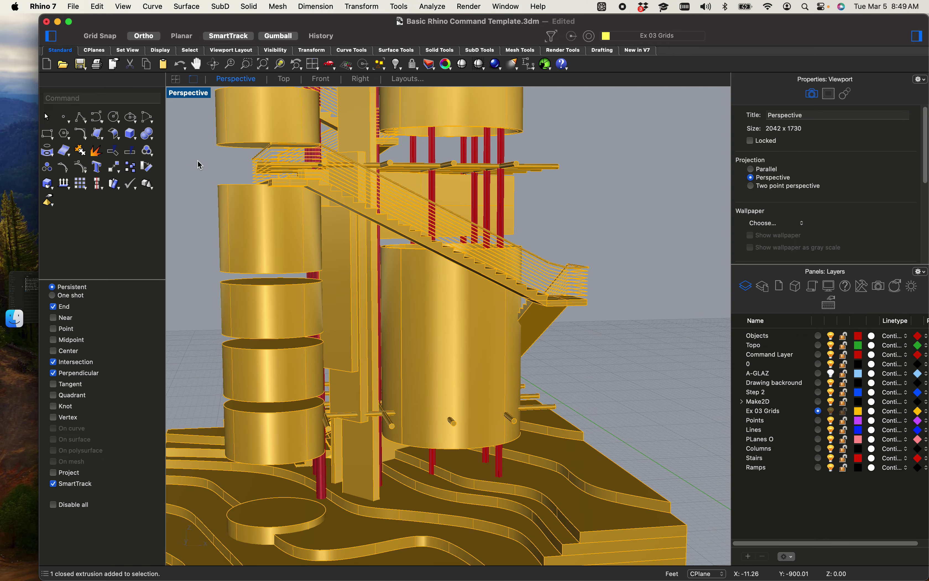
Step: Delete the narrow cylinder stack's segment that sits just above the stair platform
{"action": "right_click_drag", "start_coordinate": [199, 164], "coordinate": [277, 237], "text": "shift"}
{"action": "left_click", "coordinate": [331, 210]}
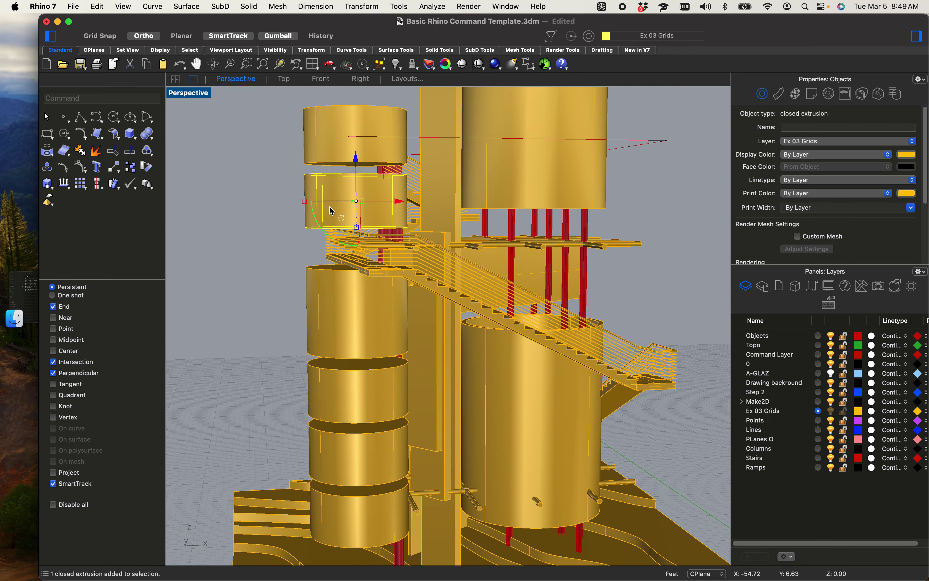
{"action": "key", "text": "Delete"}
Step: Shift the grouped staircase horizontally toward the narrow cylinder stack, keeping its height, so the lowest flight moves in among the red columns
{"action": "scroll", "coordinate": [378, 230], "scroll_direction": "up", "scroll_amount": 10}
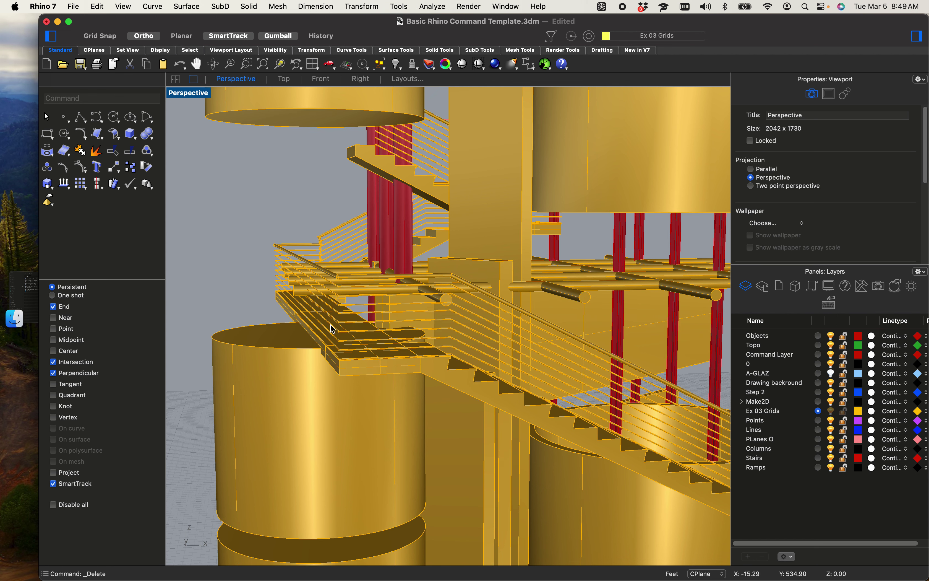
{"action": "scroll", "coordinate": [438, 235], "scroll_direction": "down", "scroll_amount": 2}
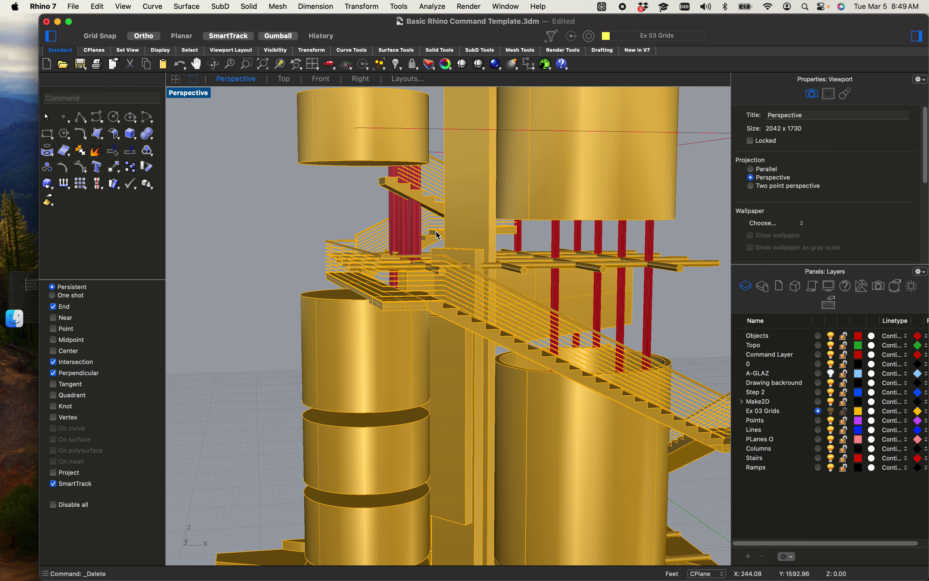
{"action": "scroll", "coordinate": [408, 278], "scroll_direction": "up", "scroll_amount": 5}
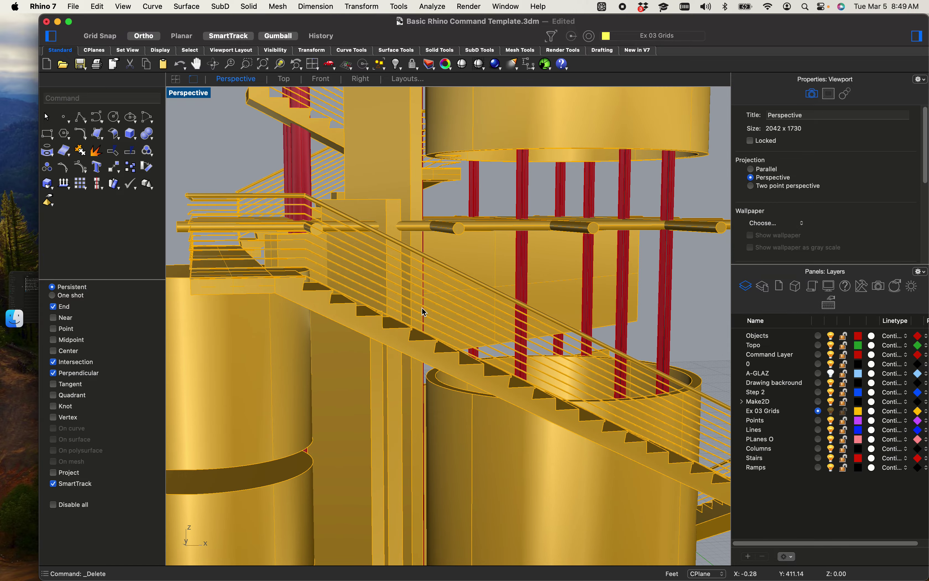
{"action": "scroll", "coordinate": [397, 235], "scroll_direction": "down", "scroll_amount": 5}
{"action": "right_click_drag", "start_coordinate": [394, 249], "coordinate": [462, 347], "text": "shift"}
{"action": "scroll", "coordinate": [463, 347], "scroll_direction": "up", "scroll_amount": 15}
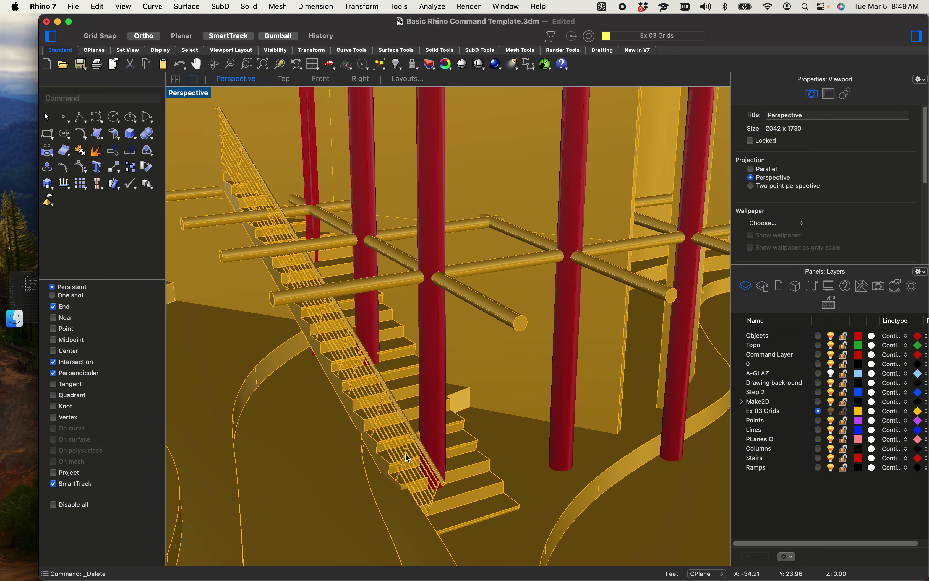
{"action": "right_click_drag", "start_coordinate": [415, 402], "coordinate": [428, 375], "text": "shift"}
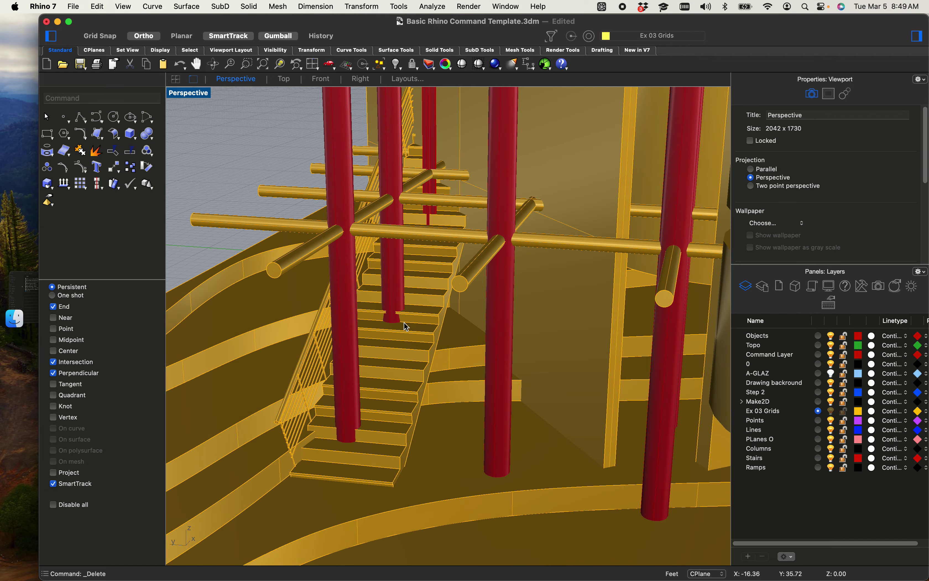
{"action": "left_click", "coordinate": [411, 344]}
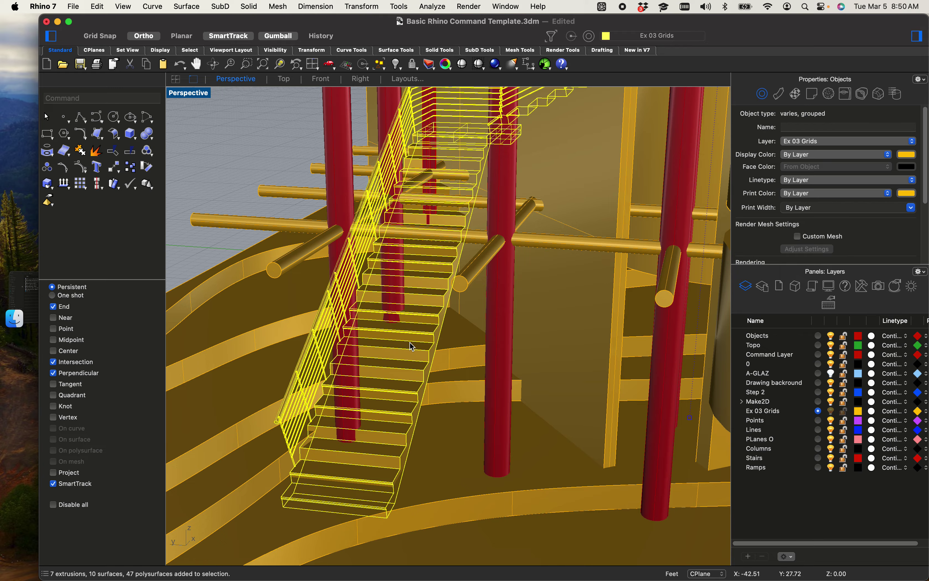
{"action": "scroll", "coordinate": [460, 208], "scroll_direction": "down", "scroll_amount": 7}
{"action": "right_click_drag", "start_coordinate": [482, 208], "coordinate": [449, 325], "text": "shift"}
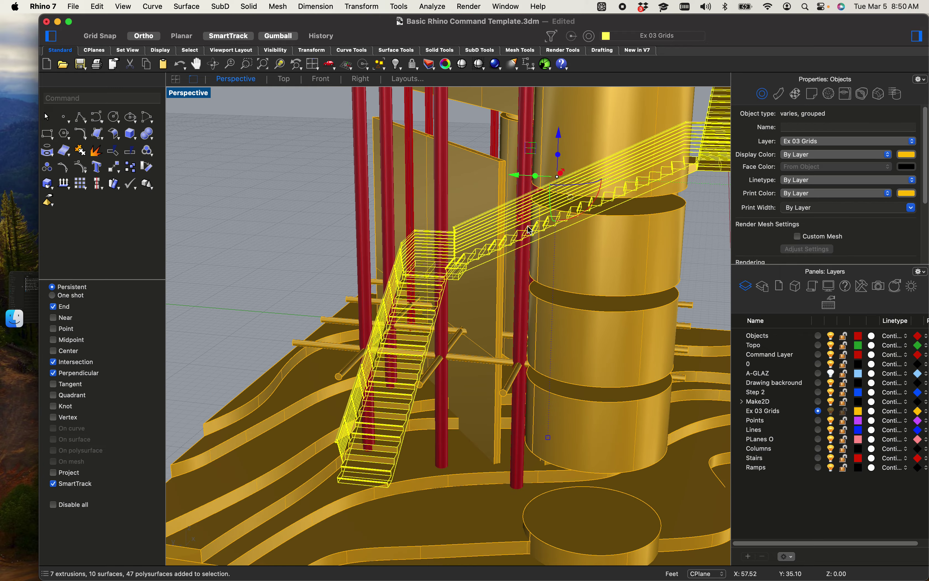
{"action": "left_click_drag", "start_coordinate": [514, 177], "coordinate": [541, 189]}
{"action": "left_click", "coordinate": [264, 275]}
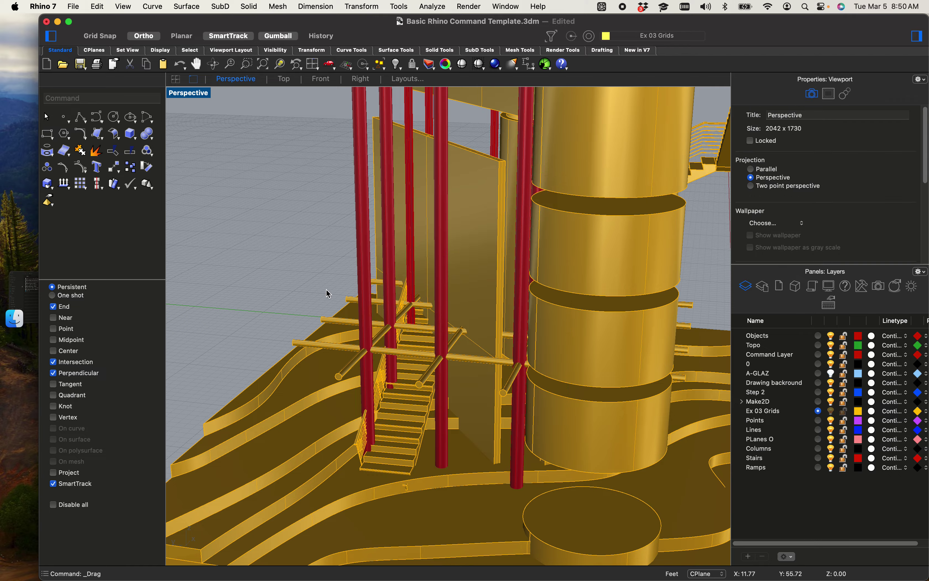
Step: Delete the red column that cuts through the middle of the lowest stair flight
{"action": "right_click_drag", "start_coordinate": [328, 294], "coordinate": [460, 394]}
{"action": "scroll", "coordinate": [401, 347], "scroll_direction": "up", "scroll_amount": 5}
{"action": "scroll", "coordinate": [429, 344], "scroll_direction": "down", "scroll_amount": 8}
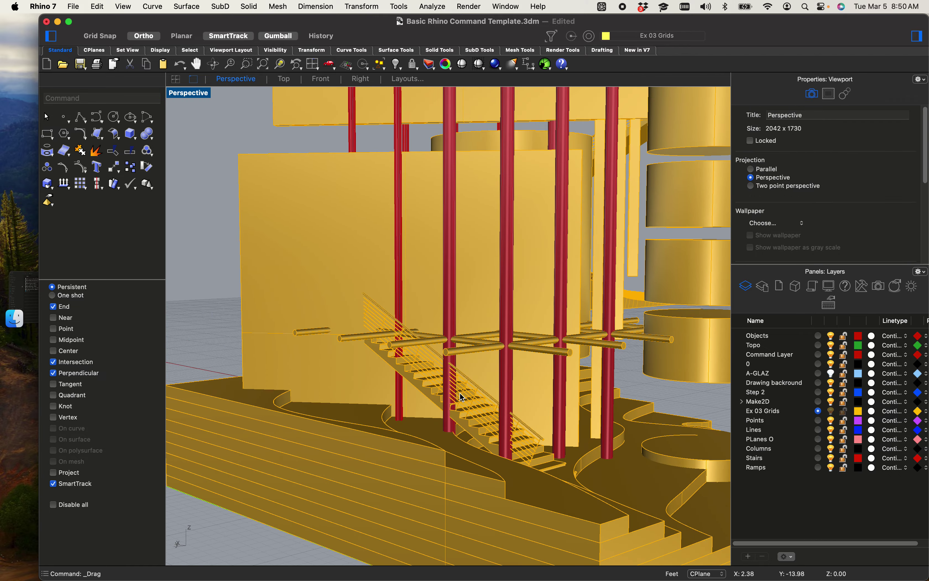
{"action": "right_click_drag", "start_coordinate": [395, 397], "coordinate": [318, 413]}
{"action": "scroll", "coordinate": [320, 415], "scroll_direction": "up", "scroll_amount": 8}
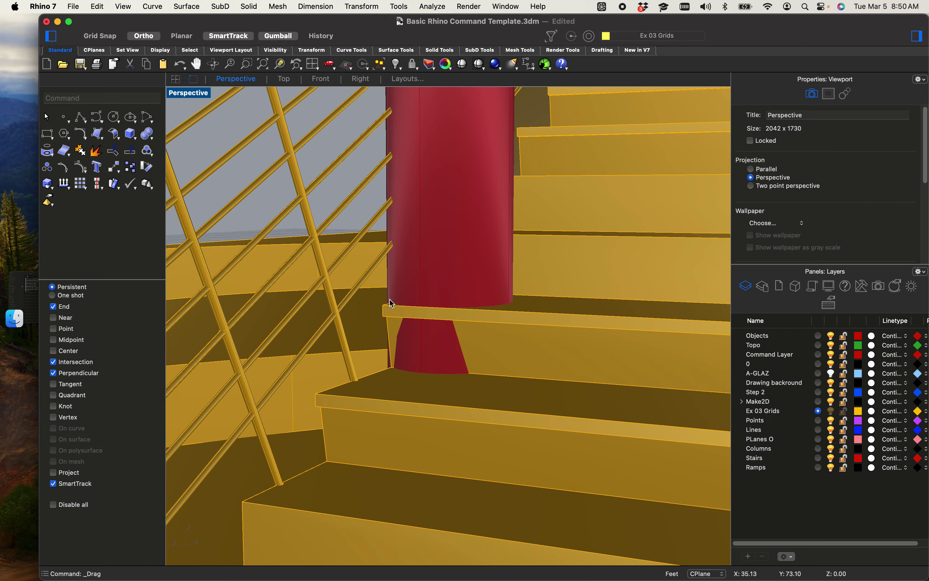
{"action": "left_click", "coordinate": [501, 365]}
{"action": "scroll", "coordinate": [501, 365], "scroll_direction": "down", "scroll_amount": 6}
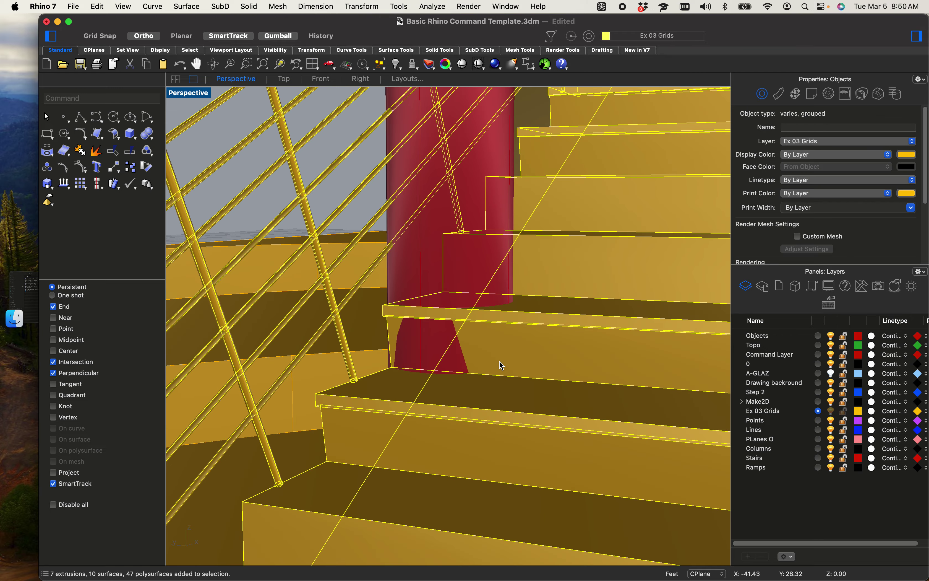
{"action": "right_click_drag", "start_coordinate": [511, 367], "coordinate": [497, 333]}
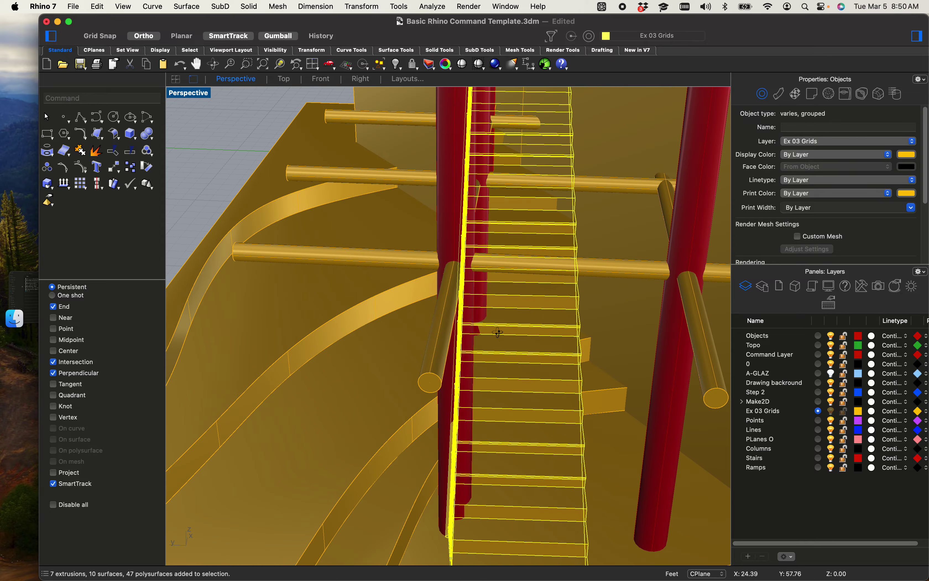
{"action": "left_click", "coordinate": [233, 123]}
{"action": "right_click_drag", "start_coordinate": [541, 260], "coordinate": [458, 246]}
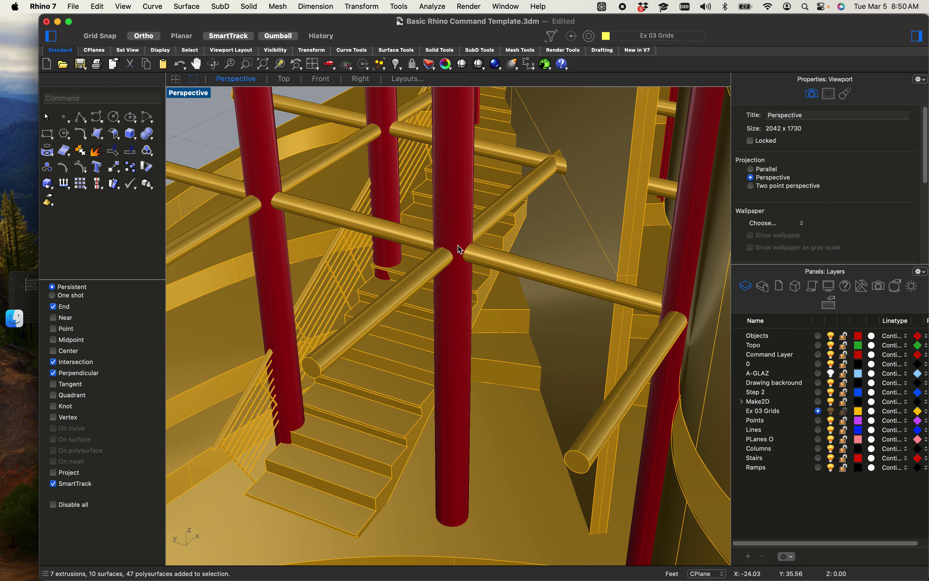
{"action": "left_click", "coordinate": [395, 171]}
{"action": "key", "text": "Delete"}
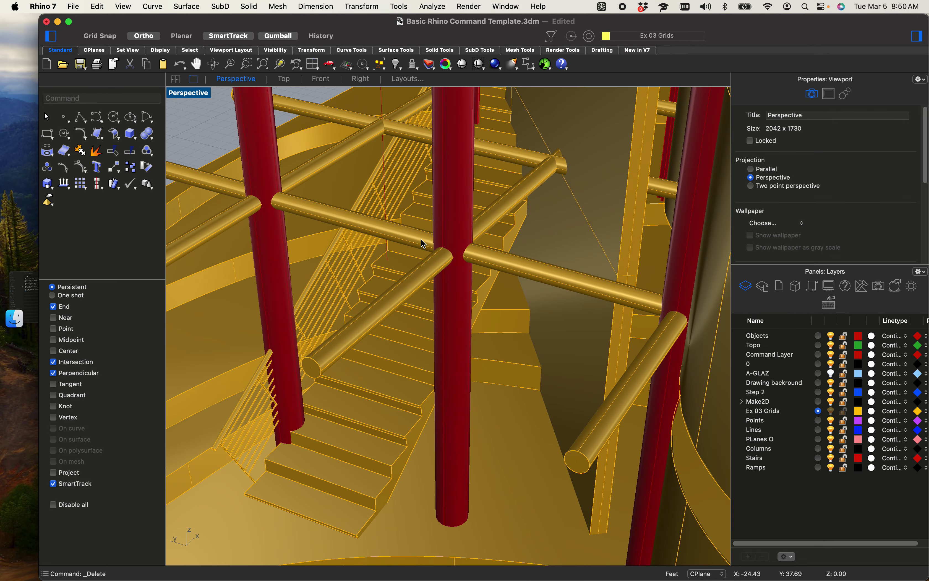
Step: Examine how the lower beam grid and the remaining columns relate to the staircase, cylinders and terrain from the side and from above
{"action": "right_click_drag", "start_coordinate": [422, 207], "coordinate": [455, 364]}
{"action": "left_click", "coordinate": [565, 246]}
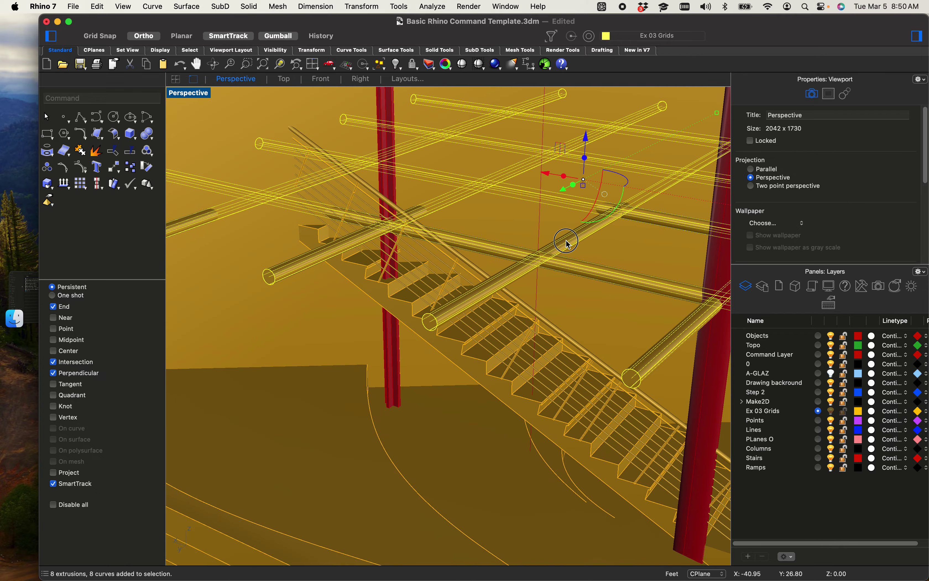
{"action": "right_click_drag", "start_coordinate": [567, 243], "coordinate": [565, 239]}
{"action": "mouse_move", "coordinate": [587, 292]}
{"action": "right_mouse_down"}
{"action": "mouse_move", "coordinate": [608, 278]}
{"action": "mouse_move", "coordinate": [587, 315]}
{"action": "mouse_move", "coordinate": [542, 296]}
{"action": "mouse_move", "coordinate": [588, 312]}
{"action": "right_mouse_up"}
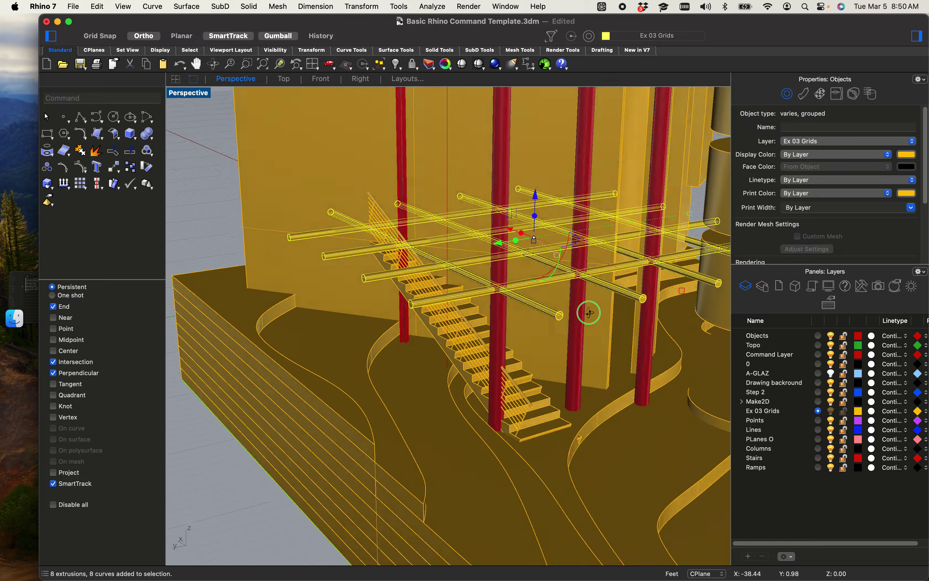
{"action": "scroll", "coordinate": [588, 312], "scroll_direction": "down", "scroll_amount": 7}
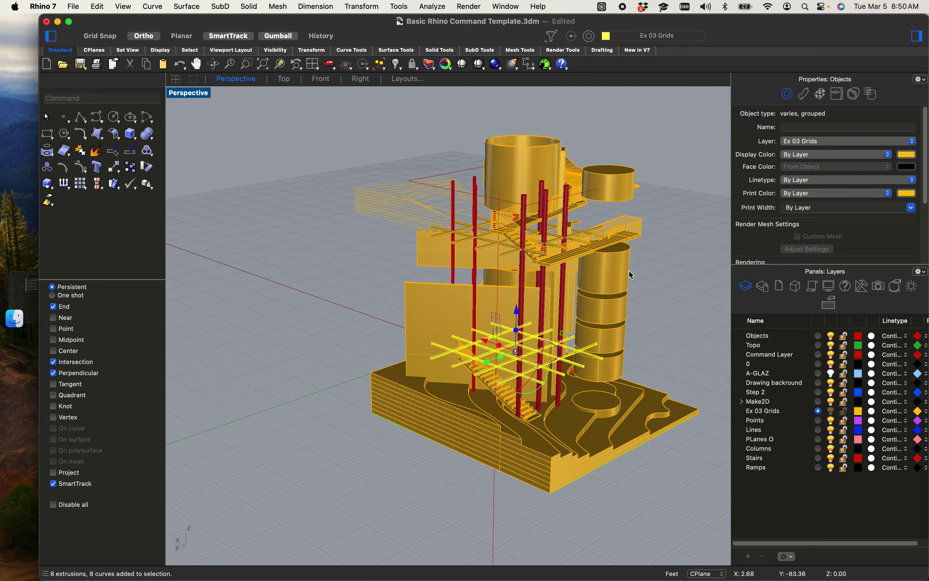
{"action": "scroll", "coordinate": [622, 269], "scroll_direction": "up", "scroll_amount": 6}
{"action": "scroll", "coordinate": [613, 263], "scroll_direction": "down", "scroll_amount": 5}
{"action": "right_click_drag", "start_coordinate": [613, 263], "coordinate": [599, 340]}
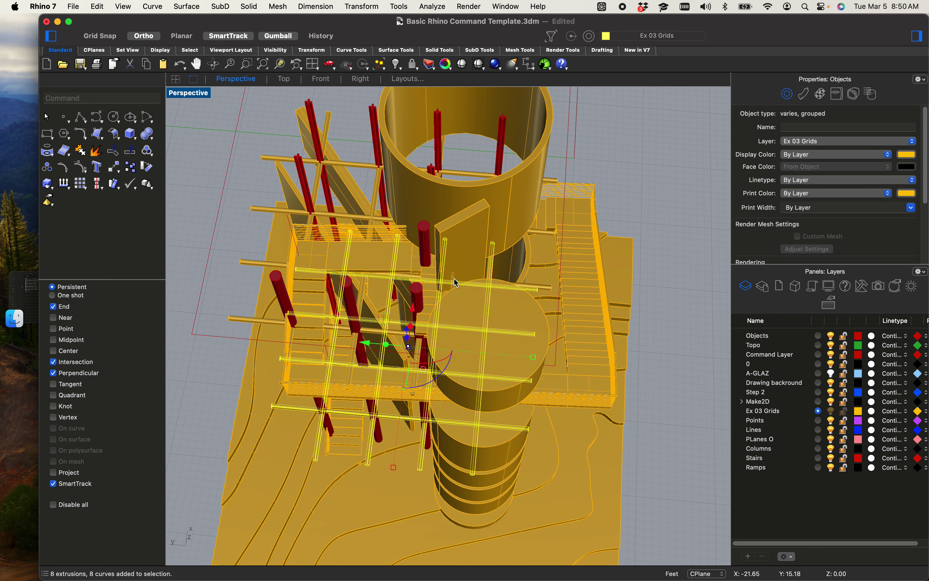
{"action": "left_click", "coordinate": [421, 297]}
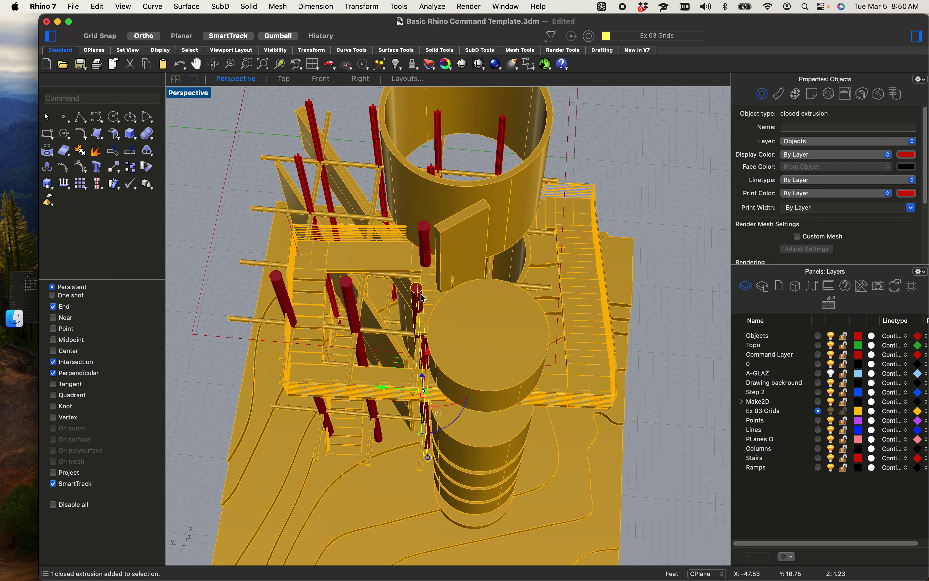
{"action": "key", "text": "Return"}
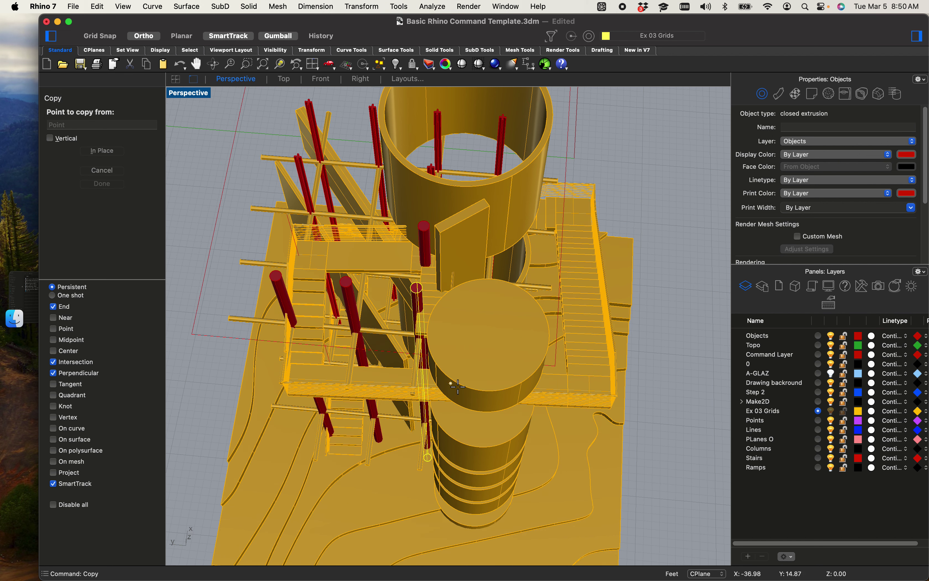
{"action": "key", "text": "Escape"}
Step: Copy the red column nearest the narrow cylinder stack about 6 feet sideways so the duplicate stands inside the stack
{"action": "right_click_drag", "start_coordinate": [624, 464], "coordinate": [614, 405]}
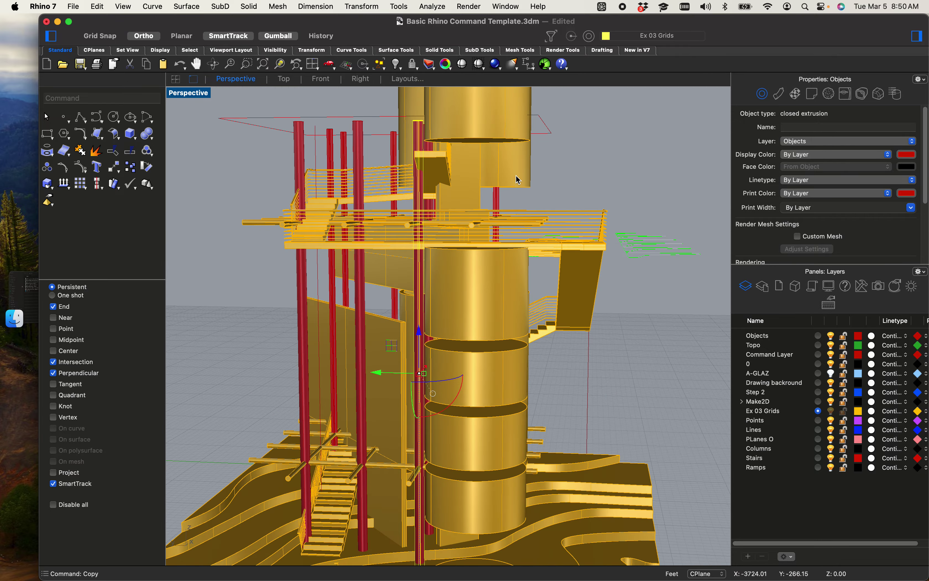
{"action": "scroll", "coordinate": [515, 176], "scroll_direction": "down", "scroll_amount": 6}
{"action": "right_click_drag", "start_coordinate": [493, 208], "coordinate": [481, 269]}
{"action": "left_click", "coordinate": [619, 306]}
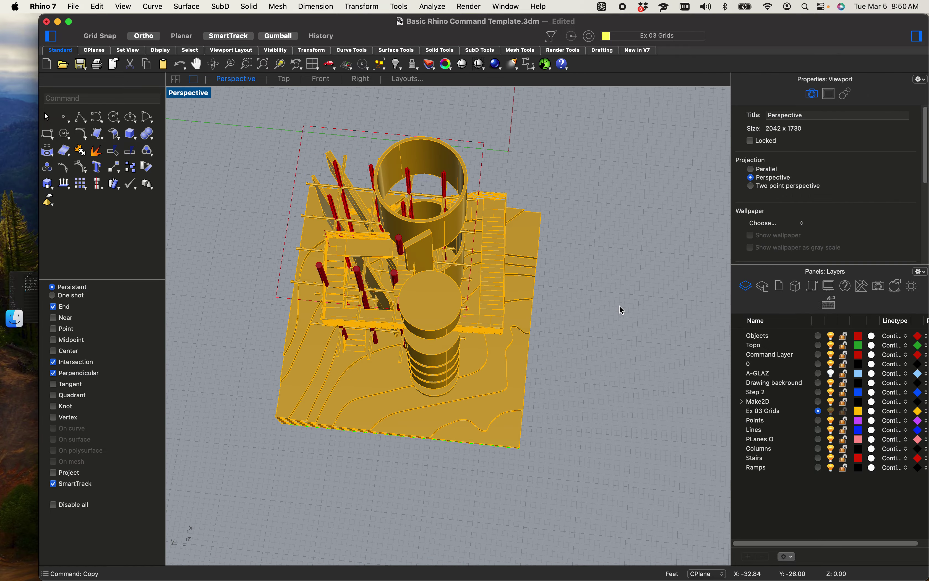
{"action": "scroll", "coordinate": [433, 281], "scroll_direction": "up", "scroll_amount": 10}
{"action": "left_click", "coordinate": [465, 285]}
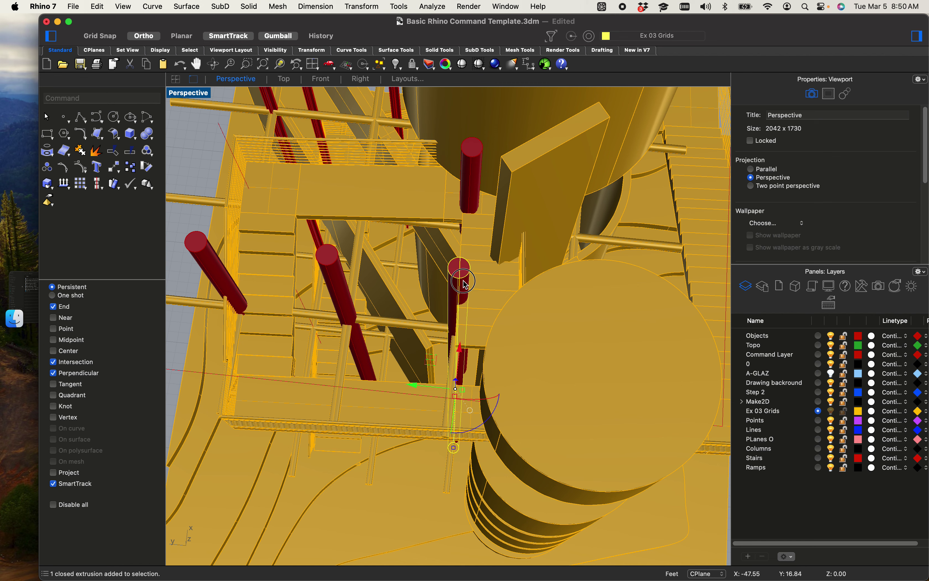
{"action": "type", "text": "cop"}
{"action": "key", "text": "Return"}
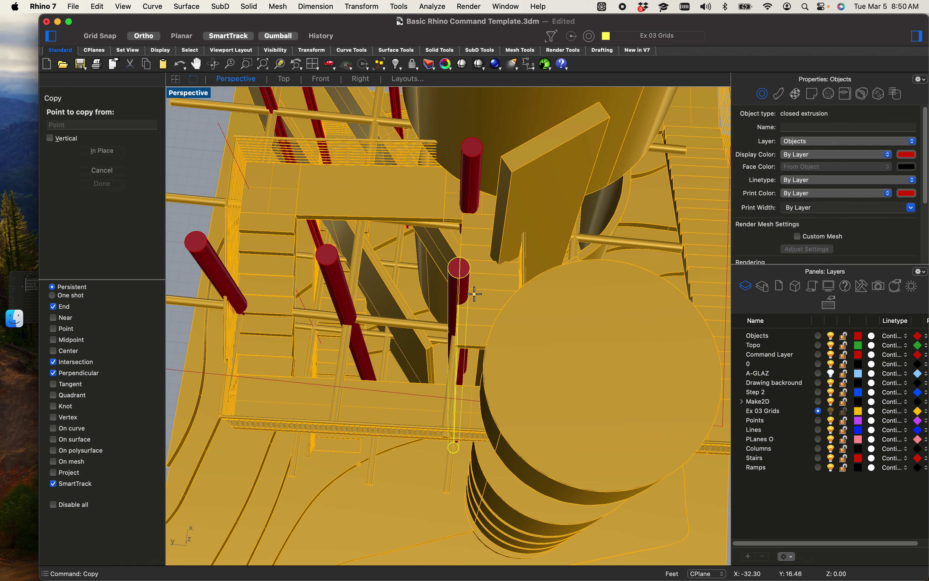
{"action": "left_click", "coordinate": [480, 327]}
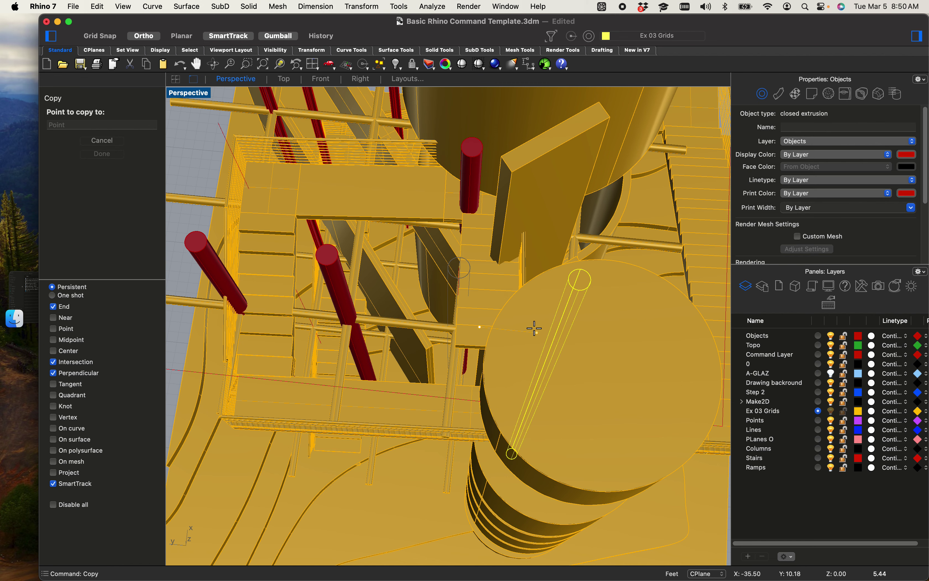
{"action": "left_click", "coordinate": [541, 327]}
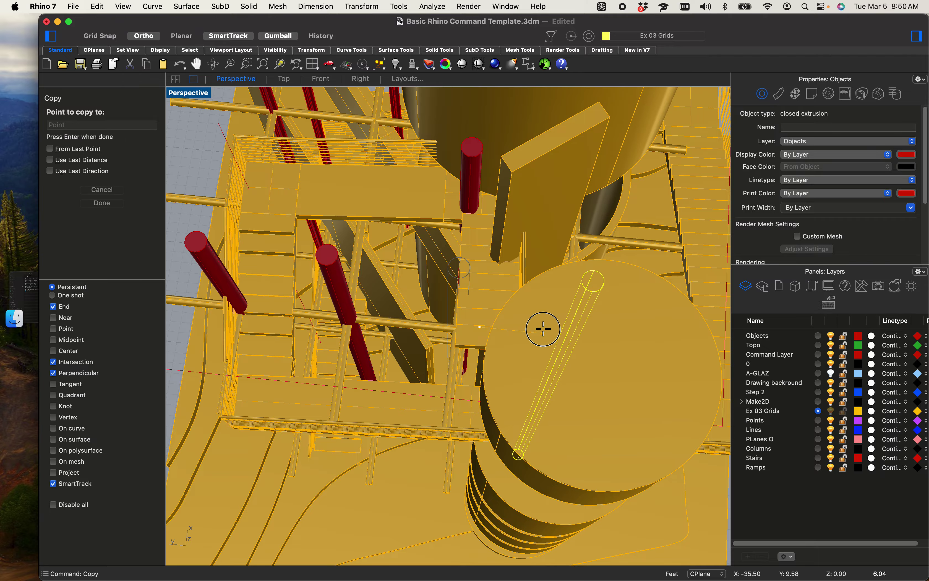
{"action": "scroll", "coordinate": [631, 314], "scroll_direction": "down", "scroll_amount": 8}
{"action": "key", "text": "Escape"}
Step: Raise the grouped staircase so its long landing sits higher above the lower part of the narrow cylinder stack
{"action": "scroll", "coordinate": [631, 315], "scroll_direction": "up", "scroll_amount": 10}
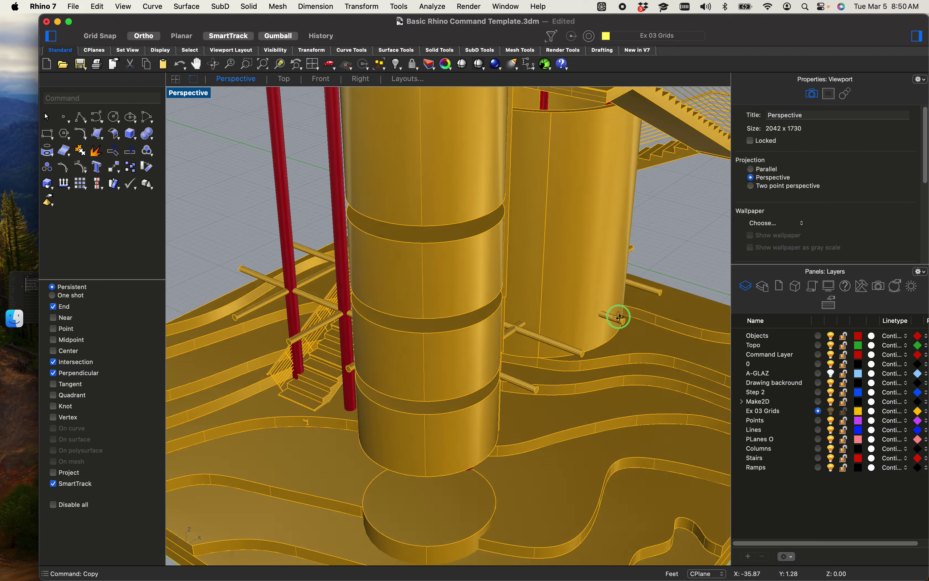
{"action": "right_click_drag", "start_coordinate": [618, 317], "coordinate": [616, 312]}
{"action": "right_click_drag", "start_coordinate": [543, 224], "coordinate": [559, 373], "text": "shift"}
{"action": "scroll", "coordinate": [426, 336], "scroll_direction": "up", "scroll_amount": 10}
{"action": "right_click_drag", "start_coordinate": [329, 339], "coordinate": [353, 327], "text": "shift"}
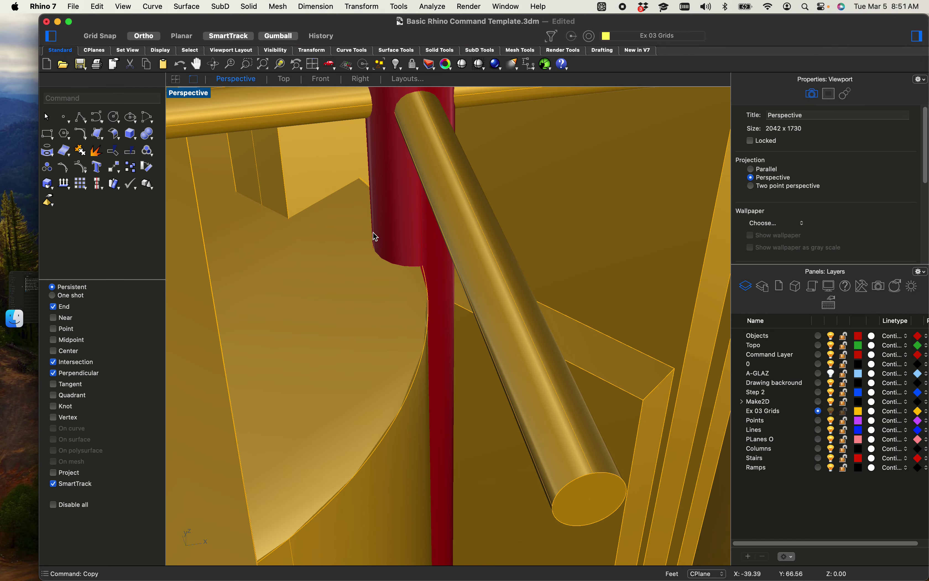
{"action": "scroll", "coordinate": [370, 297], "scroll_direction": "down", "scroll_amount": 10}
{"action": "right_click_drag", "start_coordinate": [373, 242], "coordinate": [427, 258]}
{"action": "scroll", "coordinate": [418, 340], "scroll_direction": "down", "scroll_amount": 3}
{"action": "left_click", "coordinate": [410, 225]}
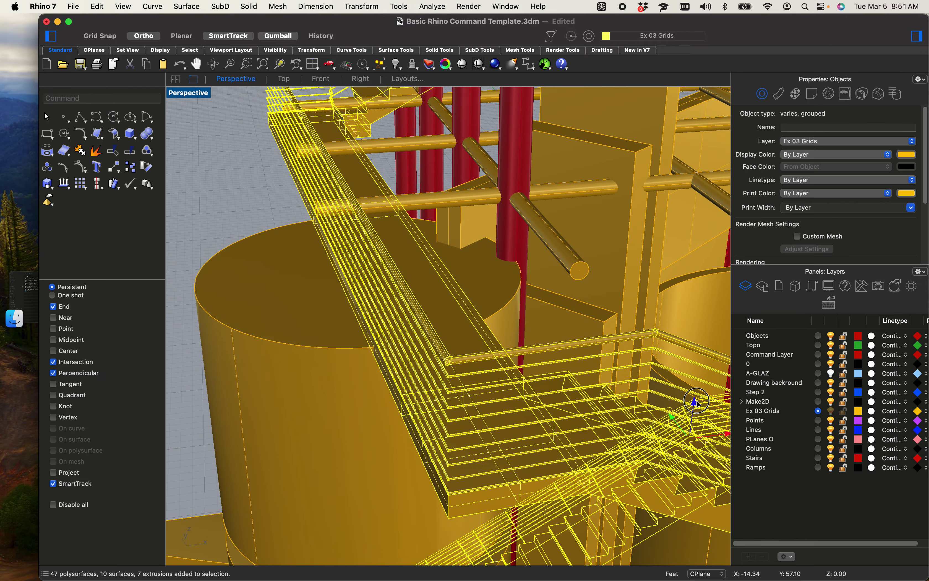
{"action": "left_click_drag", "start_coordinate": [696, 403], "coordinate": [699, 355]}
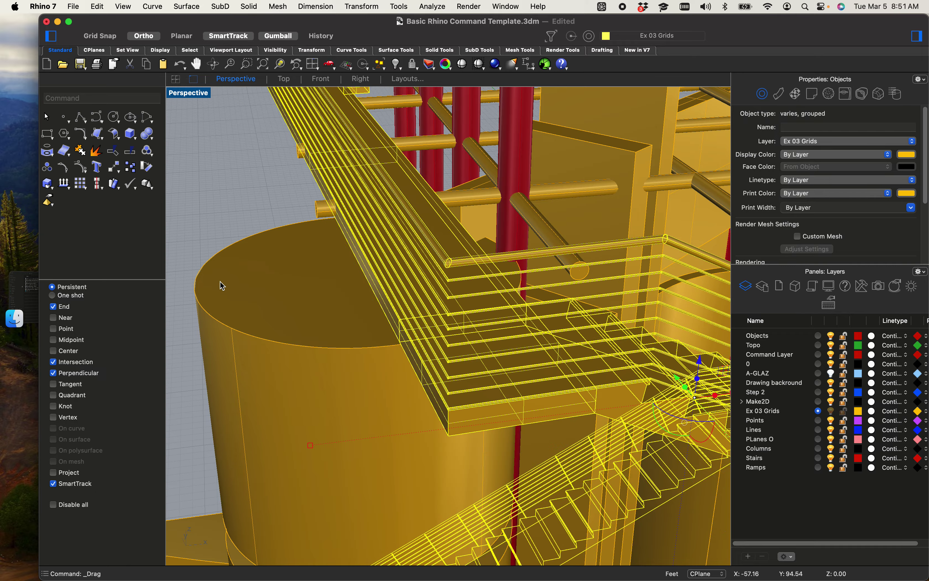
{"action": "left_click", "coordinate": [239, 196]}
Step: Undo the accidental terrain drag and raise the grouped topographic terrain vertically until it meets the foot of the lowest stair flight
{"action": "scroll", "coordinate": [258, 262], "scroll_direction": "down", "scroll_amount": 8}
{"action": "right_click_drag", "start_coordinate": [259, 264], "coordinate": [399, 223]}
{"action": "scroll", "coordinate": [568, 430], "scroll_direction": "up", "scroll_amount": 3}
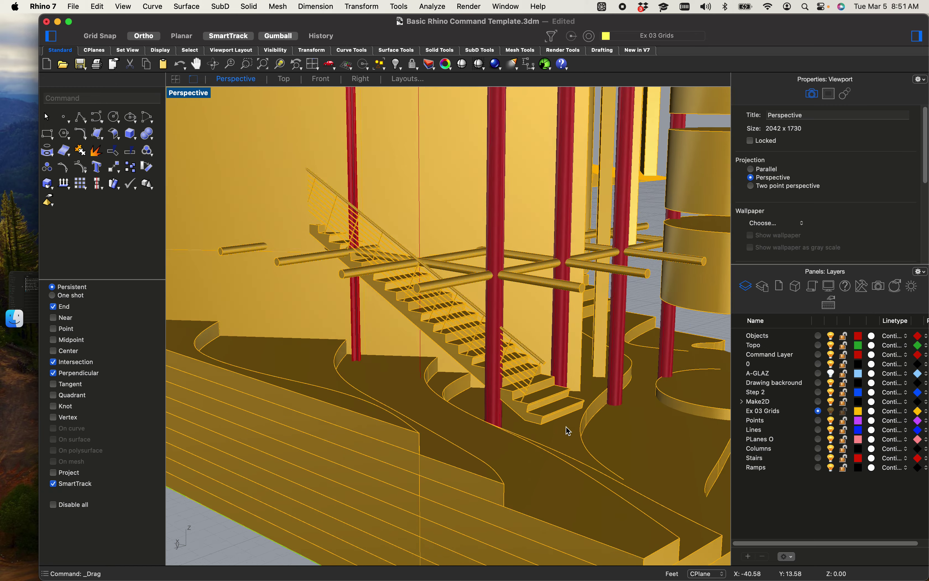
{"action": "scroll", "coordinate": [568, 430], "scroll_direction": "up", "scroll_amount": 2}
{"action": "left_click_drag", "start_coordinate": [559, 428], "coordinate": [556, 441]}
{"action": "key", "text": "super+z"}
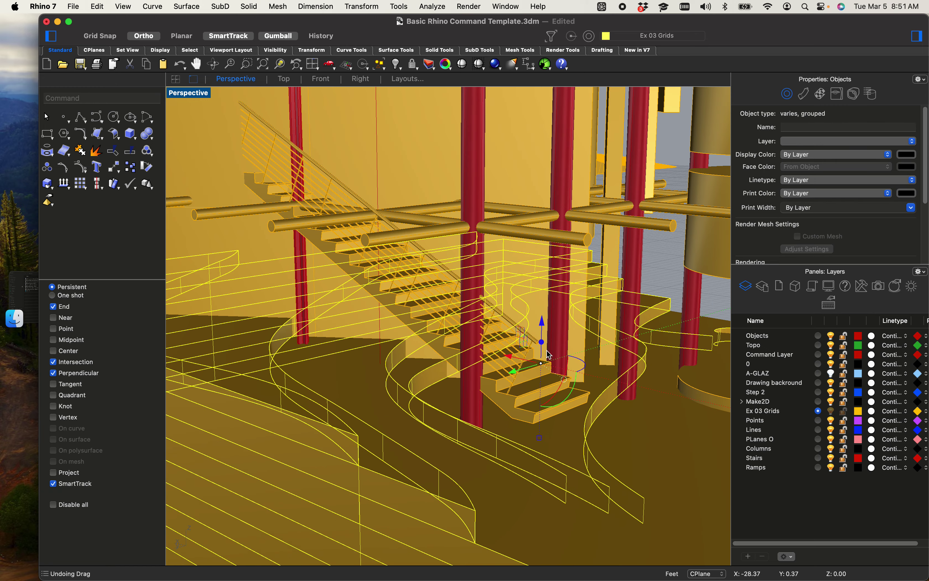
{"action": "left_click_drag", "start_coordinate": [545, 324], "coordinate": [544, 295]}
{"action": "scroll", "coordinate": [441, 424], "scroll_direction": "down", "scroll_amount": 5}
{"action": "left_click", "coordinate": [604, 523]}
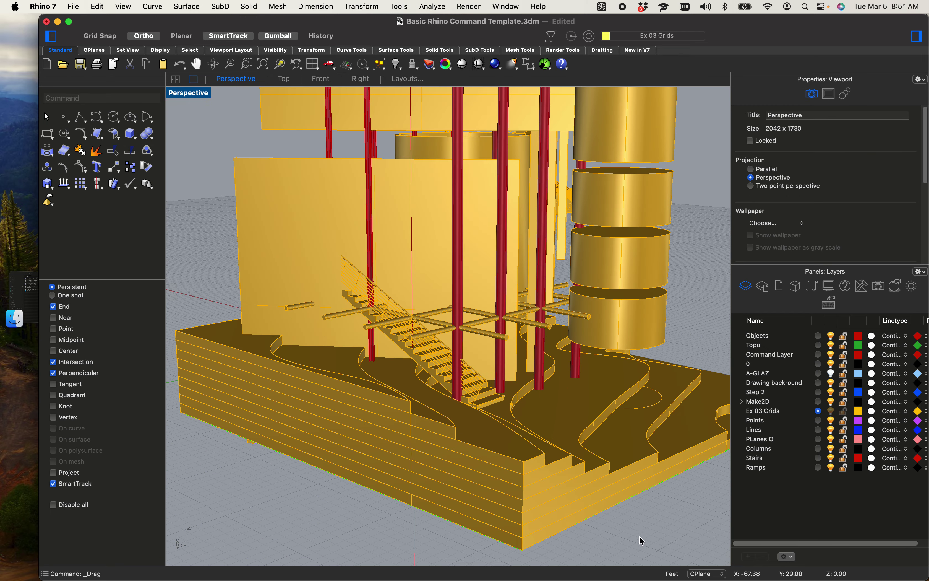
{"action": "right_click_drag", "start_coordinate": [641, 539], "coordinate": [649, 500], "text": "shift"}
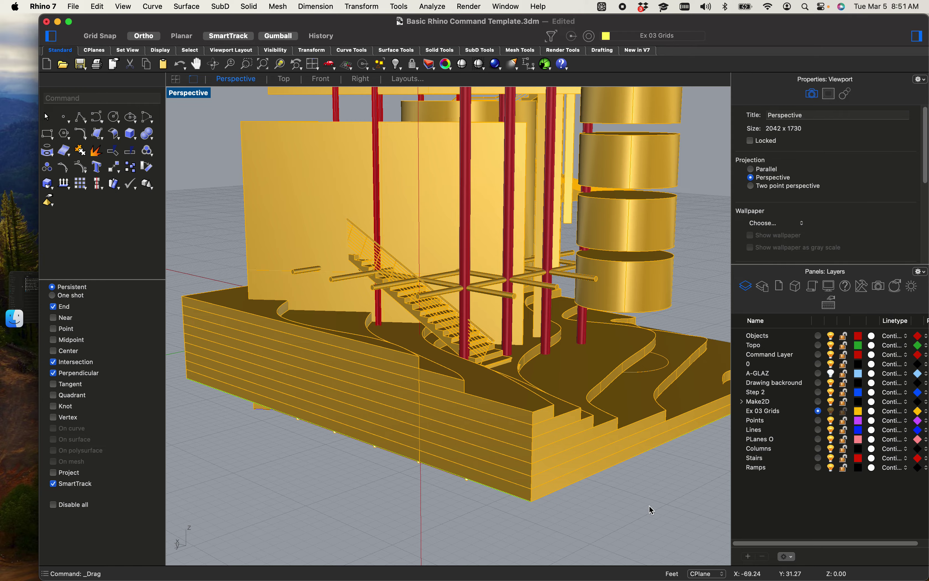
Step: Examine how the lowest stair flight meets the large wall, red columns and stepped terrain from several sides
{"action": "scroll", "coordinate": [639, 464], "scroll_direction": "up", "scroll_amount": 10}
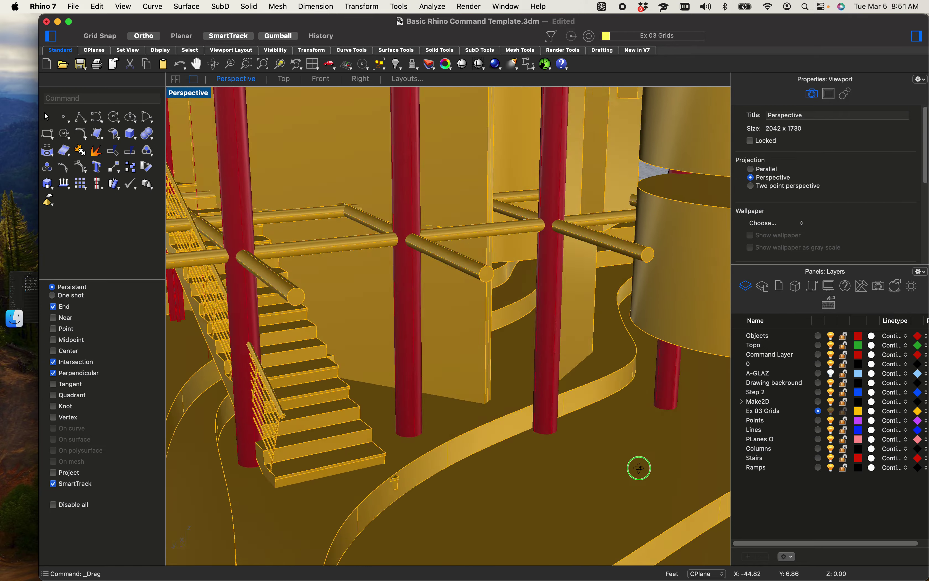
{"action": "right_click_drag", "start_coordinate": [639, 468], "coordinate": [653, 435]}
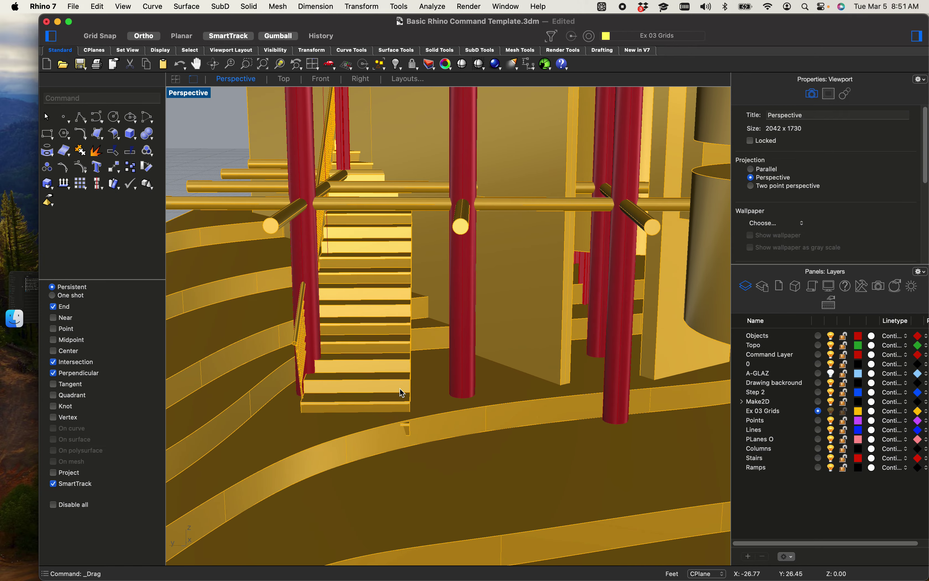
{"action": "scroll", "coordinate": [392, 377], "scroll_direction": "up", "scroll_amount": 5}
{"action": "scroll", "coordinate": [508, 425], "scroll_direction": "down", "scroll_amount": 8}
{"action": "scroll", "coordinate": [502, 411], "scroll_direction": "up", "scroll_amount": 5}
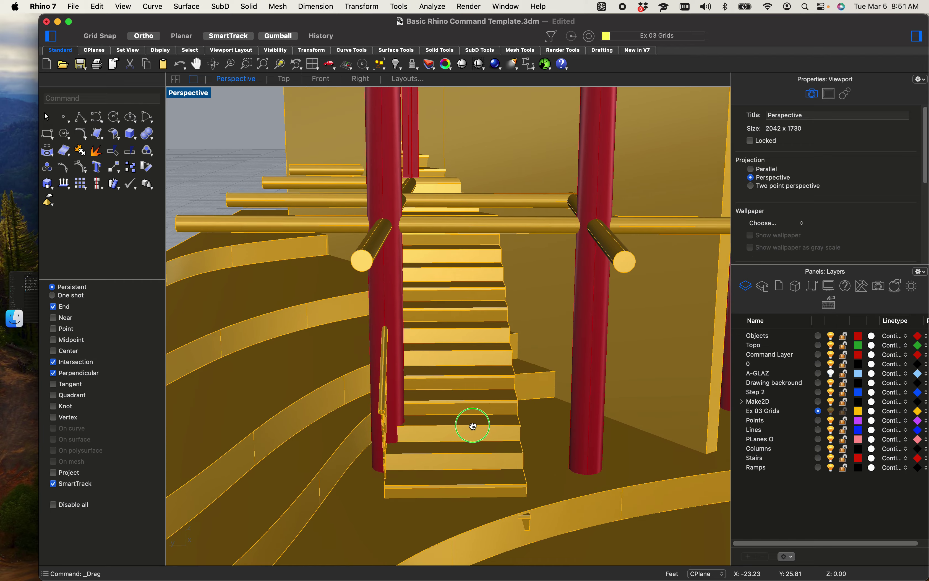
{"action": "right_click_drag", "start_coordinate": [463, 426], "coordinate": [450, 403]}
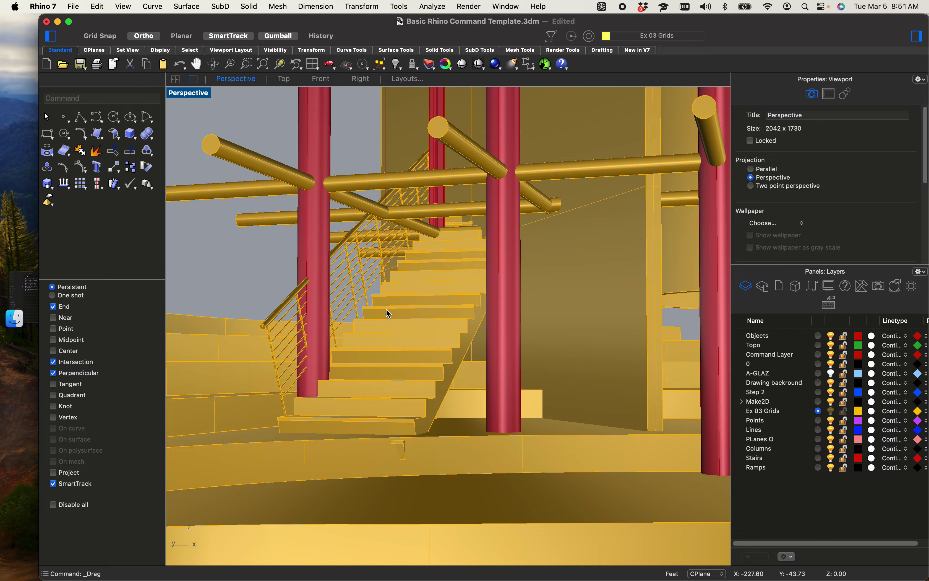
{"action": "scroll", "coordinate": [388, 258], "scroll_direction": "down", "scroll_amount": 5}
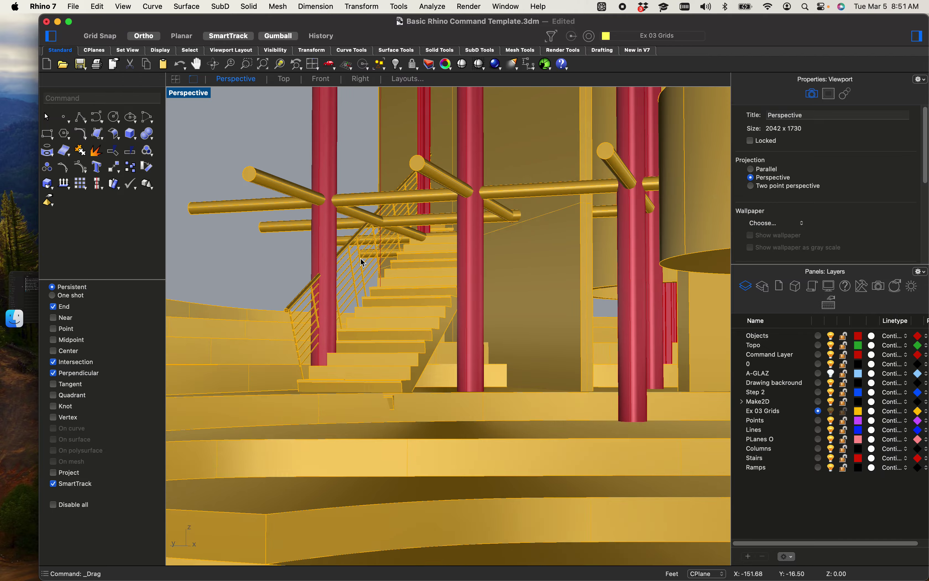
{"action": "right_click_drag", "start_coordinate": [386, 255], "coordinate": [386, 393]}
{"action": "scroll", "coordinate": [329, 327], "scroll_direction": "up", "scroll_amount": 7}
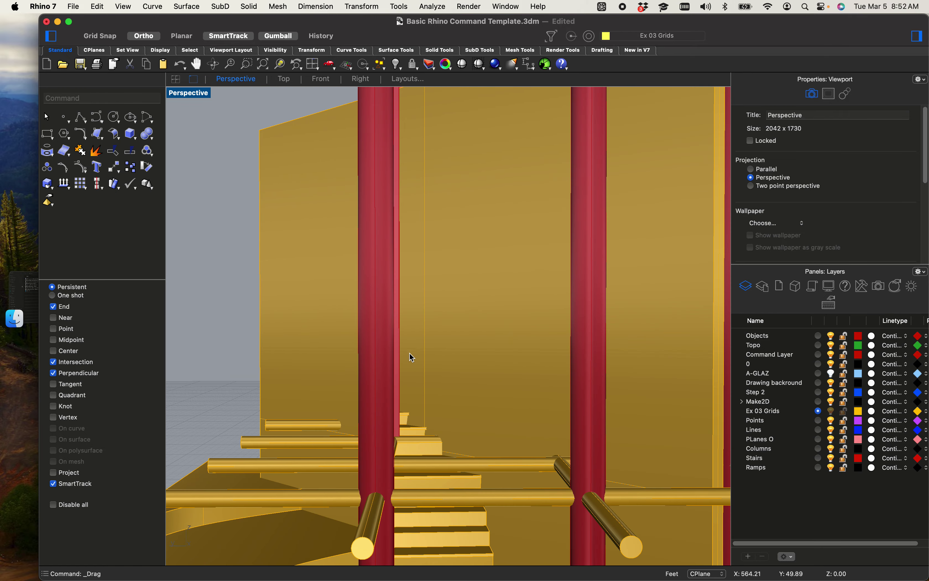
{"action": "scroll", "coordinate": [437, 349], "scroll_direction": "down", "scroll_amount": 7}
{"action": "right_click_drag", "start_coordinate": [437, 348], "coordinate": [417, 328], "text": "shift"}
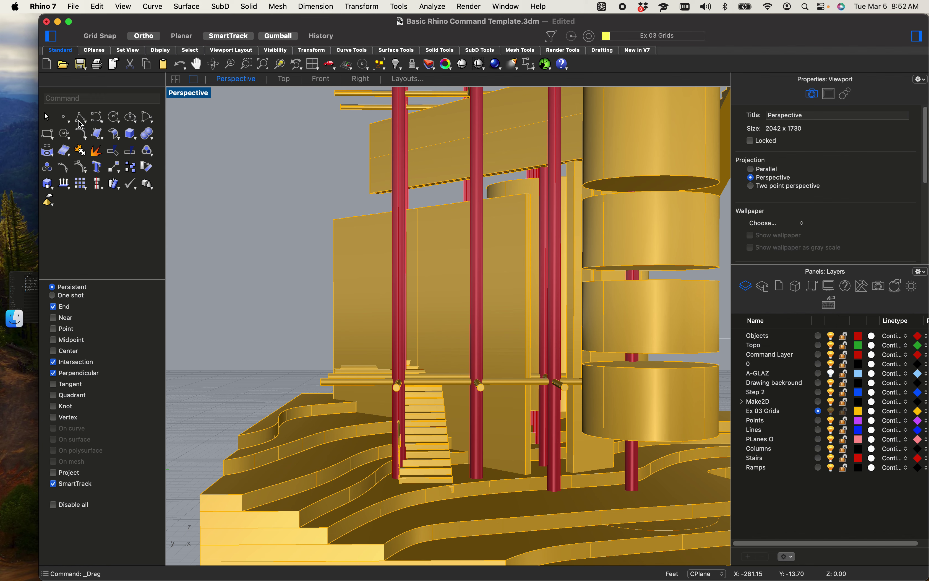
Step: Show the four-view layout for drawing a circle and set the Right and Top views to Shaded display
{"action": "left_click", "coordinate": [114, 117]}
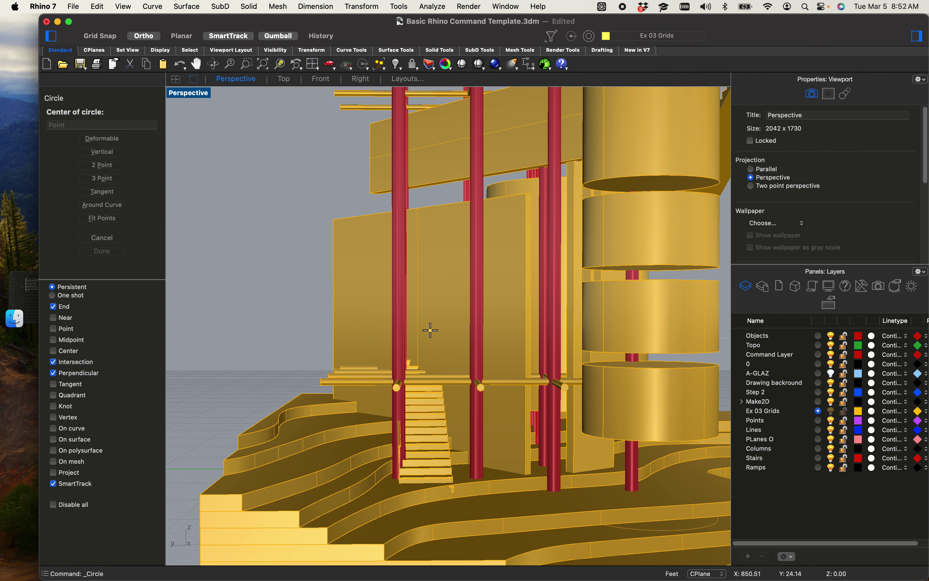
{"action": "double_click", "coordinate": [205, 93]}
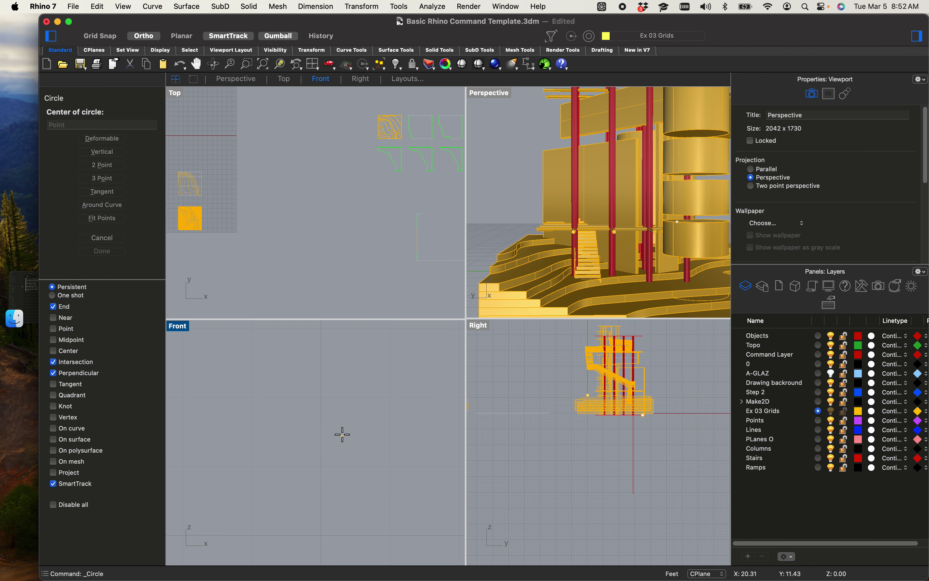
{"action": "scroll", "coordinate": [587, 368], "scroll_direction": "up", "scroll_amount": 9}
{"action": "scroll", "coordinate": [591, 373], "scroll_direction": "down", "scroll_amount": 5}
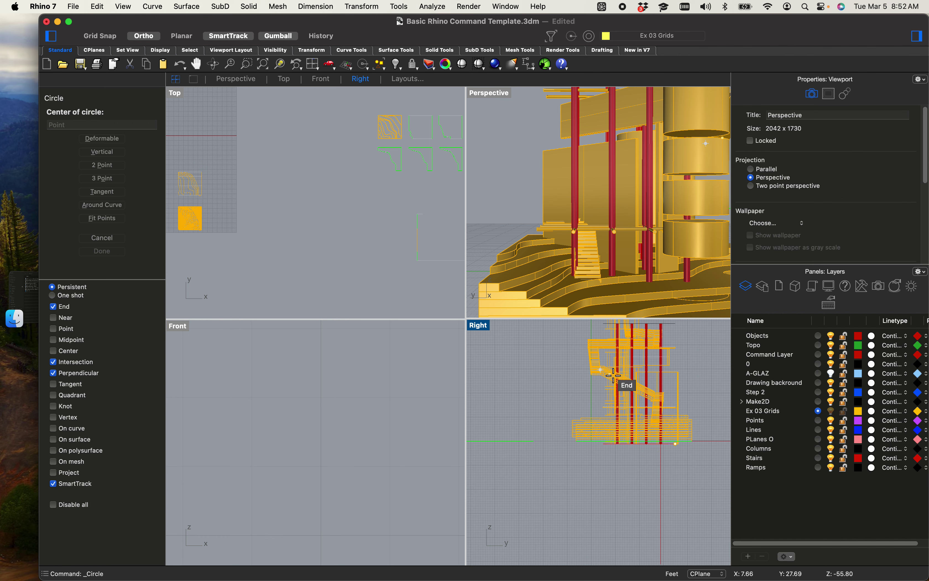
{"action": "left_click", "coordinate": [485, 326]}
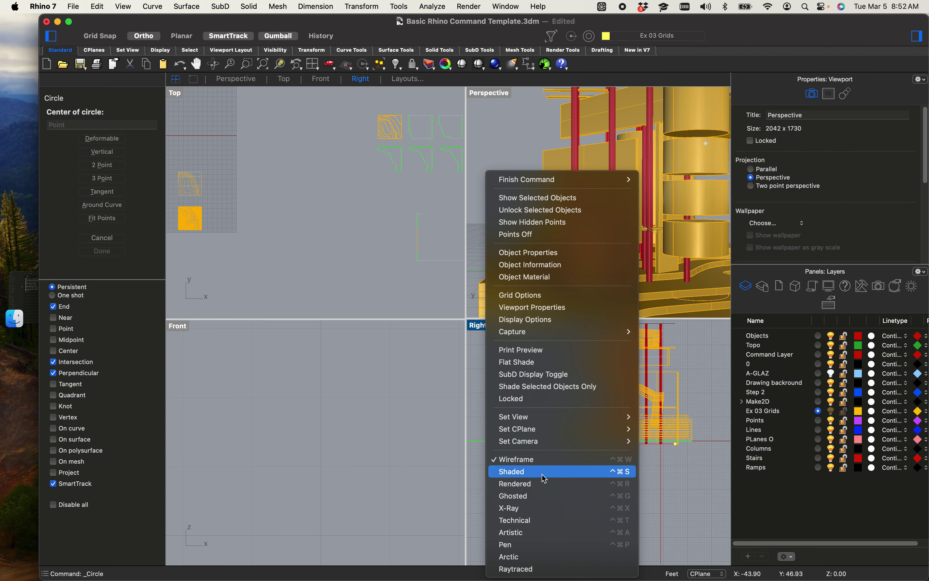
{"action": "left_click", "coordinate": [511, 468]}
{"action": "left_click", "coordinate": [184, 326]}
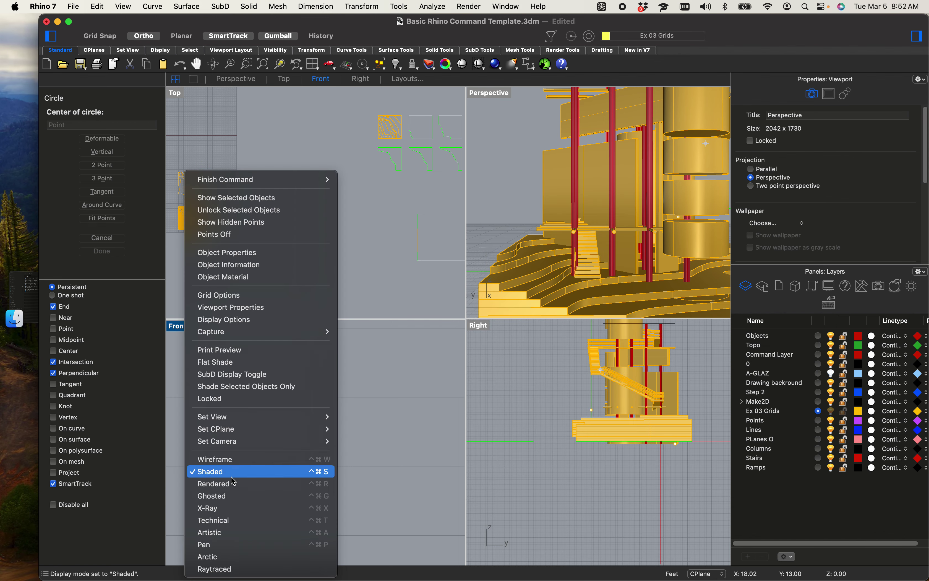
{"action": "left_click", "coordinate": [175, 94]}
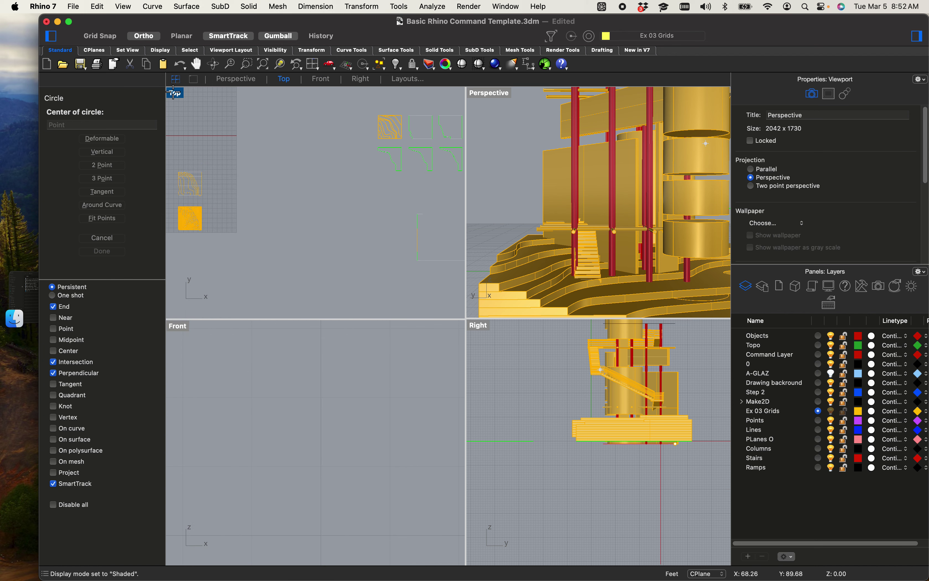
{"action": "left_click", "coordinate": [175, 93]}
{"action": "left_click", "coordinate": [207, 390]}
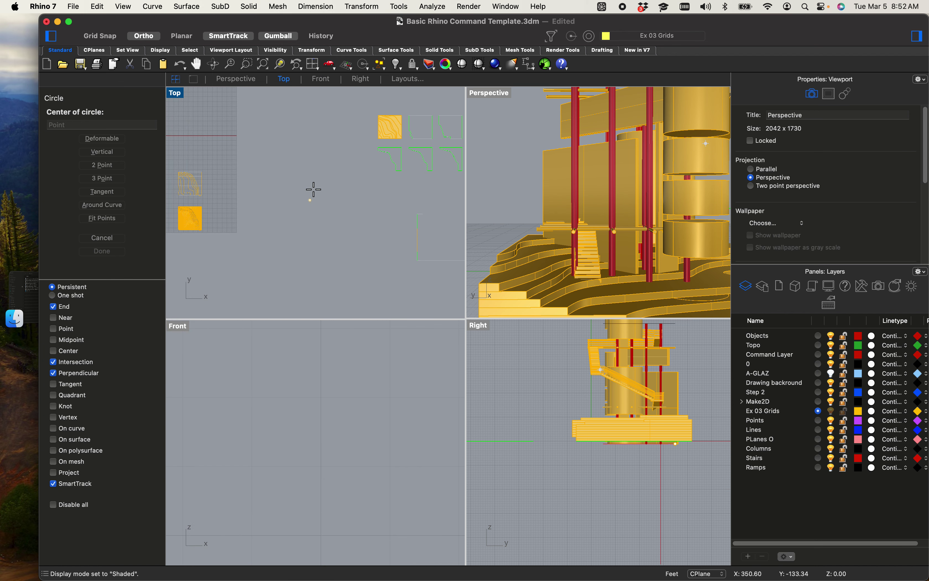
Step: Draw a freehand-sized circle in the Right view, in the empty space beside the large wall
{"action": "mouse_move", "coordinate": [311, 189]}
{"action": "right_mouse_down"}
{"action": "mouse_move", "coordinate": [322, 178]}
{"action": "mouse_move", "coordinate": [412, 243]}
{"action": "mouse_move", "coordinate": [429, 245]}
{"action": "right_mouse_up"}
{"action": "scroll", "coordinate": [325, 203], "scroll_direction": "up", "scroll_amount": 20}
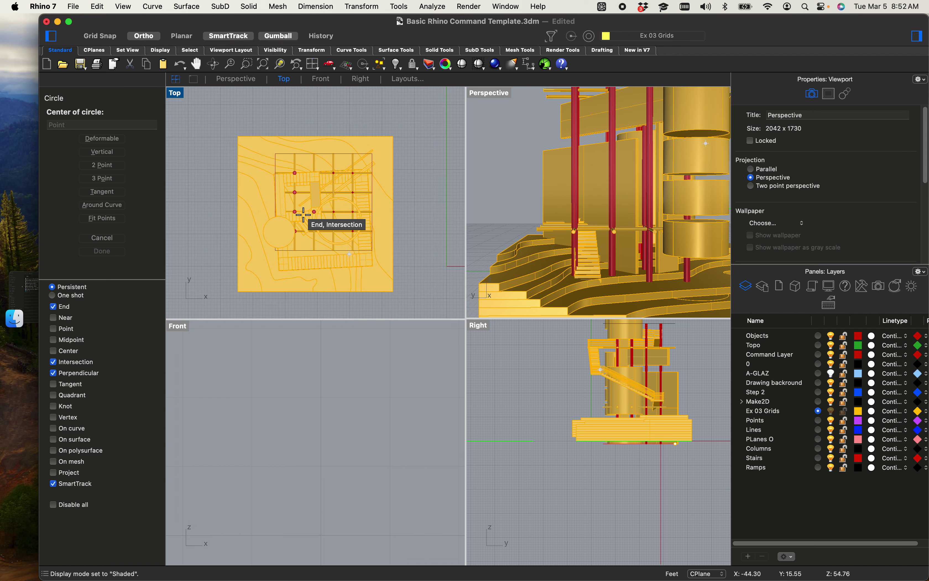
{"action": "right_click_drag", "start_coordinate": [303, 214], "coordinate": [320, 197]}
{"action": "scroll", "coordinate": [309, 470], "scroll_direction": "down", "scroll_amount": 5}
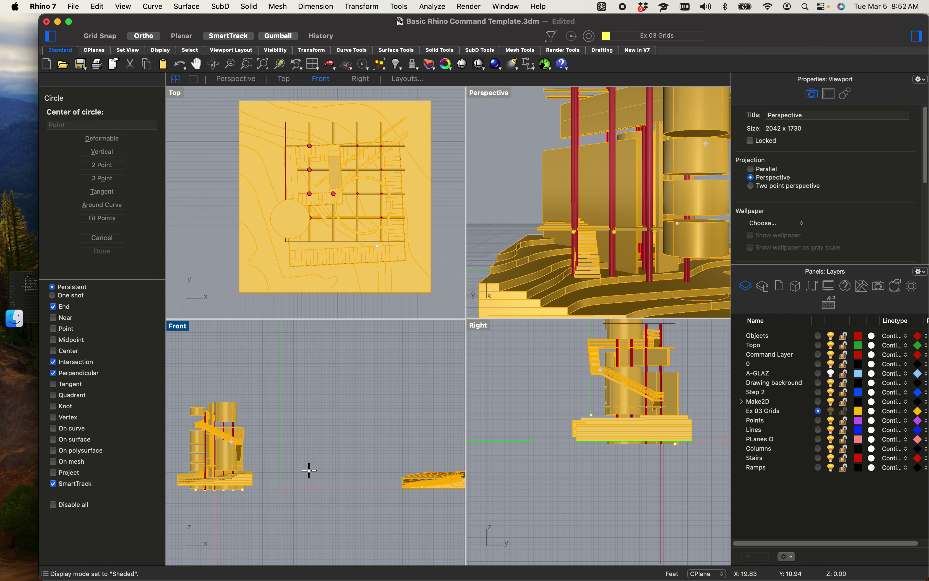
{"action": "scroll", "coordinate": [303, 475], "scroll_direction": "up", "scroll_amount": 10}
{"action": "scroll", "coordinate": [314, 452], "scroll_direction": "down", "scroll_amount": 4}
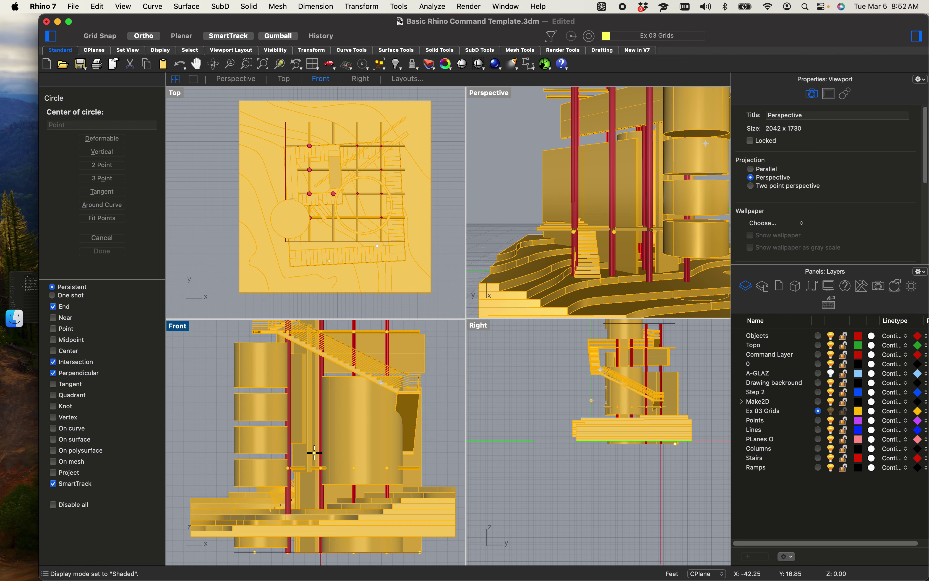
{"action": "scroll", "coordinate": [629, 403], "scroll_direction": "up", "scroll_amount": 5}
{"action": "scroll", "coordinate": [640, 368], "scroll_direction": "up", "scroll_amount": 1}
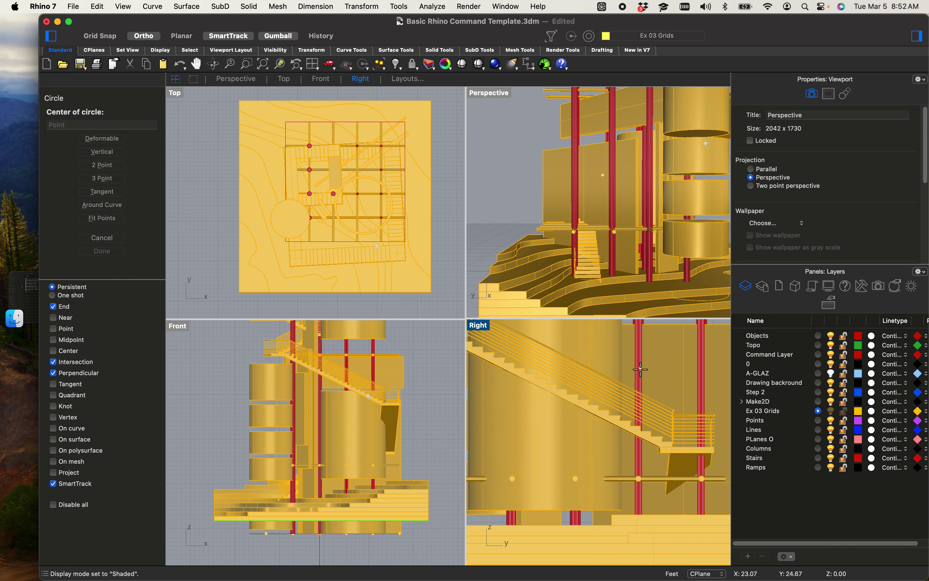
{"action": "right_click_drag", "start_coordinate": [685, 401], "coordinate": [540, 429]}
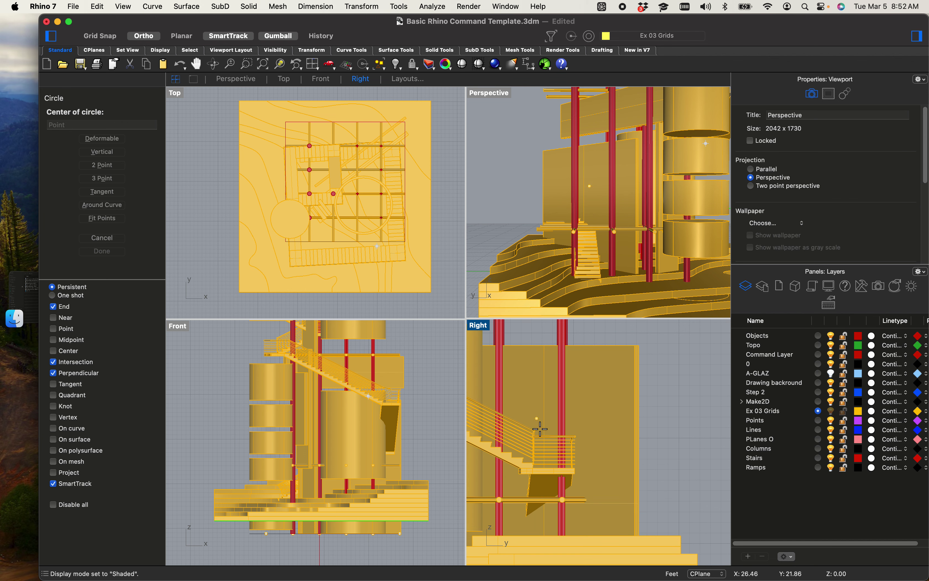
{"action": "right_click_drag", "start_coordinate": [670, 469], "coordinate": [684, 471]}
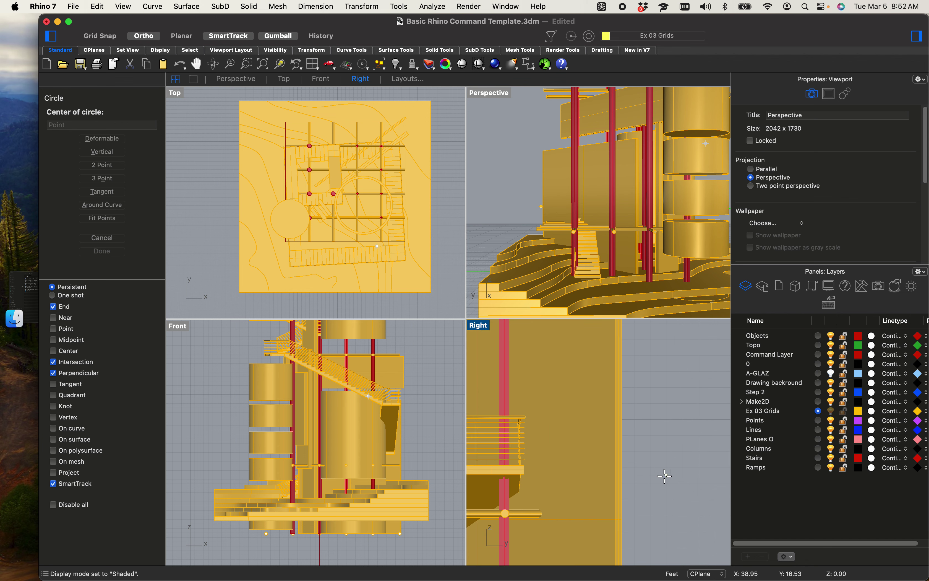
{"action": "left_click", "coordinate": [672, 475]}
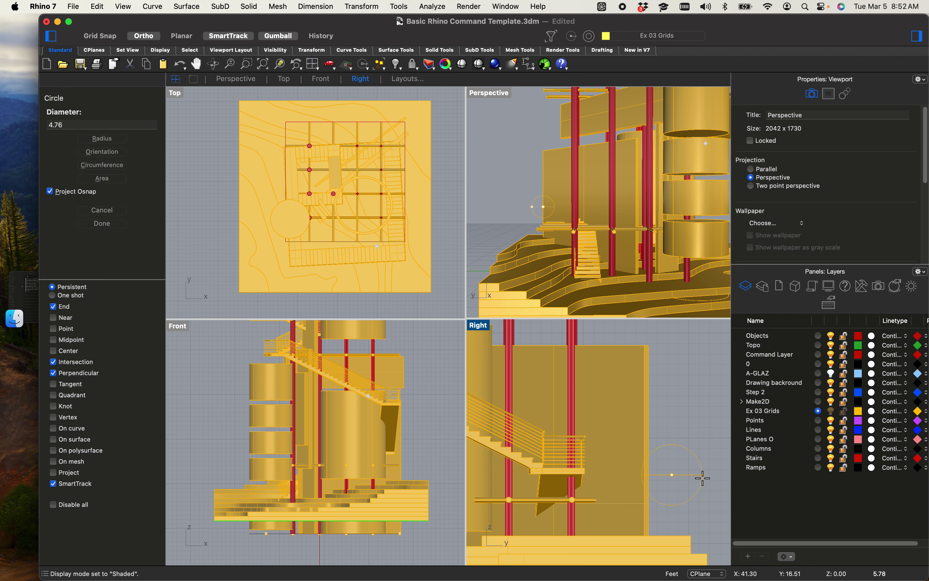
{"action": "left_click", "coordinate": [712, 486]}
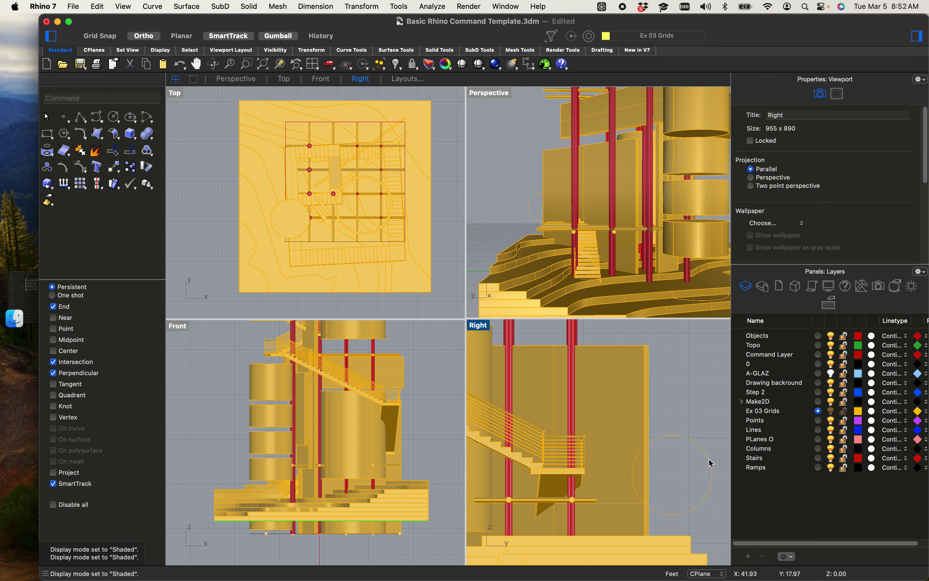
Step: Move the circle over the wall behind the lower stair landing and stretch it vertically into a tall ellipse
{"action": "left_click_drag", "start_coordinate": [711, 463], "coordinate": [603, 424]}
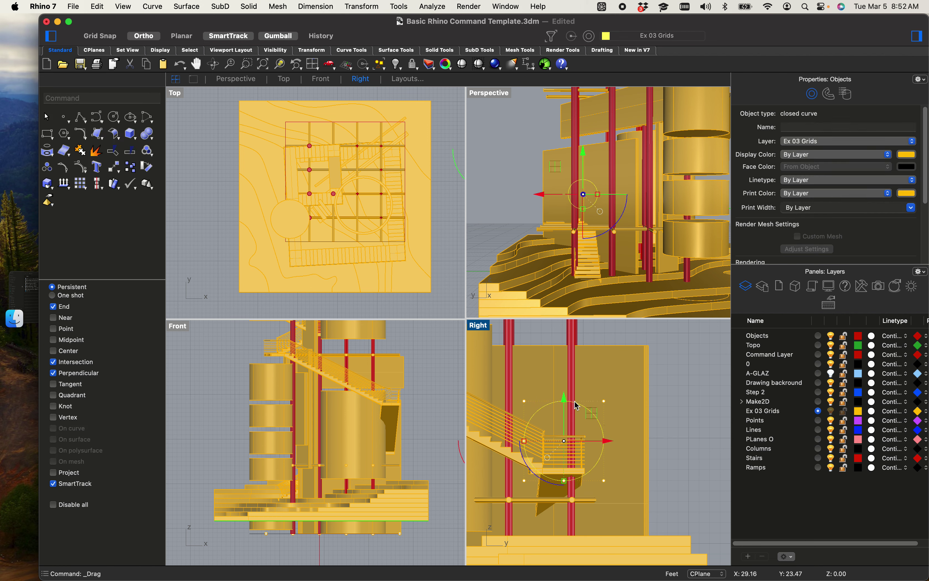
{"action": "left_click_drag", "start_coordinate": [567, 486], "coordinate": [565, 511]}
{"action": "left_click_drag", "start_coordinate": [563, 396], "coordinate": [564, 385]}
{"action": "left_click_drag", "start_coordinate": [613, 434], "coordinate": [603, 438]}
{"action": "left_click_drag", "start_coordinate": [555, 387], "coordinate": [556, 392]}
Step: Move the ellipse horizontally in the Perspective view from outside the model to the staircase beside the large wall
{"action": "scroll", "coordinate": [594, 181], "scroll_direction": "up", "scroll_amount": 6}
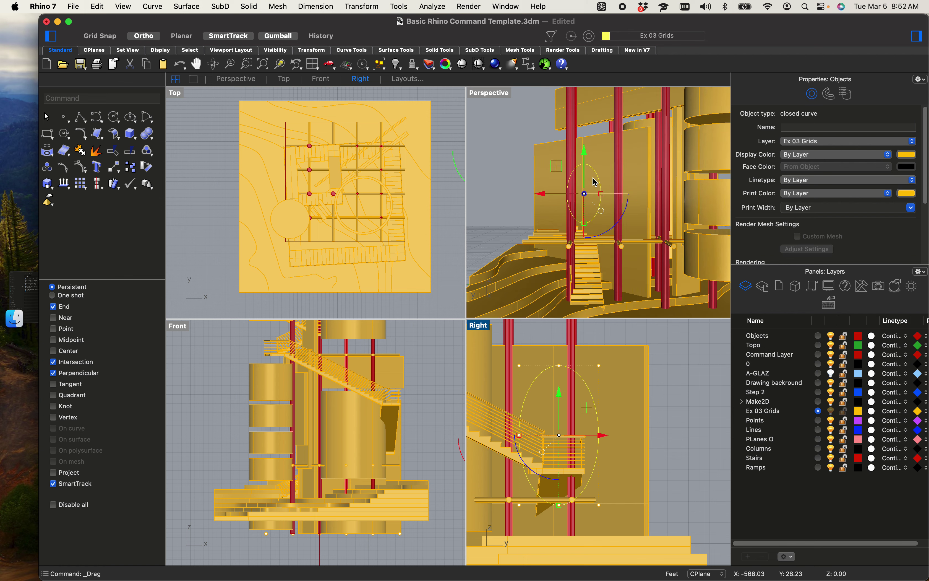
{"action": "right_click_drag", "start_coordinate": [566, 250], "coordinate": [485, 246], "text": "shift"}
{"action": "scroll", "coordinate": [645, 246], "scroll_direction": "down", "scroll_amount": 10}
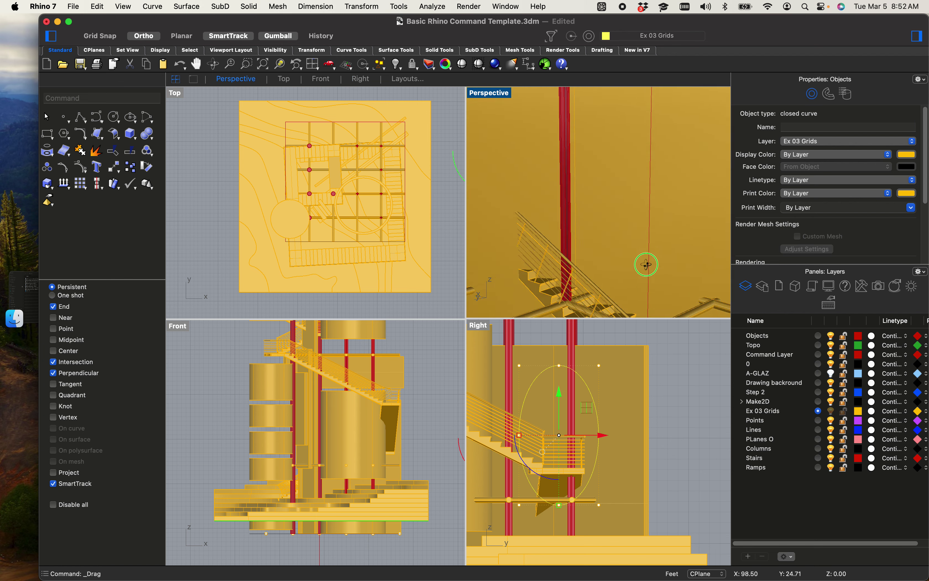
{"action": "scroll", "coordinate": [515, 235], "scroll_direction": "down", "scroll_amount": 5}
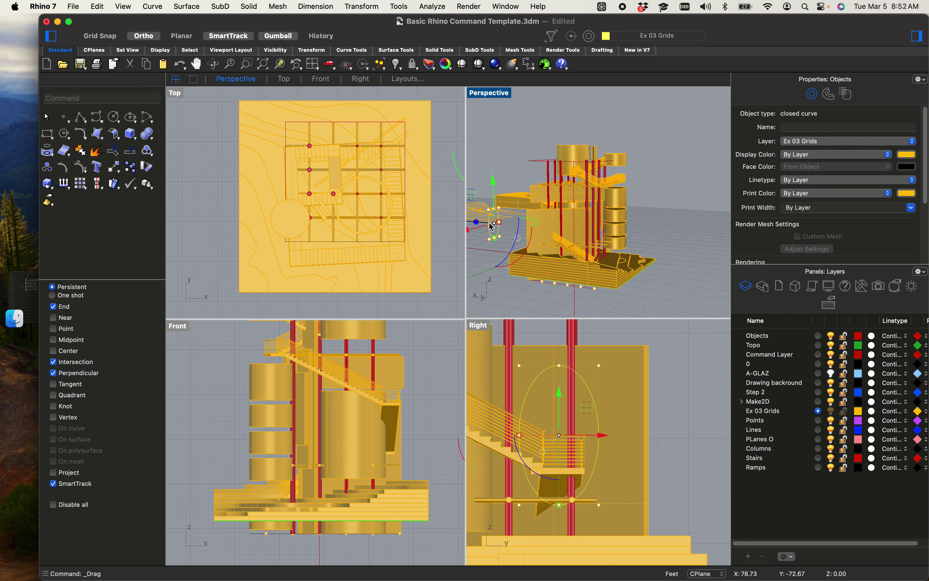
{"action": "left_click_drag", "start_coordinate": [482, 224], "coordinate": [570, 229]}
{"action": "scroll", "coordinate": [587, 232], "scroll_direction": "up", "scroll_amount": 7}
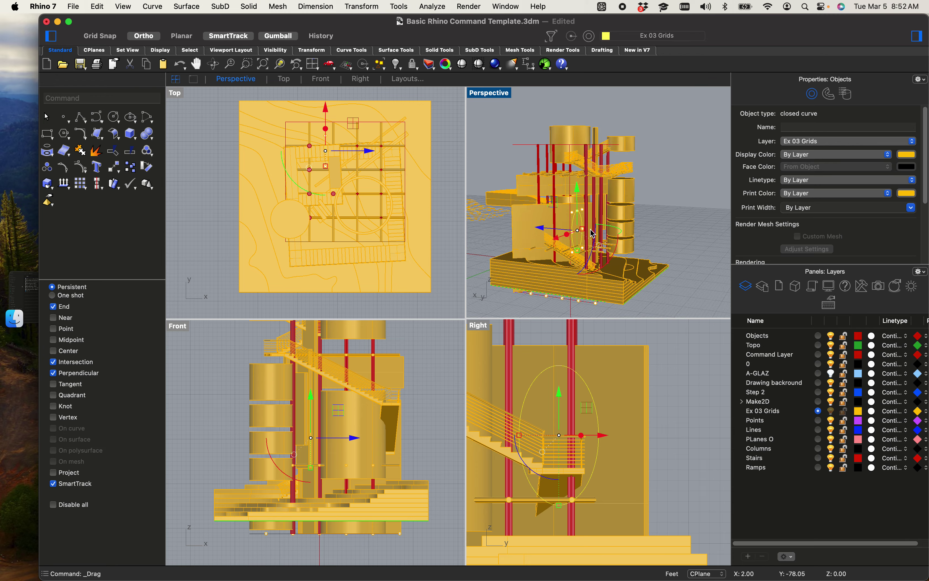
{"action": "right_click_drag", "start_coordinate": [586, 236], "coordinate": [515, 220], "text": "shift"}
{"action": "left_click", "coordinate": [540, 216]}
{"action": "scroll", "coordinate": [629, 236], "scroll_direction": "up", "scroll_amount": 3}
Step: WireCut the large wall with the ellipse, cutting all the way through normal to the curve and keeping all pieces
{"action": "left_click", "coordinate": [605, 153]}
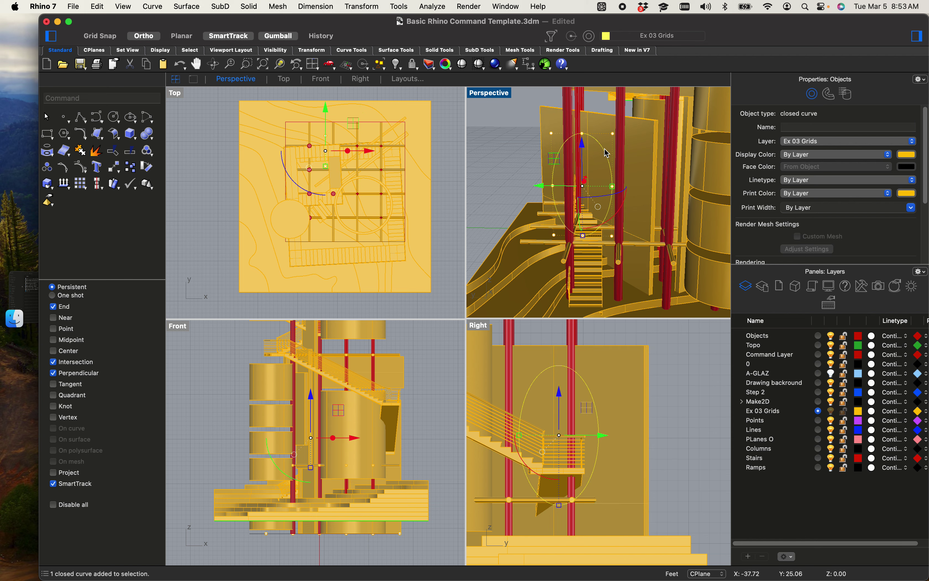
{"action": "type", "text": "Wirecut"}
{"action": "key", "text": "Return"}
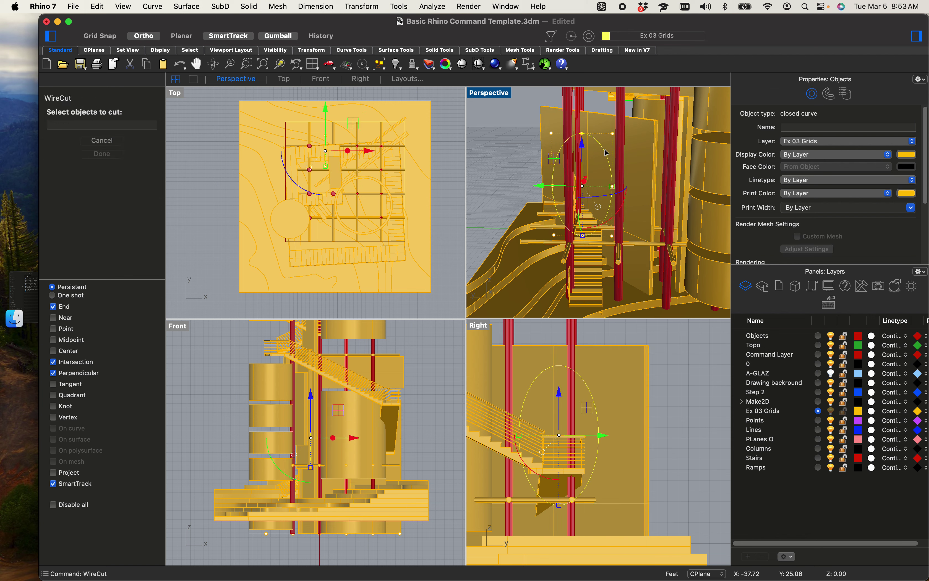
{"action": "left_click", "coordinate": [628, 118]}
{"action": "key", "text": "Return"}
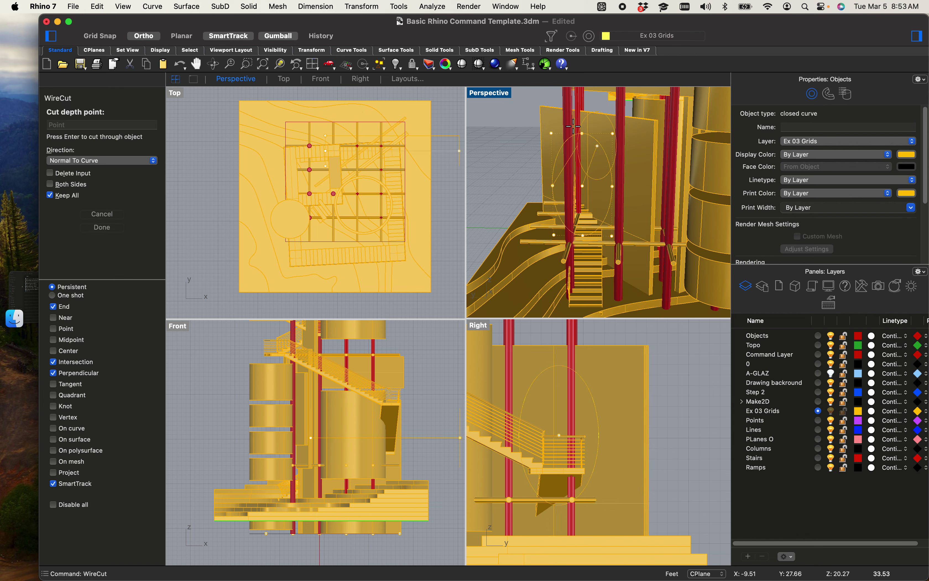
{"action": "right_click_drag", "start_coordinate": [596, 130], "coordinate": [480, 224]}
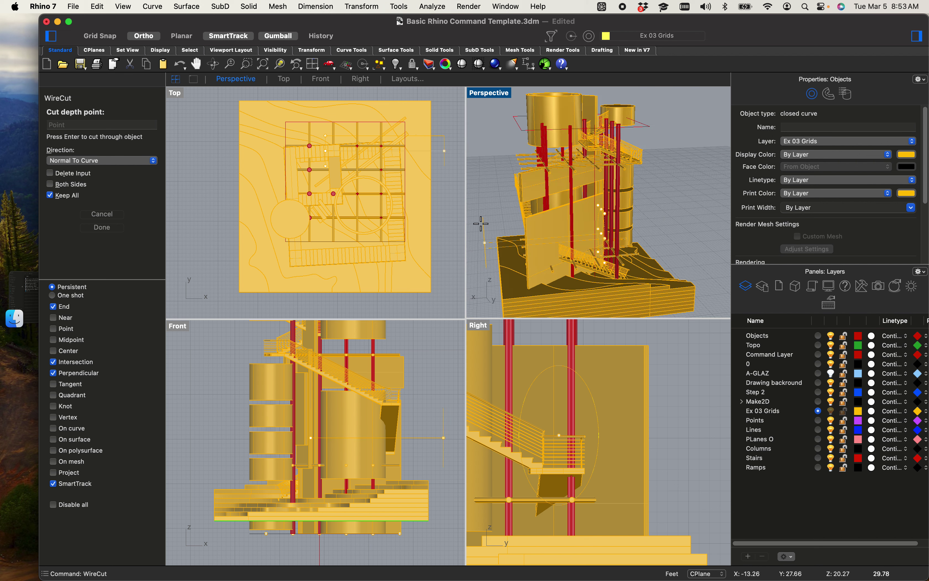
{"action": "key", "text": "Return"}
{"action": "scroll", "coordinate": [531, 224], "scroll_direction": "up", "scroll_amount": 5}
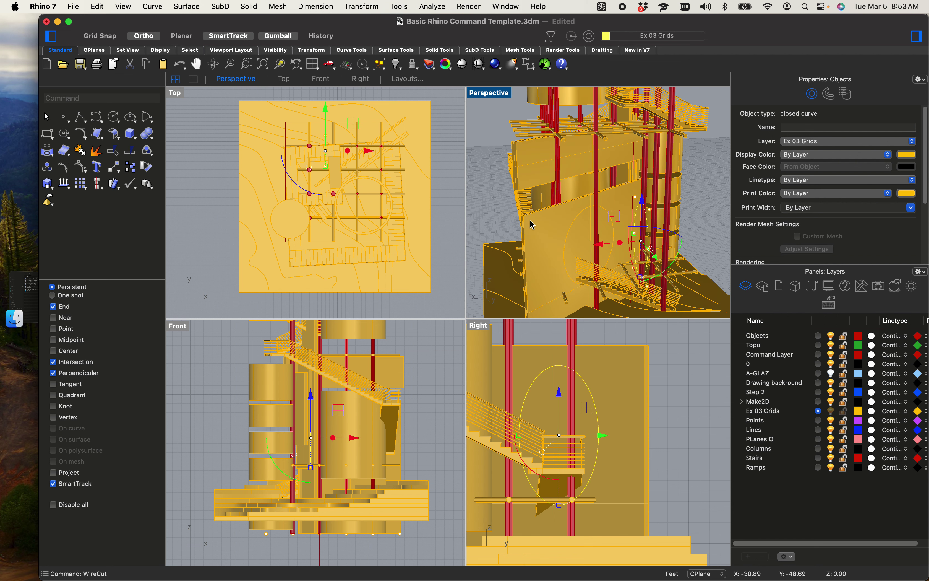
Step: Run WireCut again on the elliptical wall piece and delete the piece with its cutting curve to open the wall
{"action": "key", "text": "Return"}
{"action": "left_click", "coordinate": [643, 257]}
{"action": "key", "text": "Return"}
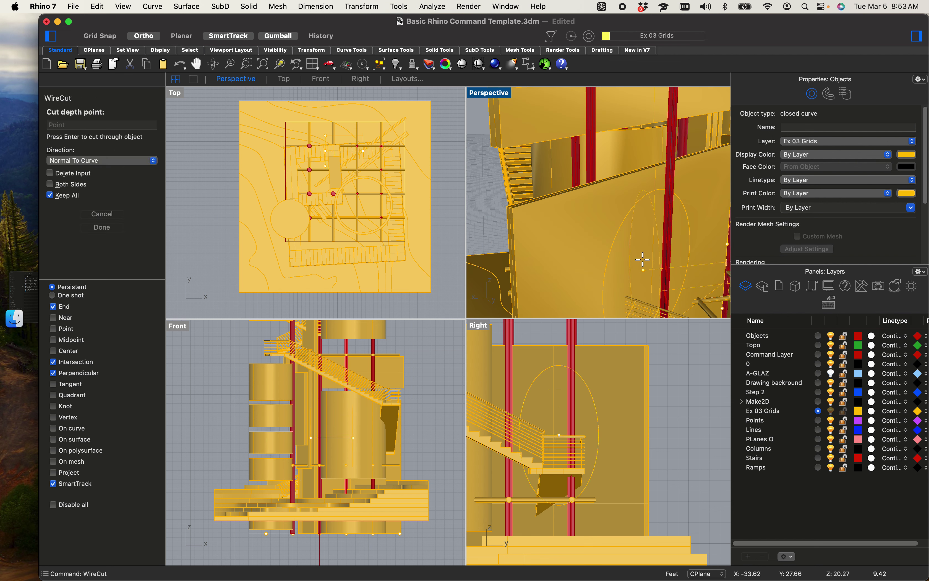
{"action": "key", "text": "Return"}
{"action": "key", "text": "Delete"}
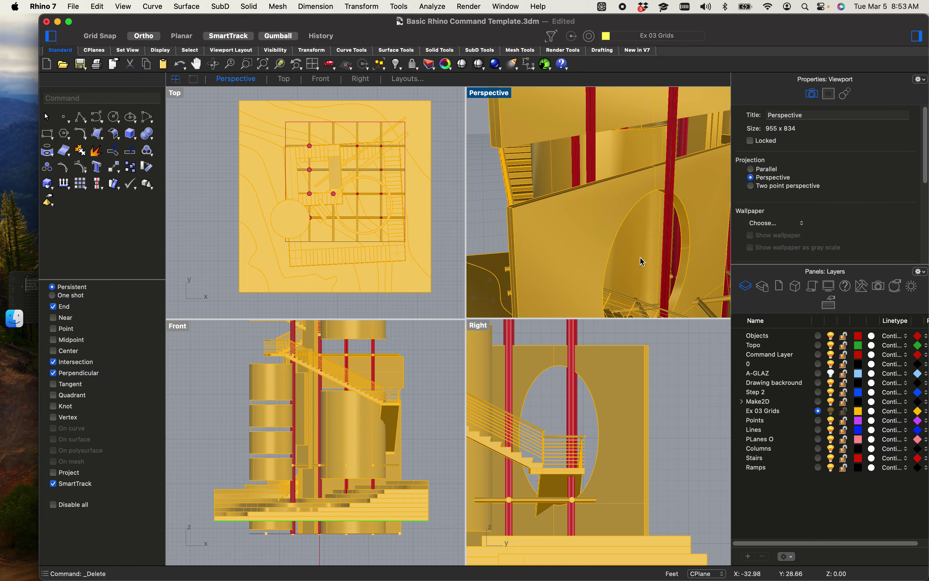
{"action": "scroll", "coordinate": [640, 263], "scroll_direction": "down", "scroll_amount": 5}
{"action": "scroll", "coordinate": [641, 263], "scroll_direction": "up", "scroll_amount": 10}
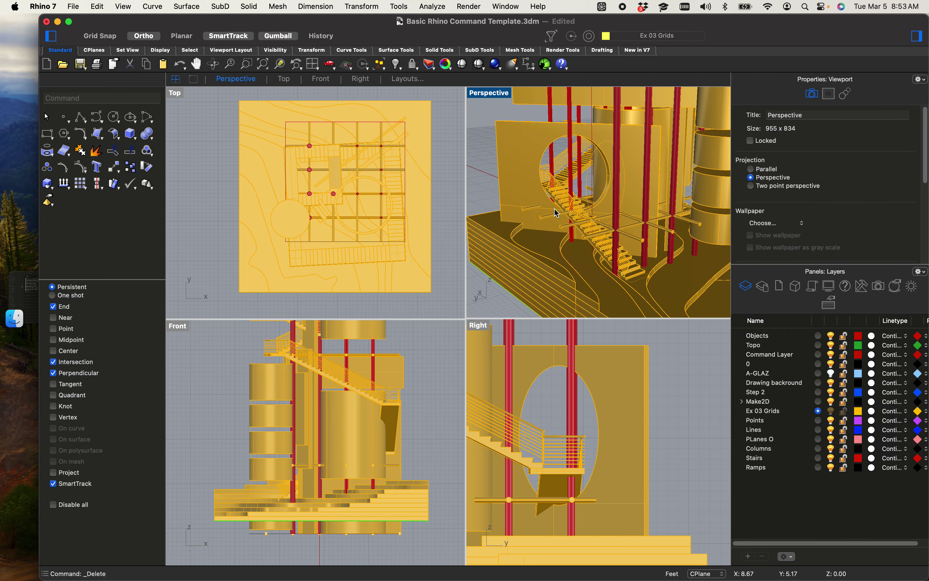
Step: Ungroup the lower grid of horizontal beams that crosses the stair landing and the elliptical wall opening
{"action": "right_click_drag", "start_coordinate": [624, 197], "coordinate": [521, 278]}
{"action": "right_click_drag", "start_coordinate": [607, 250], "coordinate": [564, 274]}
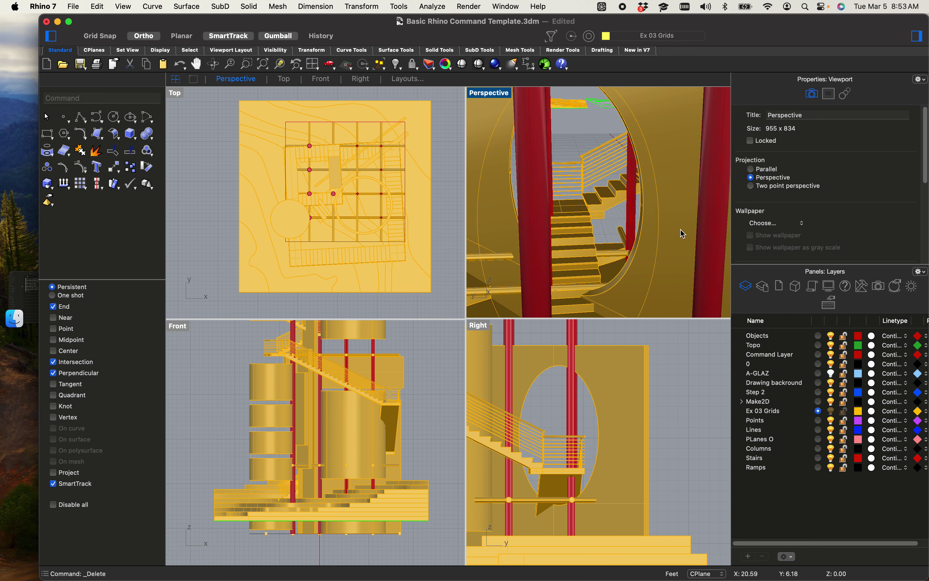
{"action": "left_click", "coordinate": [681, 236]}
{"action": "left_click_drag", "start_coordinate": [574, 247], "coordinate": [574, 260]}
{"action": "left_click", "coordinate": [575, 131]}
{"action": "right_click_drag", "start_coordinate": [576, 135], "coordinate": [576, 226]}
{"action": "left_click", "coordinate": [525, 165]}
{"action": "scroll", "coordinate": [545, 235], "scroll_direction": "up", "scroll_amount": 8}
{"action": "key", "text": "Delete"}
{"action": "left_click", "coordinate": [581, 223]}
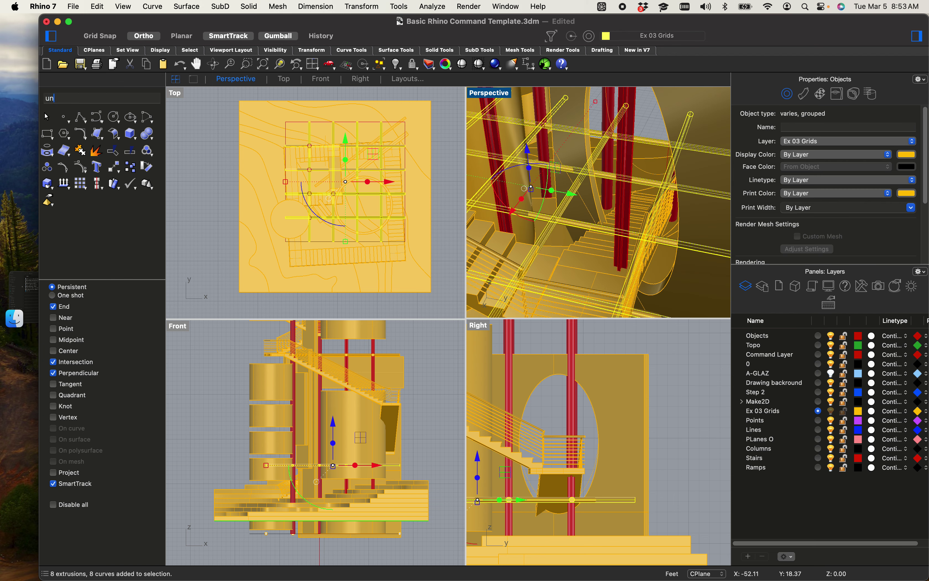
{"action": "type", "text": "Ungroup"}
{"action": "key", "text": "Return"}
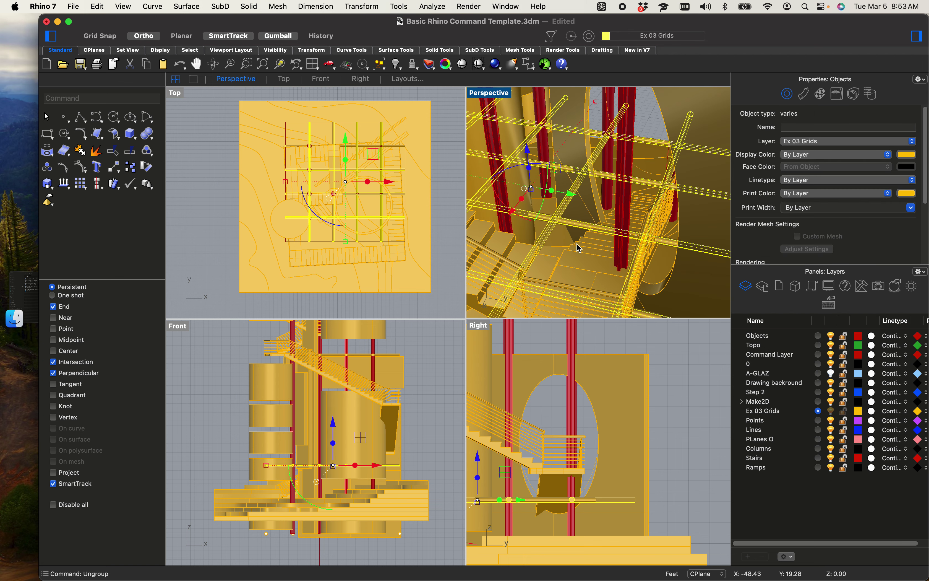
Step: Delete the lower-grid beam that crosses directly over the stair landing
{"action": "left_click", "coordinate": [629, 168]}
{"action": "scroll", "coordinate": [576, 225], "scroll_direction": "up", "scroll_amount": 3}
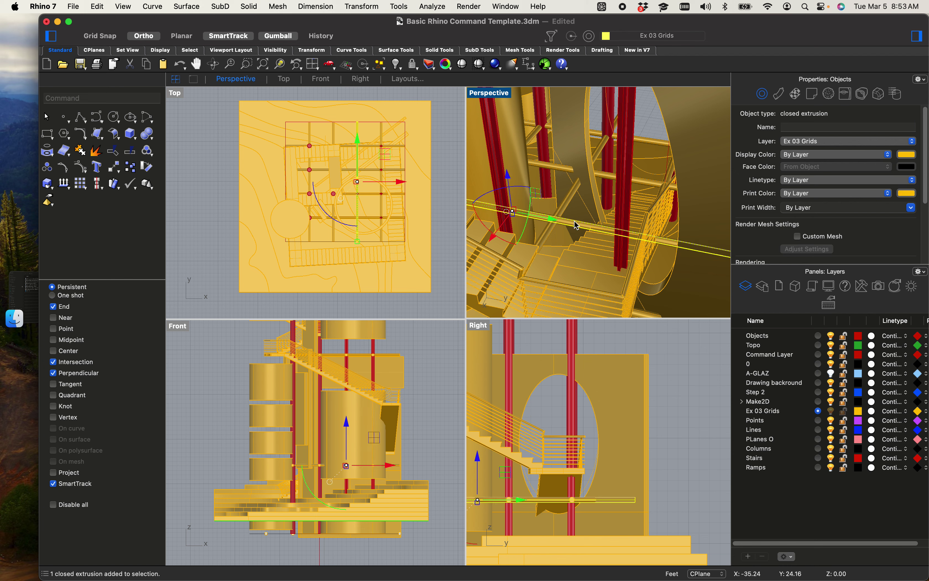
{"action": "key", "text": "Delete"}
{"action": "scroll", "coordinate": [591, 199], "scroll_direction": "up", "scroll_amount": 3}
{"action": "left_click", "coordinate": [592, 190]}
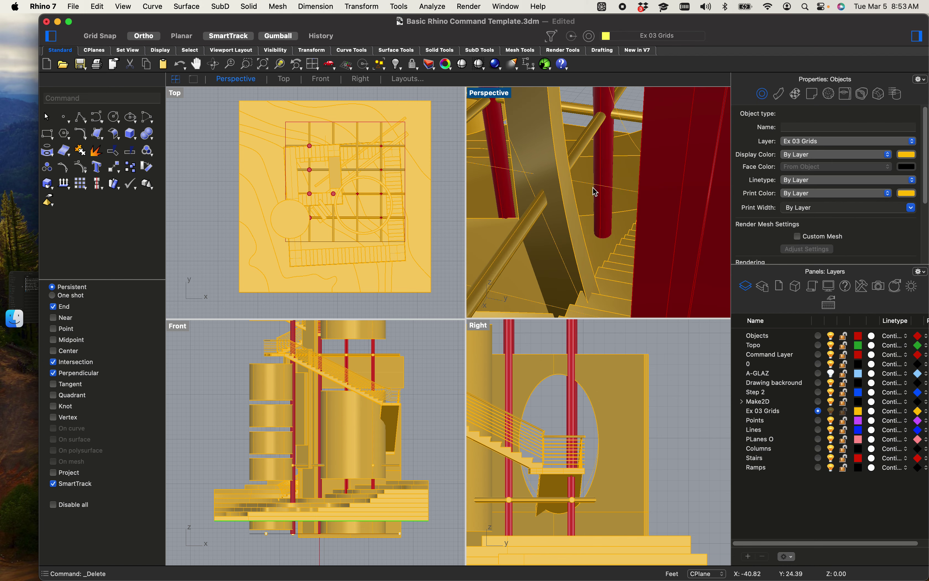
{"action": "key", "text": "Delete"}
{"action": "scroll", "coordinate": [592, 190], "scroll_direction": "up", "scroll_amount": 3}
Step: Delete the lower-grid beam that runs through the elliptical opening and cuts across the stair flight
{"action": "right_click_drag", "start_coordinate": [592, 193], "coordinate": [549, 200]}
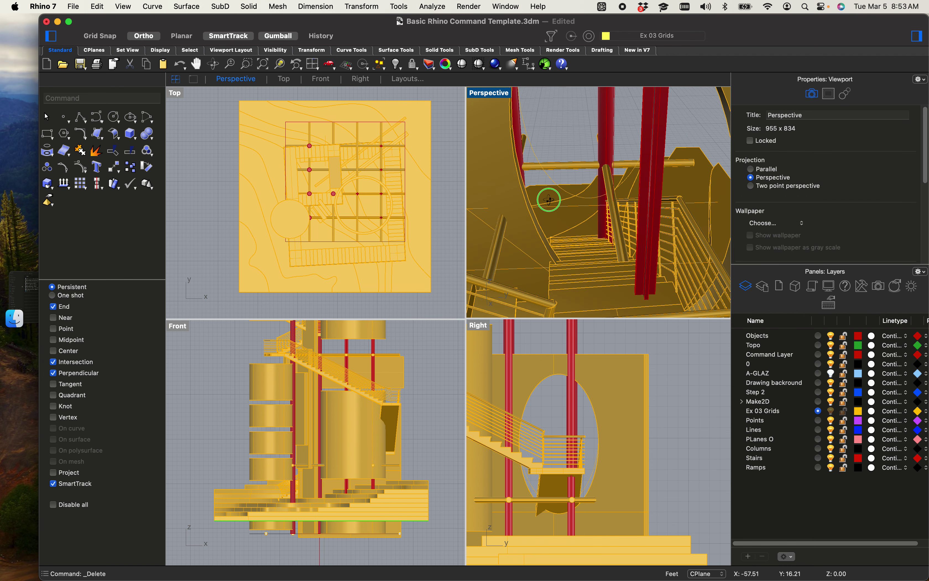
{"action": "left_click", "coordinate": [563, 170]}
{"action": "key", "text": "Delete"}
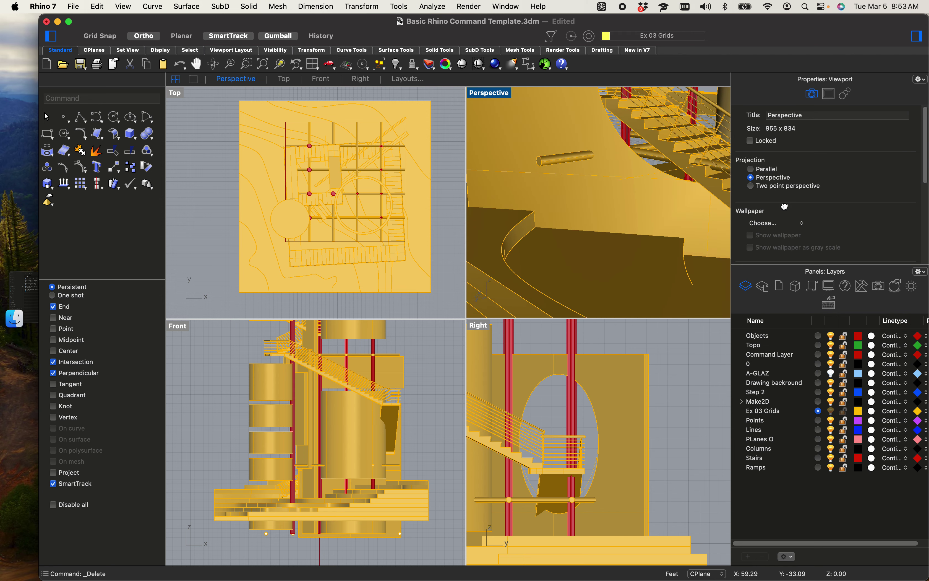
{"action": "right_click_drag", "start_coordinate": [676, 207], "coordinate": [566, 207]}
{"action": "left_click", "coordinate": [687, 205]}
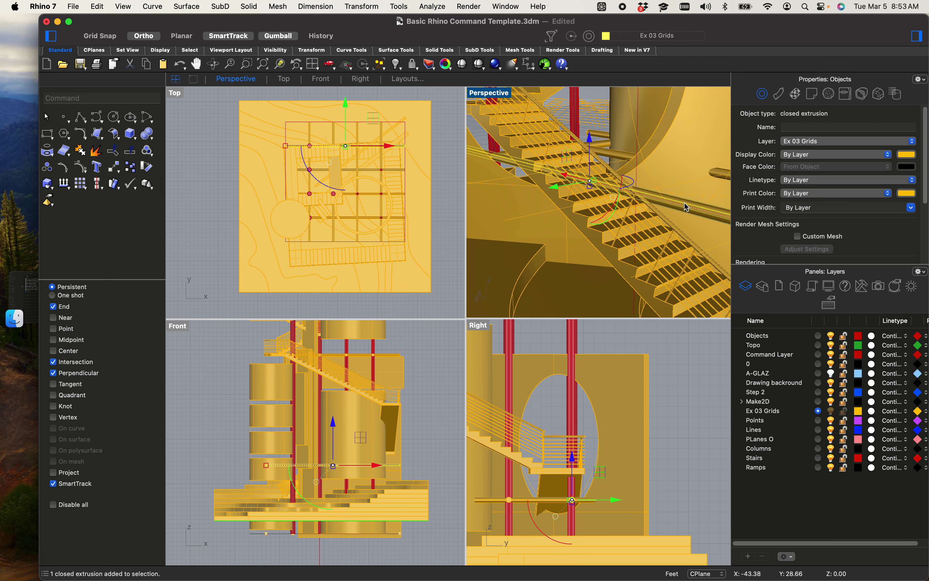
{"action": "key", "text": "Delete"}
Step: Maximize the Perspective view and examine the staircase, the elliptical opening and the column piercing the stair landing
{"action": "right_click_drag", "start_coordinate": [622, 201], "coordinate": [626, 229]}
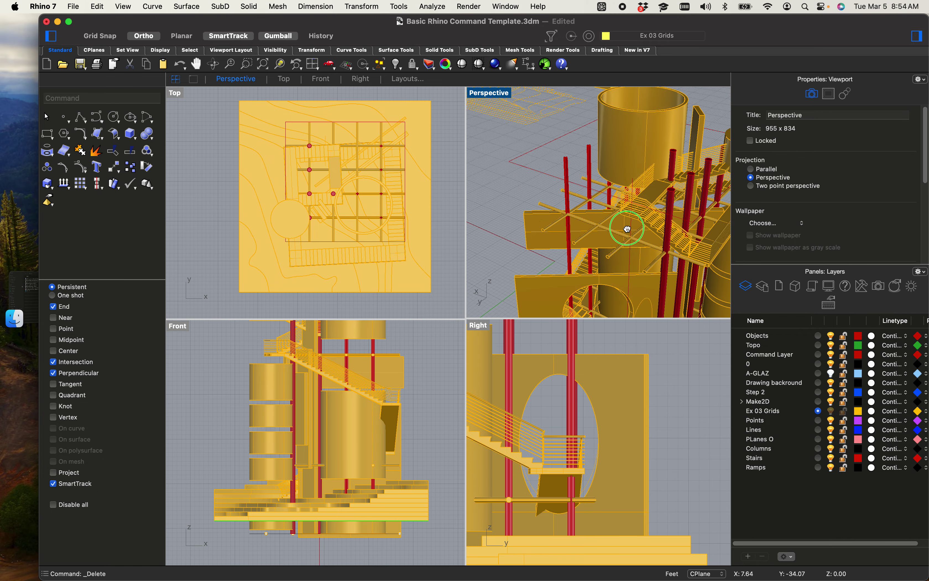
{"action": "double_click", "coordinate": [490, 94]}
{"action": "right_click_drag", "start_coordinate": [483, 93], "coordinate": [325, 222]}
{"action": "scroll", "coordinate": [390, 309], "scroll_direction": "up", "scroll_amount": 3}
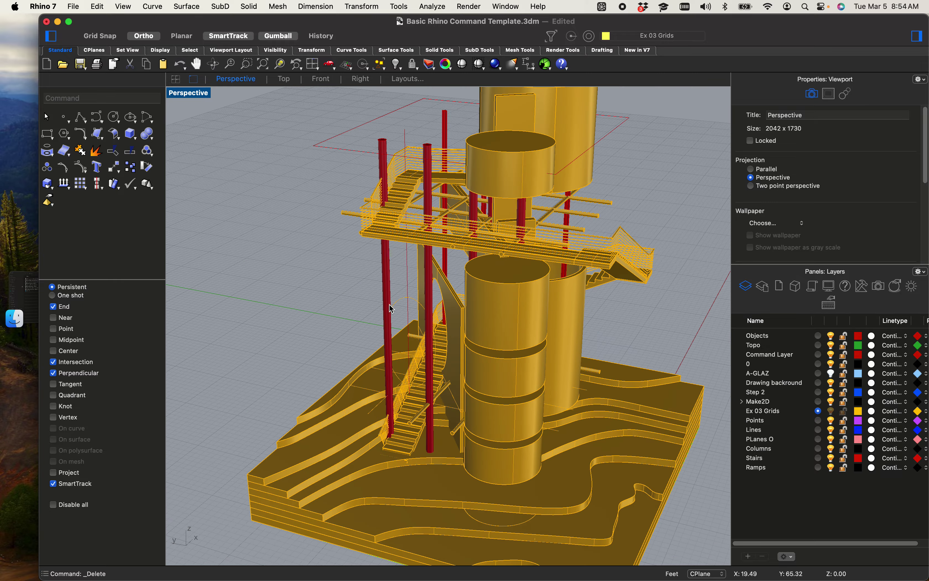
{"action": "scroll", "coordinate": [415, 473], "scroll_direction": "up", "scroll_amount": 6}
{"action": "right_click_drag", "start_coordinate": [418, 477], "coordinate": [431, 372]}
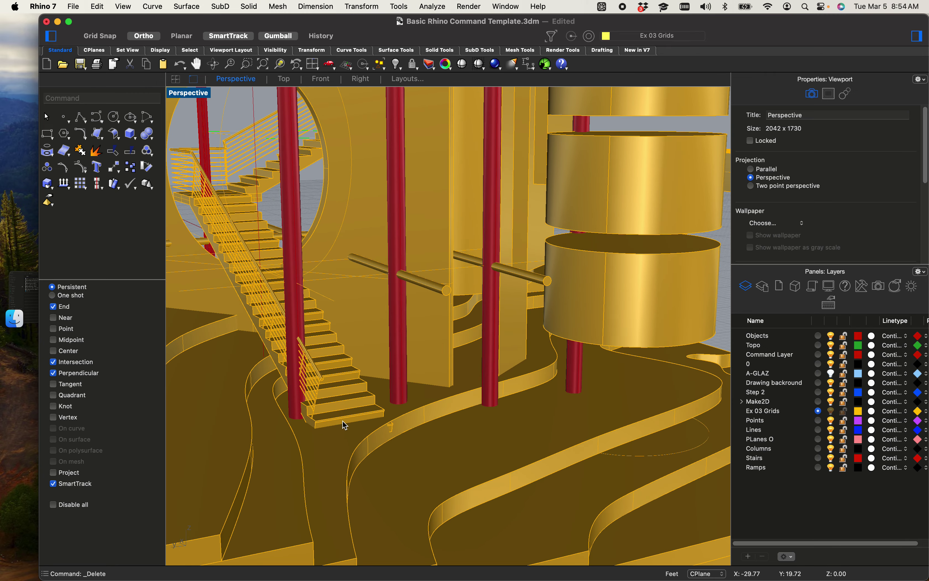
{"action": "right_click_drag", "start_coordinate": [319, 330], "coordinate": [369, 394], "text": "shift"}
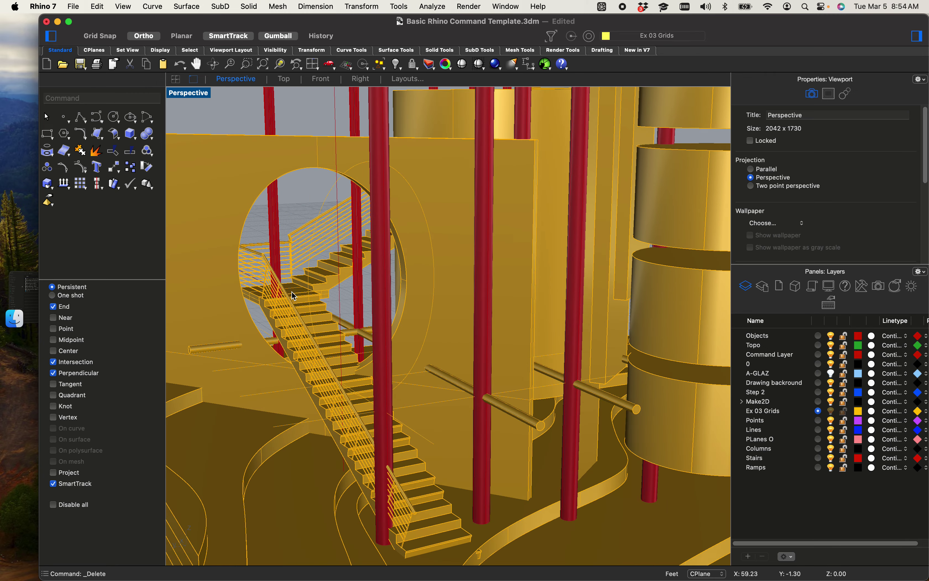
{"action": "right_click_drag", "start_coordinate": [294, 296], "coordinate": [511, 252]}
{"action": "mouse_move", "coordinate": [414, 353]}
{"action": "right_mouse_down", "text": "shift"}
{"action": "mouse_move", "coordinate": [355, 337]}
{"action": "mouse_move", "coordinate": [410, 338]}
{"action": "right_mouse_up", "text": "shift"}
{"action": "right_click_drag", "start_coordinate": [348, 350], "coordinate": [545, 341], "text": "shift"}
{"action": "scroll", "coordinate": [411, 364], "scroll_direction": "up", "scroll_amount": 10}
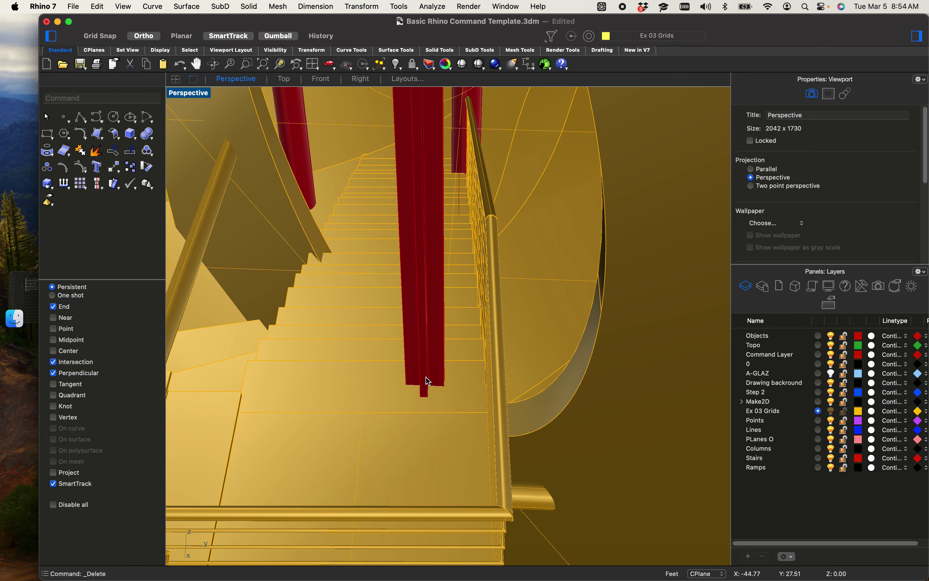
{"action": "scroll", "coordinate": [427, 377], "scroll_direction": "down", "scroll_amount": 3}
{"action": "left_click", "coordinate": [426, 375]}
{"action": "scroll", "coordinate": [426, 372], "scroll_direction": "down", "scroll_amount": 5}
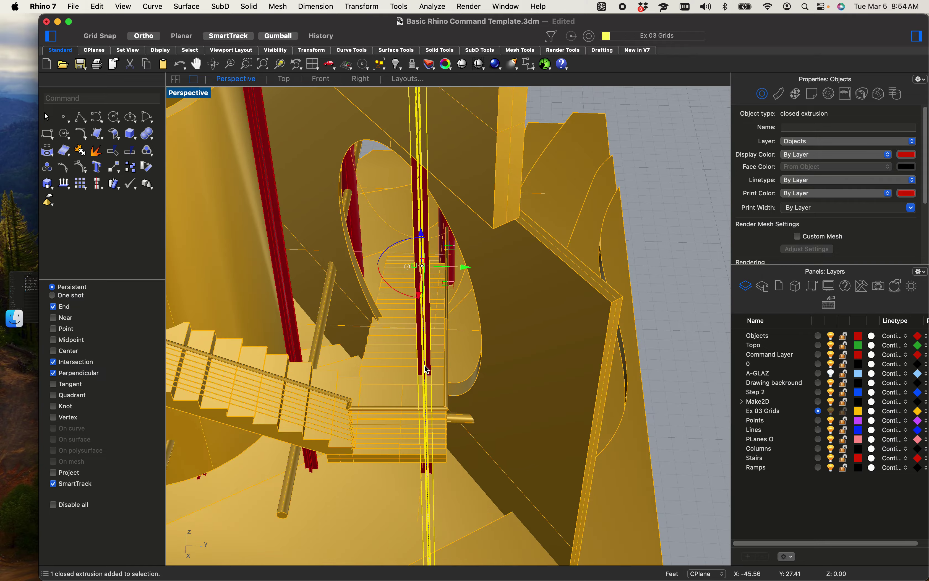
{"action": "scroll", "coordinate": [425, 366], "scroll_direction": "down", "scroll_amount": 8}
{"action": "right_click_drag", "start_coordinate": [425, 367], "coordinate": [371, 388], "text": "shift"}
{"action": "scroll", "coordinate": [361, 278], "scroll_direction": "up", "scroll_amount": 6}
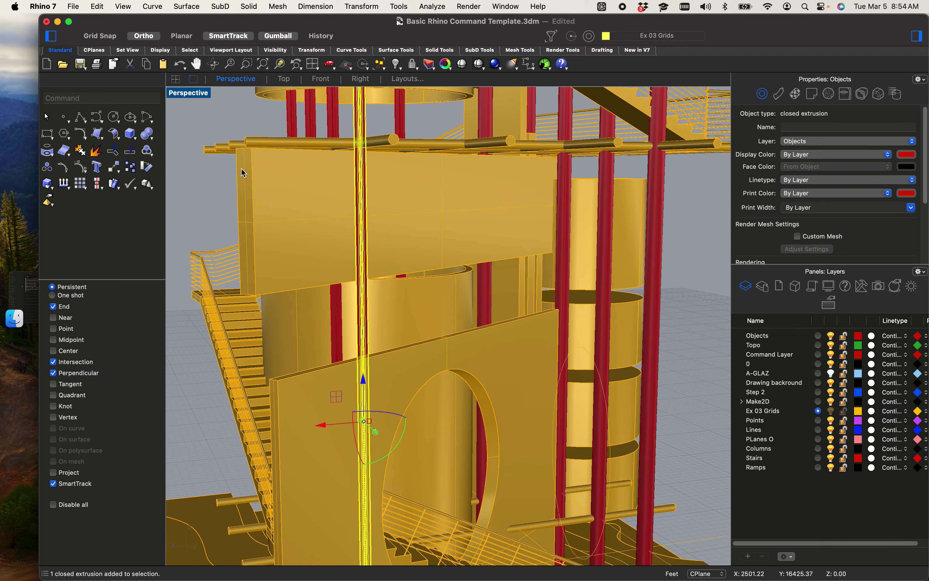
Step: Raise the upper wall slab vertically so it passes up through the upper beam grid
{"action": "left_click", "coordinate": [187, 189]}
{"action": "scroll", "coordinate": [344, 170], "scroll_direction": "up", "scroll_amount": 5}
{"action": "right_click_drag", "start_coordinate": [344, 170], "coordinate": [347, 250]}
{"action": "left_click", "coordinate": [366, 242]}
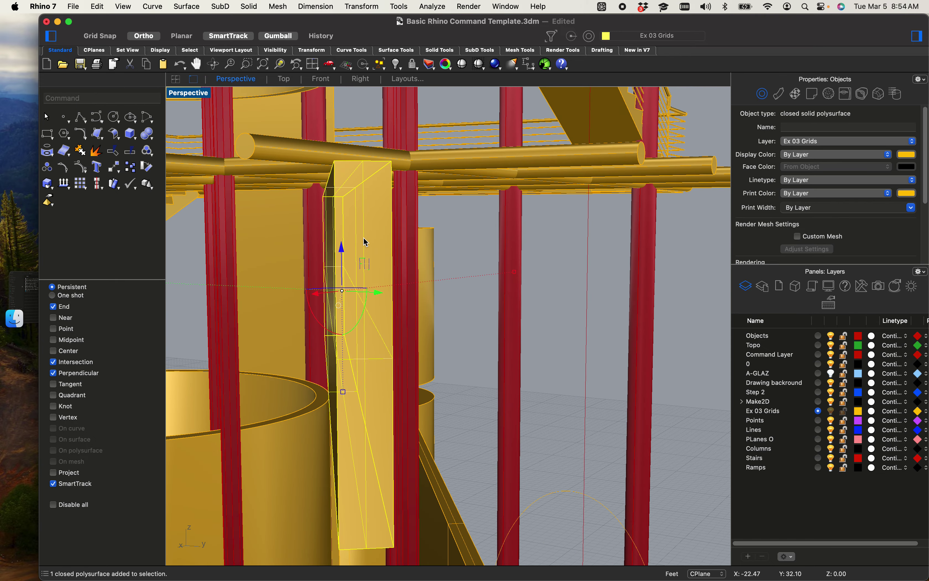
{"action": "scroll", "coordinate": [362, 296], "scroll_direction": "down", "scroll_amount": 5}
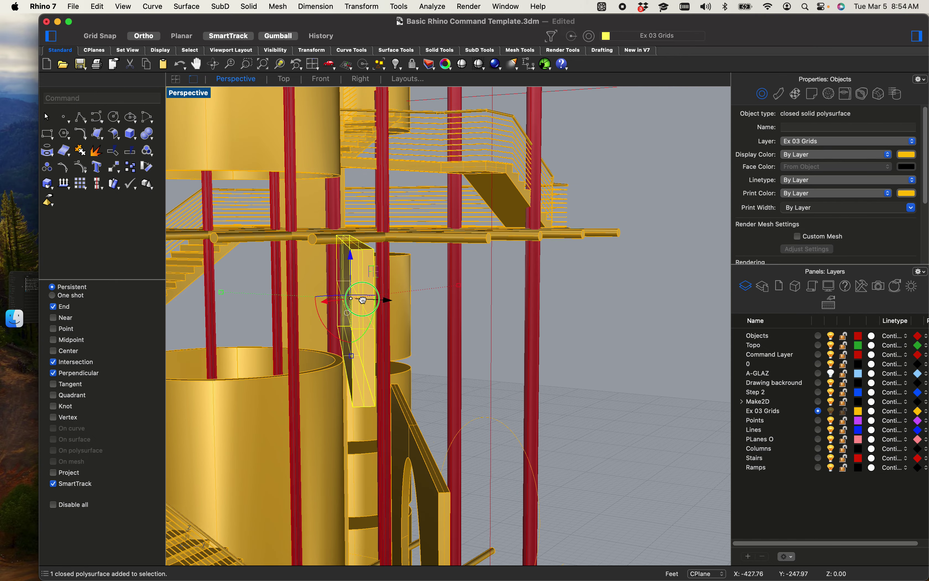
{"action": "scroll", "coordinate": [369, 272], "scroll_direction": "up", "scroll_amount": 3}
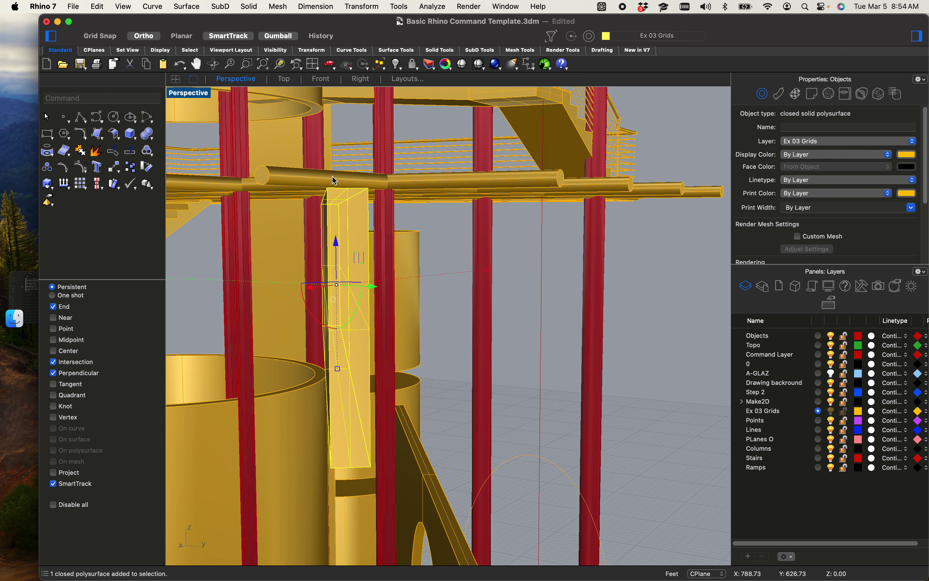
{"action": "left_click_drag", "start_coordinate": [338, 249], "coordinate": [338, 203]}
Step: Delete the red column beside the upper wall slab that runs down through the stair landing
{"action": "left_click", "coordinate": [391, 214]}
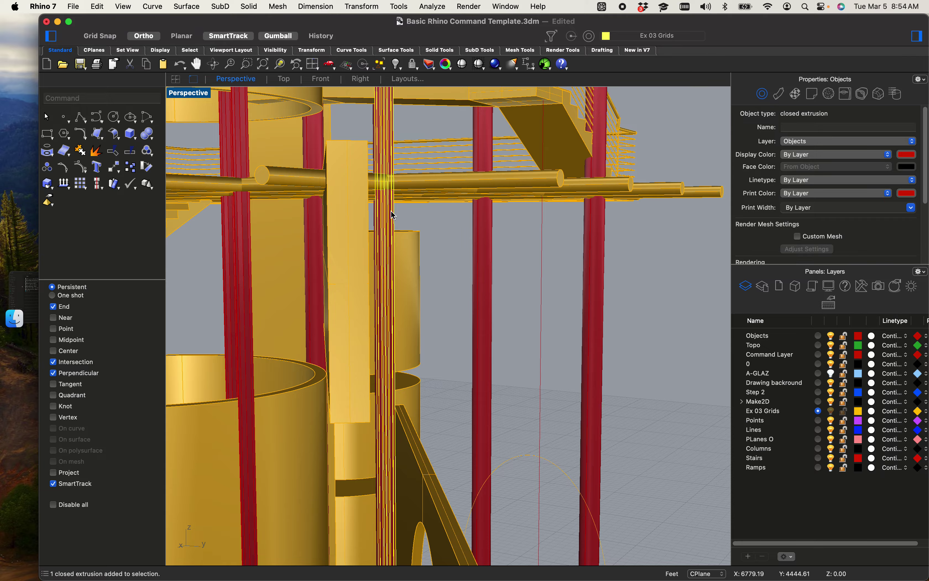
{"action": "key", "text": "Delete"}
{"action": "scroll", "coordinate": [392, 230], "scroll_direction": "down", "scroll_amount": 5}
{"action": "right_click_drag", "start_coordinate": [381, 249], "coordinate": [340, 319]}
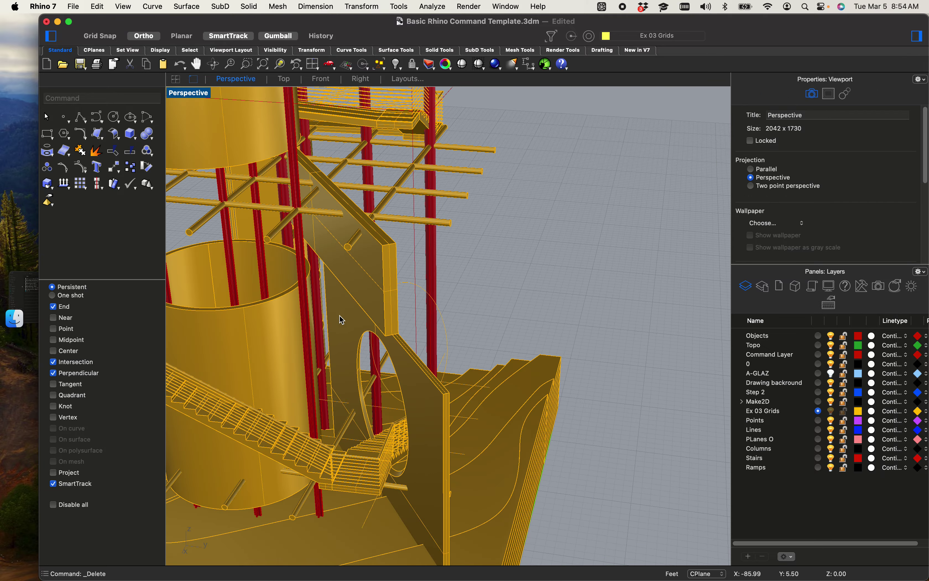
Step: Examine the beams at the upper wall and the fit of the staircase flights around the large hollow cylinder
{"action": "right_click_drag", "start_coordinate": [348, 367], "coordinate": [474, 373]}
{"action": "right_click_drag", "start_coordinate": [367, 342], "coordinate": [425, 299]}
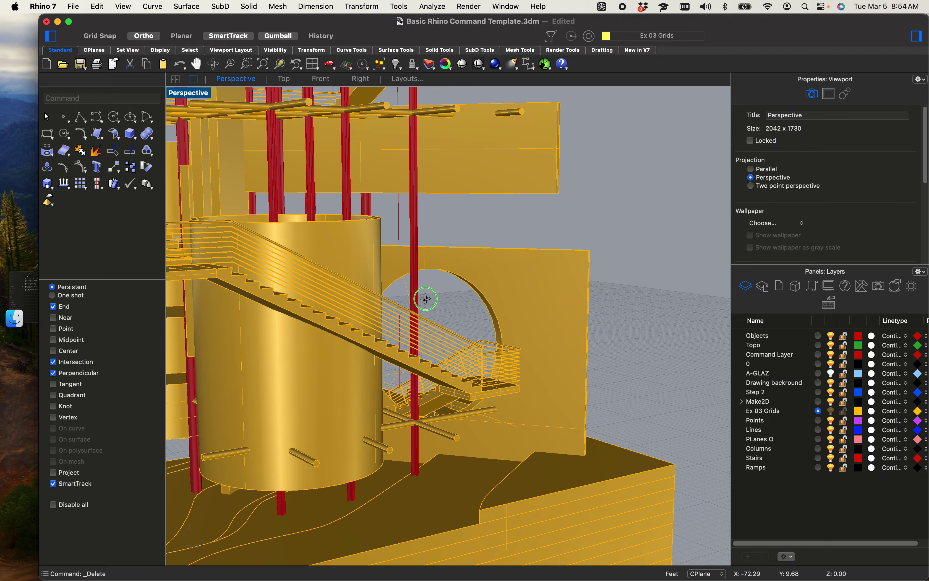
{"action": "scroll", "coordinate": [515, 176], "scroll_direction": "up", "scroll_amount": 5}
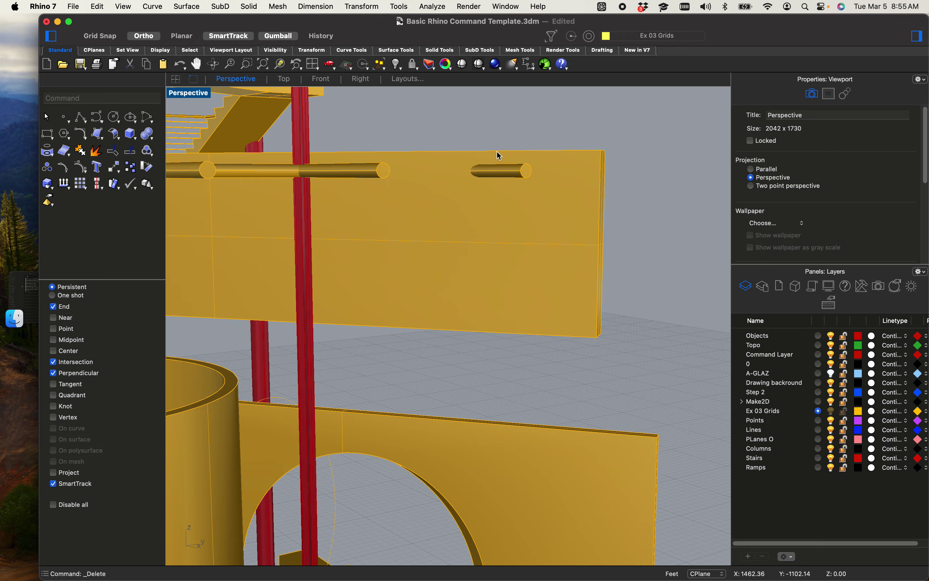
{"action": "scroll", "coordinate": [386, 307], "scroll_direction": "down", "scroll_amount": 6}
{"action": "right_click_drag", "start_coordinate": [386, 306], "coordinate": [525, 330], "text": "shift"}
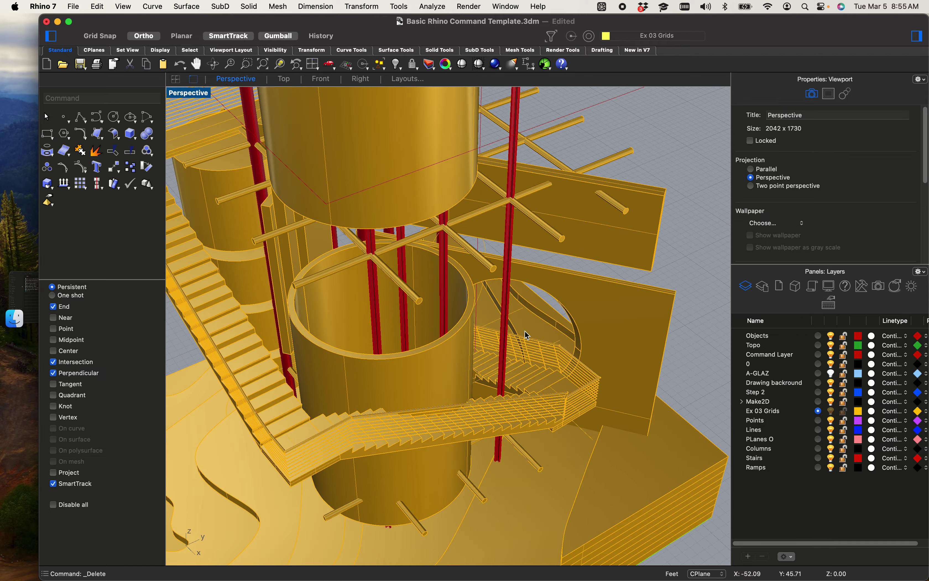
{"action": "scroll", "coordinate": [490, 414], "scroll_direction": "up", "scroll_amount": 8}
{"action": "right_click_drag", "start_coordinate": [490, 414], "coordinate": [412, 387], "text": "shift"}
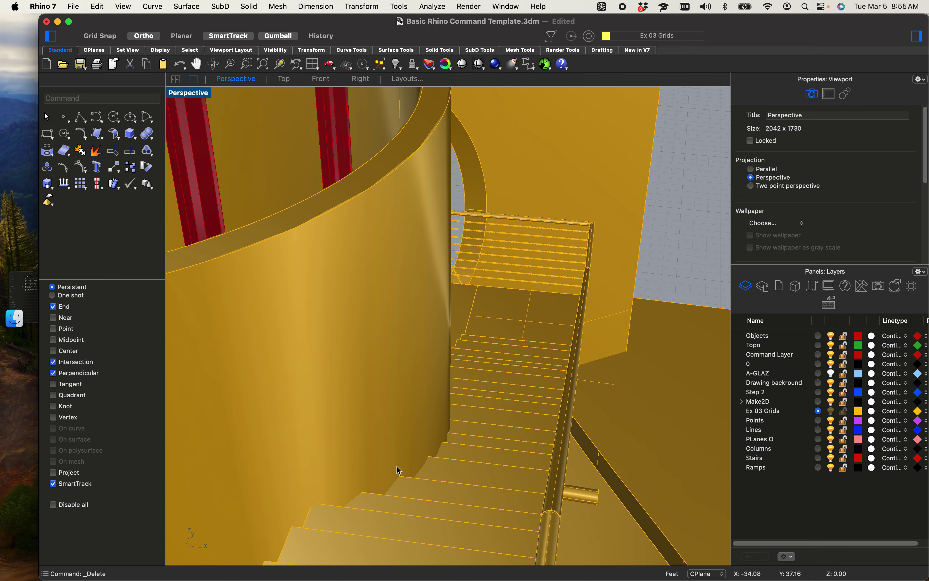
{"action": "scroll", "coordinate": [397, 466], "scroll_direction": "down", "scroll_amount": 8}
{"action": "right_click_drag", "start_coordinate": [430, 448], "coordinate": [484, 442], "text": "shift"}
{"action": "scroll", "coordinate": [483, 442], "scroll_direction": "up", "scroll_amount": 6}
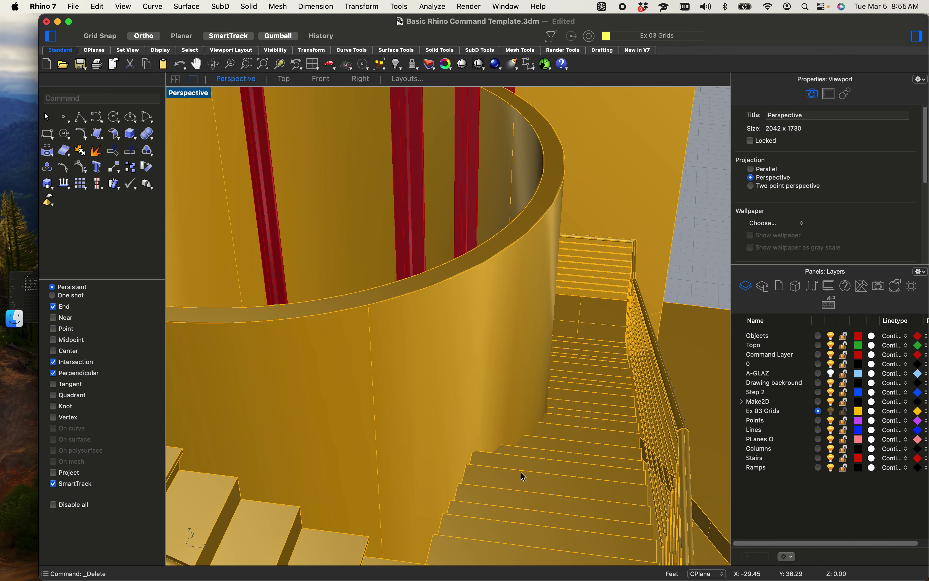
{"action": "scroll", "coordinate": [540, 416], "scroll_direction": "down", "scroll_amount": 6}
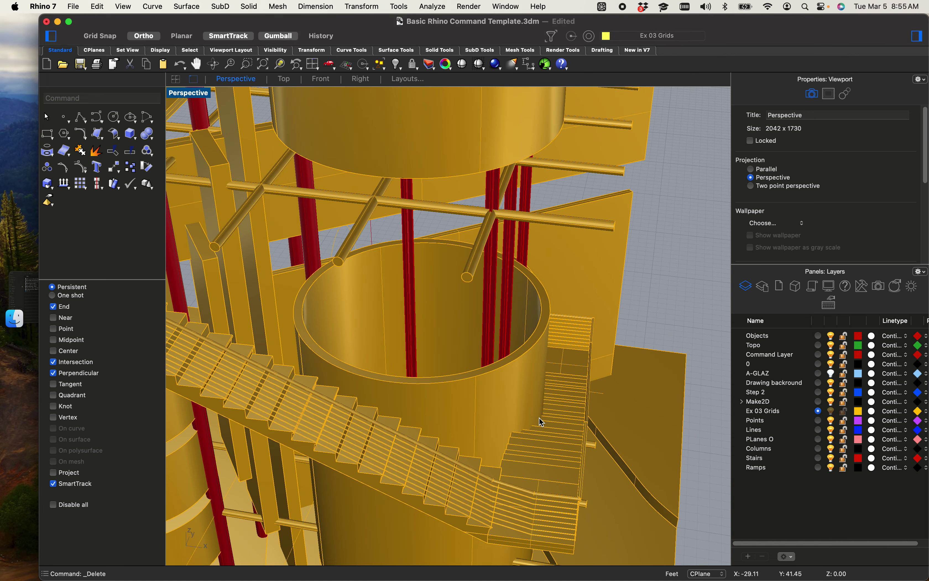
{"action": "right_click_drag", "start_coordinate": [540, 419], "coordinate": [504, 393], "text": "shift"}
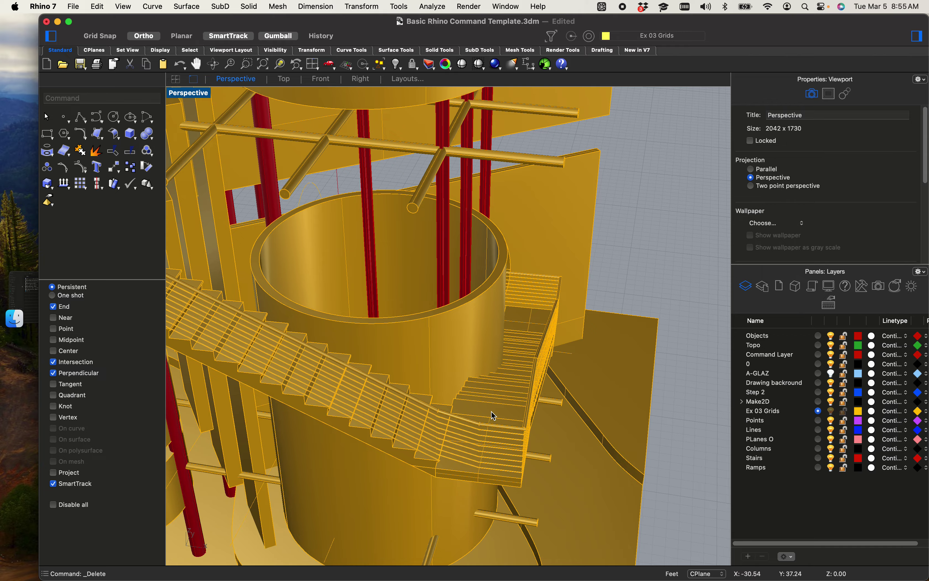
{"action": "scroll", "coordinate": [493, 416], "scroll_direction": "up", "scroll_amount": 10}
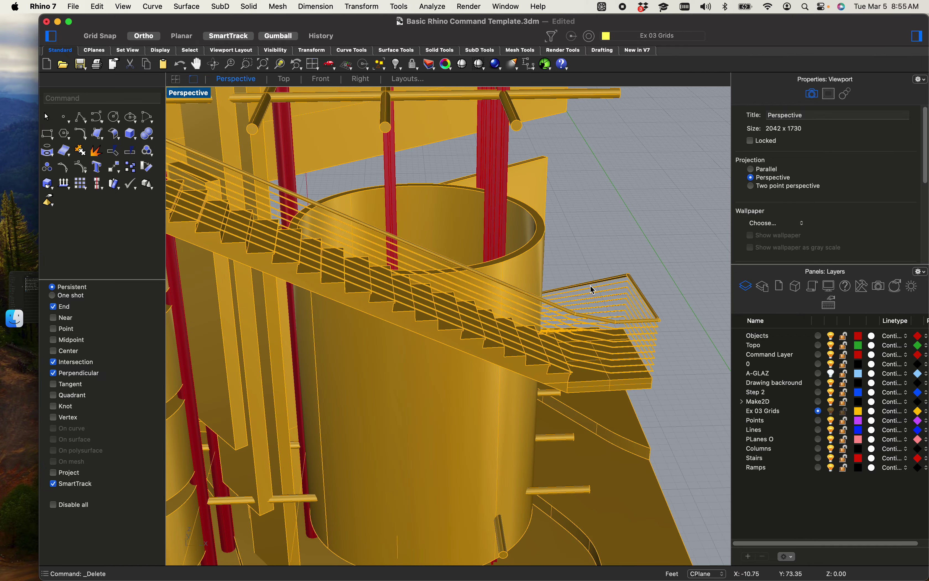
{"action": "right_click_drag", "start_coordinate": [569, 384], "coordinate": [598, 363]}
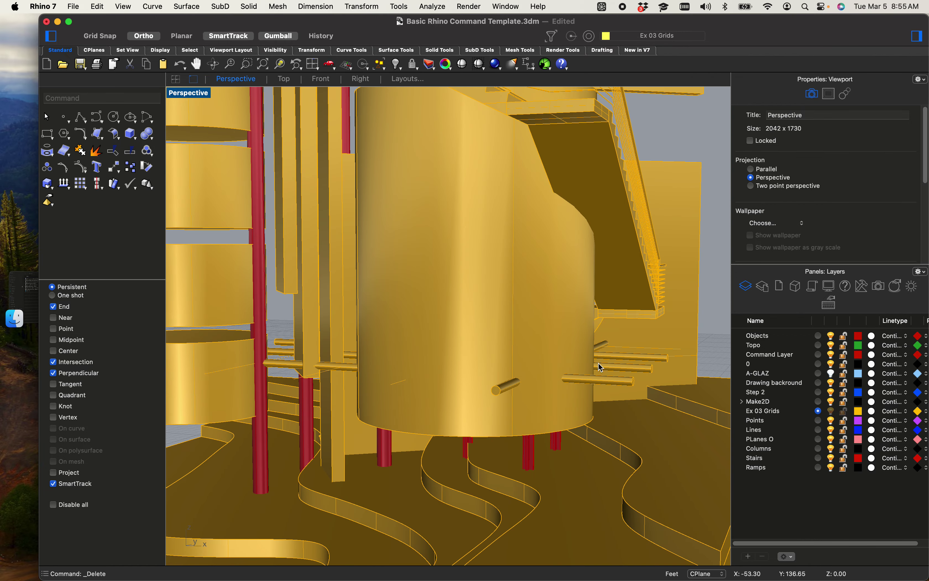
{"action": "right_click_drag", "start_coordinate": [583, 165], "coordinate": [597, 278], "text": "shift"}
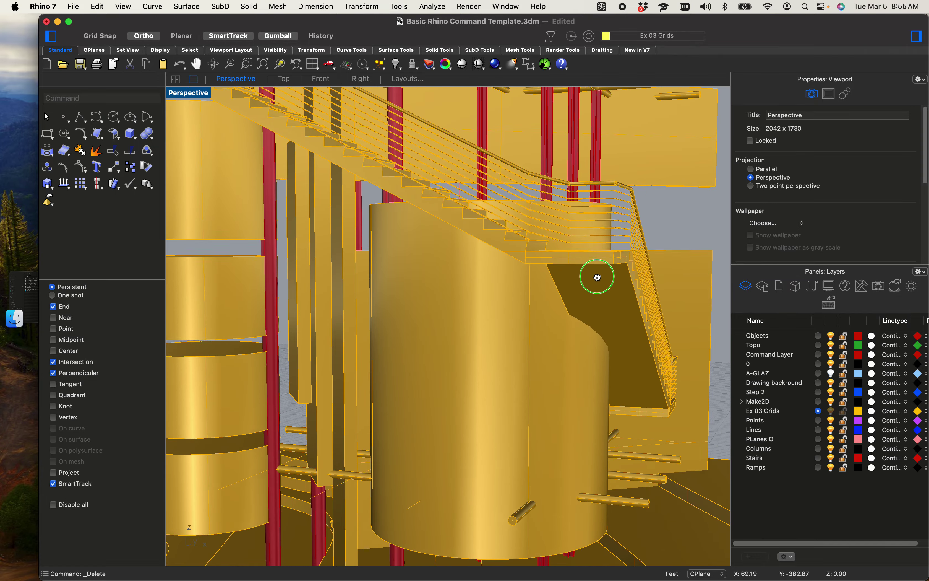
{"action": "right_click_drag", "start_coordinate": [523, 303], "coordinate": [681, 418], "text": "shift"}
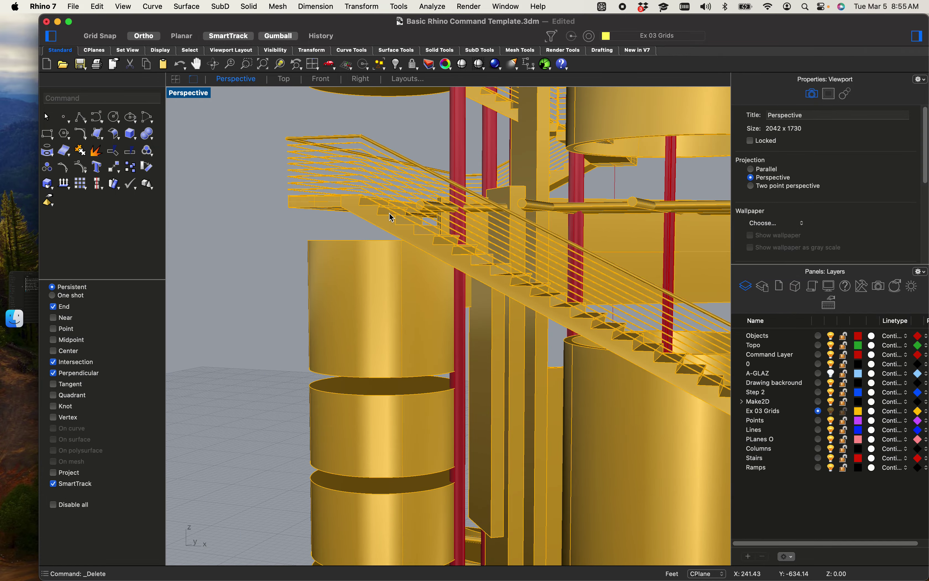
{"action": "scroll", "coordinate": [534, 315], "scroll_direction": "down", "scroll_amount": 6}
{"action": "right_click_drag", "start_coordinate": [568, 357], "coordinate": [427, 337], "text": "shift"}
{"action": "scroll", "coordinate": [421, 185], "scroll_direction": "up", "scroll_amount": 3}
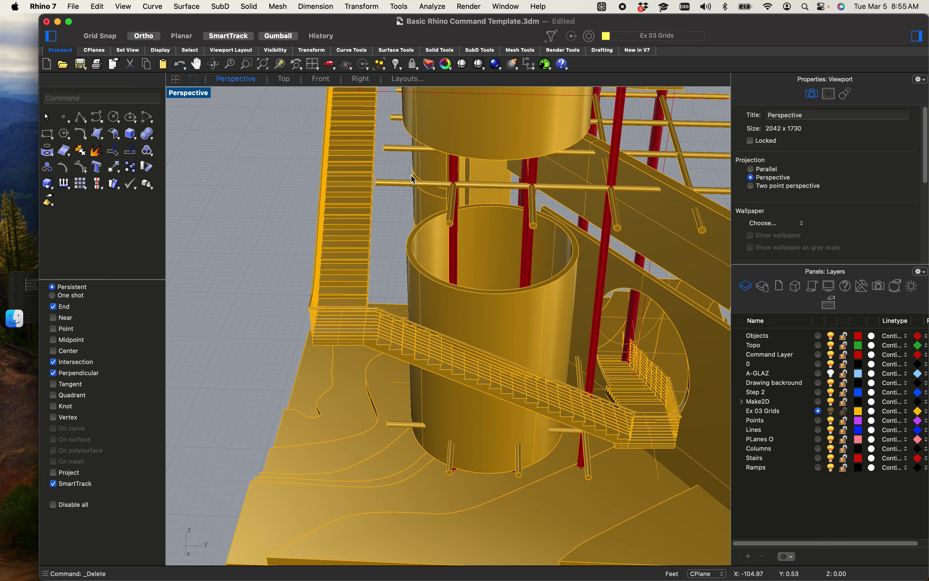
Step: Move the whole grouped staircase slightly in the positive Y direction
{"action": "left_click", "coordinate": [355, 240]}
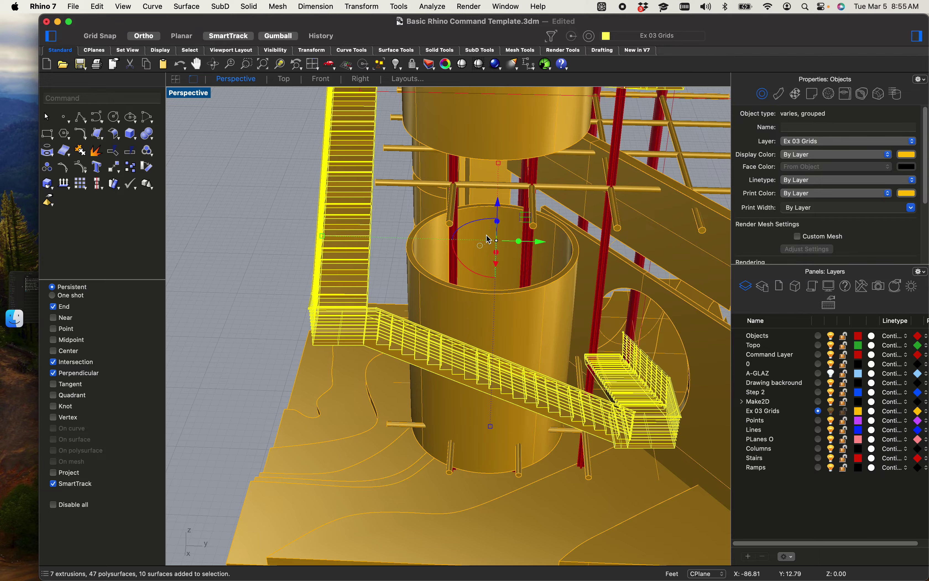
{"action": "left_click_drag", "start_coordinate": [531, 243], "coordinate": [547, 248]}
{"action": "right_click_drag", "start_coordinate": [547, 250], "coordinate": [406, 295]}
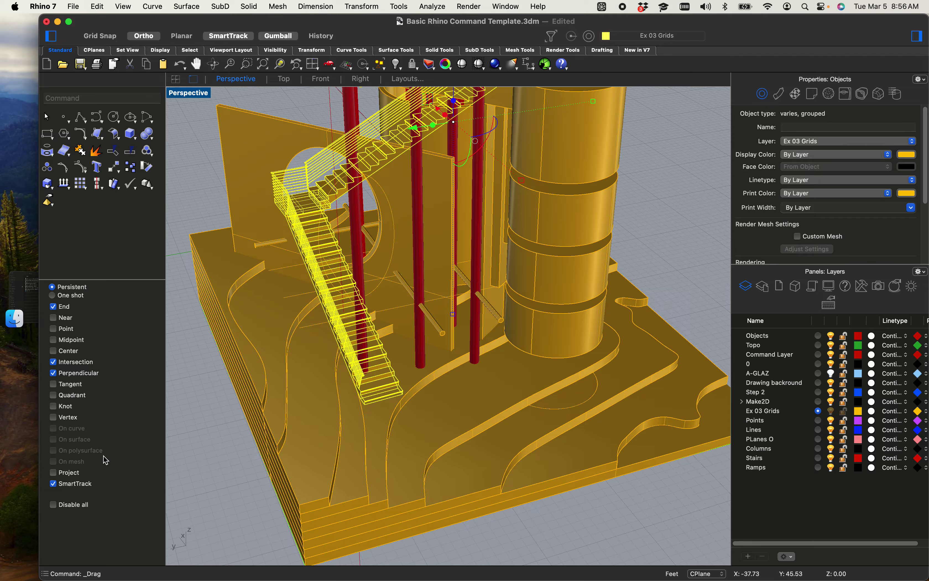
Step: Delete the red column that passes down through the lowest staircase flight
{"action": "left_click", "coordinate": [180, 440]}
{"action": "scroll", "coordinate": [352, 358], "scroll_direction": "up", "scroll_amount": 10}
{"action": "left_click", "coordinate": [353, 359]}
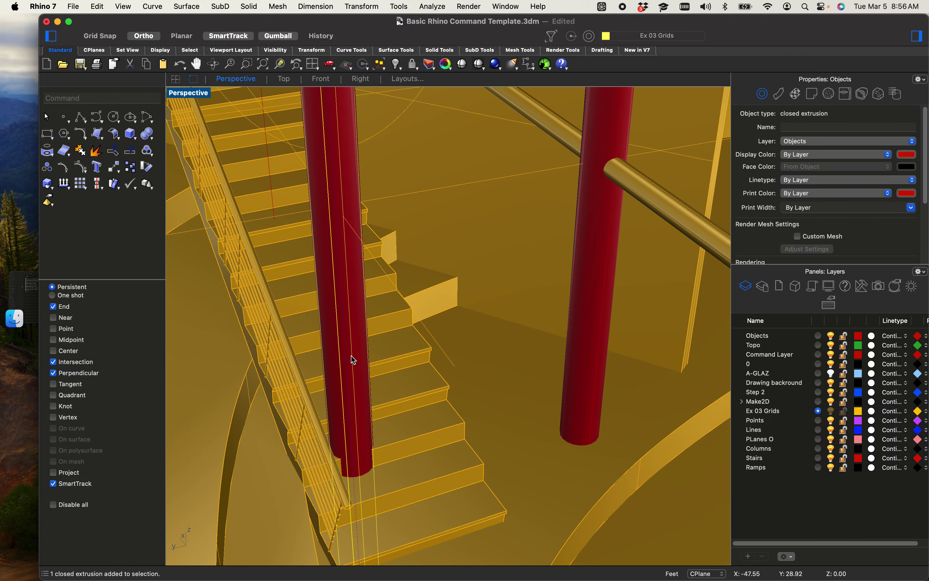
{"action": "scroll", "coordinate": [353, 360], "scroll_direction": "down", "scroll_amount": 10}
{"action": "right_click_drag", "start_coordinate": [357, 336], "coordinate": [486, 503]}
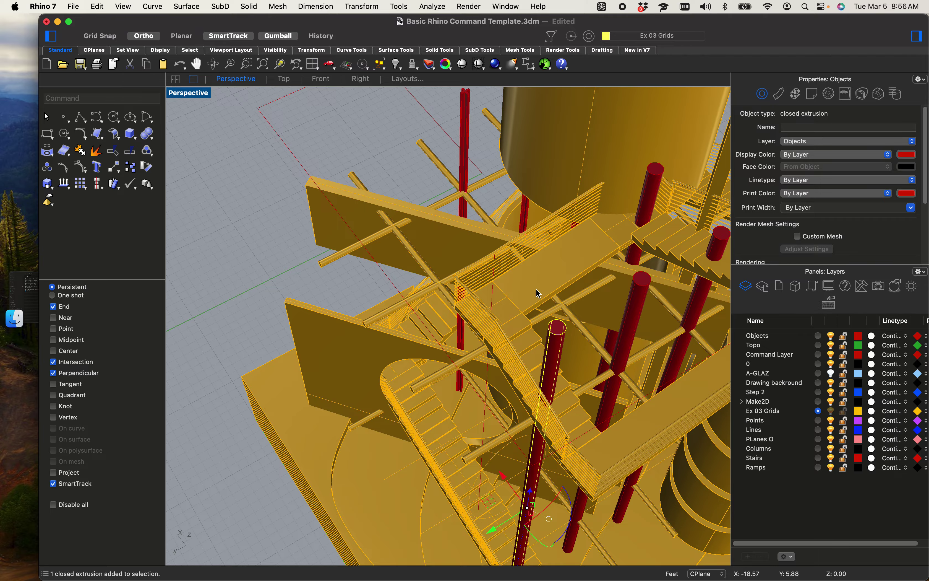
{"action": "key", "text": "Delete"}
Step: Copy the red column at the beam grid intersection beside the upper stair flight out to the open terrain on the staircase's outer side
{"action": "right_click_drag", "start_coordinate": [556, 403], "coordinate": [594, 343]}
{"action": "scroll", "coordinate": [415, 159], "scroll_direction": "up", "scroll_amount": 10}
{"action": "left_click", "coordinate": [366, 227]}
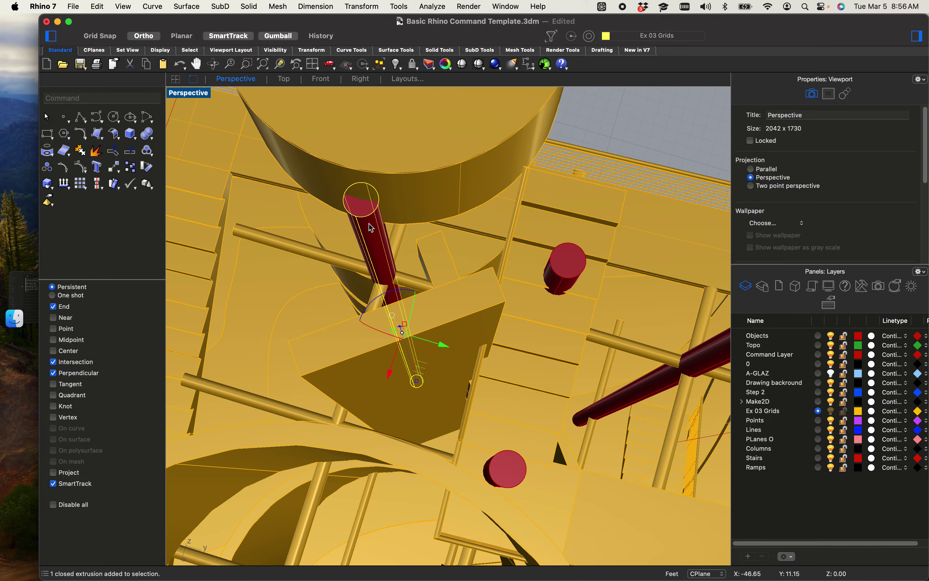
{"action": "scroll", "coordinate": [392, 233], "scroll_direction": "down", "scroll_amount": 8}
{"action": "scroll", "coordinate": [393, 238], "scroll_direction": "down", "scroll_amount": 3}
{"action": "right_click_drag", "start_coordinate": [401, 325], "coordinate": [410, 307], "text": "shift"}
{"action": "scroll", "coordinate": [504, 258], "scroll_direction": "up", "scroll_amount": 8}
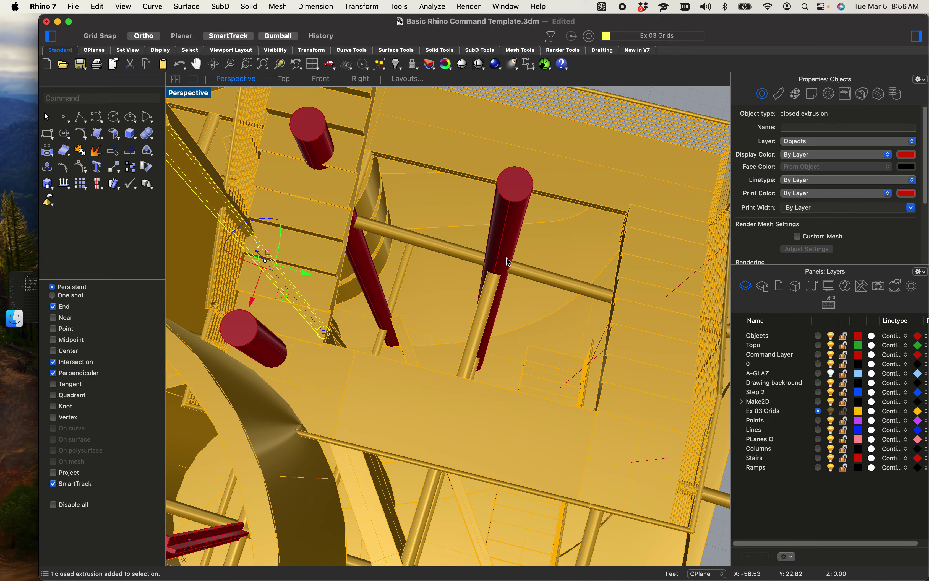
{"action": "right_click_drag", "start_coordinate": [504, 258], "coordinate": [404, 215], "text": "shift"}
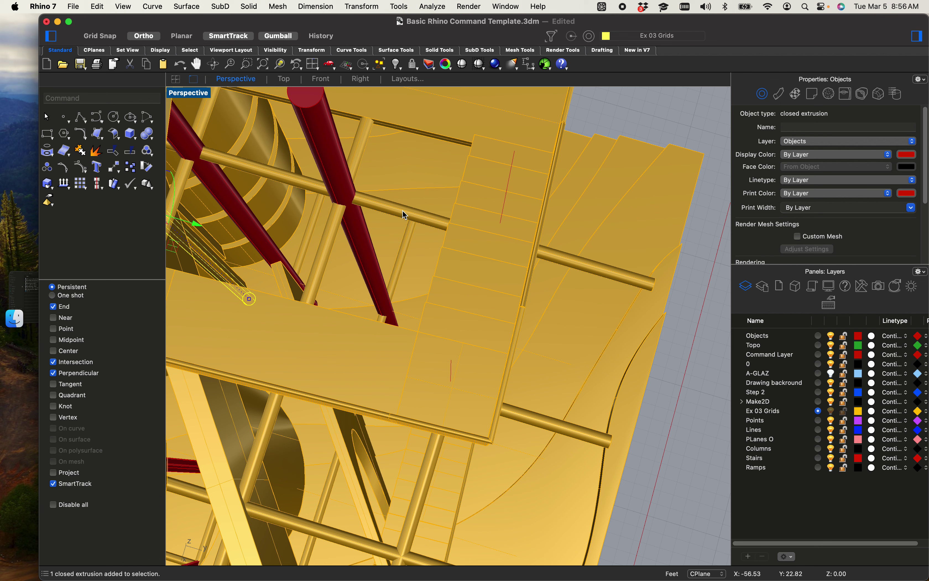
{"action": "left_click", "coordinate": [346, 180]}
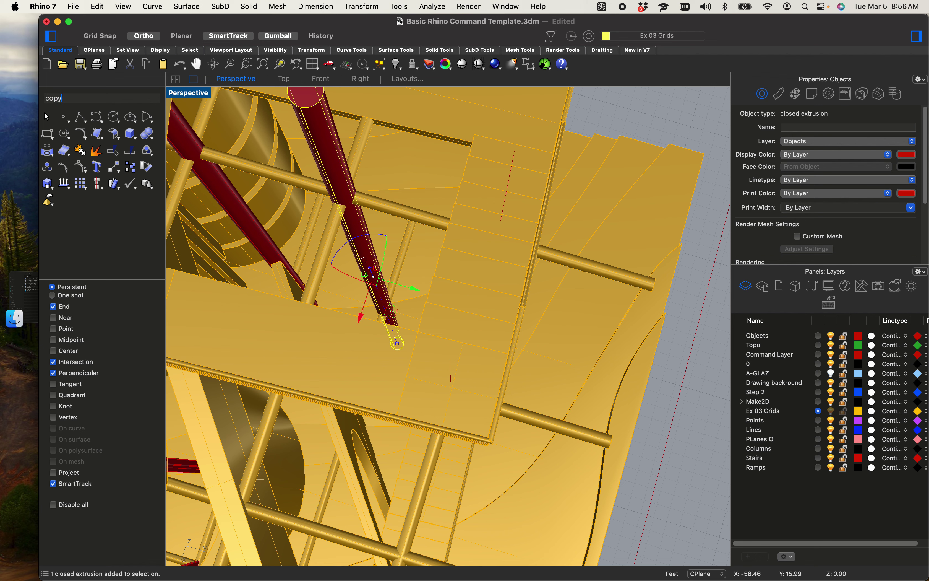
{"action": "type", "text": "copy"}
{"action": "key", "text": "Return"}
{"action": "left_click", "coordinate": [394, 325]}
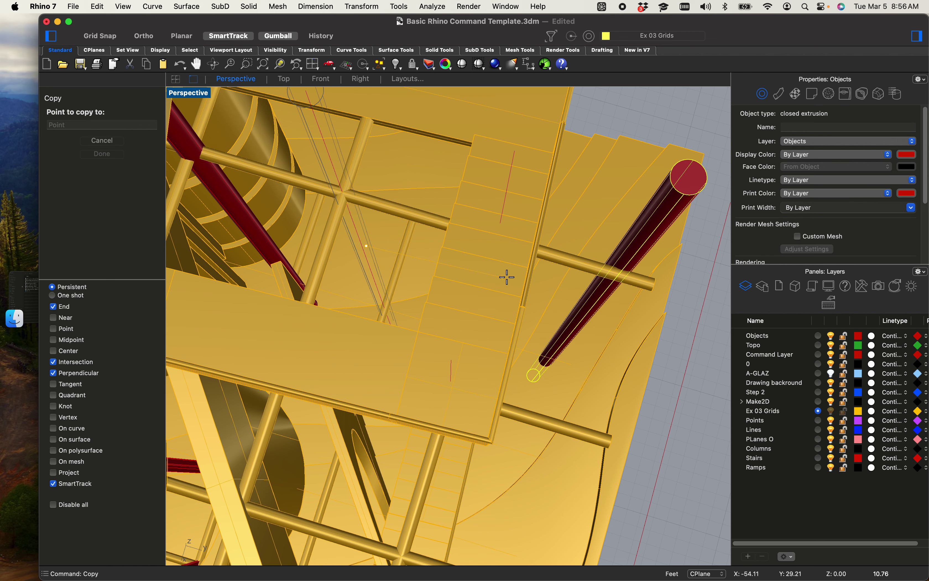
{"action": "left_click", "coordinate": [512, 291]}
{"action": "right_click_drag", "start_coordinate": [512, 309], "coordinate": [482, 365], "text": "shift"}
{"action": "key", "text": "Return"}
{"action": "key", "text": "Escape"}
Step: Examine how the columns, beam grid, wall slabs and staircase flights meet around the tower
{"action": "scroll", "coordinate": [521, 278], "scroll_direction": "down", "scroll_amount": 5}
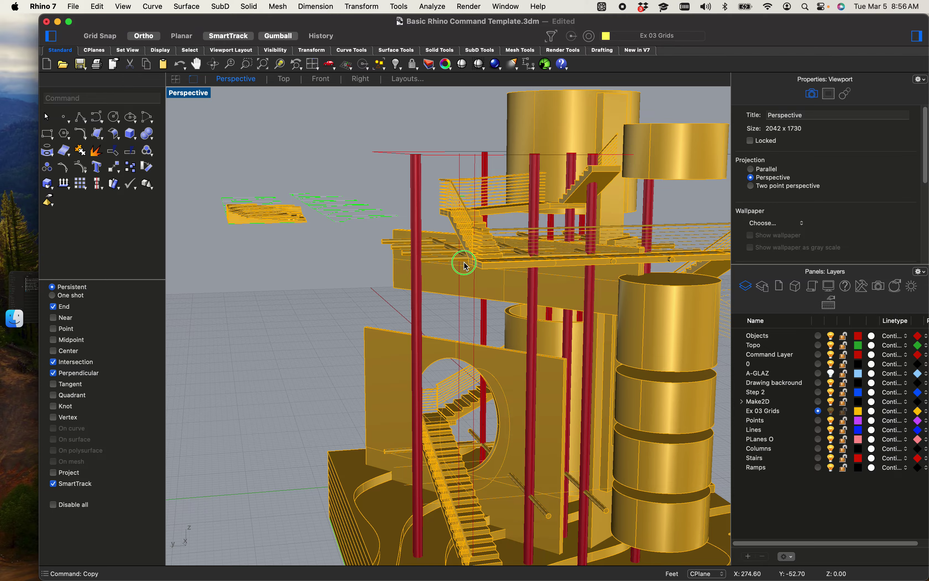
{"action": "right_click_drag", "start_coordinate": [464, 264], "coordinate": [457, 314], "text": "shift"}
{"action": "scroll", "coordinate": [545, 209], "scroll_direction": "up", "scroll_amount": 3}
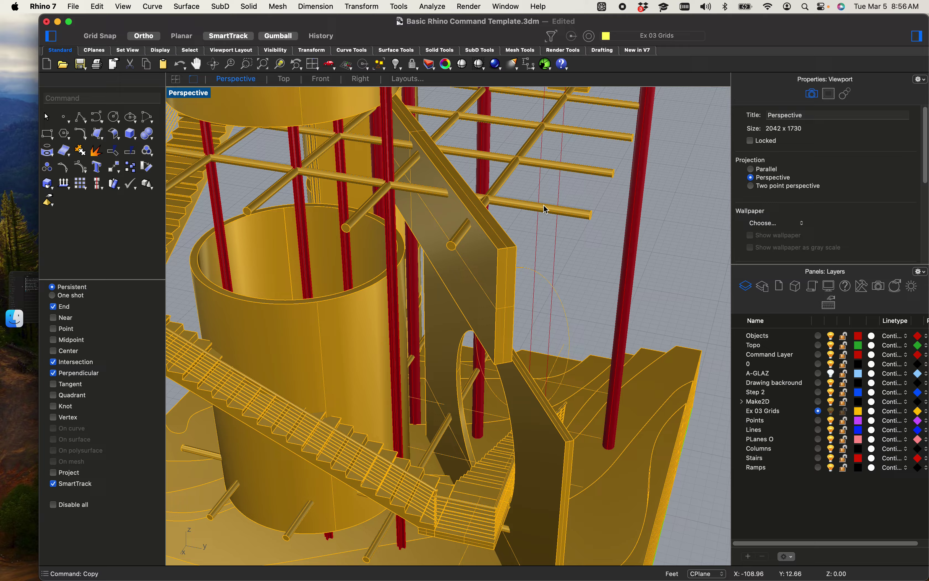
{"action": "left_click", "coordinate": [499, 194]}
{"action": "scroll", "coordinate": [498, 210], "scroll_direction": "down", "scroll_amount": 6}
{"action": "right_click_drag", "start_coordinate": [380, 338], "coordinate": [463, 363]}
{"action": "left_click", "coordinate": [267, 289]}
{"action": "scroll", "coordinate": [270, 282], "scroll_direction": "up", "scroll_amount": 7}
{"action": "right_click_drag", "start_coordinate": [270, 283], "coordinate": [454, 450], "text": "shift"}
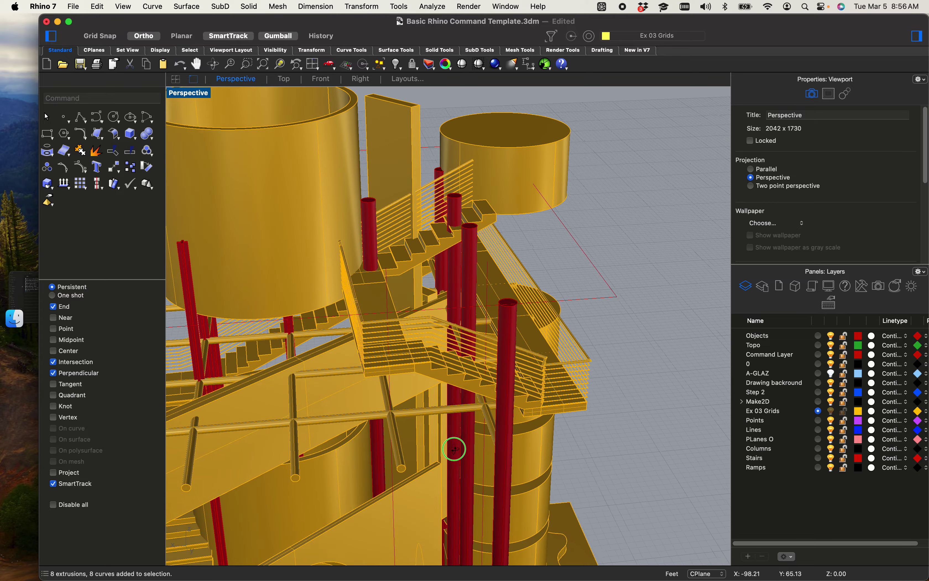
Step: Try to trim the red column that pokes through the upper stair landing, using the grouped staircase as the cutting object
{"action": "scroll", "coordinate": [348, 228], "scroll_direction": "up", "scroll_amount": 5}
{"action": "left_click", "coordinate": [424, 287]}
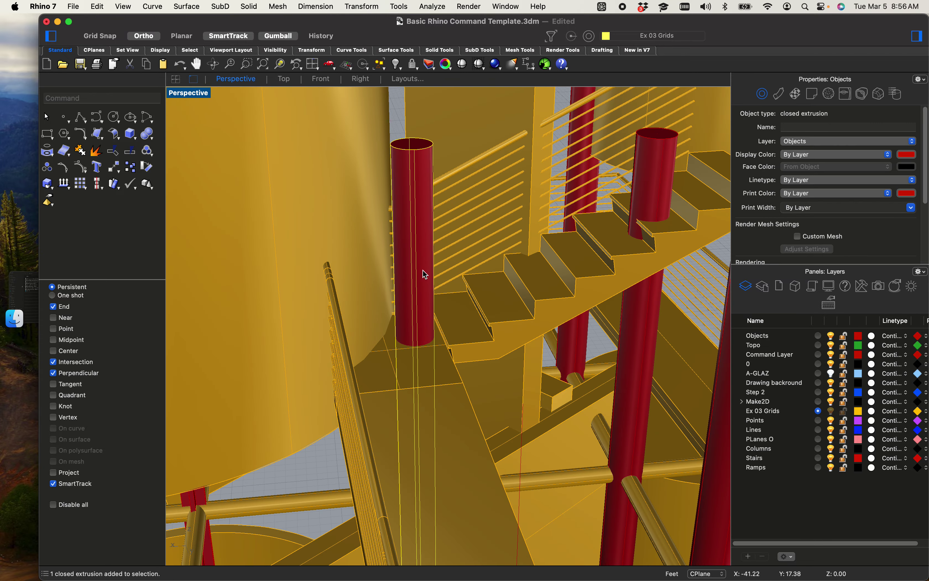
{"action": "scroll", "coordinate": [420, 250], "scroll_direction": "down", "scroll_amount": 3}
{"action": "scroll", "coordinate": [426, 312], "scroll_direction": "up", "scroll_amount": 3}
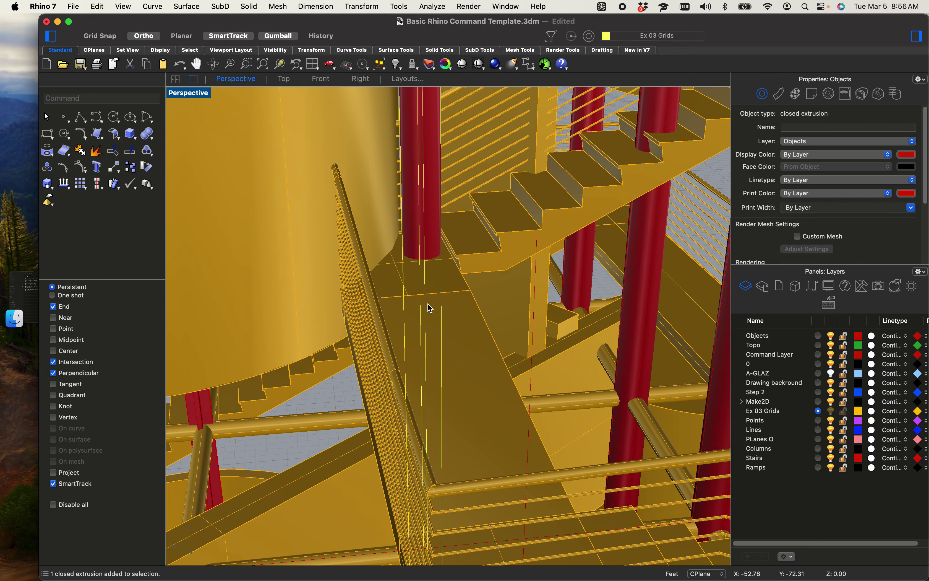
{"action": "left_click", "coordinate": [477, 343]}
{"action": "type", "text": "m"}
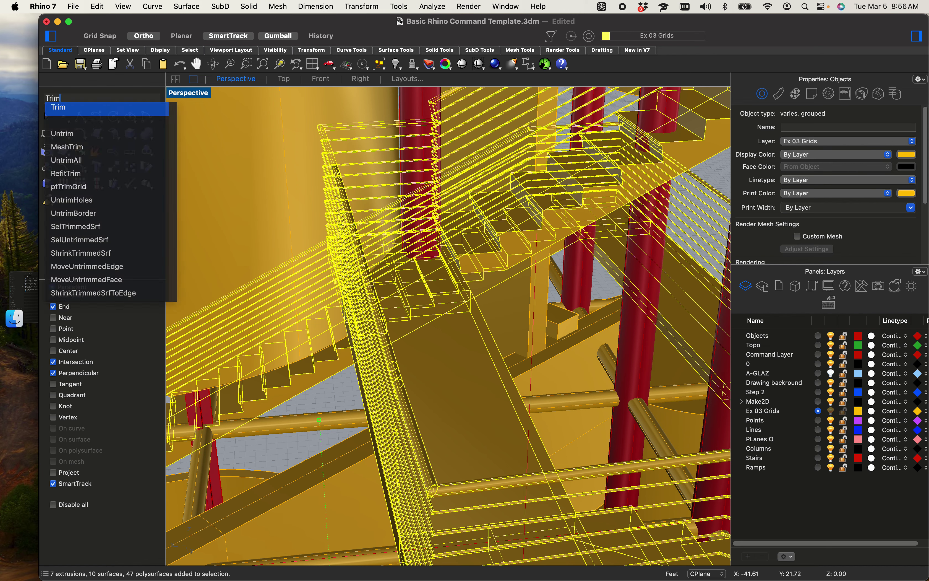
{"action": "key", "text": "Return"}
{"action": "scroll", "coordinate": [441, 240], "scroll_direction": "down", "scroll_amount": 3}
{"action": "left_click", "coordinate": [429, 201]}
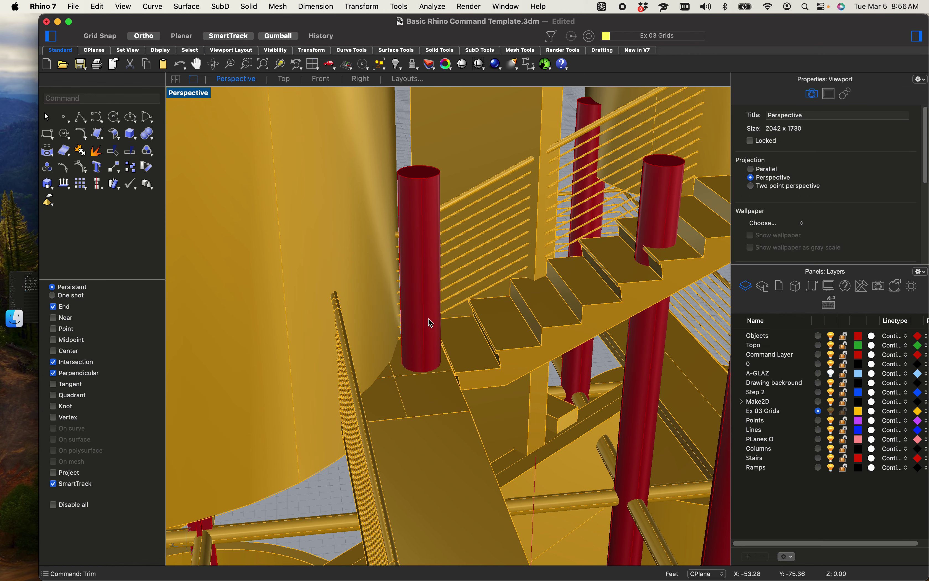
Step: Retry the trim of the landing column against the staircase, working from the underside of the landing
{"action": "right_click_drag", "start_coordinate": [429, 321], "coordinate": [415, 297]}
{"action": "left_click", "coordinate": [380, 519]}
{"action": "scroll", "coordinate": [409, 382], "scroll_direction": "up", "scroll_amount": 6}
{"action": "left_click", "coordinate": [300, 302]}
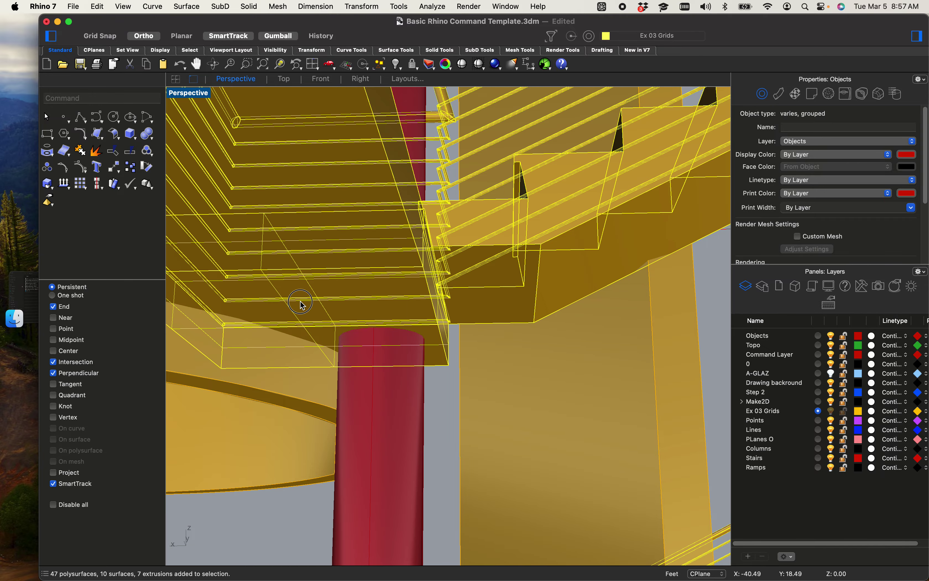
{"action": "scroll", "coordinate": [440, 334], "scroll_direction": "down", "scroll_amount": 8}
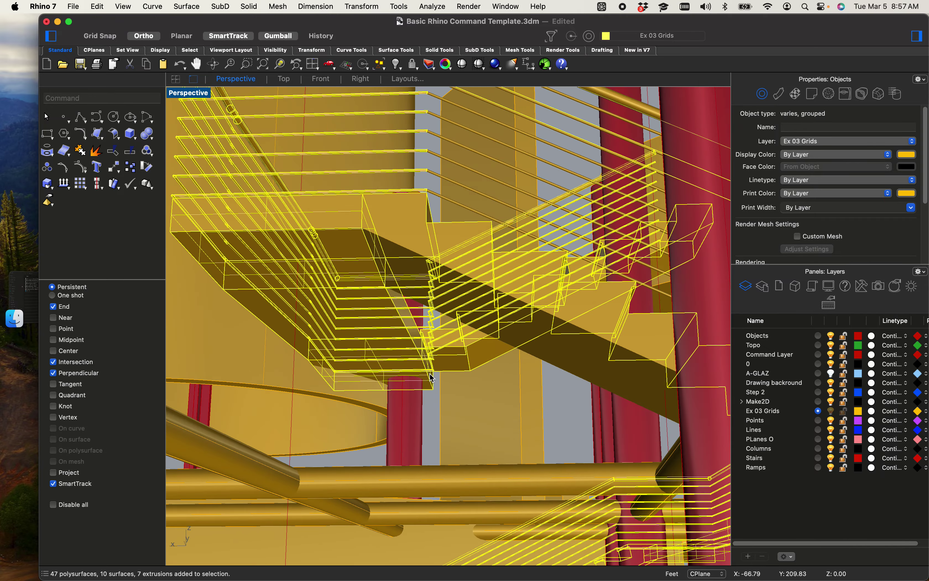
{"action": "type", "text": "tr"}
{"action": "key", "text": "Return"}
{"action": "scroll", "coordinate": [462, 260], "scroll_direction": "up", "scroll_amount": 7}
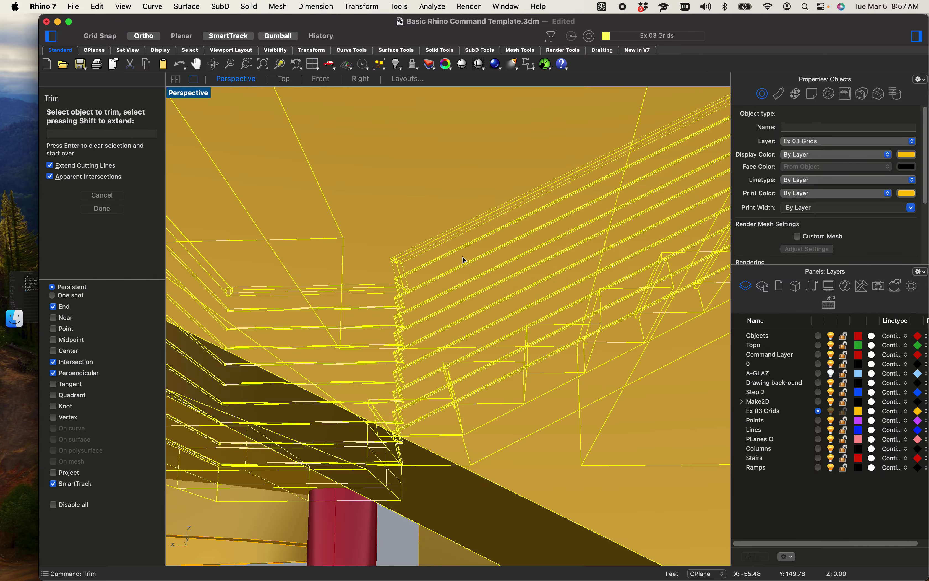
{"action": "right_click_drag", "start_coordinate": [462, 260], "coordinate": [518, 343], "text": "shift"}
{"action": "left_click", "coordinate": [435, 236]}
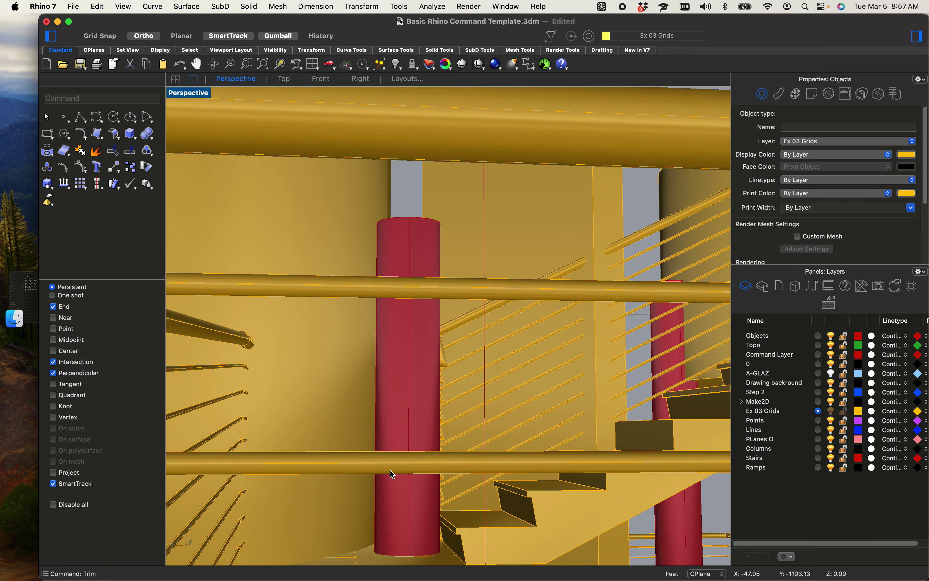
Step: Lower the red column at the upper stair landing vertically until its top is close to the landing level
{"action": "left_click", "coordinate": [404, 369]}
{"action": "right_click_drag", "start_coordinate": [410, 371], "coordinate": [410, 154], "text": "shift"}
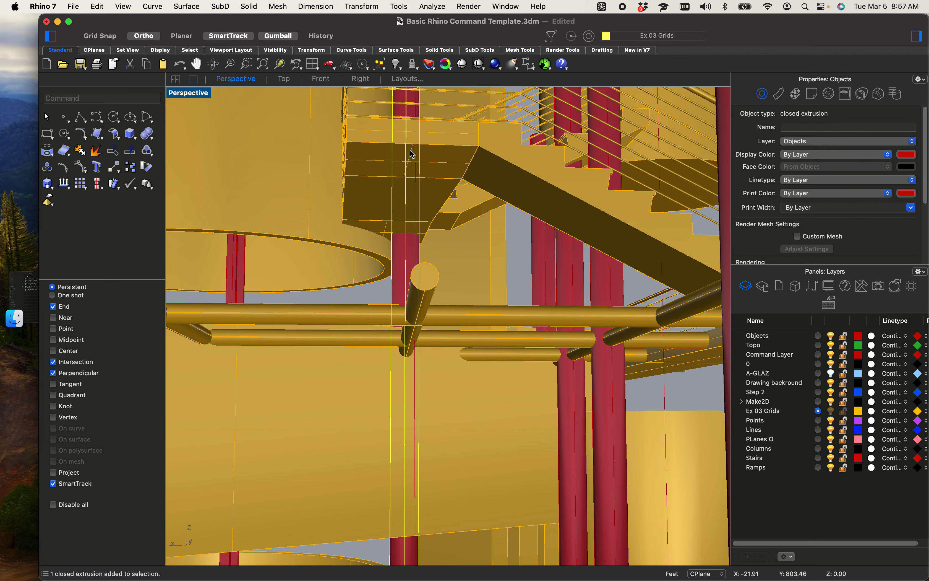
{"action": "scroll", "coordinate": [407, 243], "scroll_direction": "down", "scroll_amount": 8}
{"action": "right_click_drag", "start_coordinate": [407, 343], "coordinate": [407, 317], "text": "shift"}
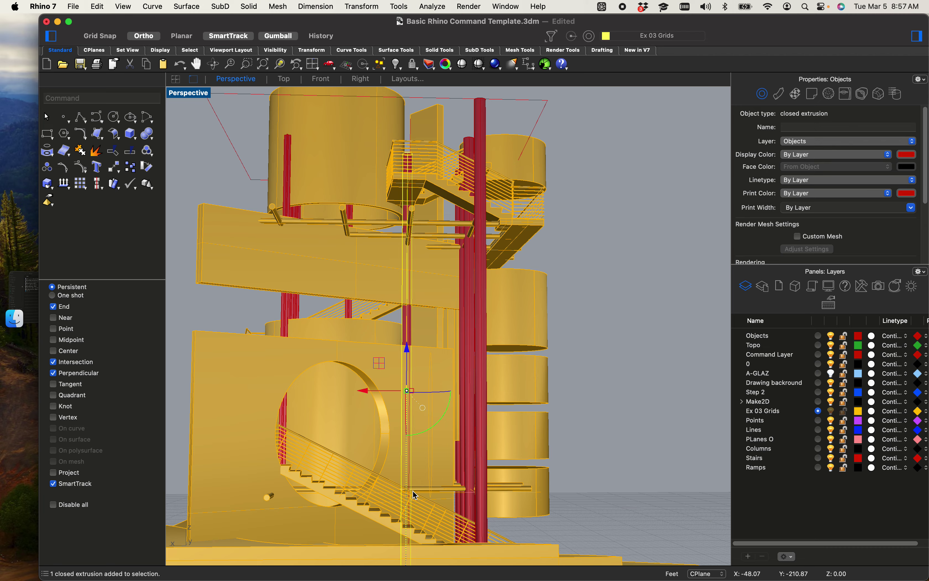
{"action": "scroll", "coordinate": [409, 497], "scroll_direction": "down", "scroll_amount": 5}
{"action": "left_click_drag", "start_coordinate": [409, 505], "coordinate": [409, 482]}
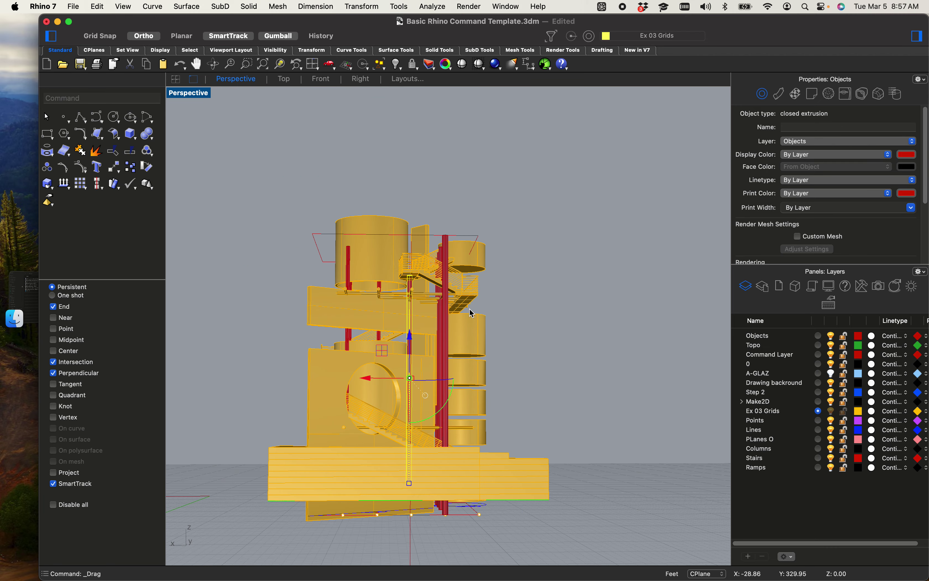
{"action": "left_click", "coordinate": [556, 305]}
Step: Examine from above where the columns meet the upper stair flight, the landing and the large hollow cylinder
{"action": "scroll", "coordinate": [455, 278], "scroll_direction": "up", "scroll_amount": 8}
{"action": "right_click_drag", "start_coordinate": [411, 331], "coordinate": [276, 232], "text": "shift"}
{"action": "scroll", "coordinate": [438, 290], "scroll_direction": "down", "scroll_amount": 5}
{"action": "scroll", "coordinate": [299, 232], "scroll_direction": "up", "scroll_amount": 7}
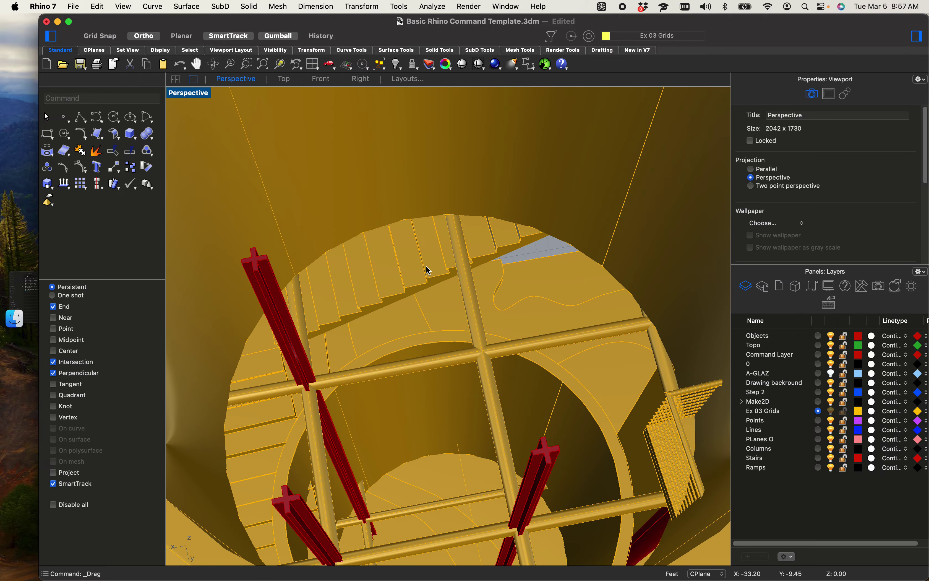
{"action": "scroll", "coordinate": [322, 290], "scroll_direction": "down", "scroll_amount": 7}
{"action": "right_click_drag", "start_coordinate": [404, 331], "coordinate": [346, 356], "text": "shift"}
{"action": "scroll", "coordinate": [442, 376], "scroll_direction": "up", "scroll_amount": 10}
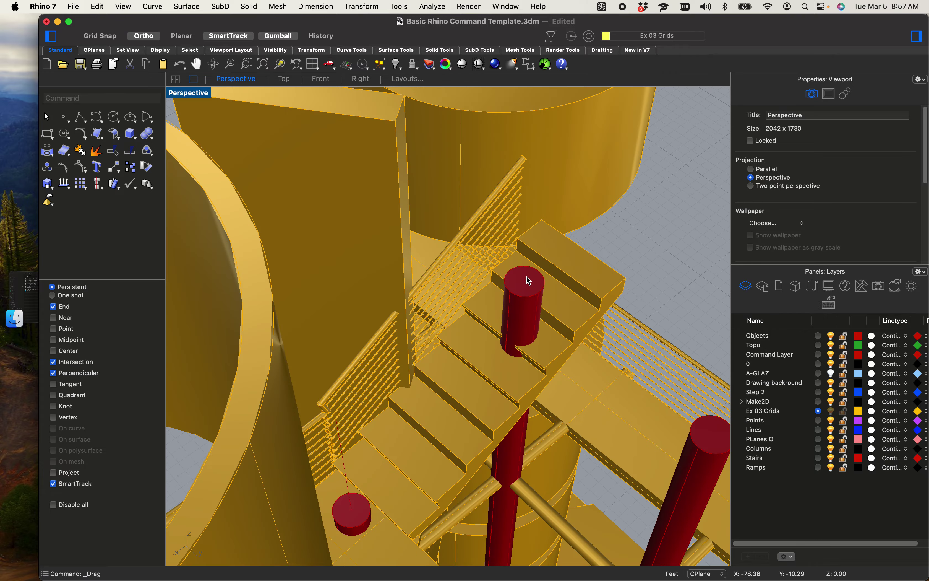
{"action": "left_click", "coordinate": [528, 304]}
{"action": "right_click_drag", "start_coordinate": [527, 336], "coordinate": [572, 278]}
Step: Lower the landing column a little further so its top no longer projects above the landing floor
{"action": "left_click", "coordinate": [400, 313]}
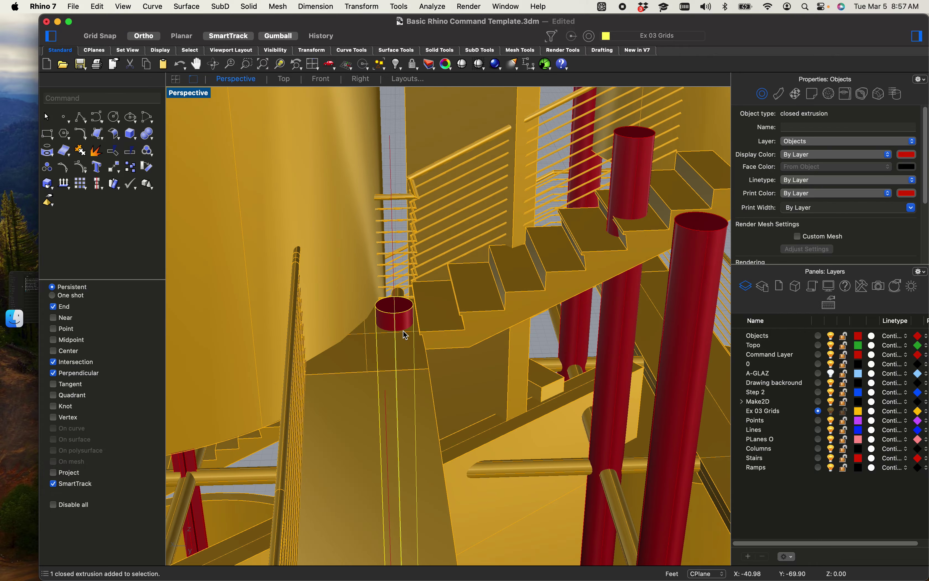
{"action": "scroll", "coordinate": [407, 358], "scroll_direction": "down", "scroll_amount": 10}
{"action": "right_click_drag", "start_coordinate": [410, 398], "coordinate": [410, 350], "text": "shift"}
{"action": "scroll", "coordinate": [407, 480], "scroll_direction": "up", "scroll_amount": 6}
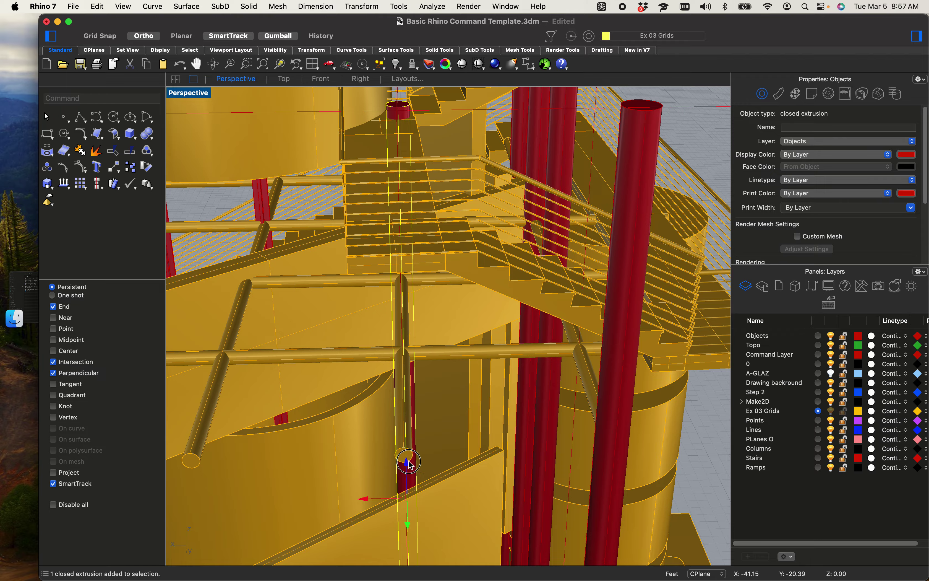
{"action": "left_click_drag", "start_coordinate": [406, 462], "coordinate": [406, 480]}
{"action": "right_click_drag", "start_coordinate": [585, 319], "coordinate": [666, 324], "text": "shift"}
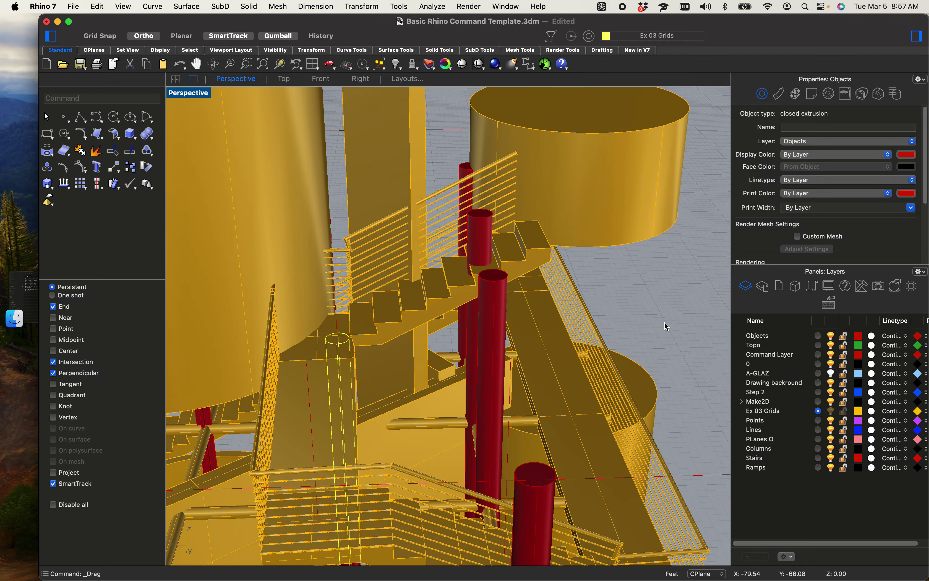
{"action": "left_click", "coordinate": [666, 324]}
Step: Lower the red column piercing the top steps of the upper flight so its top sits beneath the stair
{"action": "left_click", "coordinate": [479, 244]}
{"action": "scroll", "coordinate": [480, 238], "scroll_direction": "up", "scroll_amount": 5}
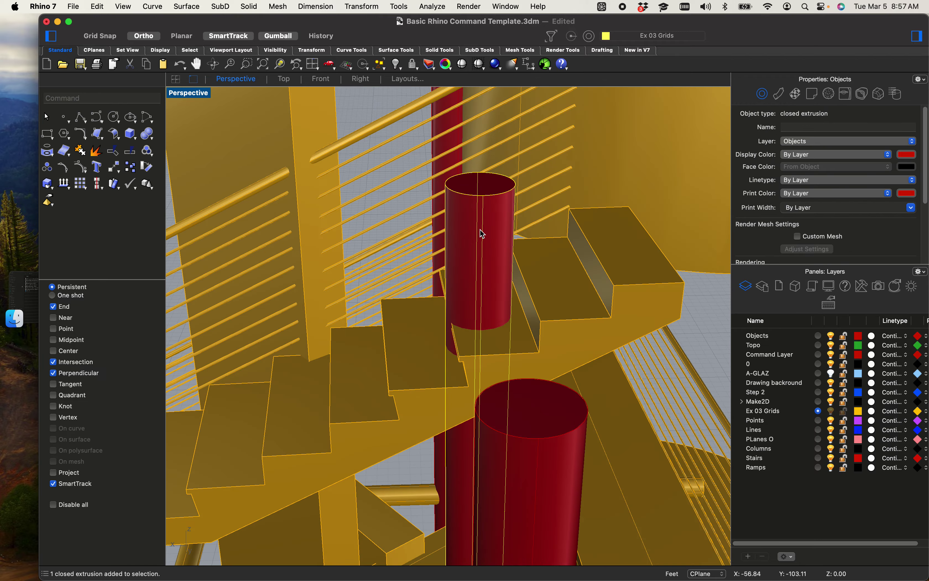
{"action": "scroll", "coordinate": [481, 234], "scroll_direction": "down", "scroll_amount": 10}
{"action": "right_click_drag", "start_coordinate": [481, 237], "coordinate": [409, 212]}
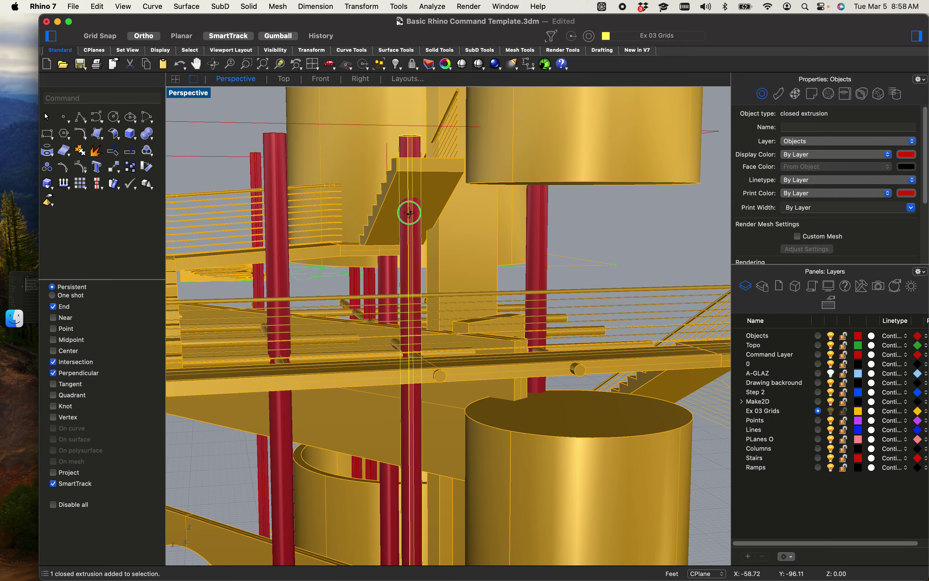
{"action": "scroll", "coordinate": [385, 178], "scroll_direction": "up", "scroll_amount": 3}
{"action": "scroll", "coordinate": [425, 357], "scroll_direction": "down", "scroll_amount": 2}
{"action": "scroll", "coordinate": [403, 357], "scroll_direction": "up", "scroll_amount": 2}
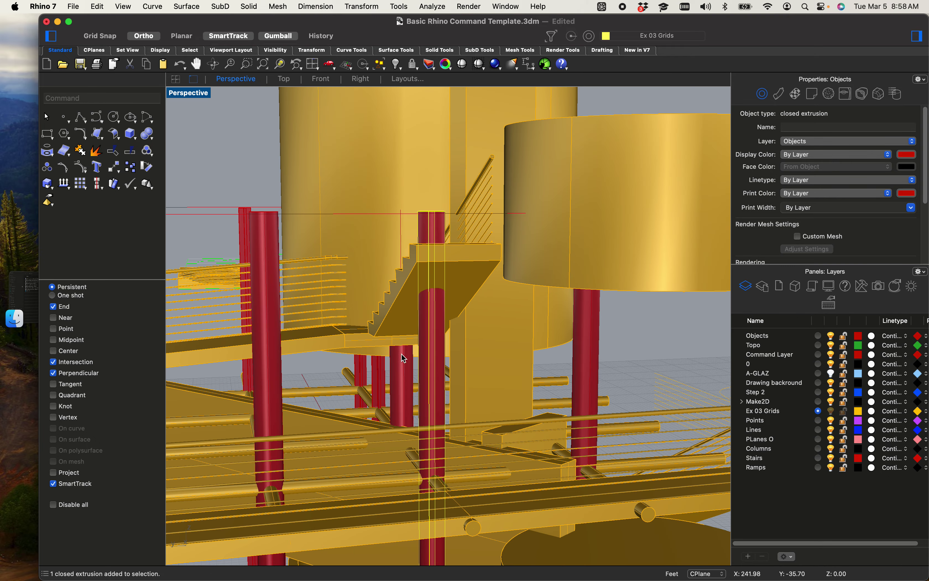
{"action": "left_click_drag", "start_coordinate": [437, 240], "coordinate": [438, 247]}
{"action": "scroll", "coordinate": [437, 247], "scroll_direction": "down", "scroll_amount": 5}
{"action": "key", "text": "super+z"}
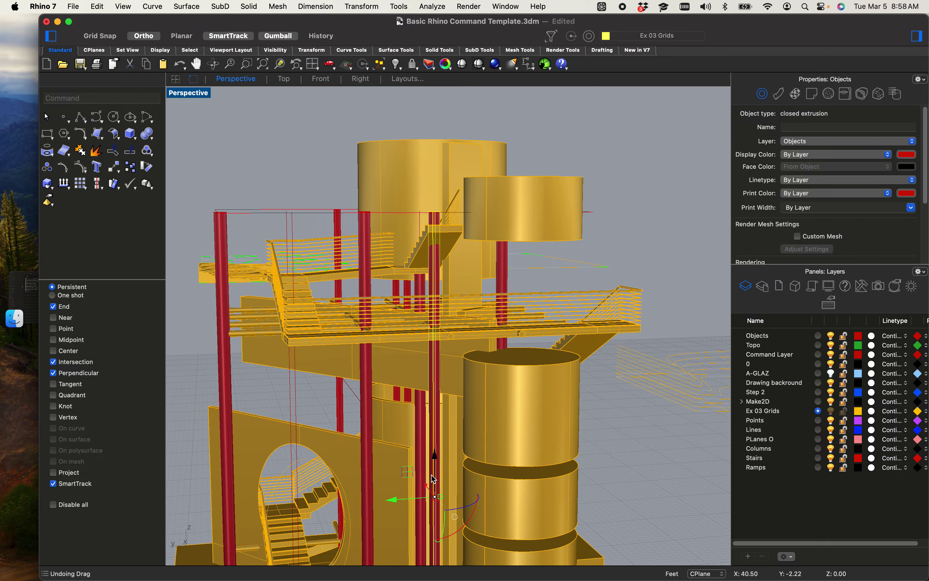
{"action": "left_click_drag", "start_coordinate": [440, 457], "coordinate": [440, 464]}
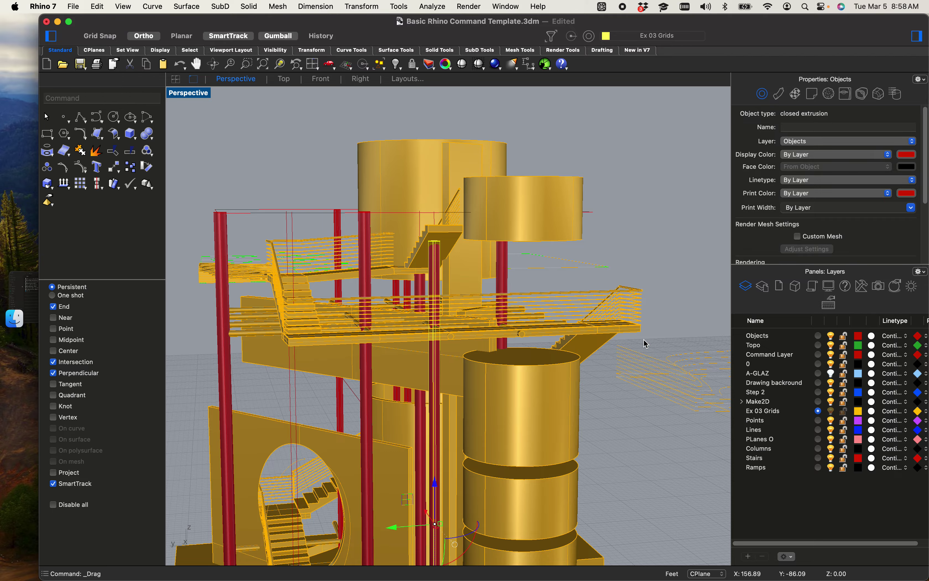
{"action": "left_click", "coordinate": [681, 230]}
{"action": "scroll", "coordinate": [422, 246], "scroll_direction": "up", "scroll_amount": 10}
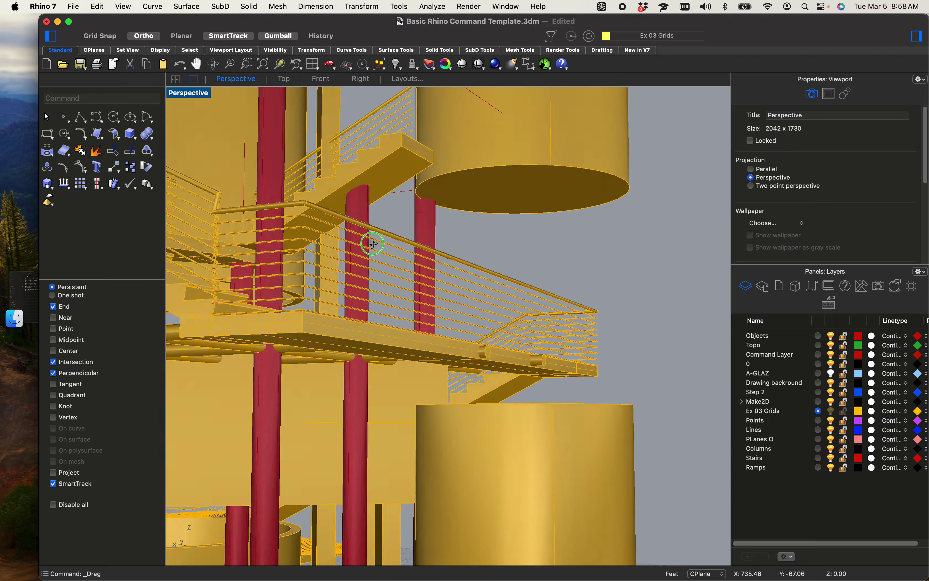
Step: Examine the staircase and the red columns around the drums from several angles
{"action": "right_click_drag", "start_coordinate": [372, 243], "coordinate": [422, 278]}
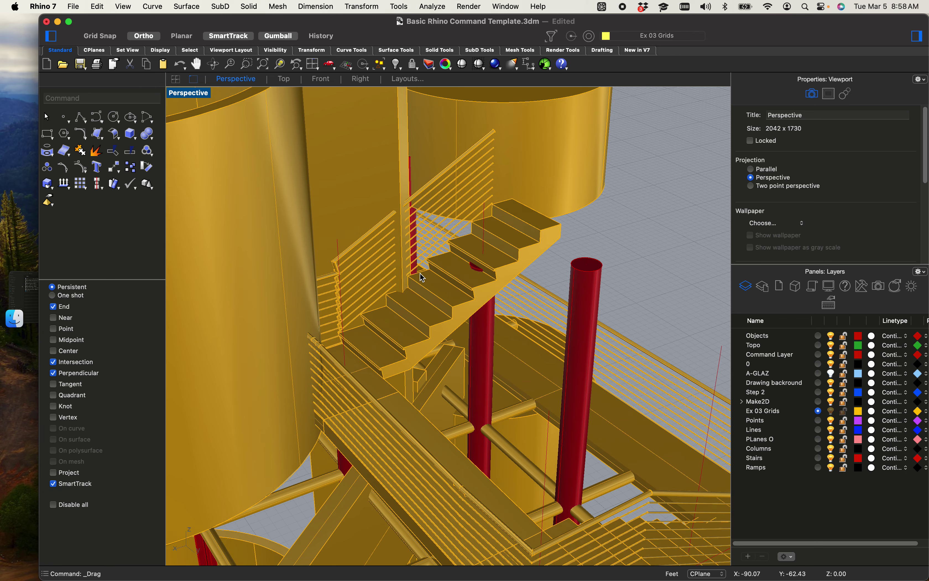
{"action": "left_click", "coordinate": [483, 387]}
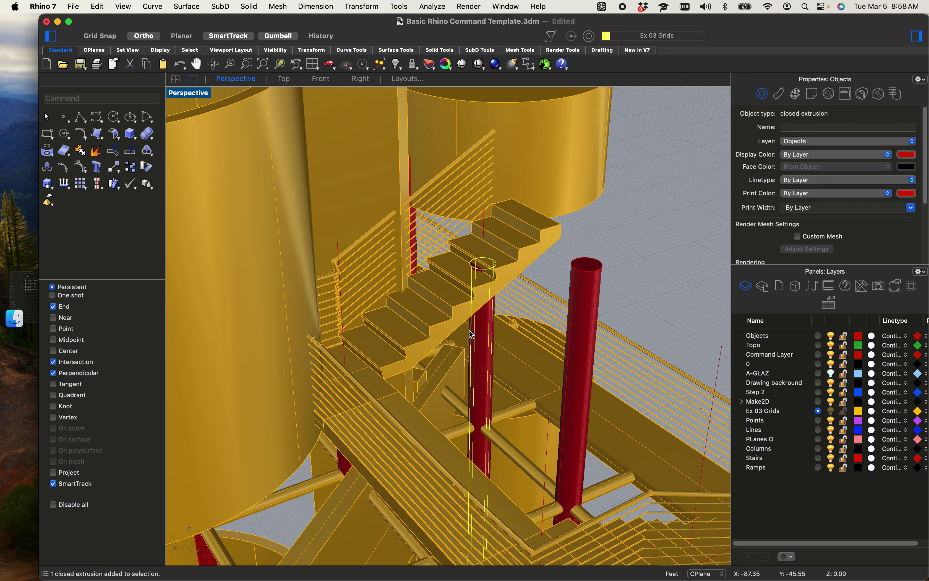
{"action": "scroll", "coordinate": [475, 327], "scroll_direction": "down", "scroll_amount": 10}
{"action": "scroll", "coordinate": [344, 313], "scroll_direction": "up", "scroll_amount": 6}
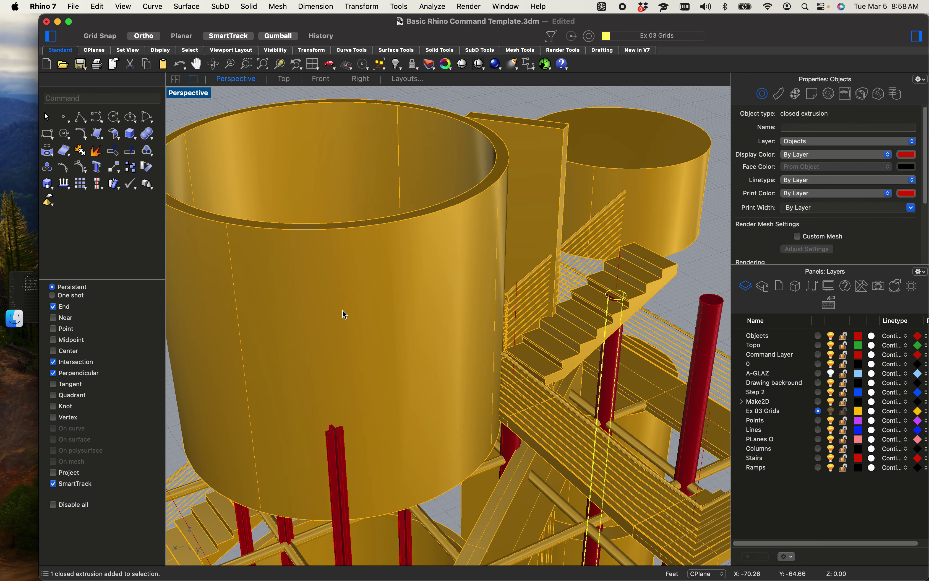
{"action": "right_click_drag", "start_coordinate": [344, 313], "coordinate": [502, 331]}
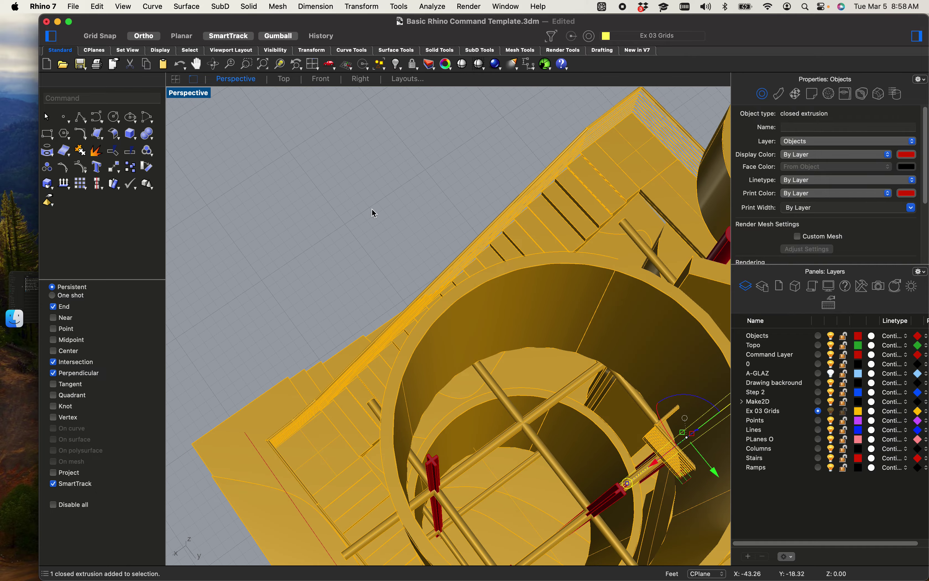
{"action": "left_click", "coordinate": [372, 208]}
{"action": "right_click_drag", "start_coordinate": [439, 253], "coordinate": [388, 233], "text": "shift"}
{"action": "right_click_drag", "start_coordinate": [508, 357], "coordinate": [484, 269], "text": "shift"}
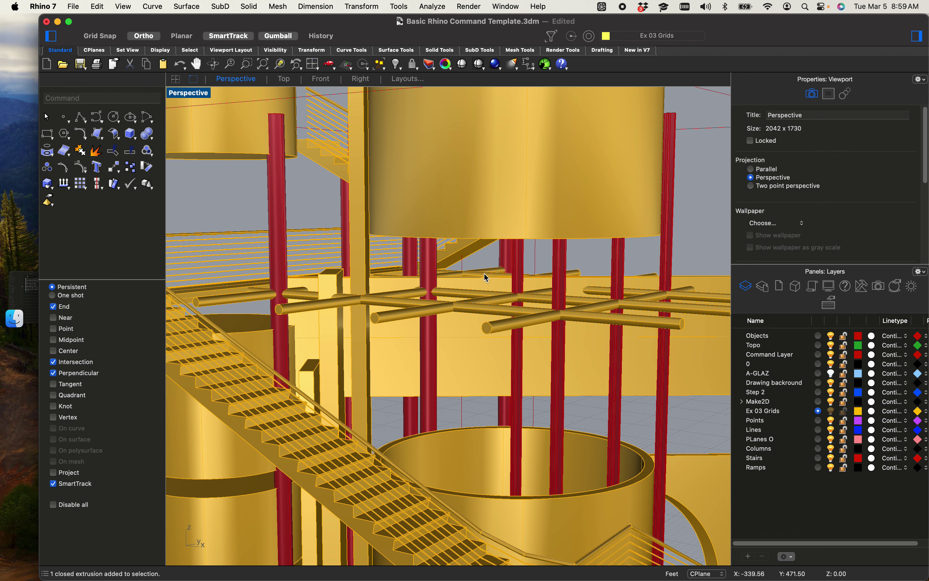
Step: Move the grouped grid of horizontal pipes straight up to the tops of the red columns
{"action": "scroll", "coordinate": [452, 347], "scroll_direction": "down", "scroll_amount": 5}
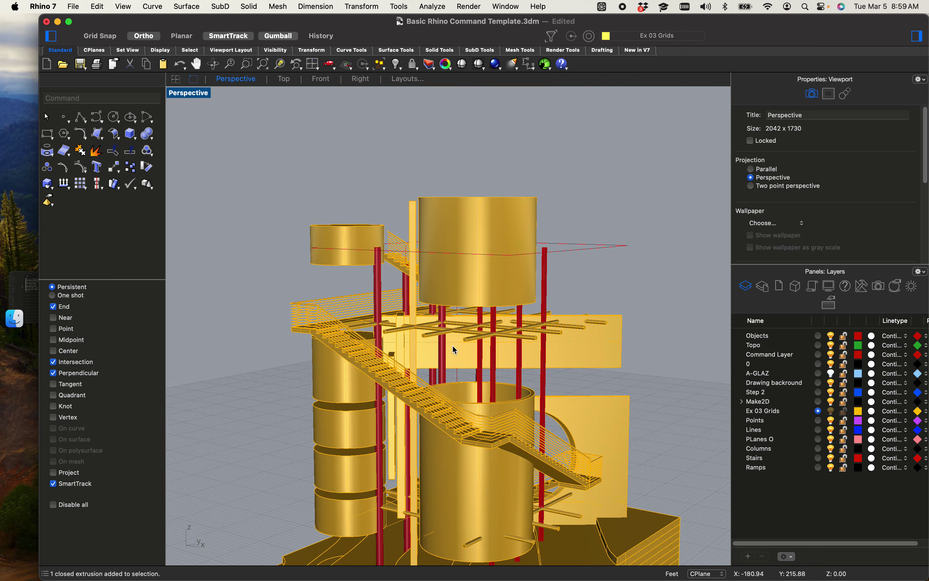
{"action": "scroll", "coordinate": [438, 323], "scroll_direction": "up", "scroll_amount": 5}
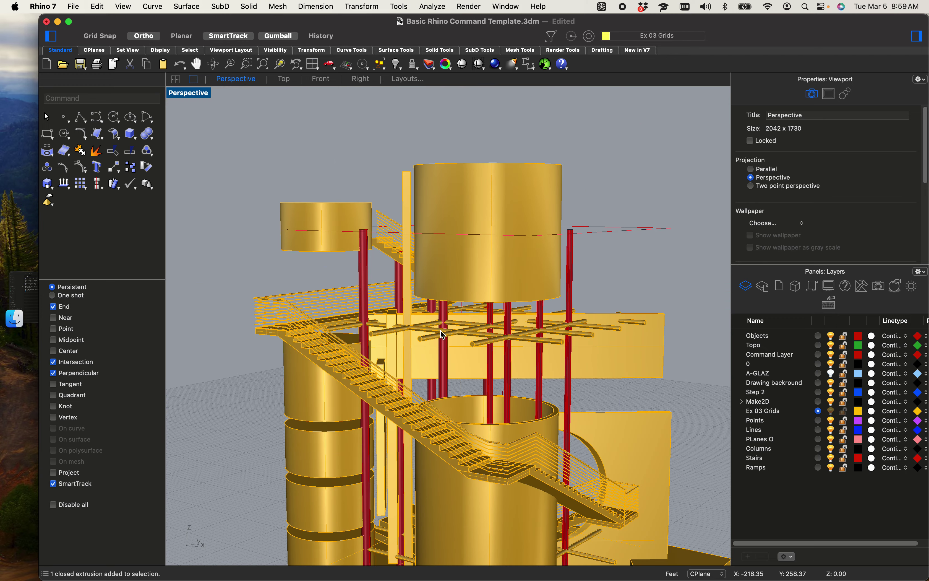
{"action": "right_click_drag", "start_coordinate": [476, 324], "coordinate": [498, 302], "text": "shift"}
{"action": "left_click", "coordinate": [499, 302]}
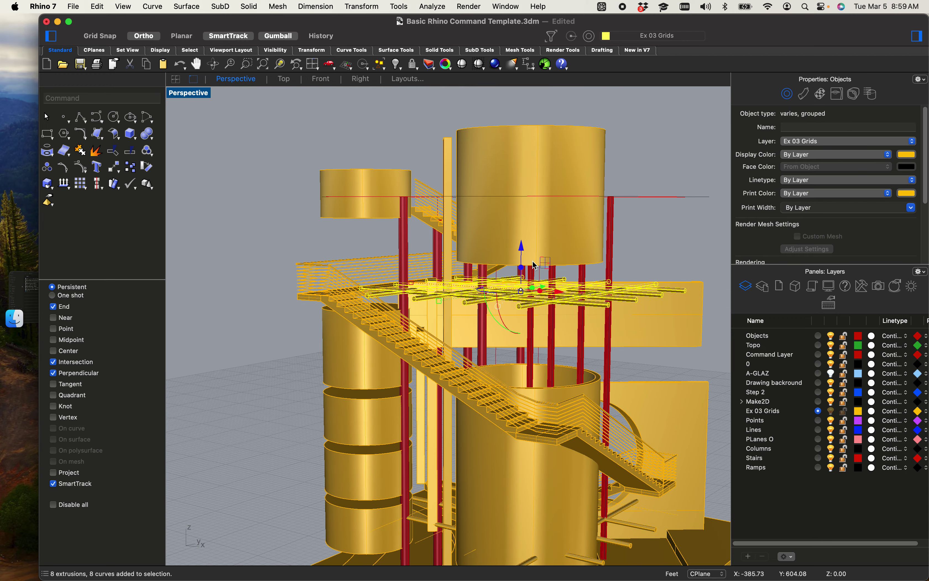
{"action": "left_click_drag", "start_coordinate": [525, 258], "coordinate": [529, 164]}
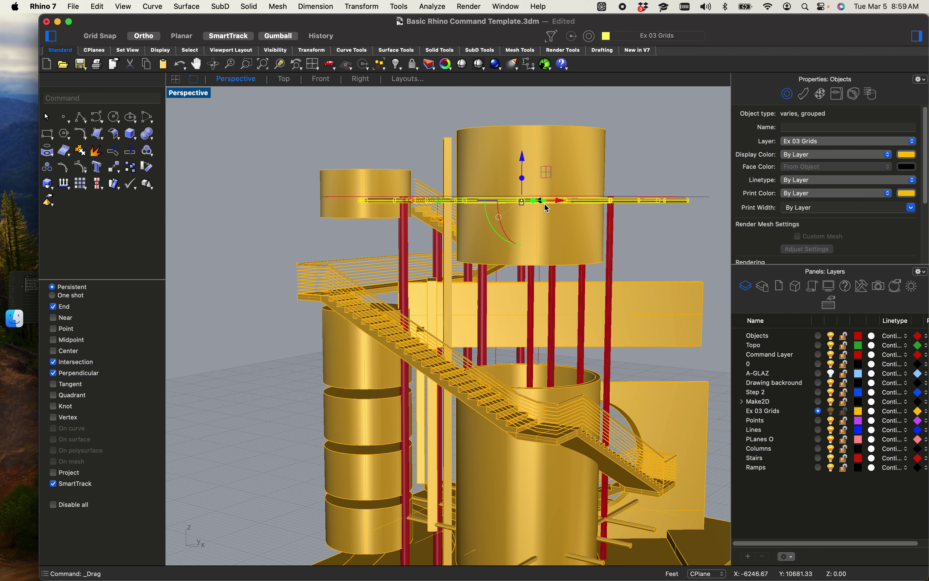
{"action": "left_click", "coordinate": [315, 195]}
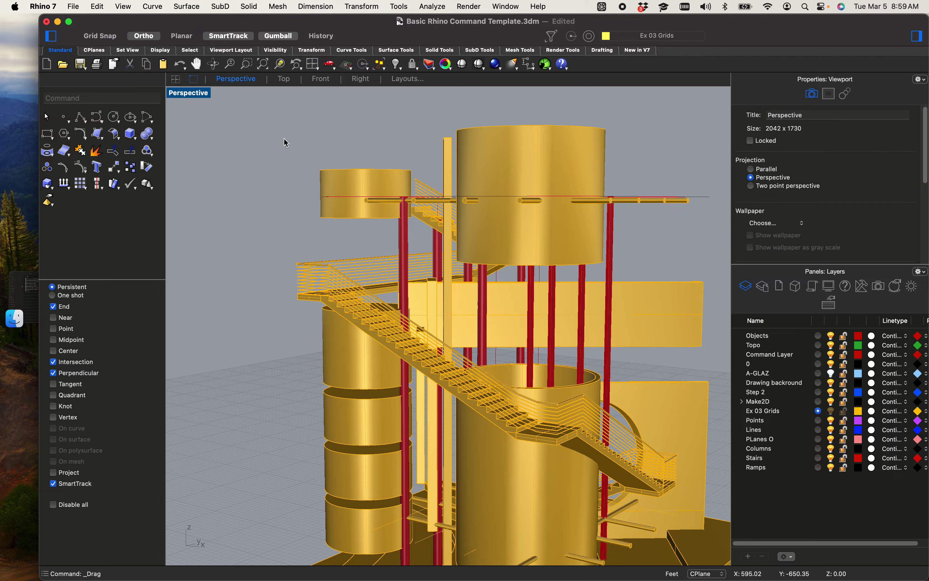
Step: Examine the raised pipe grid at the column tops and the lower pipes around the tower base
{"action": "scroll", "coordinate": [315, 195], "scroll_direction": "up", "scroll_amount": 5}
{"action": "right_click_drag", "start_coordinate": [377, 305], "coordinate": [472, 293]}
{"action": "scroll", "coordinate": [297, 243], "scroll_direction": "up", "scroll_amount": 8}
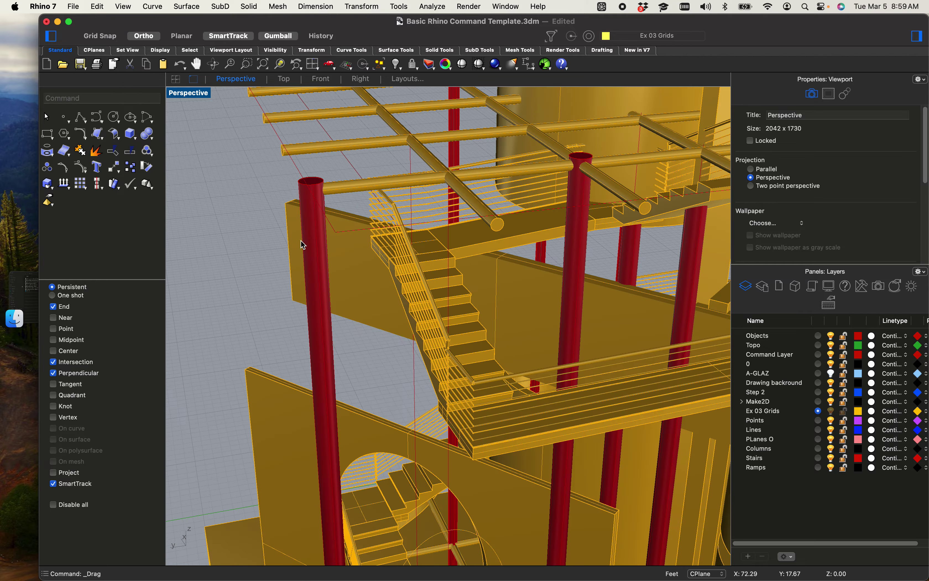
{"action": "scroll", "coordinate": [300, 244], "scroll_direction": "down", "scroll_amount": 8}
{"action": "right_click_drag", "start_coordinate": [303, 247], "coordinate": [141, 295]}
{"action": "right_click_drag", "start_coordinate": [356, 295], "coordinate": [391, 283]}
{"action": "scroll", "coordinate": [393, 323], "scroll_direction": "up", "scroll_amount": 5}
{"action": "left_click", "coordinate": [413, 319]}
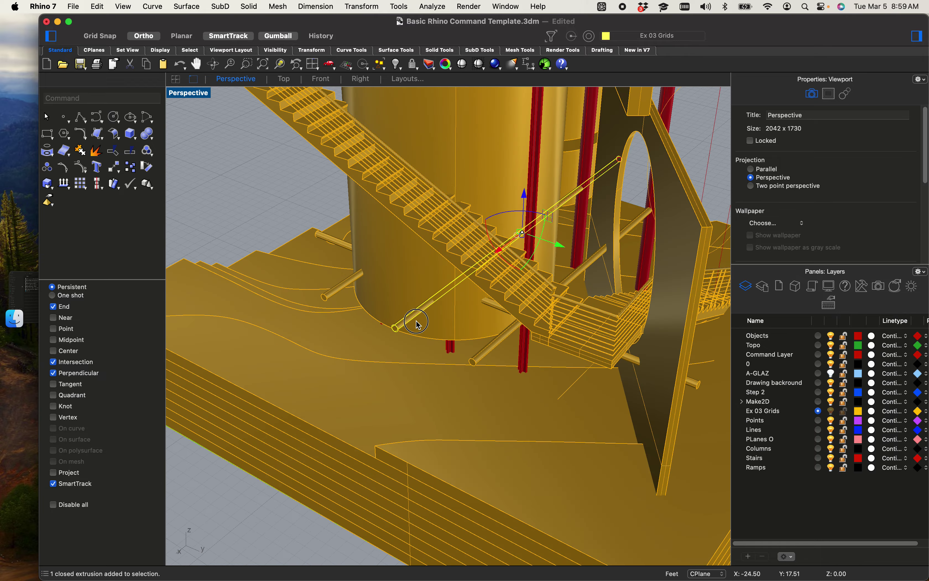
{"action": "right_click_drag", "start_coordinate": [431, 320], "coordinate": [337, 344]}
{"action": "scroll", "coordinate": [338, 344], "scroll_direction": "down", "scroll_amount": 6}
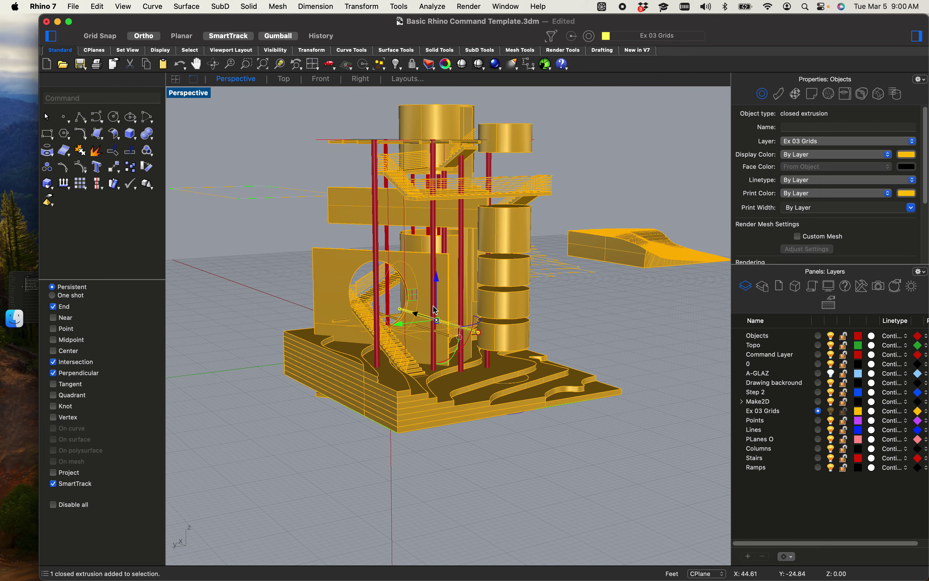
{"action": "right_click_drag", "start_coordinate": [446, 312], "coordinate": [388, 340], "text": "shift"}
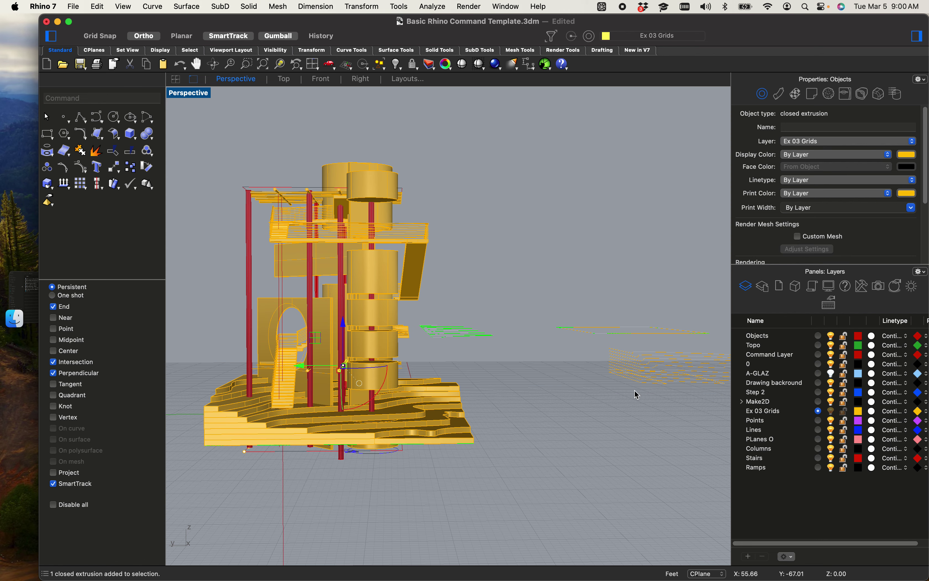
{"action": "scroll", "coordinate": [384, 410], "scroll_direction": "up", "scroll_amount": 5}
{"action": "scroll", "coordinate": [385, 414], "scroll_direction": "down", "scroll_amount": 5}
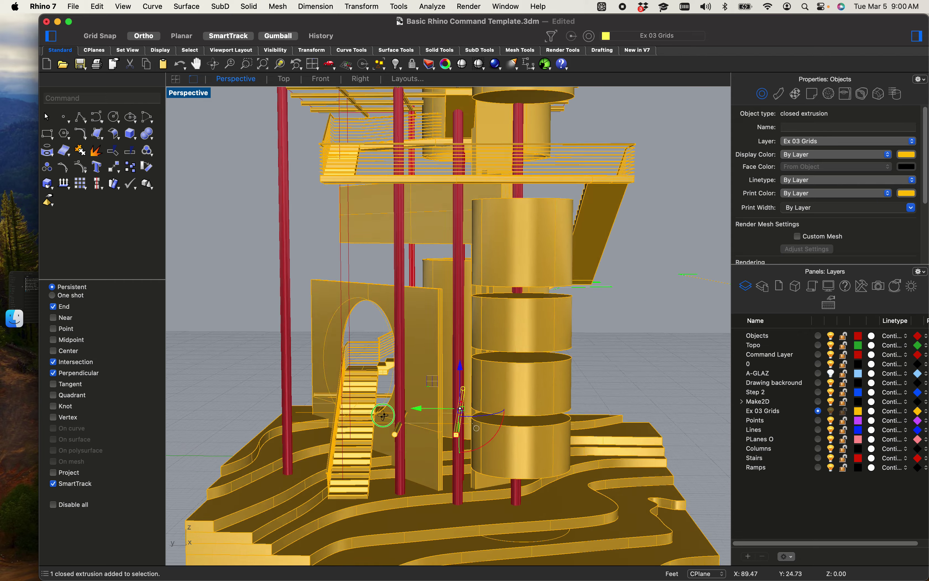
{"action": "right_click_drag", "start_coordinate": [409, 376], "coordinate": [395, 375]}
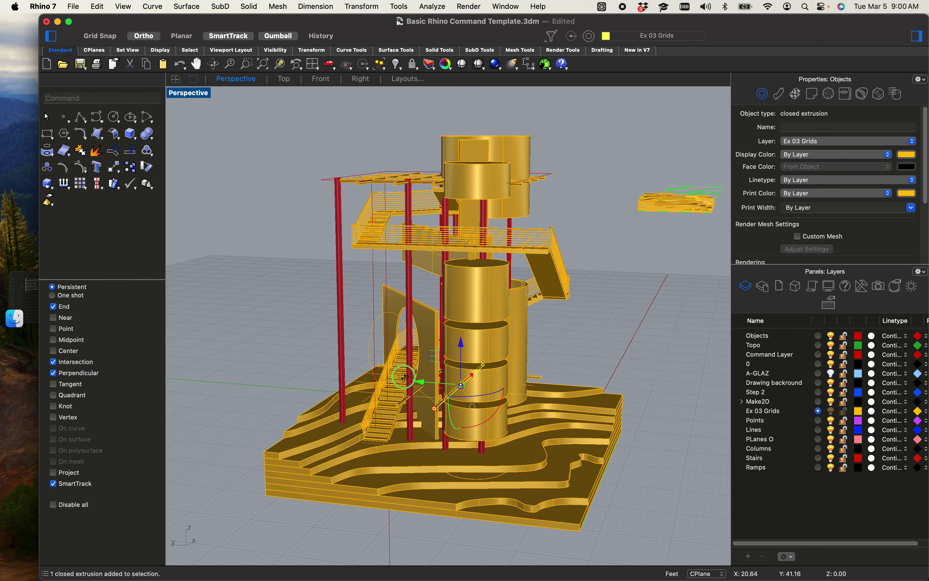
Step: Hide all layers except the current Ex 03 Grids layer
{"action": "left_click", "coordinate": [831, 337]}
{"action": "left_click", "coordinate": [831, 354]}
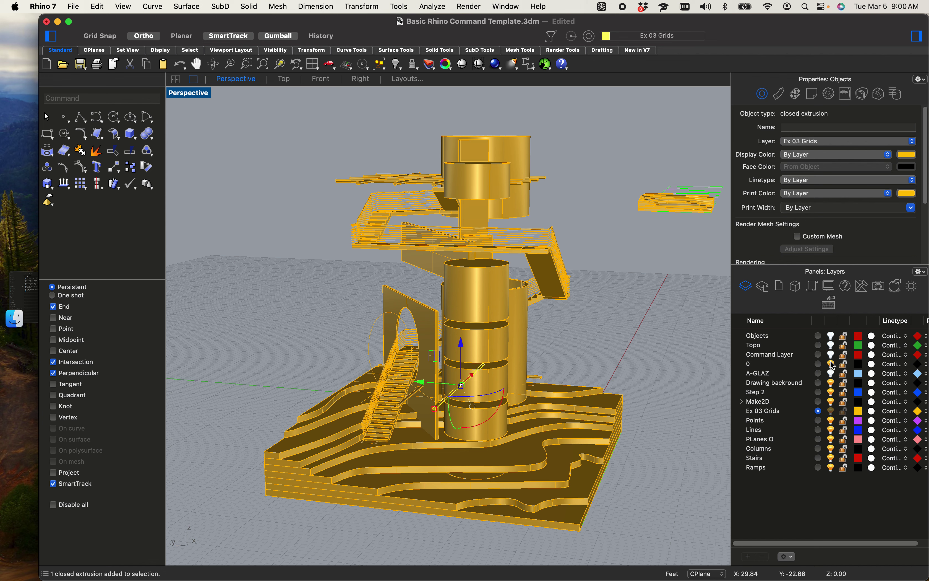
{"action": "left_click", "coordinate": [831, 364]}
{"action": "left_click", "coordinate": [832, 383]}
{"action": "left_click", "coordinate": [831, 392]}
{"action": "left_click", "coordinate": [831, 401]}
{"action": "left_click", "coordinate": [831, 420]}
{"action": "left_click", "coordinate": [832, 429]}
{"action": "left_click", "coordinate": [831, 439]}
{"action": "left_click", "coordinate": [832, 457]}
{"action": "left_click", "coordinate": [831, 467]}
Step: Make Points the current layer and switch the Ex 03 Grids layer off and back on to check its contents
{"action": "left_click", "coordinate": [821, 420]}
{"action": "left_click", "coordinate": [831, 411]}
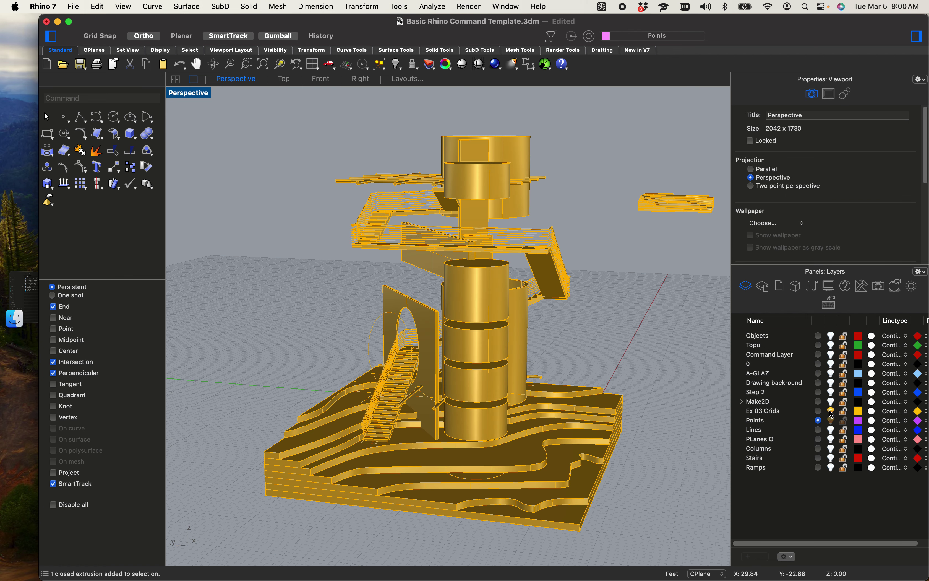
{"action": "left_click", "coordinate": [831, 411]}
{"action": "left_click", "coordinate": [831, 411]}
{"action": "left_click", "coordinate": [831, 411]}
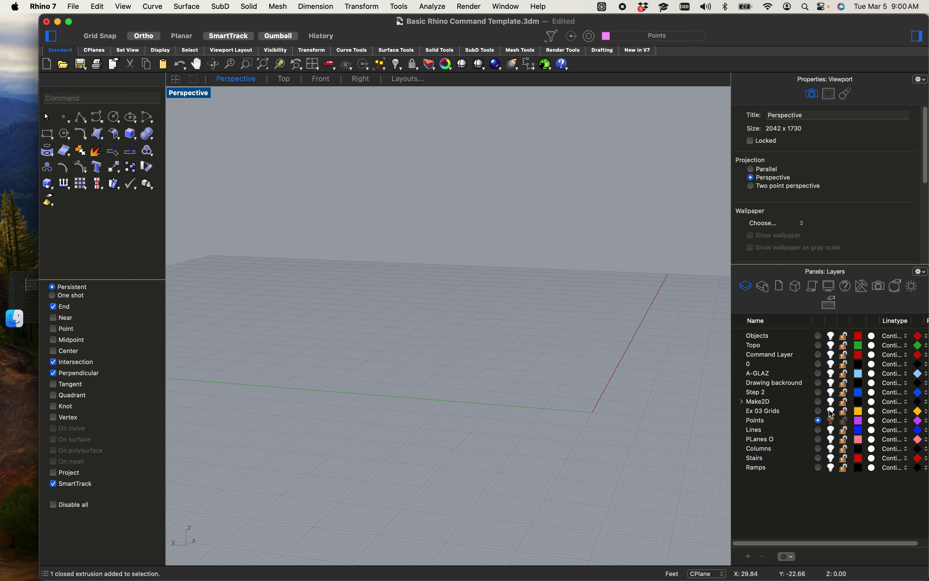
{"action": "left_click", "coordinate": [831, 412]}
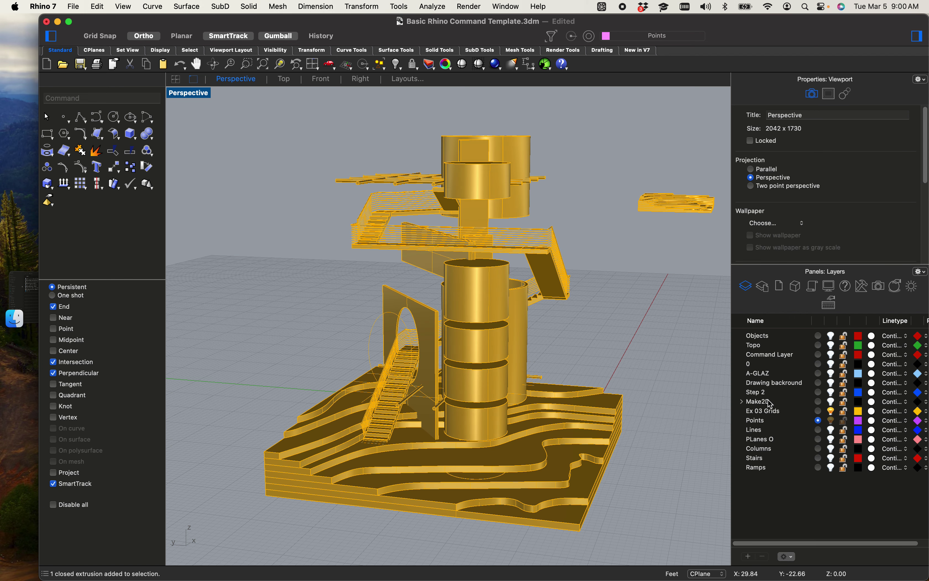
Step: Select the four stacked cylindrical drums together with the smaller drum above the walkway
{"action": "left_click", "coordinate": [461, 309]}
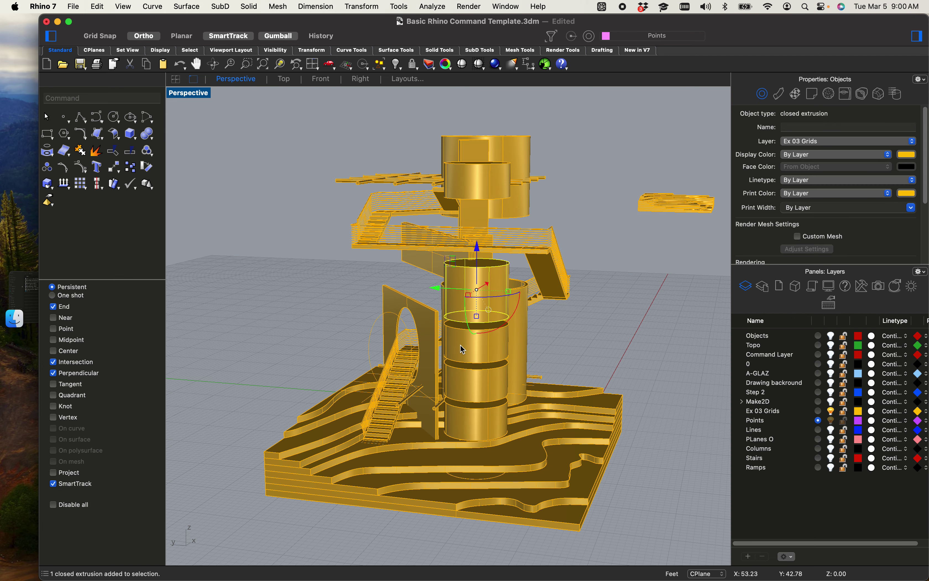
{"action": "left_click", "coordinate": [460, 348], "text": "shift"}
{"action": "left_click", "coordinate": [461, 388], "text": "shift"}
{"action": "left_click", "coordinate": [460, 430], "text": "shift"}
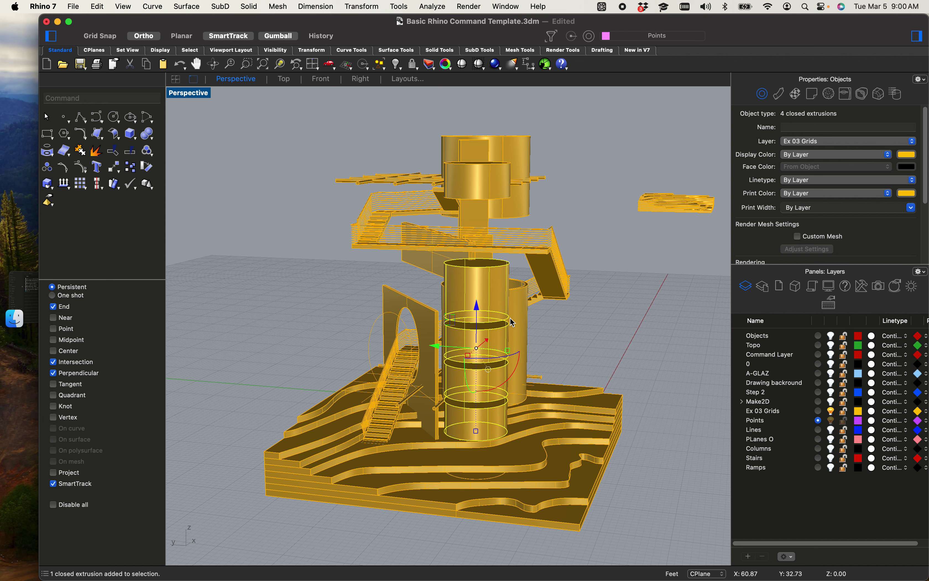
{"action": "left_click", "coordinate": [489, 190], "text": "shift"}
Step: Create a layer named Vertical drums and assign the five selected drums to it
{"action": "left_click", "coordinate": [749, 560]}
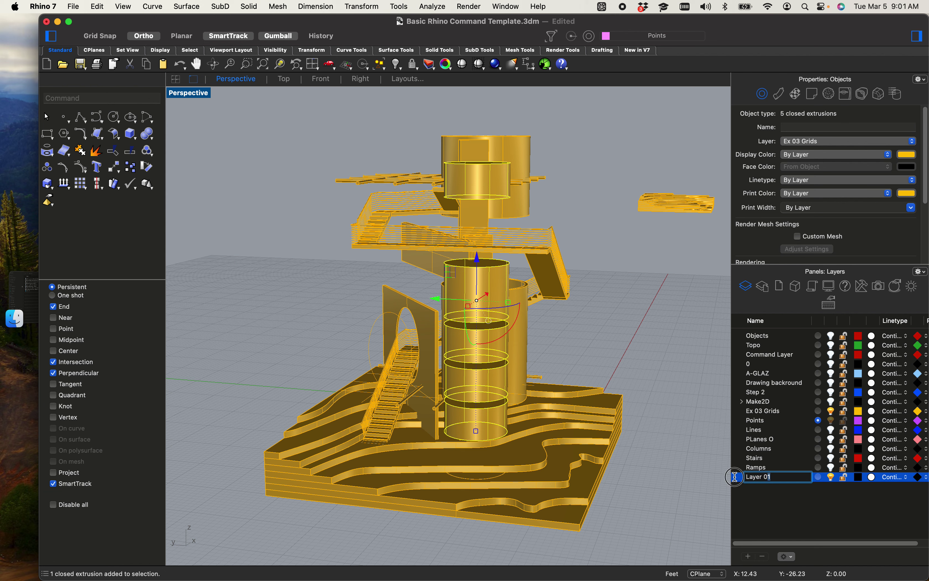
{"action": "type", "text": "Vertical drums"}
{"action": "key", "text": "Return"}
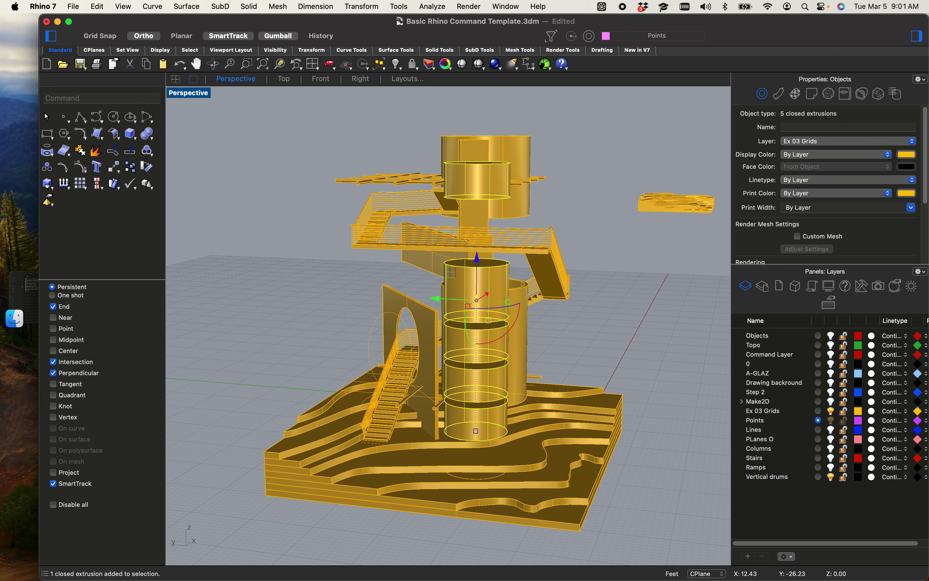
{"action": "right_click", "coordinate": [505, 296]}
{"action": "left_click", "coordinate": [786, 481]}
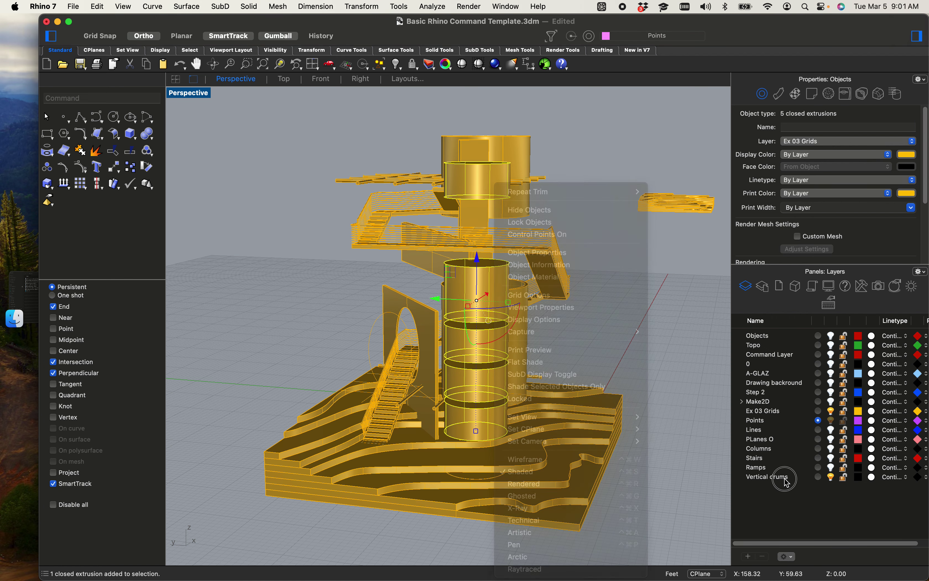
{"action": "right_click", "coordinate": [785, 480]}
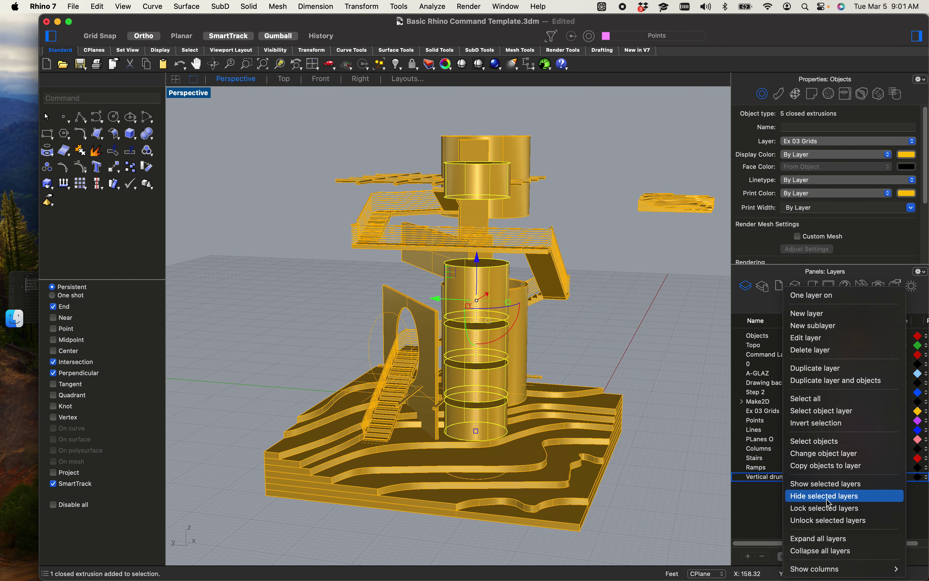
{"action": "left_click", "coordinate": [825, 456]}
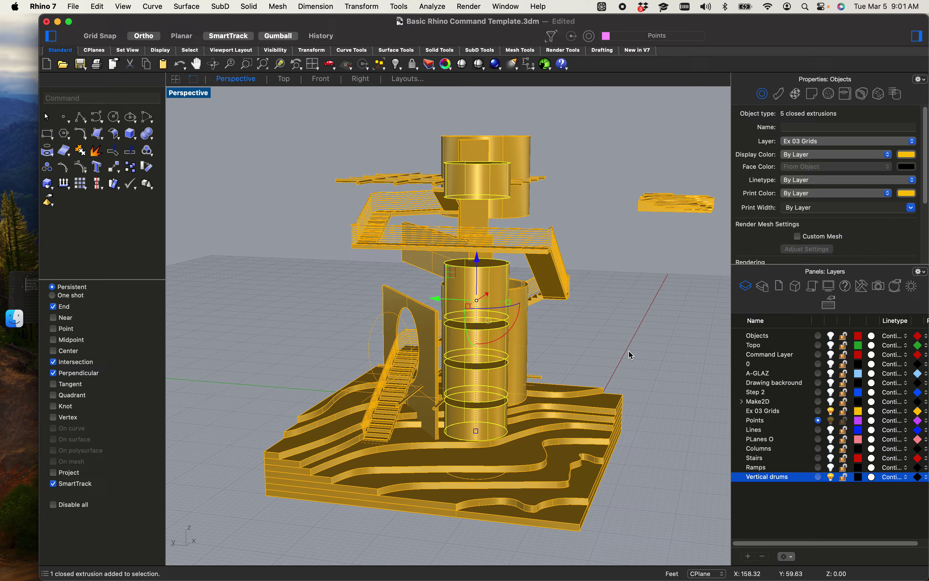
{"action": "left_click", "coordinate": [647, 331]}
Step: Inspect the reassigned drums and hide the Vertical drums layer
{"action": "scroll", "coordinate": [506, 334], "scroll_direction": "up", "scroll_amount": 4}
{"action": "right_click_drag", "start_coordinate": [503, 330], "coordinate": [489, 352], "text": "shift"}
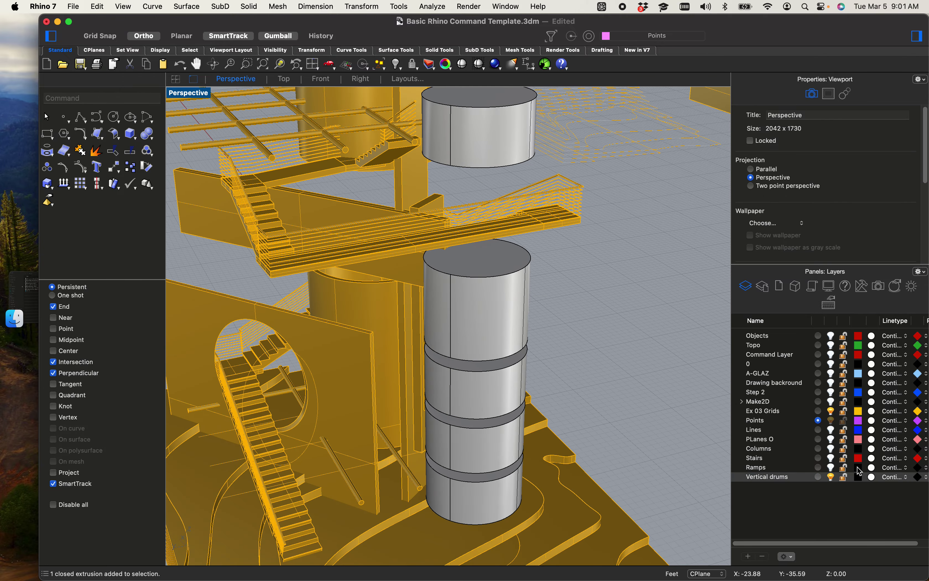
{"action": "left_click", "coordinate": [831, 476]}
Step: Delete the leftover cylinder buried in the terrain in front of the tower
{"action": "scroll", "coordinate": [576, 326], "scroll_direction": "down", "scroll_amount": 5}
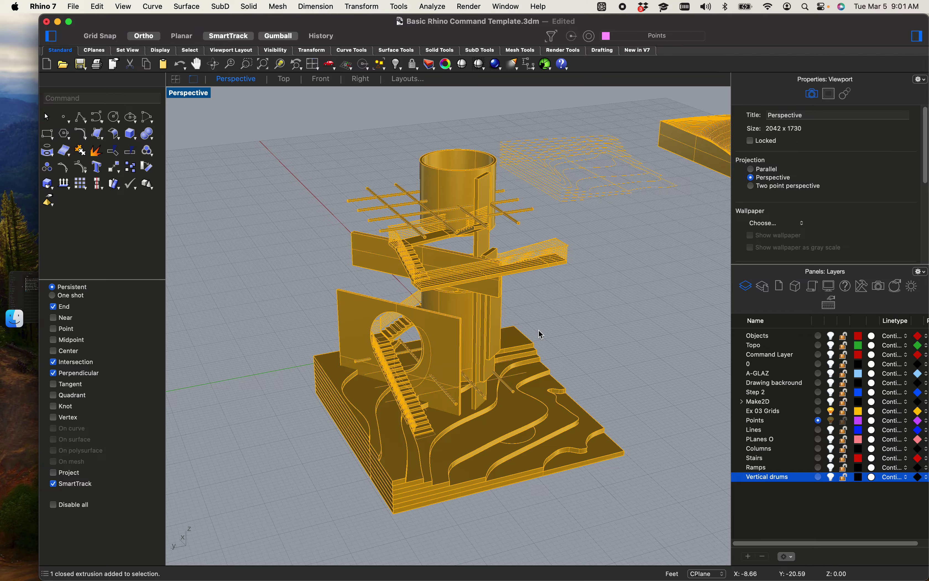
{"action": "right_click_drag", "start_coordinate": [539, 332], "coordinate": [506, 351]}
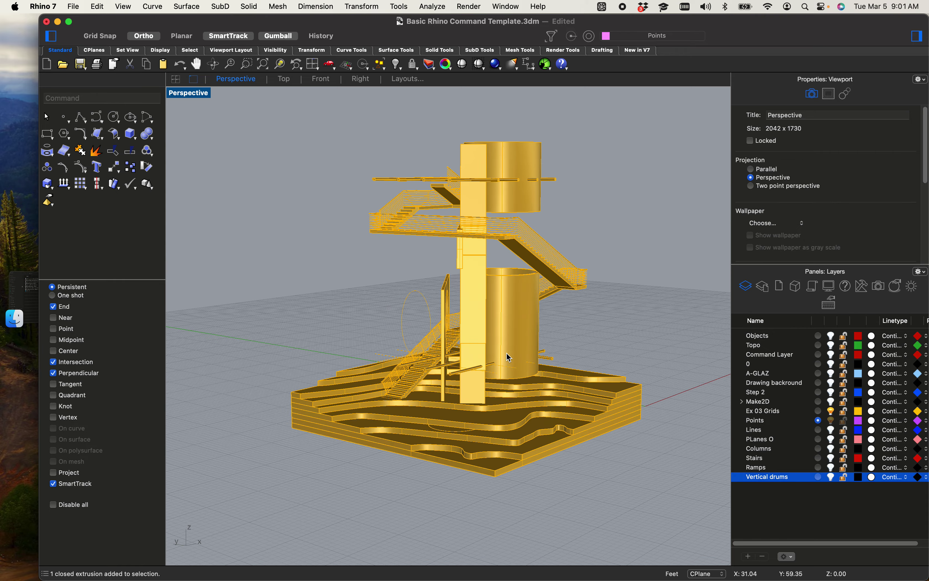
{"action": "right_click_drag", "start_coordinate": [506, 397], "coordinate": [480, 349]}
{"action": "scroll", "coordinate": [471, 381], "scroll_direction": "up", "scroll_amount": 10}
{"action": "scroll", "coordinate": [489, 361], "scroll_direction": "down", "scroll_amount": 9}
{"action": "scroll", "coordinate": [360, 386], "scroll_direction": "up", "scroll_amount": 8}
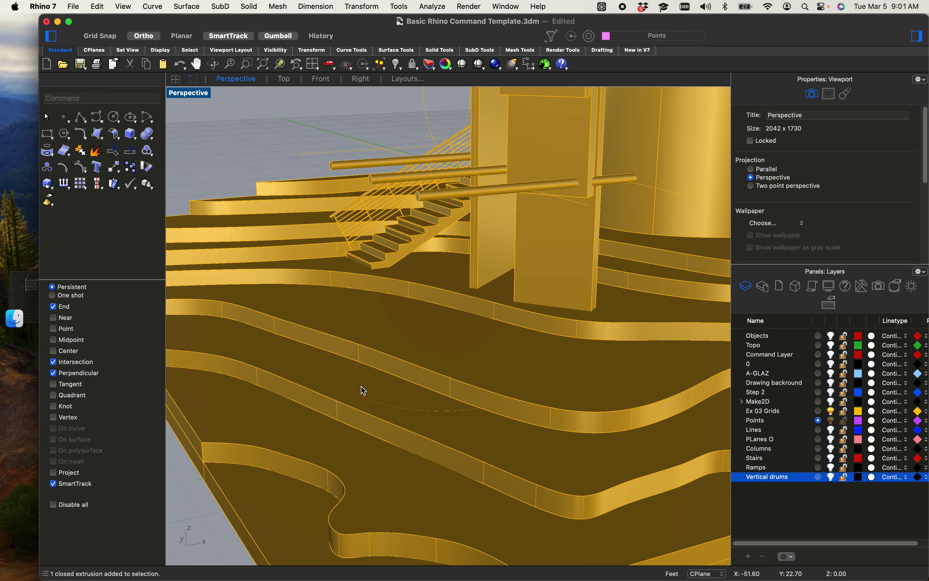
{"action": "left_click", "coordinate": [363, 391]}
{"action": "scroll", "coordinate": [446, 313], "scroll_direction": "down", "scroll_amount": 4}
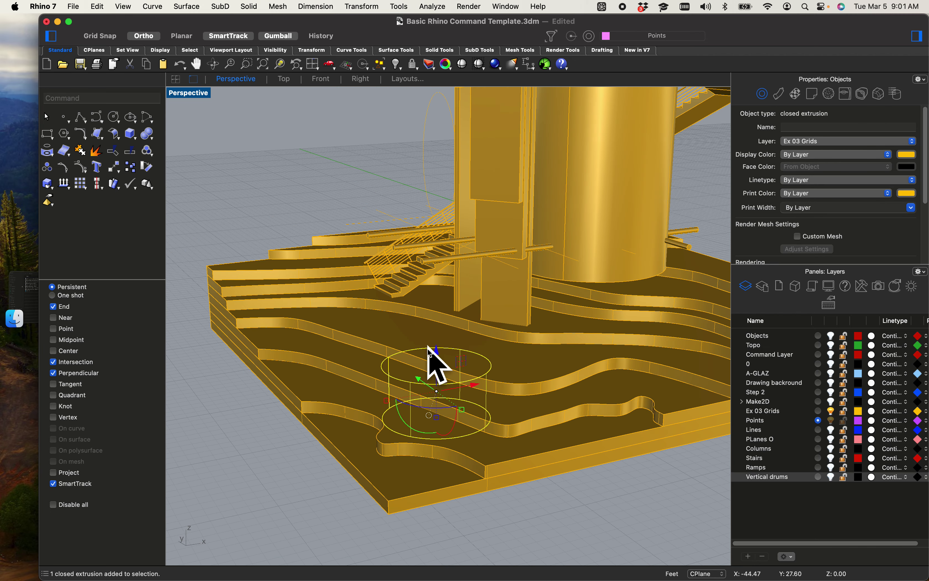
{"action": "key", "text": "Delete"}
Step: Examine the wall with the oval opening where it passes down through the terrain base
{"action": "scroll", "coordinate": [382, 235], "scroll_direction": "up", "scroll_amount": 4}
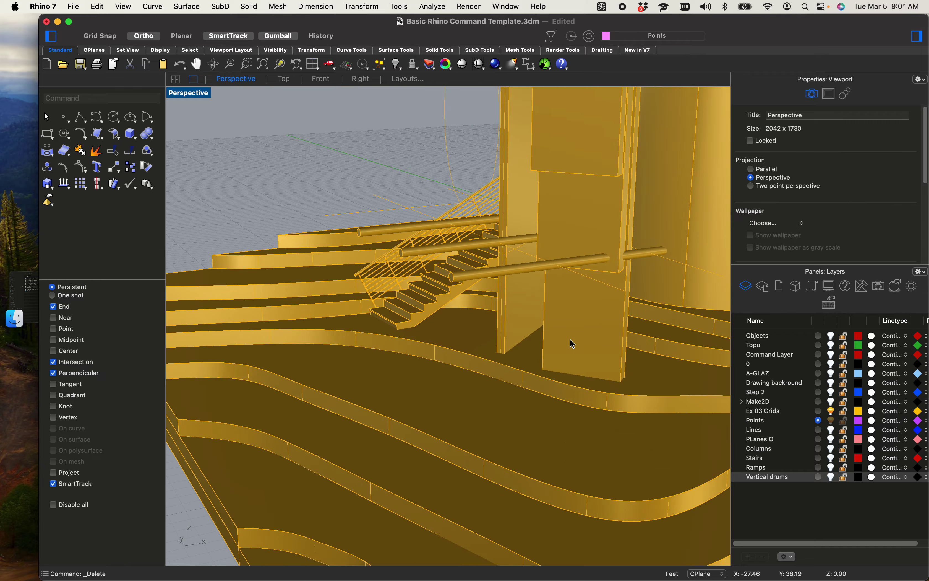
{"action": "right_click_drag", "start_coordinate": [570, 341], "coordinate": [457, 312], "text": "shift"}
{"action": "left_click", "coordinate": [464, 341]}
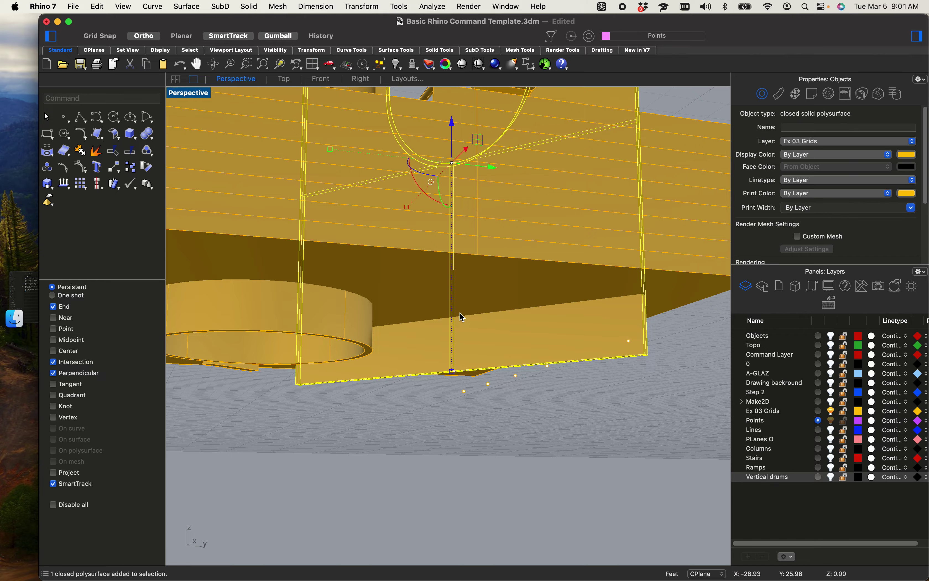
{"action": "scroll", "coordinate": [466, 299], "scroll_direction": "down", "scroll_amount": 3}
{"action": "right_click_drag", "start_coordinate": [472, 224], "coordinate": [401, 339]}
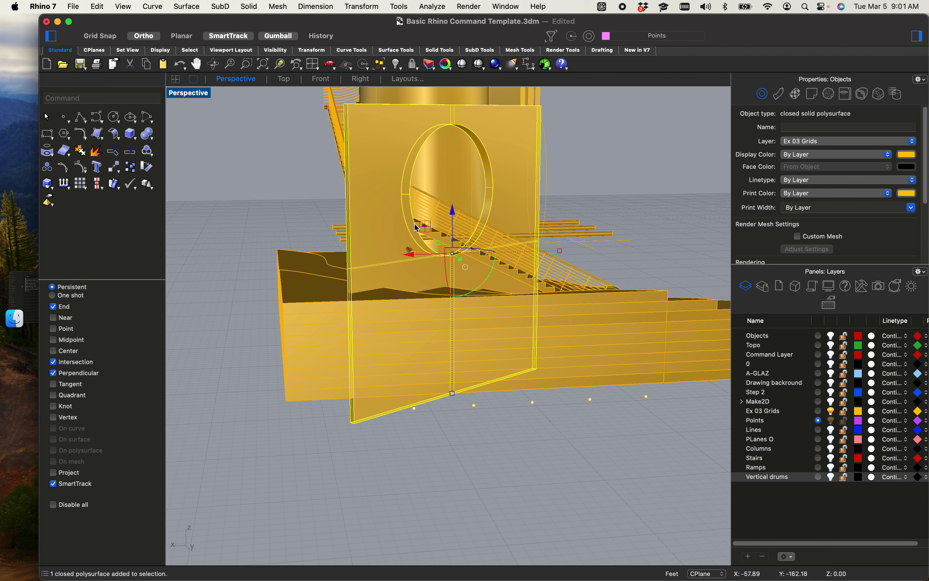
{"action": "scroll", "coordinate": [441, 191], "scroll_direction": "up", "scroll_amount": 3}
{"action": "scroll", "coordinate": [531, 176], "scroll_direction": "down", "scroll_amount": 2}
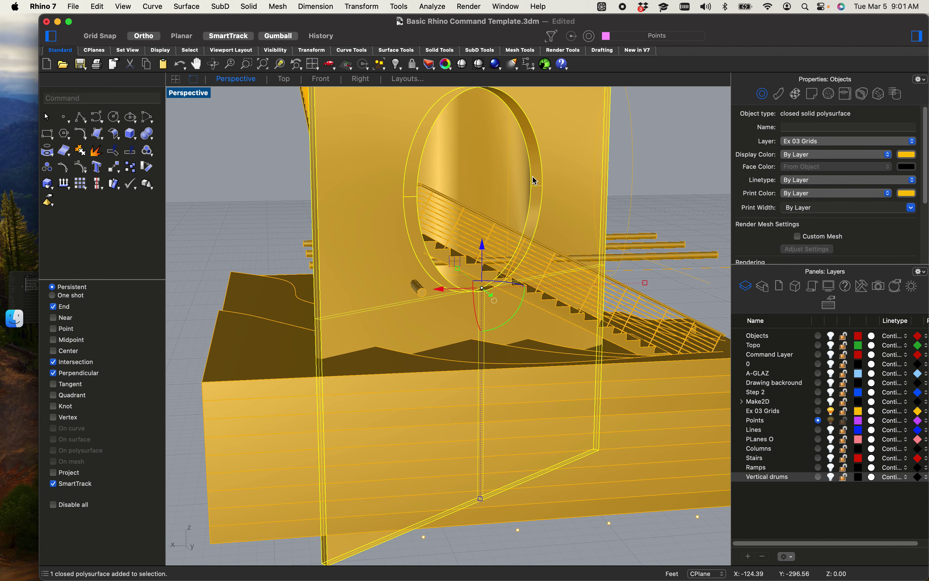
{"action": "right_click_drag", "start_coordinate": [456, 504], "coordinate": [433, 404]}
Step: Subtract the wall with the oval opening from the grouped terrain layers using Boolean Difference, keeping the cutting wall
{"action": "left_click", "coordinate": [389, 460]}
{"action": "left_click", "coordinate": [362, 422]}
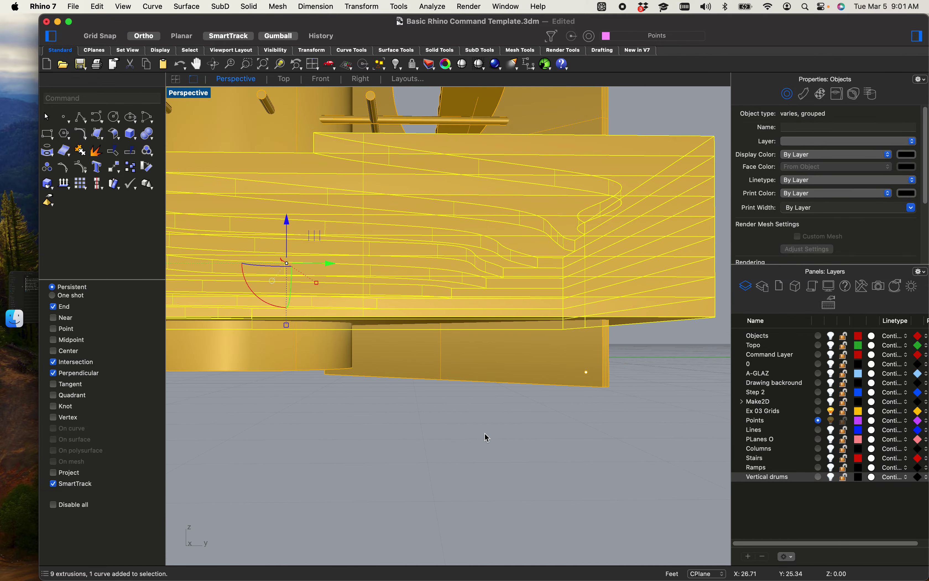
{"action": "right_click_drag", "start_coordinate": [485, 438], "coordinate": [405, 442]}
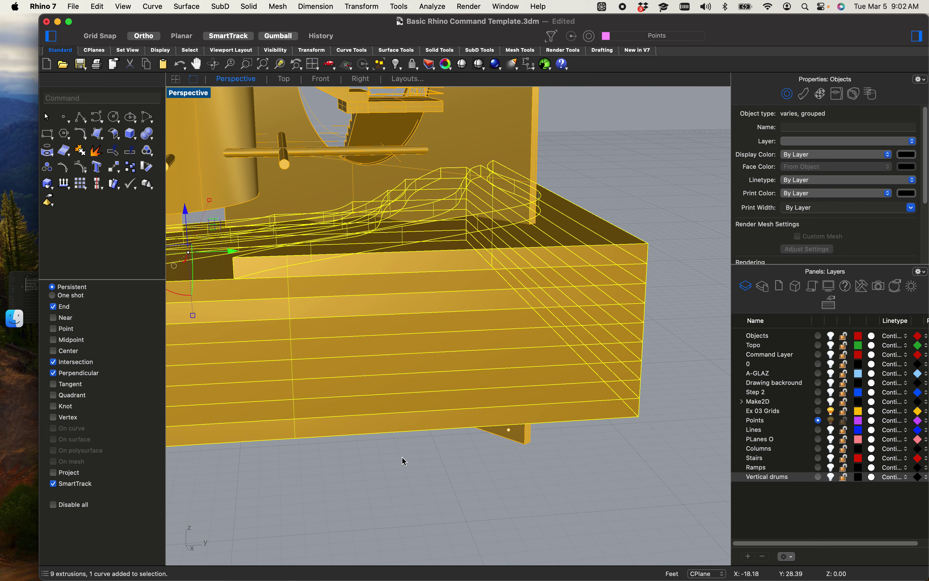
{"action": "left_click", "coordinate": [402, 457]}
{"action": "left_click", "coordinate": [421, 390]}
{"action": "type", "text": "bo"}
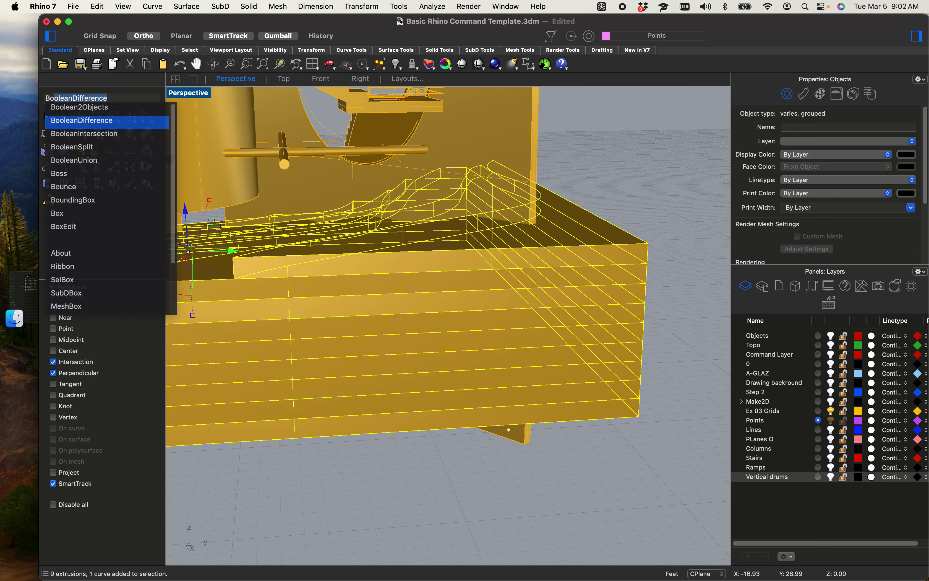
{"action": "key", "text": "Return"}
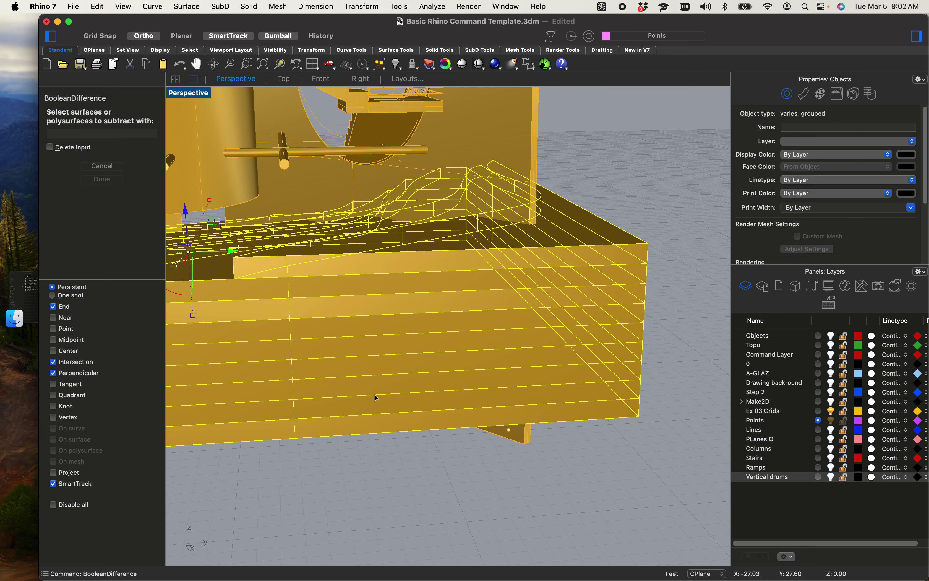
{"action": "left_click", "coordinate": [524, 438]}
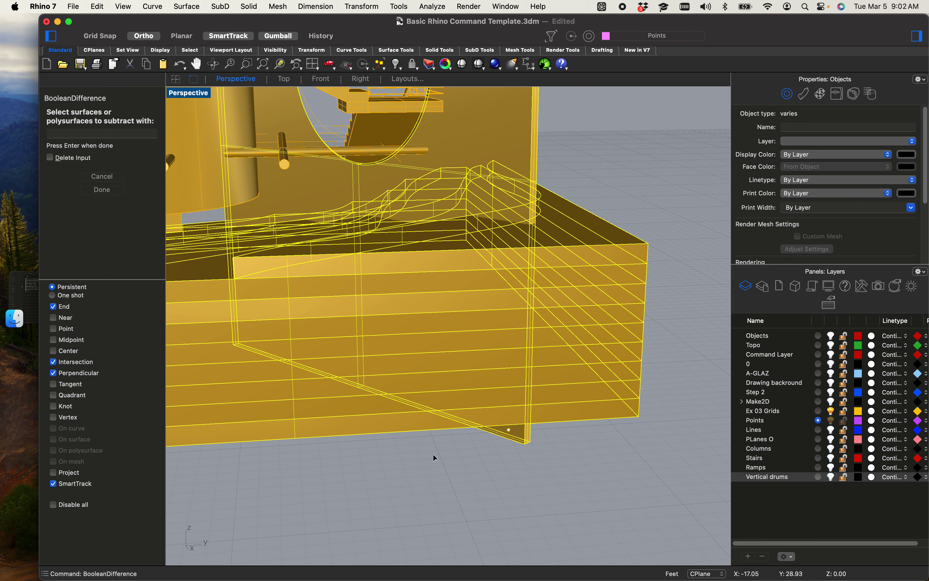
{"action": "key", "text": "Return"}
{"action": "left_click", "coordinate": [524, 488]}
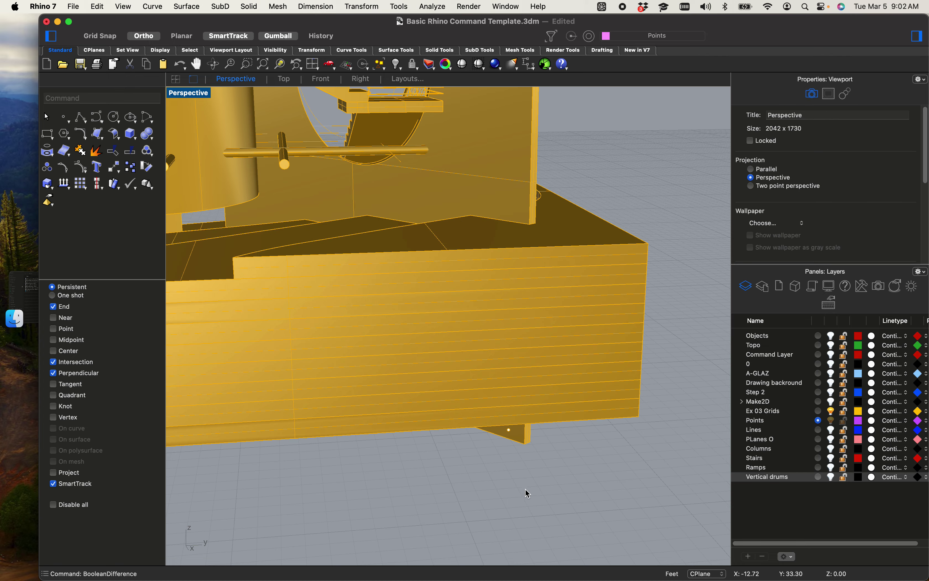
Step: Delete the wall with the oval opening to check the slot cut into the terrain, and undo the deletion
{"action": "right_click_drag", "start_coordinate": [525, 488], "coordinate": [492, 433], "text": "shift"}
{"action": "left_click", "coordinate": [473, 348]}
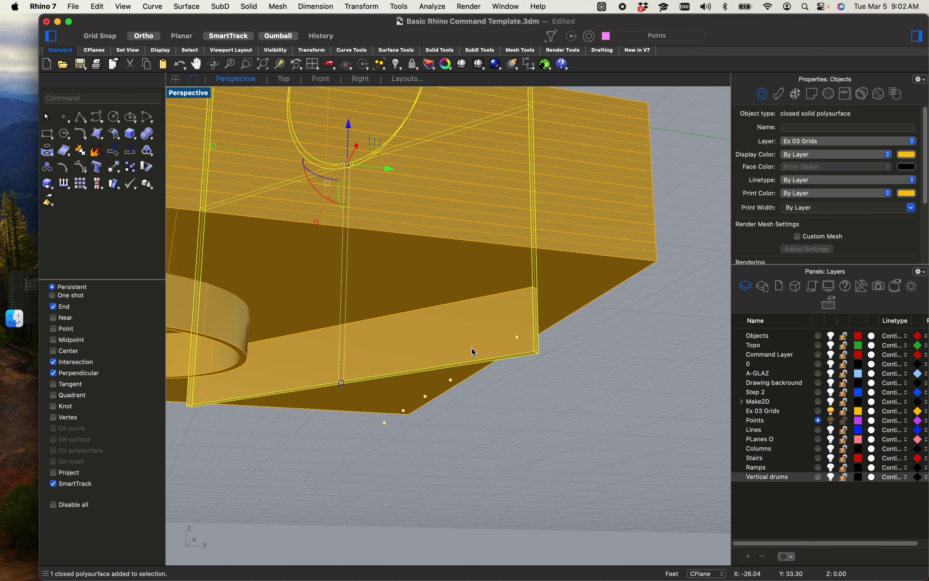
{"action": "right_click_drag", "start_coordinate": [472, 348], "coordinate": [501, 437]}
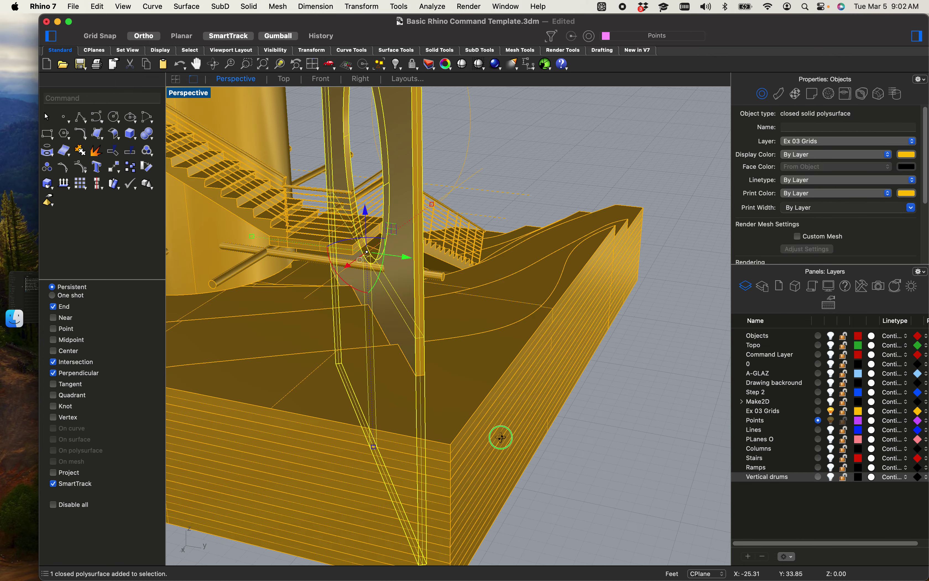
{"action": "key", "text": "Delete"}
{"action": "scroll", "coordinate": [380, 332], "scroll_direction": "up", "scroll_amount": 4}
{"action": "right_click_drag", "start_coordinate": [379, 332], "coordinate": [381, 308]}
{"action": "key", "text": "super+z"}
{"action": "scroll", "coordinate": [434, 321], "scroll_direction": "down", "scroll_amount": 5}
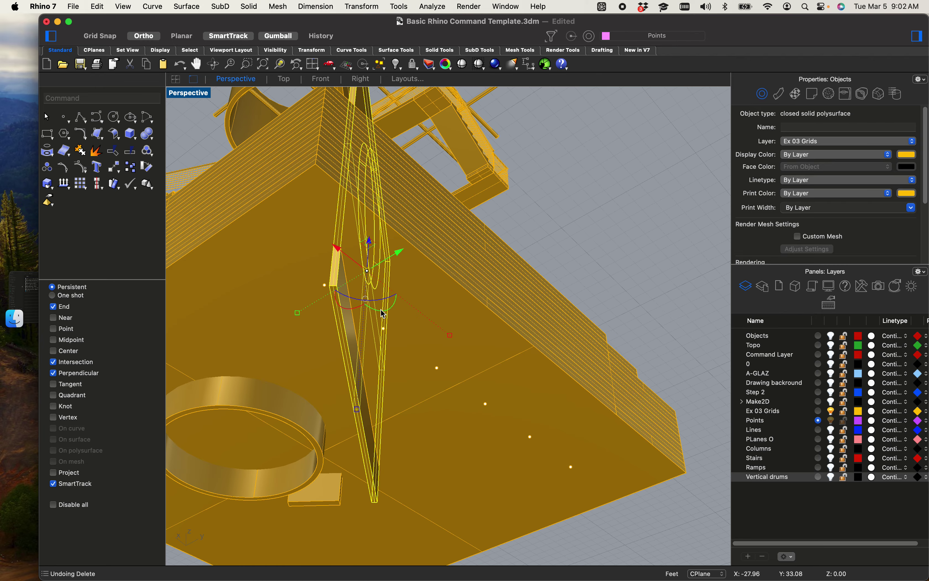
Step: Trim off the part of the wall protruding below the terrain base, using the grouped terrain layers as cutting objects
{"action": "left_click", "coordinate": [517, 236]}
{"action": "left_click", "coordinate": [434, 275]}
{"action": "type", "text": "tr"}
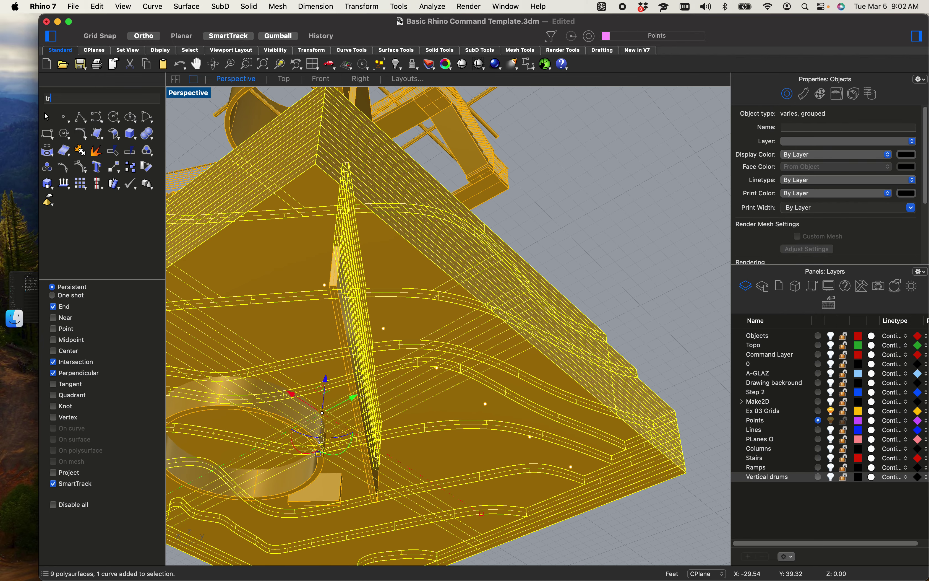
{"action": "type", "text": "im"}
{"action": "key", "text": "Return"}
{"action": "scroll", "coordinate": [385, 239], "scroll_direction": "up", "scroll_amount": 4}
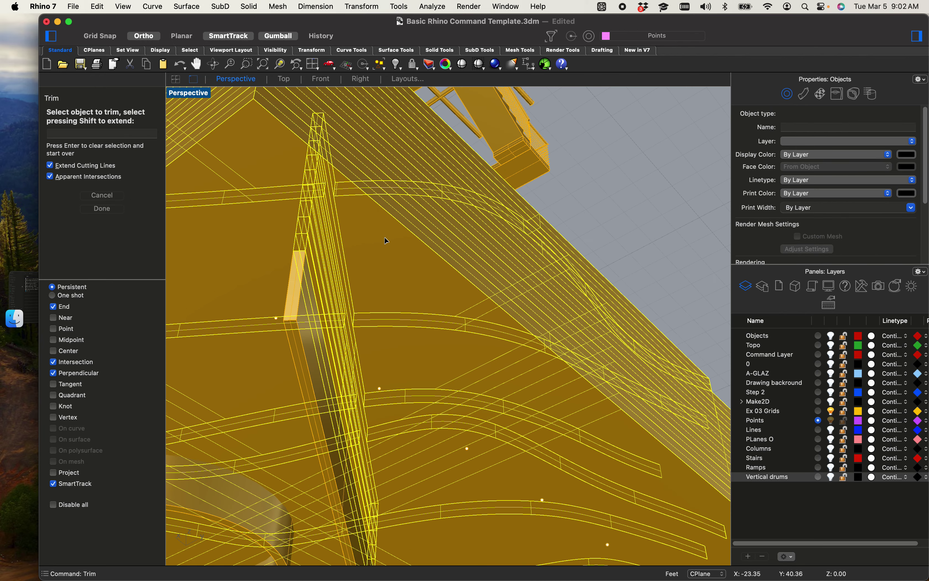
{"action": "left_click", "coordinate": [299, 283]}
{"action": "right_click_drag", "start_coordinate": [365, 329], "coordinate": [323, 292], "text": "shift"}
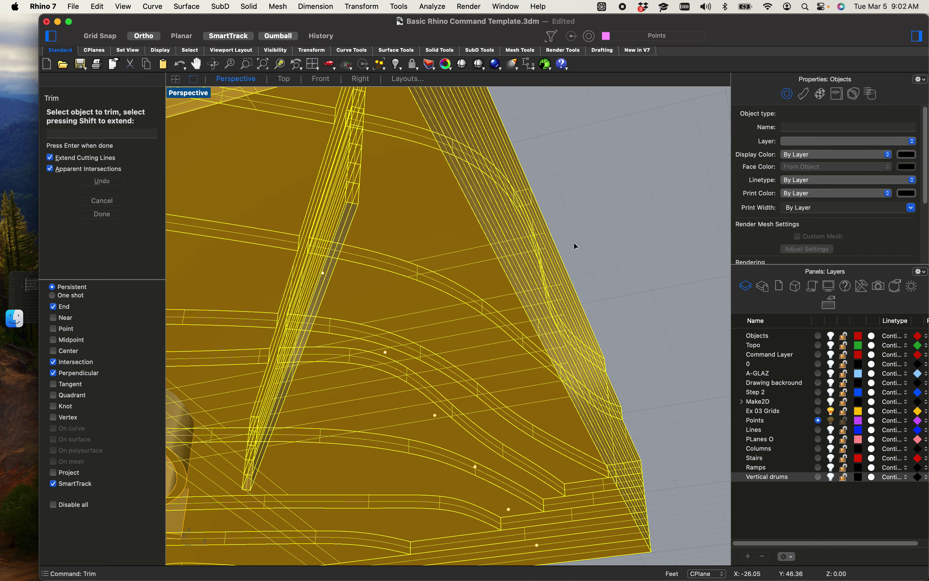
{"action": "right_click_drag", "start_coordinate": [574, 243], "coordinate": [562, 331]}
{"action": "key", "text": "Escape"}
Step: Check the trimmed wall inside its terrain slot from below and clear the selection
{"action": "scroll", "coordinate": [354, 335], "scroll_direction": "up", "scroll_amount": 15}
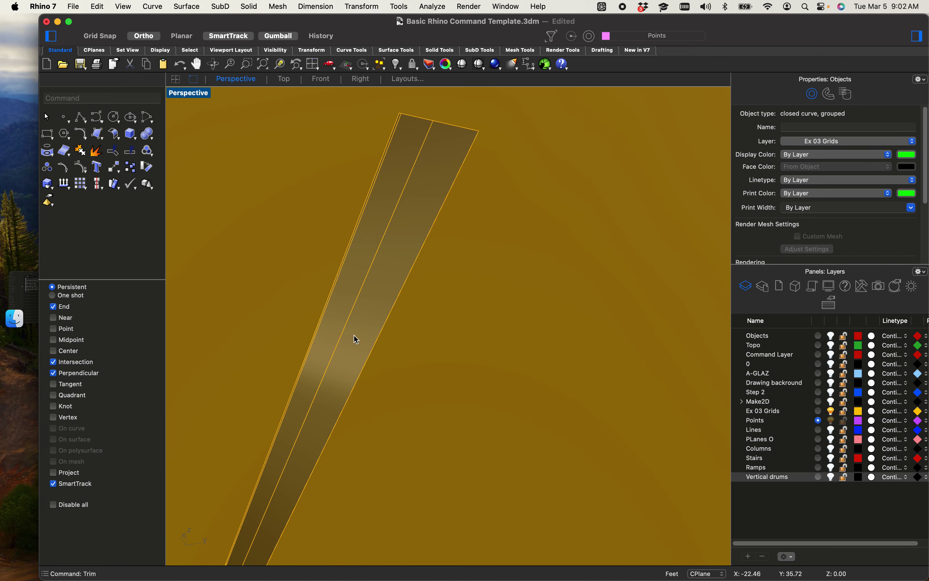
{"action": "left_click", "coordinate": [354, 335]}
{"action": "left_click", "coordinate": [415, 355]}
{"action": "scroll", "coordinate": [415, 356], "scroll_direction": "down", "scroll_amount": 15}
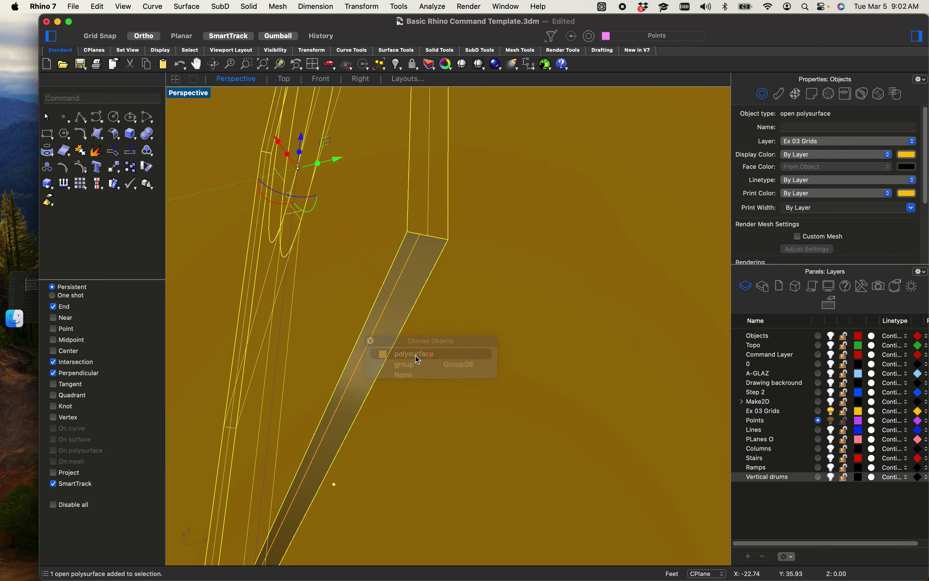
{"action": "left_click", "coordinate": [654, 217]}
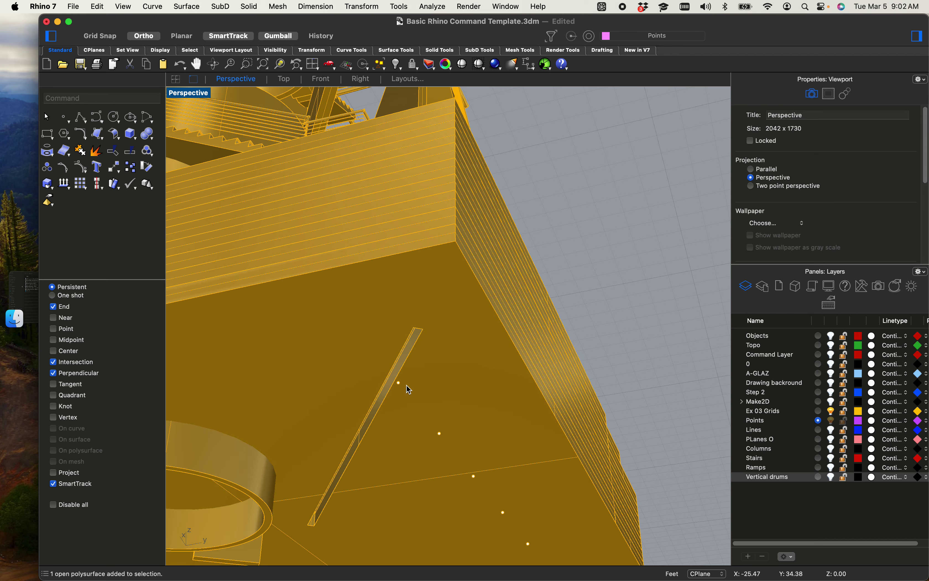
Step: Ungroup the terrain layers into separate slabs
{"action": "left_click", "coordinate": [468, 271]}
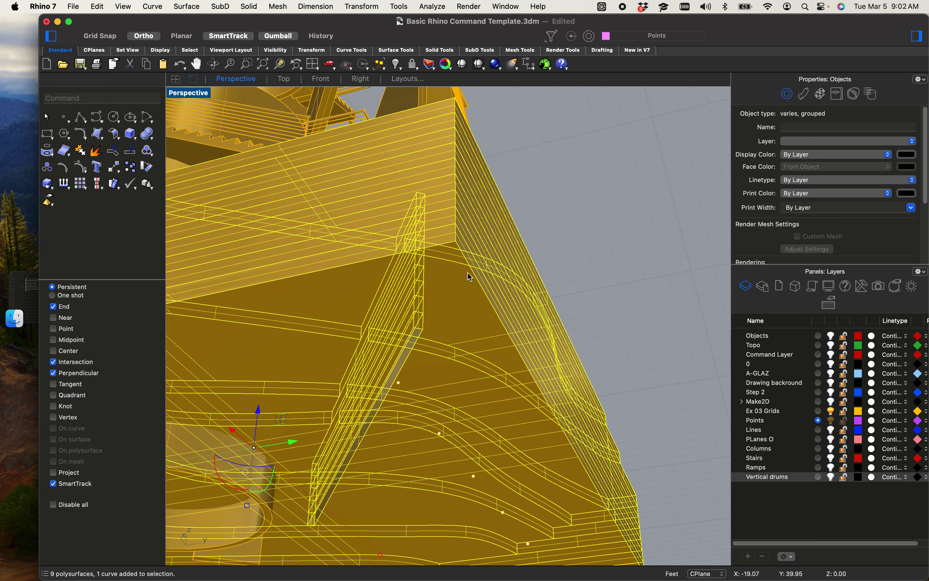
{"action": "type", "text": "ung"}
{"action": "key", "text": "Return"}
Step: Try to trim the wall's lower end inside the slot, using one of the lower terrain slabs as the cutting object
{"action": "left_click", "coordinate": [448, 220]}
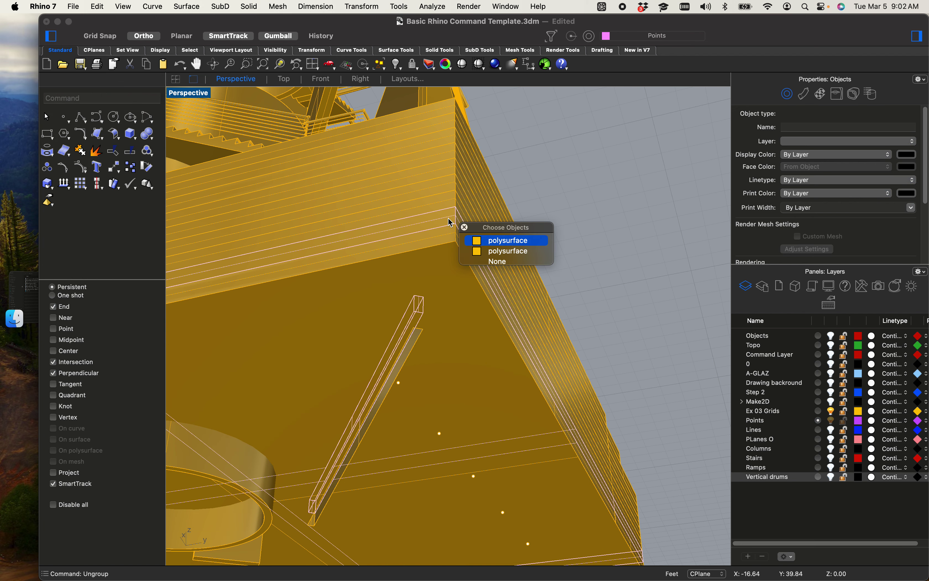
{"action": "left_click", "coordinate": [497, 244]}
{"action": "type", "text": "Tri"}
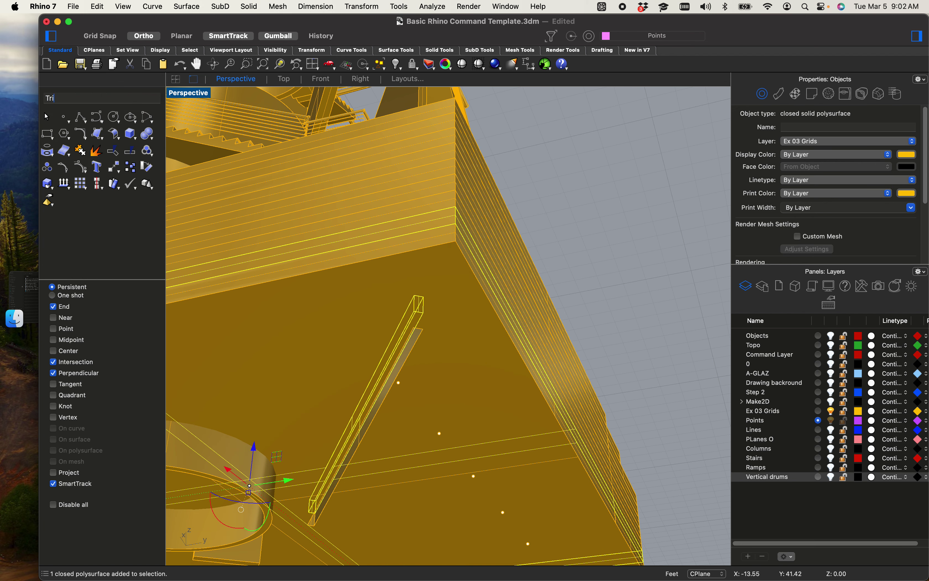
{"action": "type", "text": "m"}
{"action": "key", "text": "Return"}
{"action": "scroll", "coordinate": [365, 355], "scroll_direction": "up", "scroll_amount": 6}
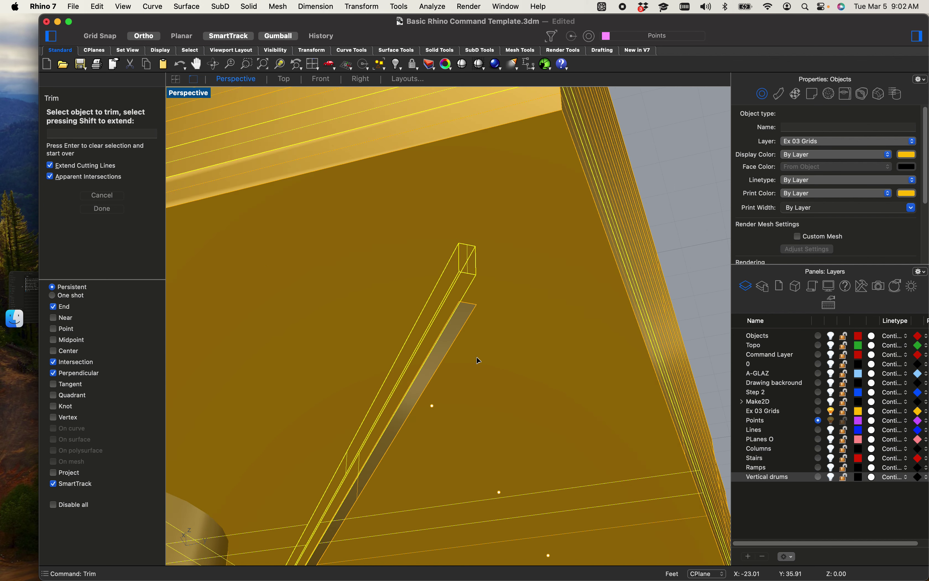
{"action": "left_click", "coordinate": [349, 192]}
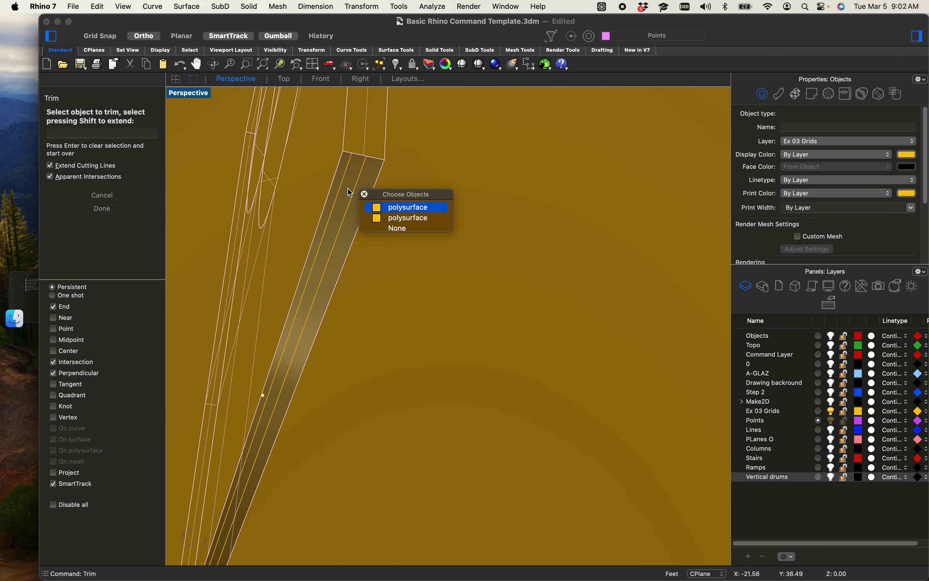
{"action": "left_click", "coordinate": [384, 207]}
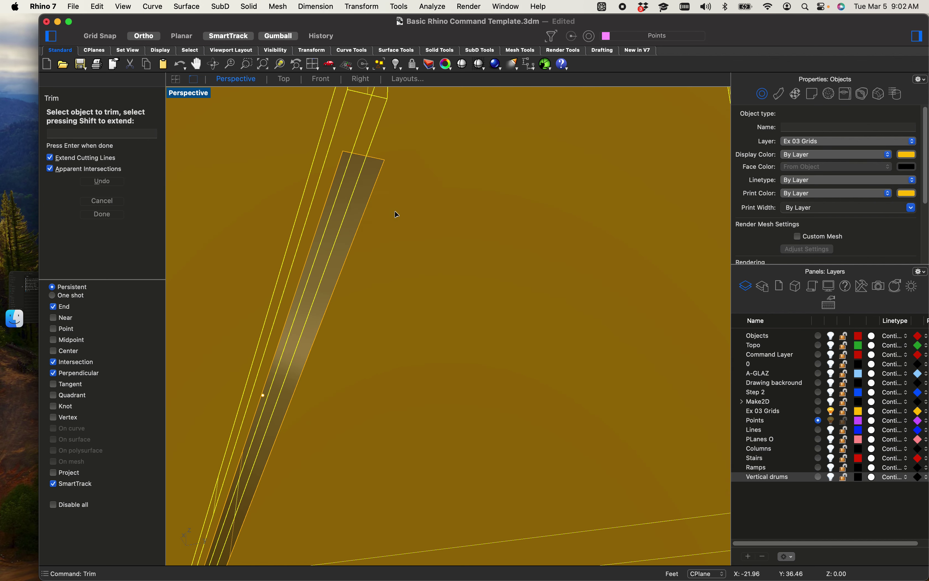
{"action": "key", "text": "Return"}
Step: Delete the bottom terrain slab to check the wall's lower end, and undo both that deletion and the last trim
{"action": "scroll", "coordinate": [367, 217], "scroll_direction": "down", "scroll_amount": 10}
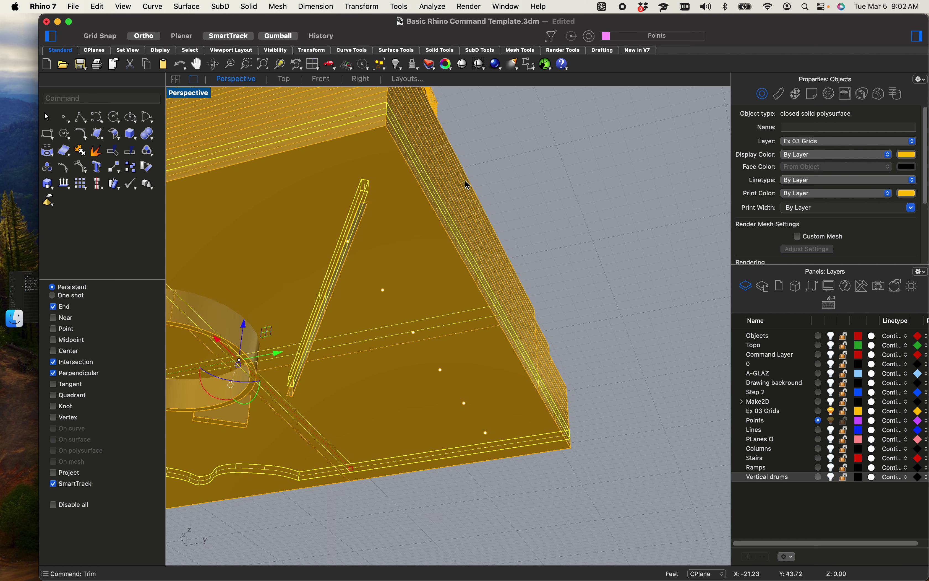
{"action": "scroll", "coordinate": [364, 214], "scroll_direction": "up", "scroll_amount": 5}
{"action": "left_click", "coordinate": [365, 193]}
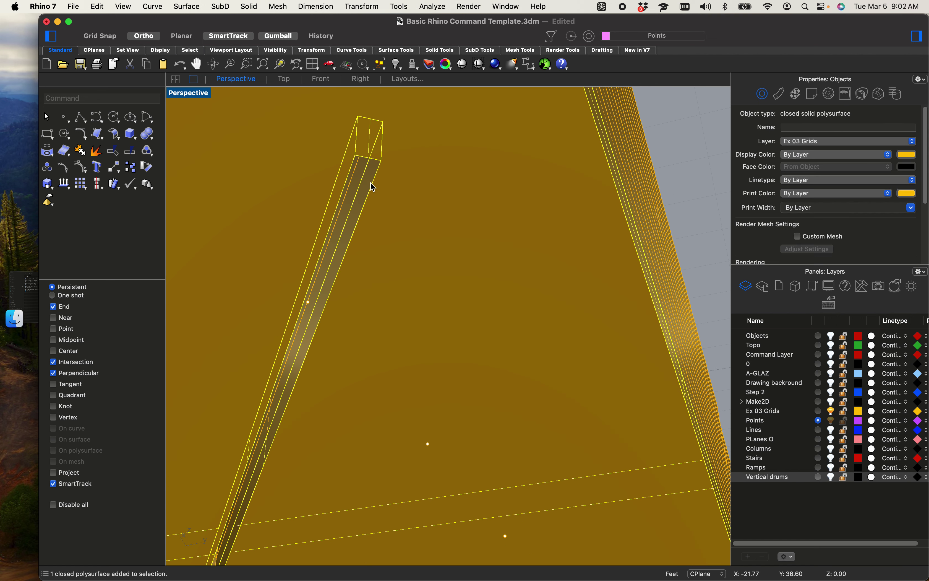
{"action": "key", "text": "Delete"}
{"action": "scroll", "coordinate": [369, 183], "scroll_direction": "down", "scroll_amount": 10}
{"action": "left_click", "coordinate": [366, 181]}
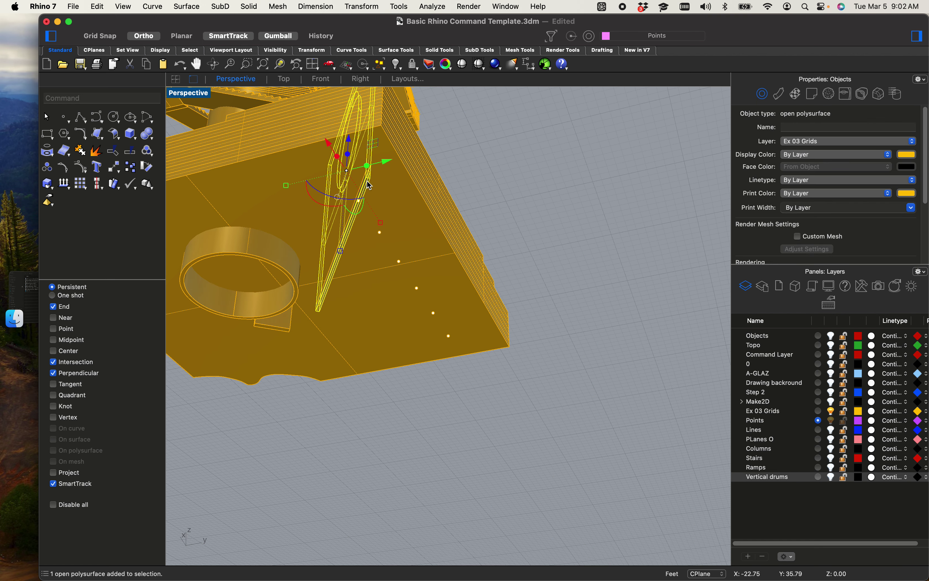
{"action": "key", "text": "super+z"}
{"action": "key", "text": "super+z"}
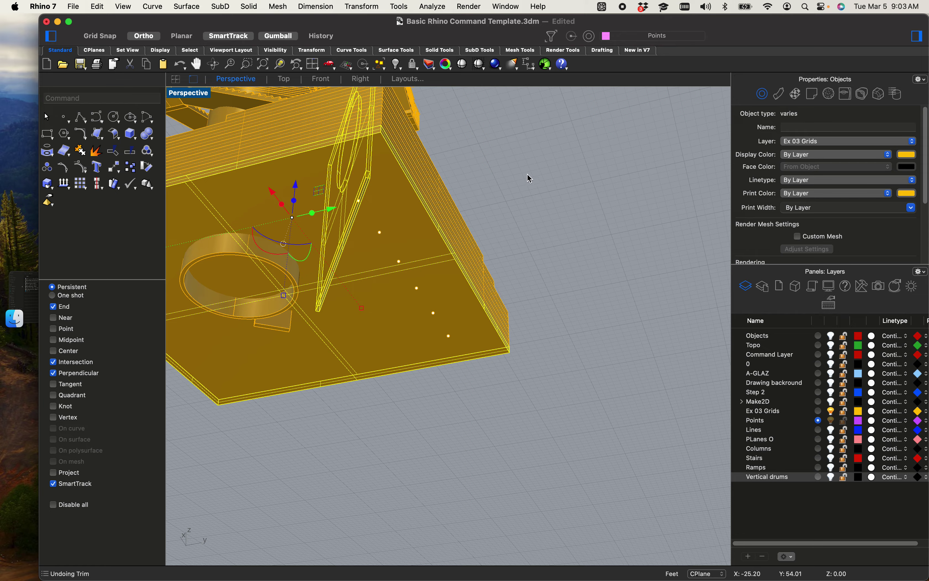
Step: Move the uppermost corner terrain slab away from the model to inspect its wall notch, and undo the move
{"action": "left_click", "coordinate": [490, 176]}
{"action": "right_click_drag", "start_coordinate": [487, 176], "coordinate": [422, 356]}
{"action": "scroll", "coordinate": [422, 356], "scroll_direction": "up", "scroll_amount": 4}
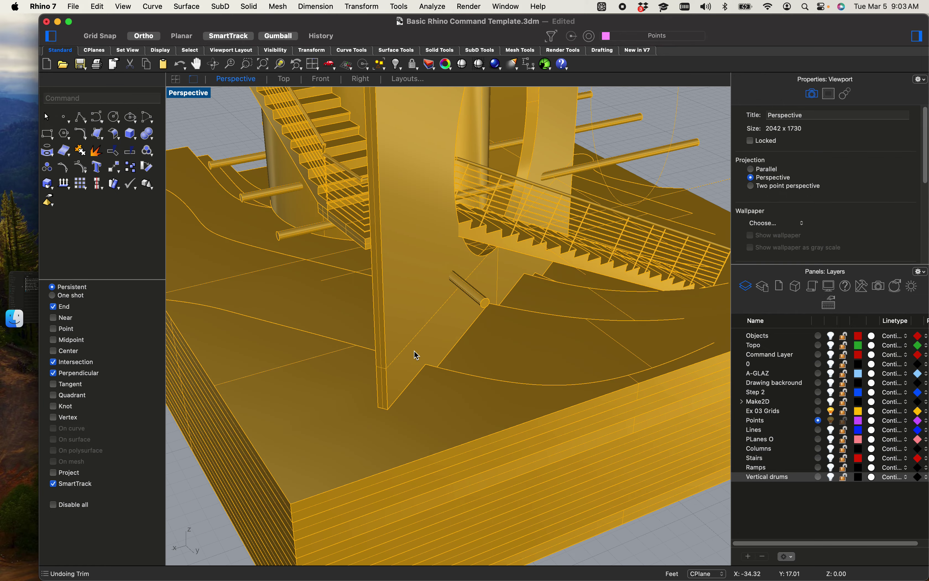
{"action": "left_click", "coordinate": [413, 350]}
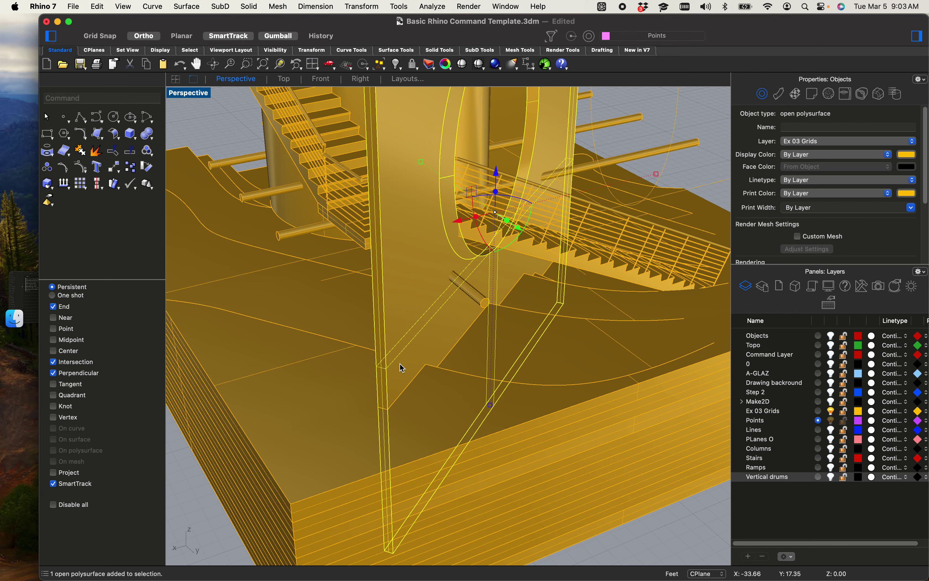
{"action": "left_click", "coordinate": [406, 376]}
{"action": "scroll", "coordinate": [407, 376], "scroll_direction": "down", "scroll_amount": 5}
{"action": "left_click_drag", "start_coordinate": [404, 365], "coordinate": [231, 410]}
{"action": "right_click_drag", "start_coordinate": [215, 388], "coordinate": [434, 361], "text": "shift"}
{"action": "scroll", "coordinate": [435, 362], "scroll_direction": "up", "scroll_amount": 5}
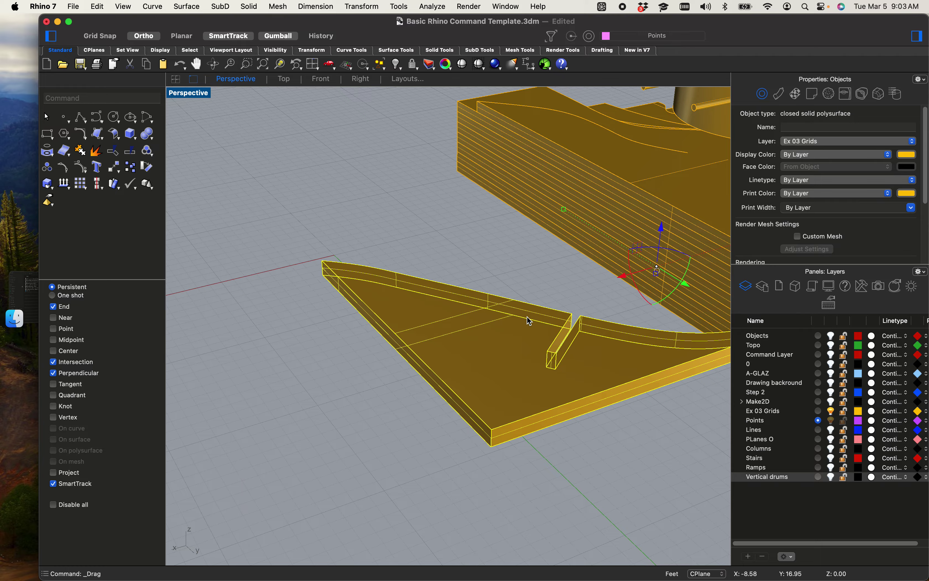
{"action": "key", "text": "super+z"}
Step: Try to drag the lower end of the front wall standing in the terrain, and undo the drag
{"action": "scroll", "coordinate": [456, 350], "scroll_direction": "down", "scroll_amount": 5}
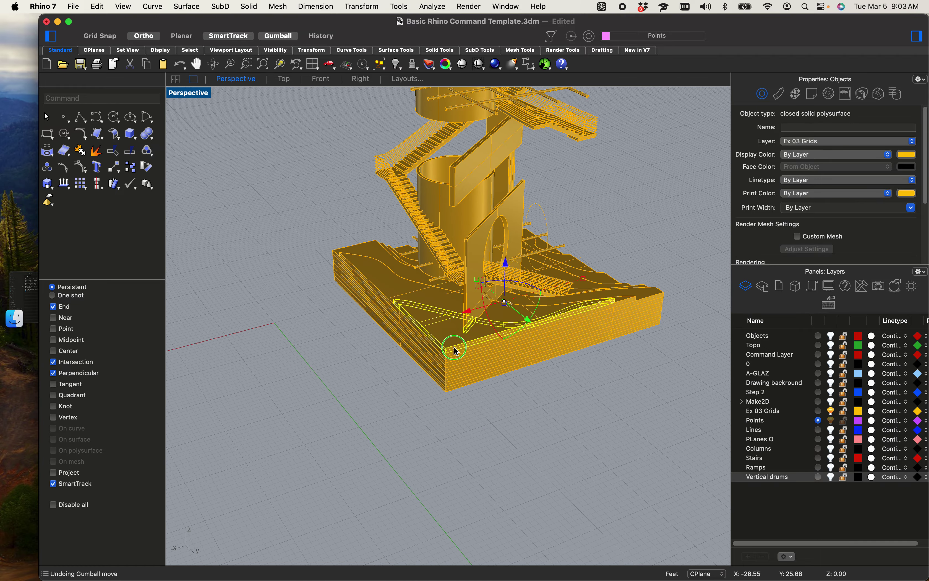
{"action": "right_click_drag", "start_coordinate": [455, 351], "coordinate": [595, 331]}
{"action": "scroll", "coordinate": [388, 295], "scroll_direction": "up", "scroll_amount": 6}
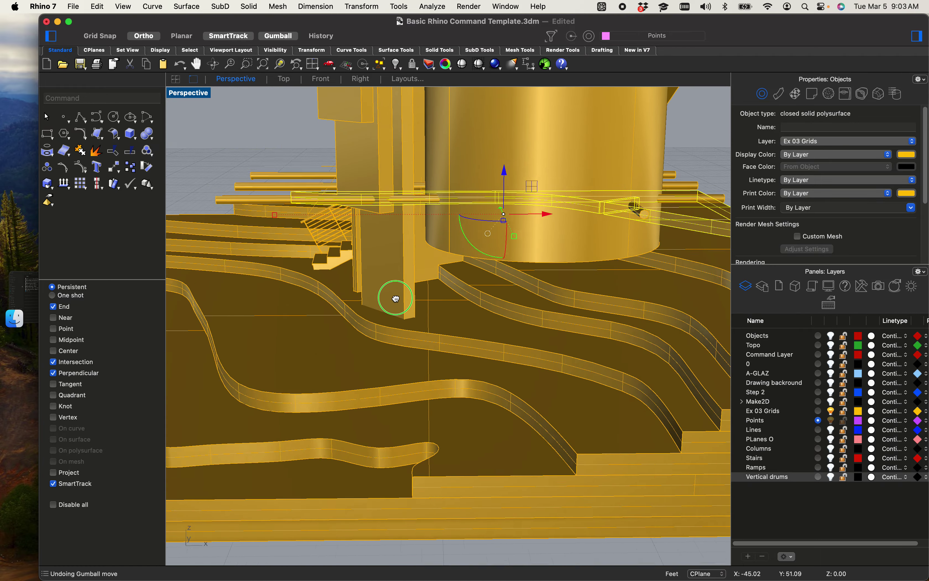
{"action": "right_click_drag", "start_coordinate": [395, 299], "coordinate": [405, 305], "text": "shift"}
{"action": "right_click_drag", "start_coordinate": [416, 376], "coordinate": [420, 363], "text": "shift"}
{"action": "left_click", "coordinate": [400, 285]}
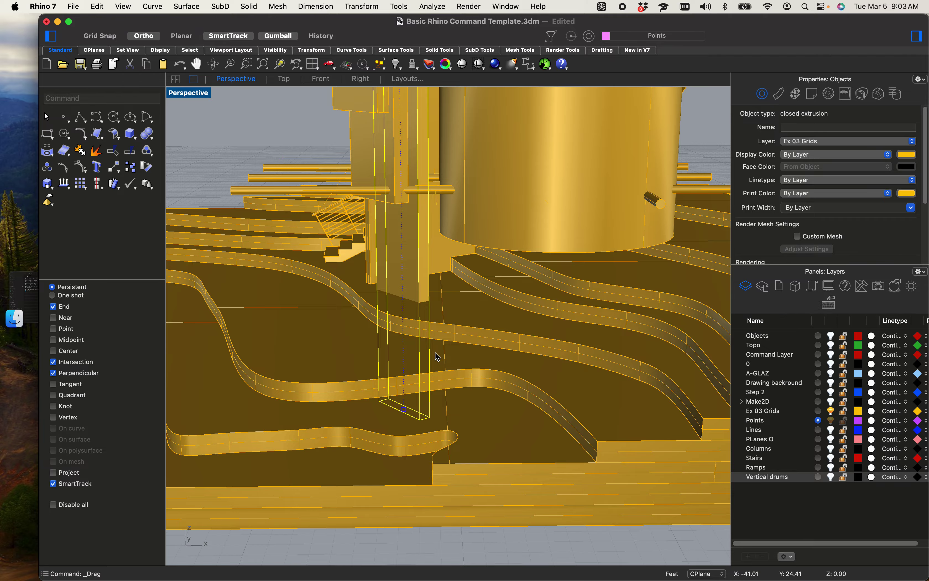
{"action": "key", "text": "super+z"}
{"action": "left_click", "coordinate": [174, 110]}
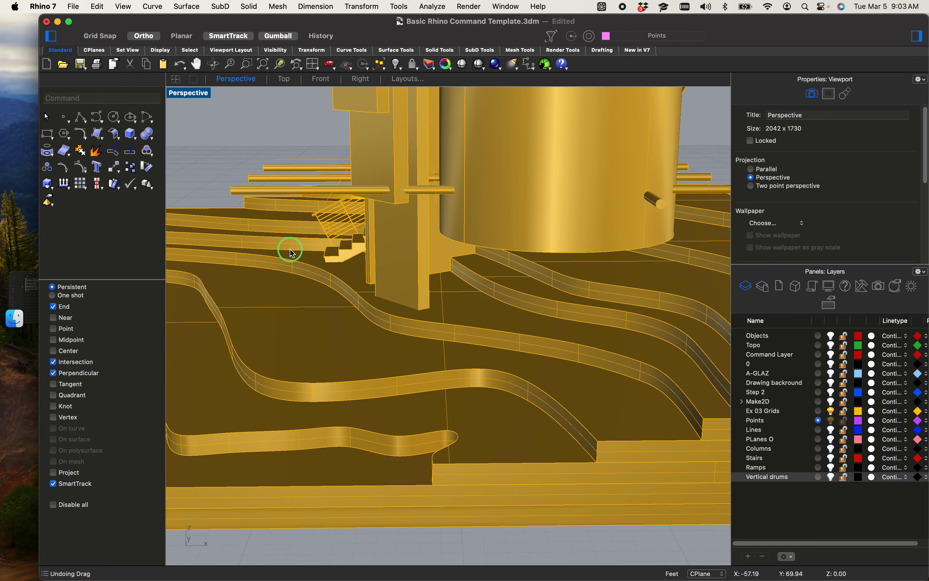
Step: Extend the short front wall beside the large drum downward until its lower end passes through the terrain
{"action": "right_click_drag", "start_coordinate": [291, 251], "coordinate": [367, 290]}
{"action": "left_click", "coordinate": [386, 288]}
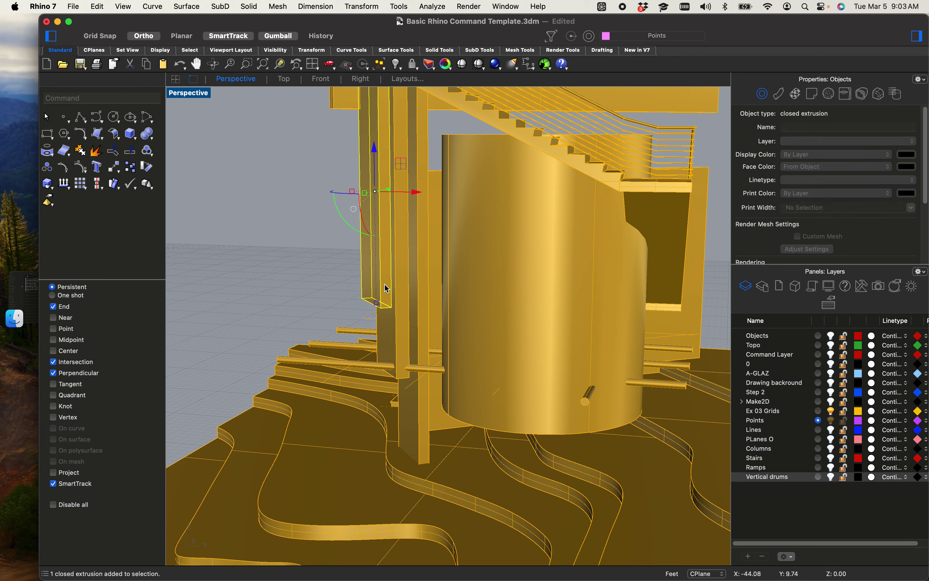
{"action": "right_click_drag", "start_coordinate": [364, 196], "coordinate": [447, 372]}
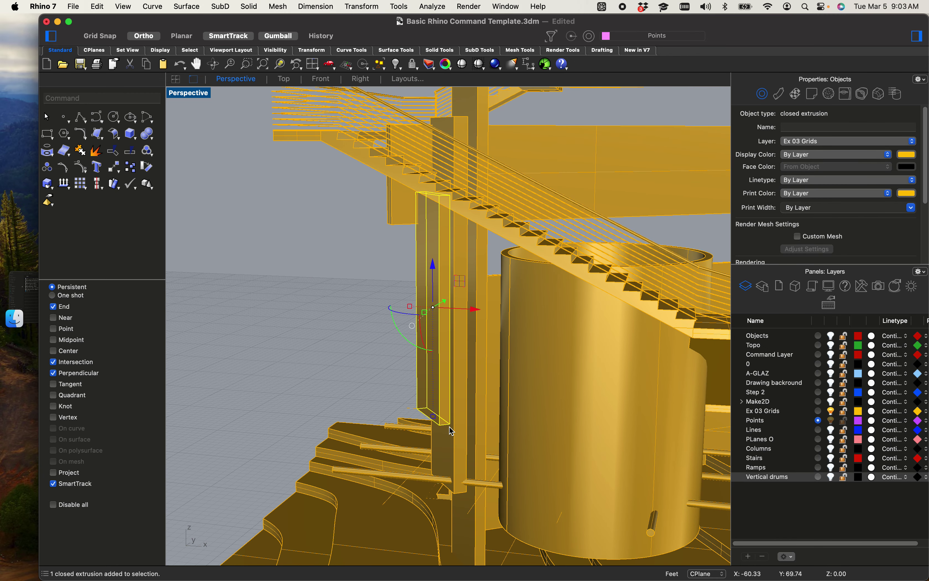
{"action": "left_click_drag", "start_coordinate": [429, 410], "coordinate": [431, 579]}
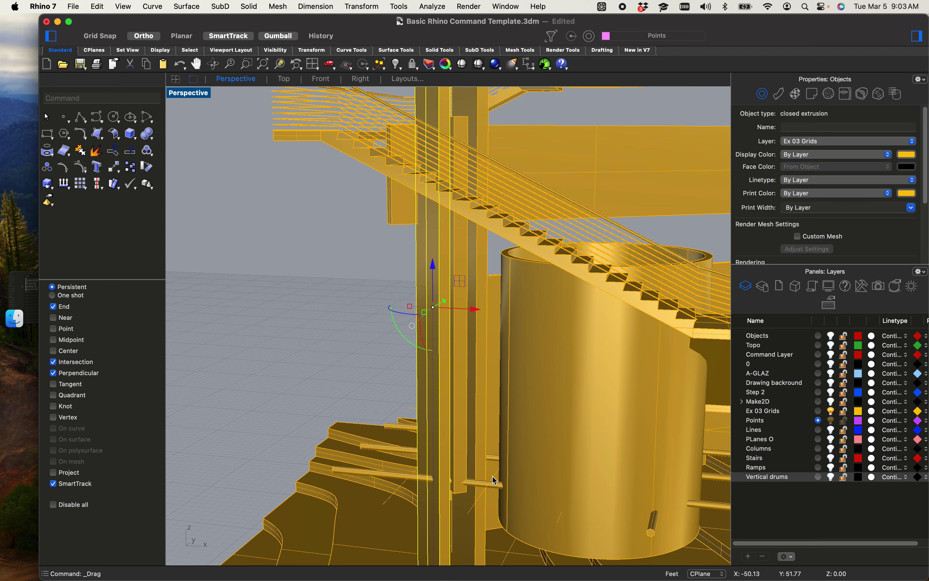
{"action": "right_click_drag", "start_coordinate": [491, 480], "coordinate": [404, 360], "text": "shift"}
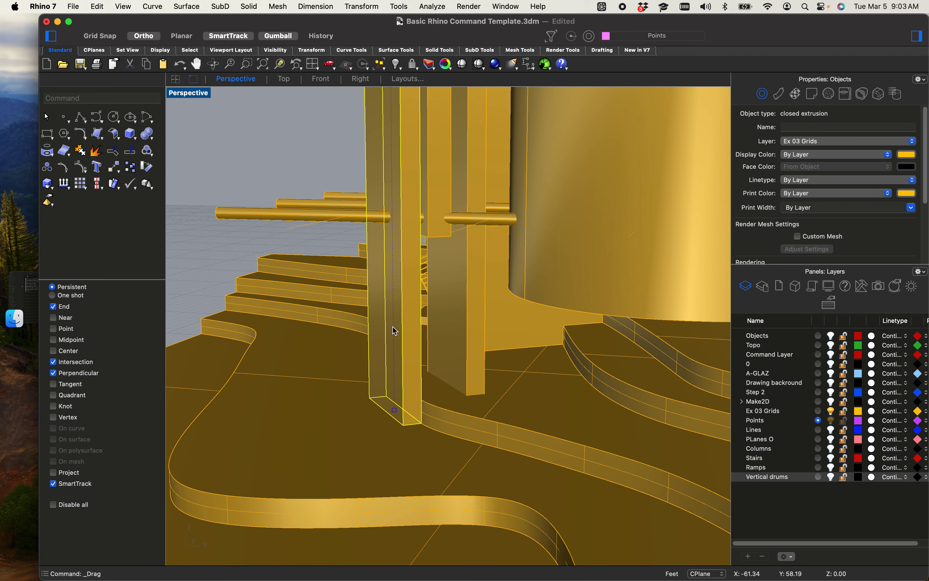
{"action": "right_click_drag", "start_coordinate": [392, 326], "coordinate": [392, 197]}
{"action": "left_click_drag", "start_coordinate": [402, 174], "coordinate": [402, 217]}
{"action": "left_click", "coordinate": [279, 338]}
Step: Raise the bottom end of the extended front wall so it no longer projects below the terrain
{"action": "right_click_drag", "start_coordinate": [323, 375], "coordinate": [299, 310], "text": "shift"}
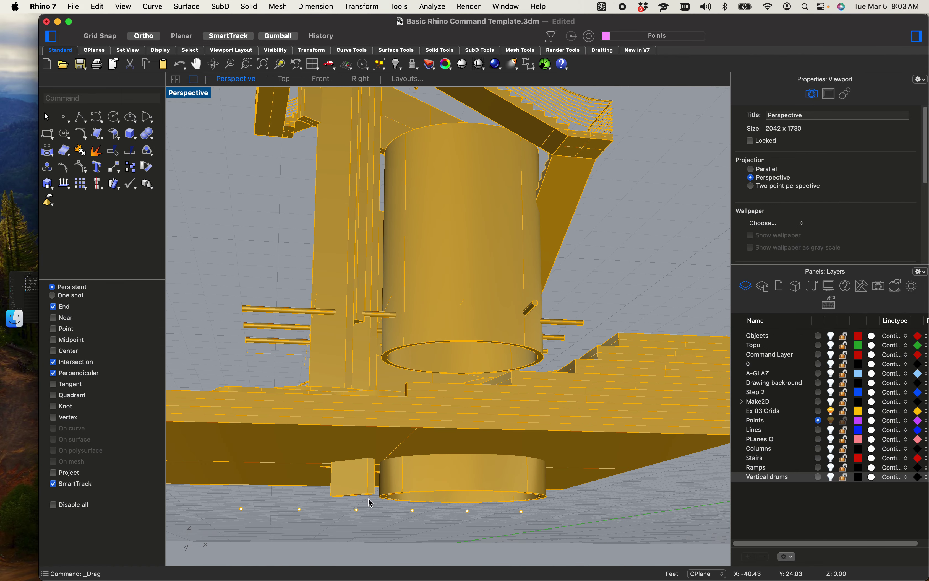
{"action": "left_click", "coordinate": [353, 495]}
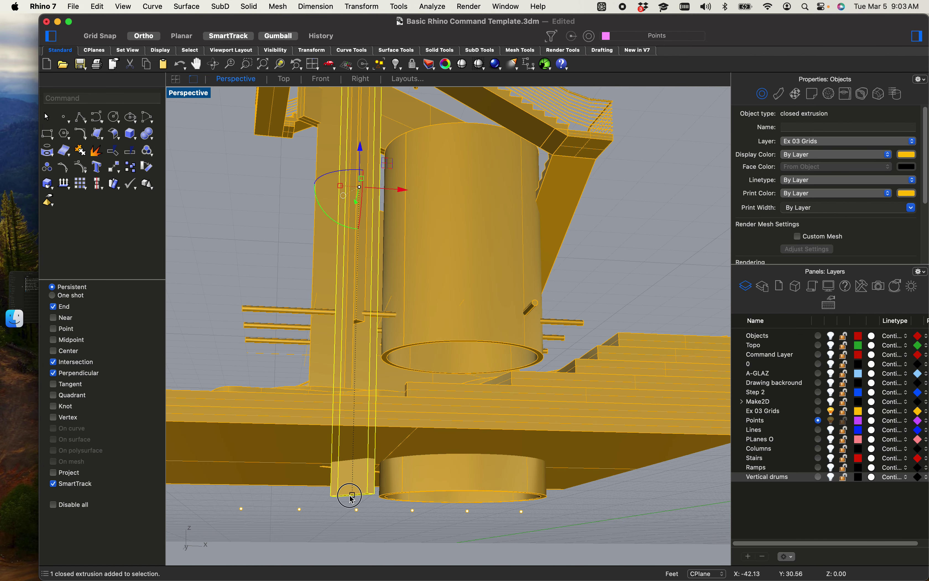
{"action": "left_click_drag", "start_coordinate": [352, 494], "coordinate": [279, 350]}
{"action": "left_click", "coordinate": [227, 380]}
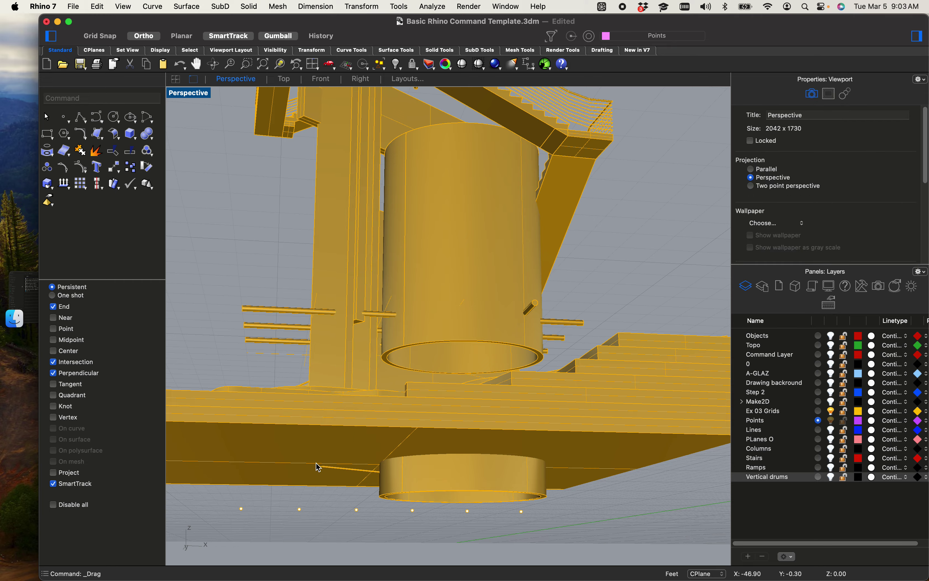
Step: Delete the short hollow cylinder projecting below the terrain beneath the large drum
{"action": "scroll", "coordinate": [330, 480], "scroll_direction": "up", "scroll_amount": 7}
{"action": "scroll", "coordinate": [388, 457], "scroll_direction": "down", "scroll_amount": 7}
{"action": "left_click", "coordinate": [467, 469]}
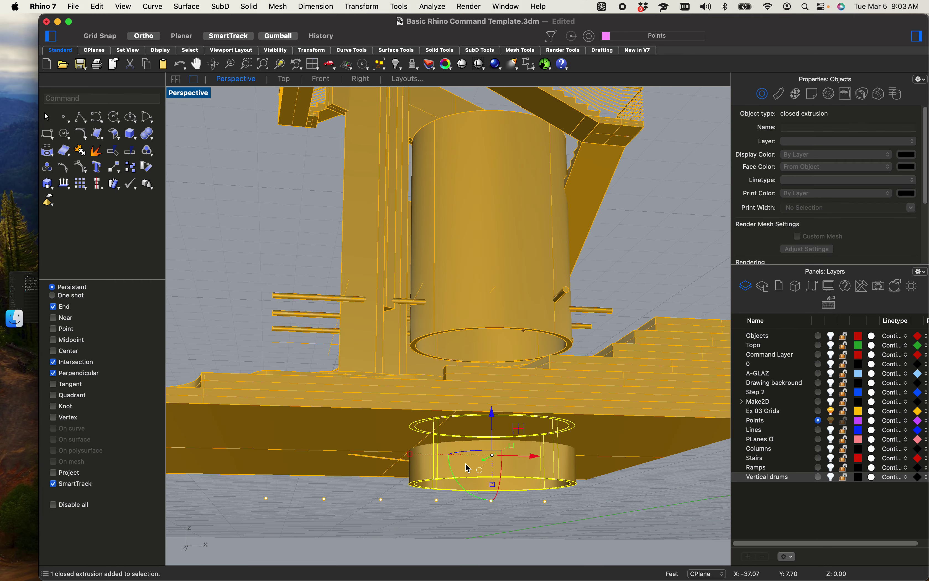
{"action": "right_click_drag", "start_coordinate": [468, 469], "coordinate": [467, 518]}
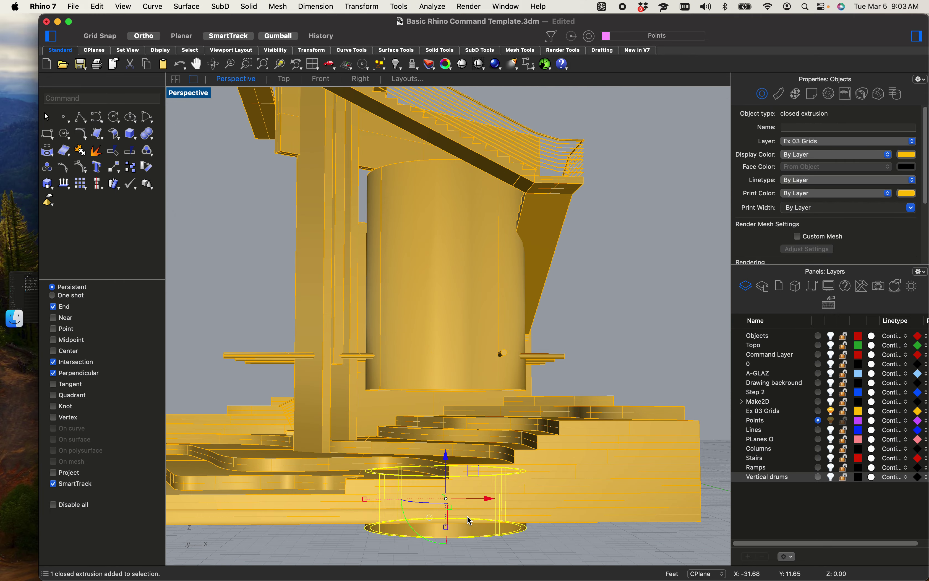
{"action": "key", "text": "Delete"}
{"action": "scroll", "coordinate": [466, 515], "scroll_direction": "up", "scroll_amount": 10}
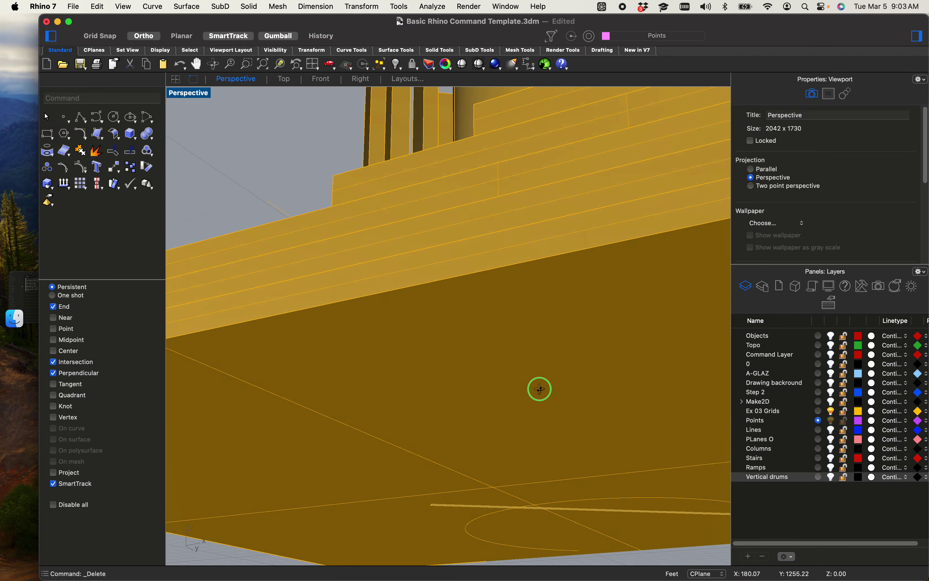
{"action": "scroll", "coordinate": [539, 388], "scroll_direction": "down", "scroll_amount": 10}
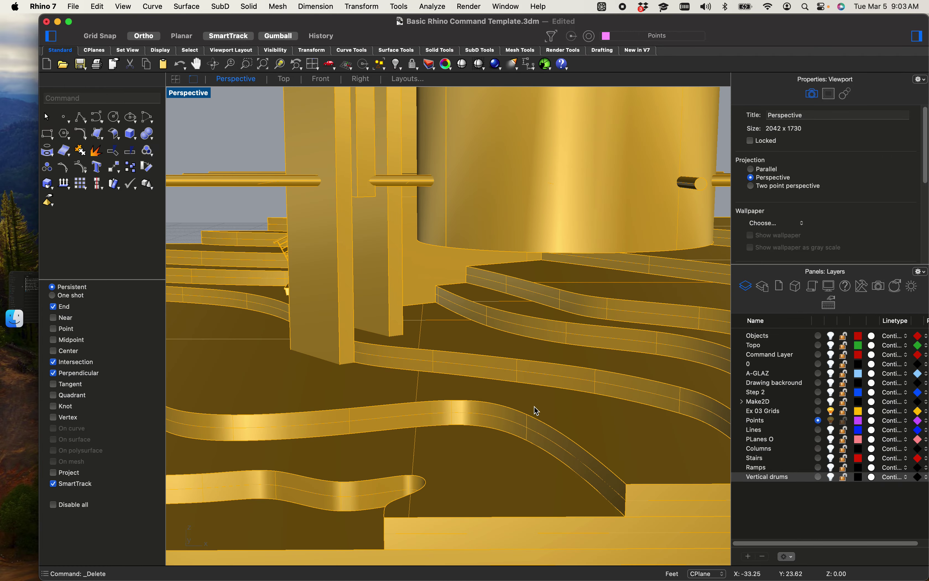
Step: Delete the closed circular curve on the underside of the terrain
{"action": "right_click_drag", "start_coordinate": [534, 406], "coordinate": [570, 282]}
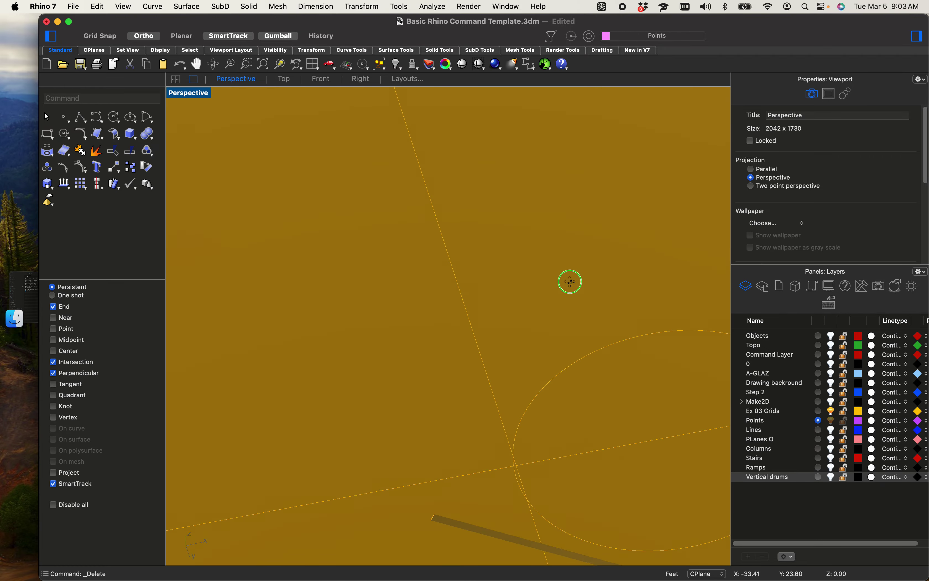
{"action": "left_click", "coordinate": [585, 371]}
{"action": "left_click", "coordinate": [585, 369]}
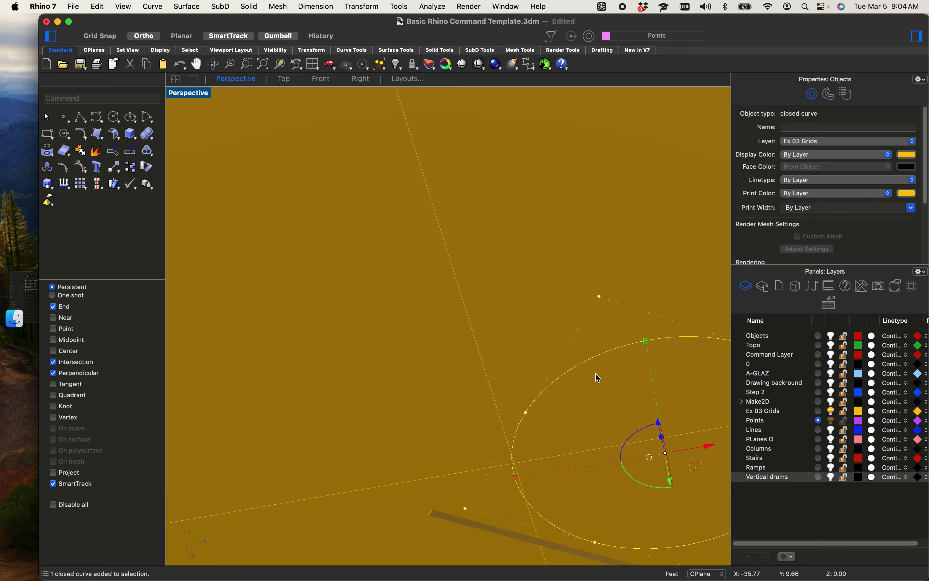
{"action": "key", "text": "Delete"}
Step: Examine how the lower ends of the two front walls sit in the terrain and which slab they meet
{"action": "scroll", "coordinate": [598, 378], "scroll_direction": "down", "scroll_amount": 5}
{"action": "scroll", "coordinate": [622, 397], "scroll_direction": "up", "scroll_amount": 4}
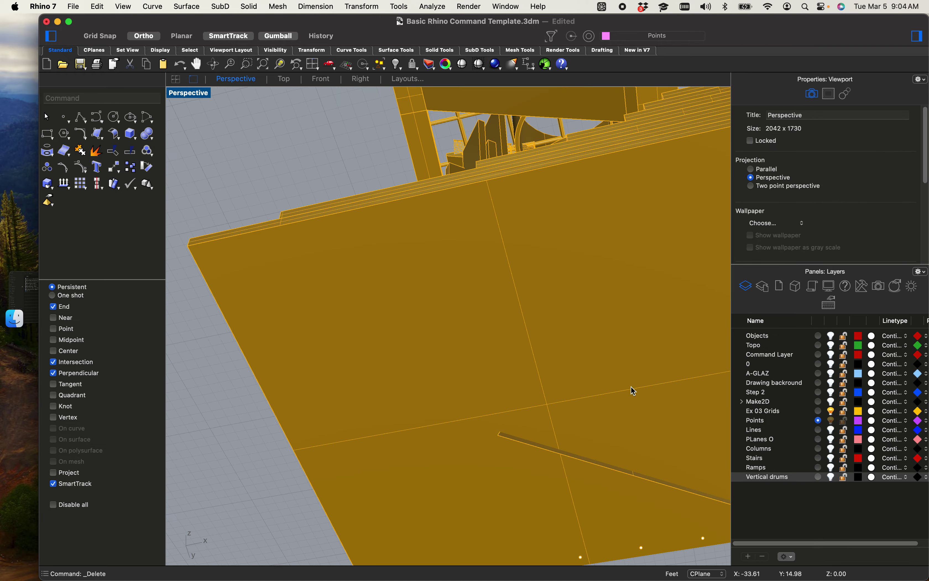
{"action": "right_click_drag", "start_coordinate": [630, 385], "coordinate": [534, 352], "text": "shift"}
{"action": "scroll", "coordinate": [480, 345], "scroll_direction": "up", "scroll_amount": 6}
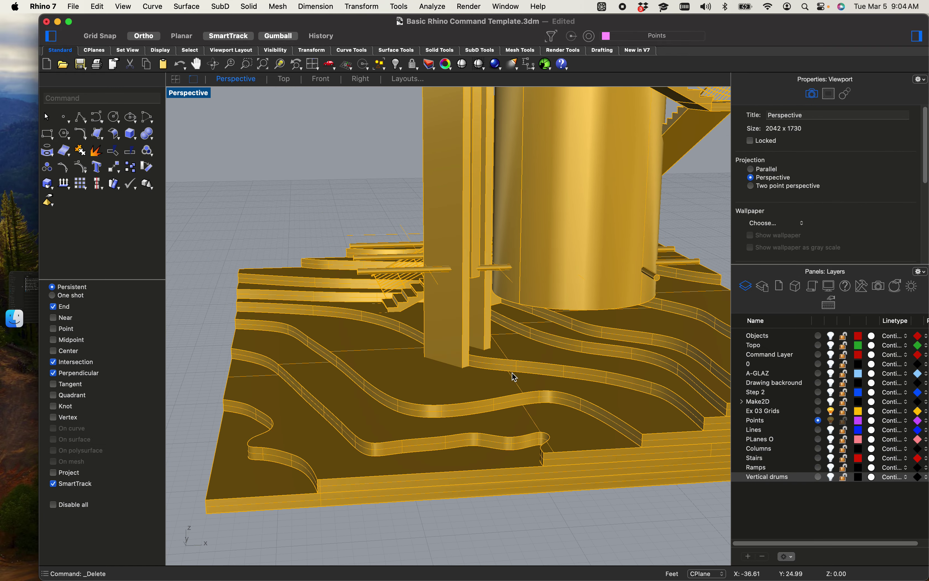
{"action": "left_click", "coordinate": [417, 339]}
{"action": "left_click", "coordinate": [467, 299], "text": "shift"}
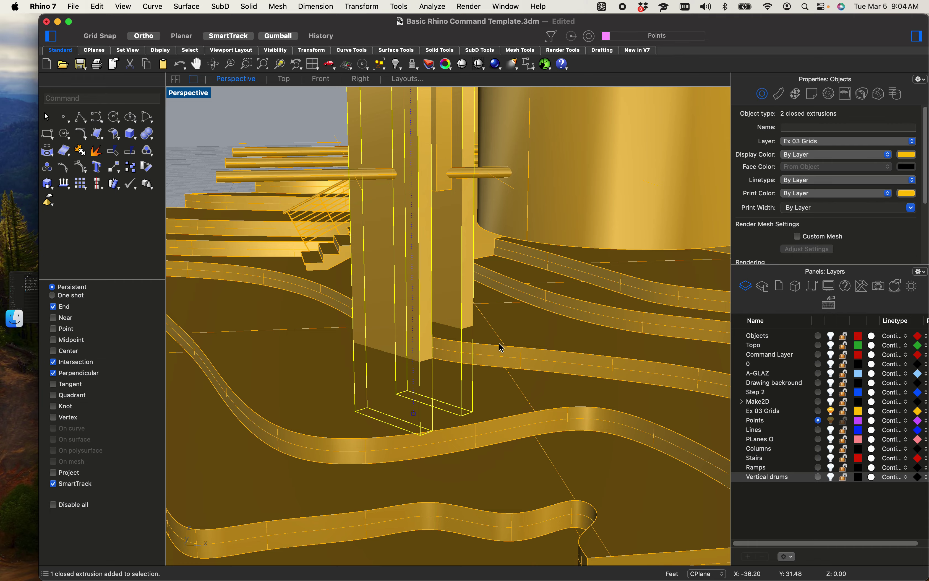
{"action": "left_click", "coordinate": [511, 387]}
{"action": "scroll", "coordinate": [510, 388], "scroll_direction": "down", "scroll_amount": 3}
{"action": "scroll", "coordinate": [438, 356], "scroll_direction": "down", "scroll_amount": 5}
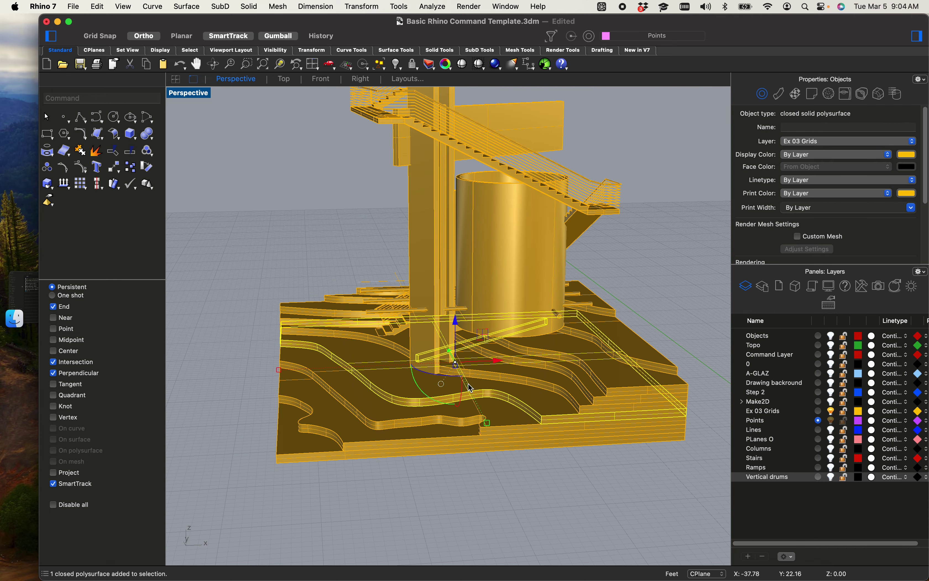
{"action": "scroll", "coordinate": [422, 369], "scroll_direction": "up", "scroll_amount": 4}
{"action": "scroll", "coordinate": [498, 404], "scroll_direction": "down", "scroll_amount": 5}
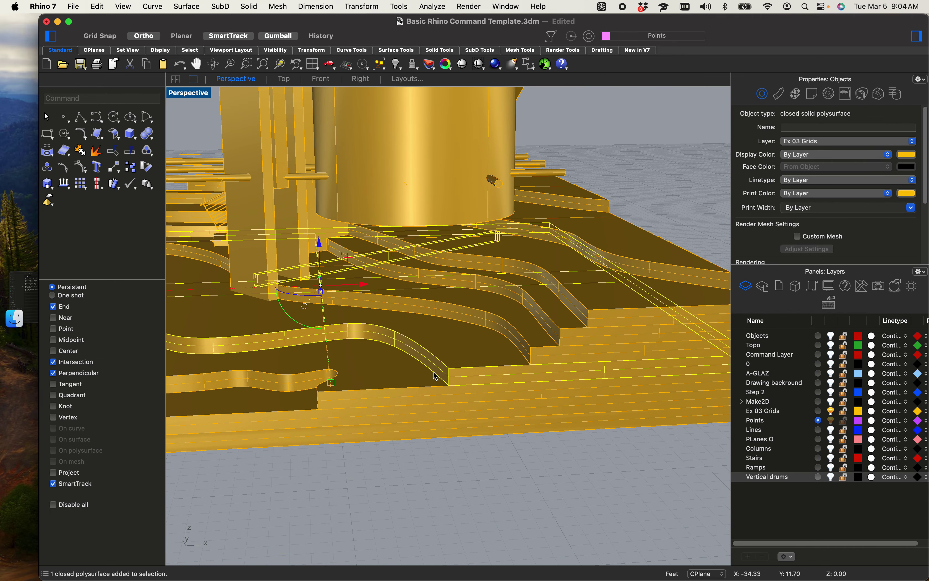
{"action": "scroll", "coordinate": [572, 382], "scroll_direction": "down", "scroll_amount": 3}
{"action": "right_click_drag", "start_coordinate": [567, 389], "coordinate": [664, 398]}
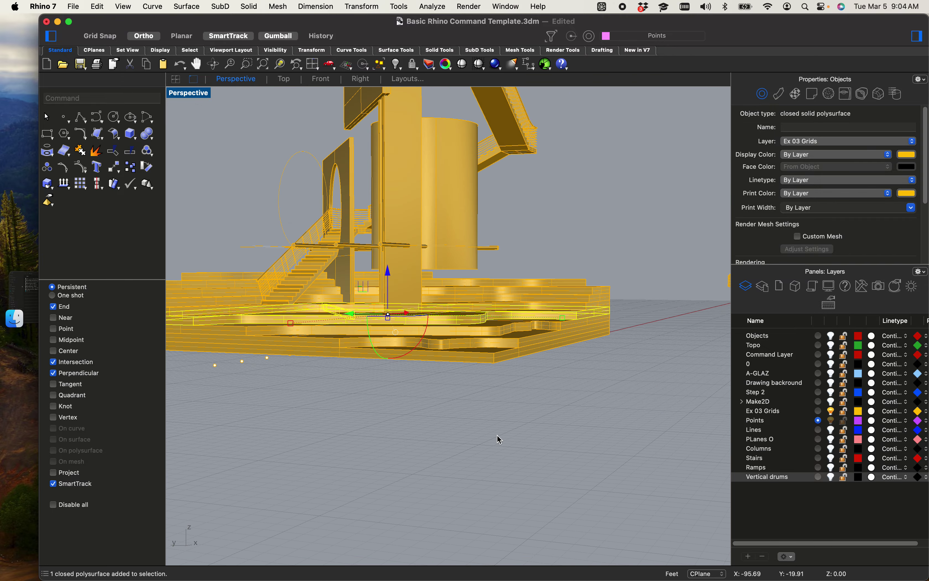
{"action": "key", "text": "Escape"}
Step: Select all the terrain slabs under the tower, excluding the separate stack of extrusions in the background
{"action": "right_click_drag", "start_coordinate": [382, 498], "coordinate": [481, 497], "text": "shift"}
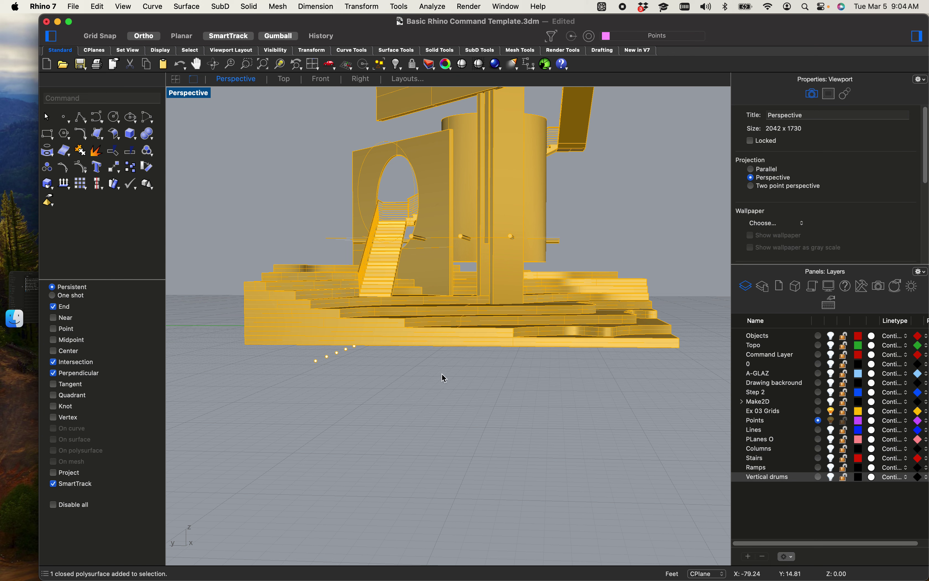
{"action": "left_click_drag", "start_coordinate": [238, 245], "coordinate": [695, 437]}
{"action": "left_click", "coordinate": [623, 218]}
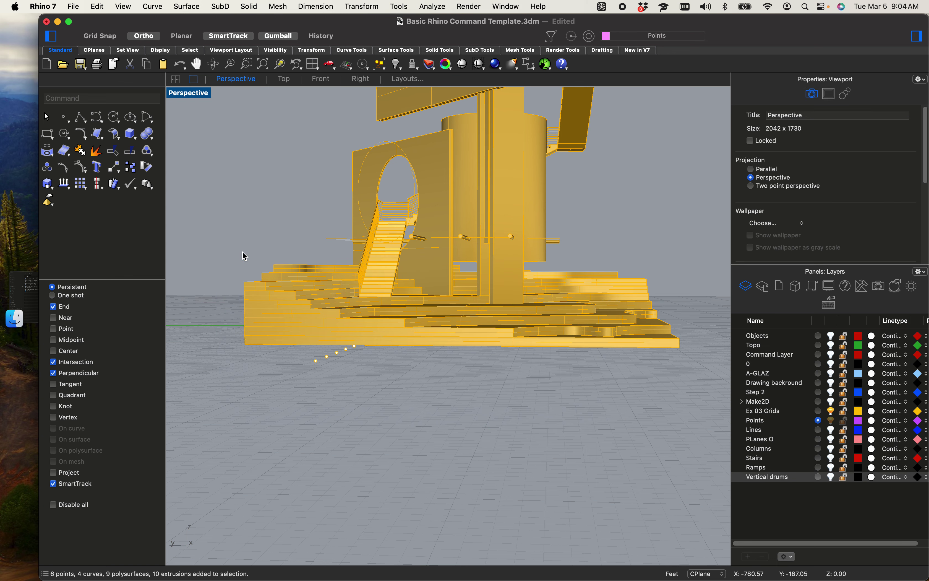
{"action": "left_click_drag", "start_coordinate": [244, 256], "coordinate": [693, 379]}
{"action": "right_click_drag", "start_coordinate": [692, 380], "coordinate": [673, 426]}
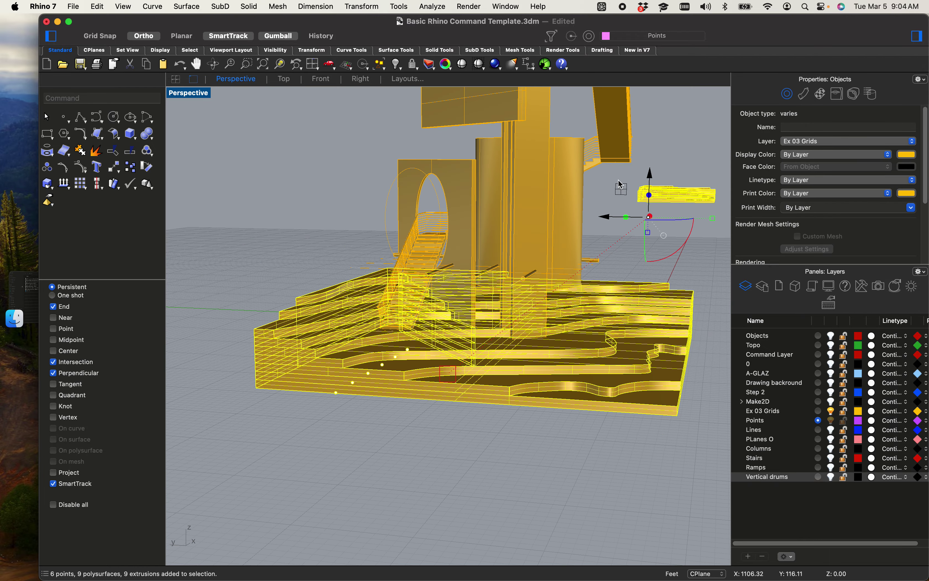
{"action": "left_click_drag", "start_coordinate": [628, 180], "coordinate": [720, 211], "text": "super"}
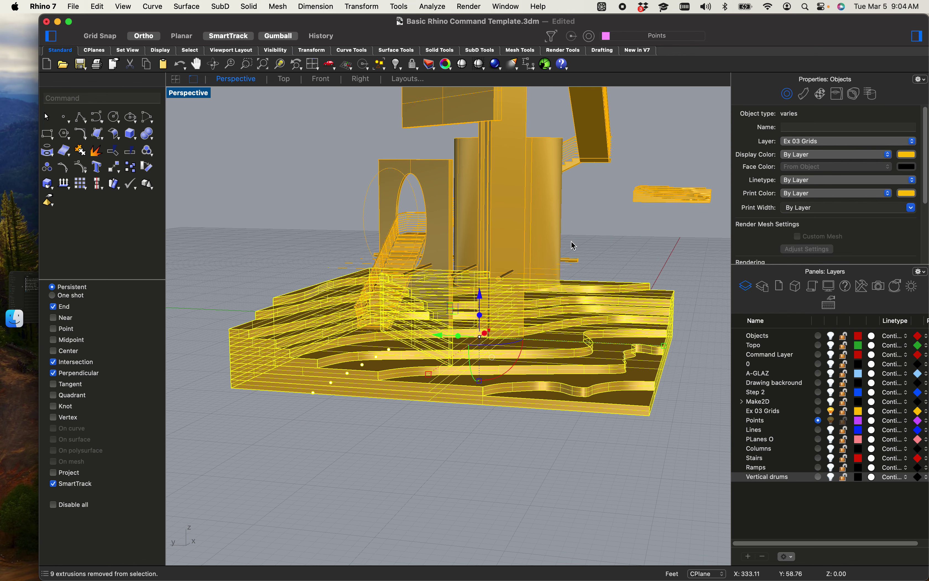
{"action": "scroll", "coordinate": [455, 323], "scroll_direction": "up", "scroll_amount": 5}
{"action": "scroll", "coordinate": [455, 323], "scroll_direction": "down", "scroll_amount": 5}
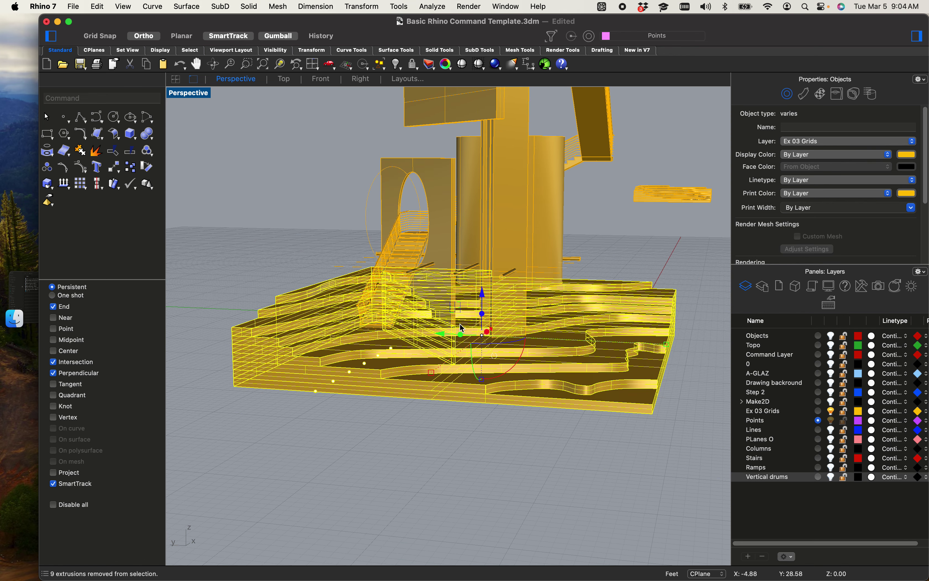
{"action": "right_click_drag", "start_coordinate": [536, 334], "coordinate": [422, 341], "text": "shift"}
{"action": "scroll", "coordinate": [526, 357], "scroll_direction": "up", "scroll_amount": 4}
{"action": "right_click_drag", "start_coordinate": [207, 185], "coordinate": [506, 317]}
{"action": "scroll", "coordinate": [575, 334], "scroll_direction": "down", "scroll_amount": 4}
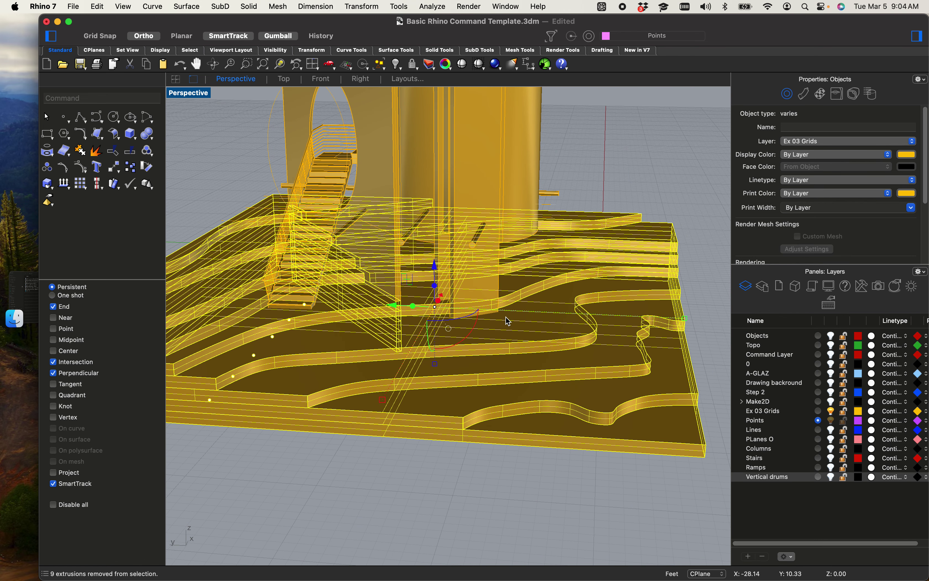
Step: Try to BooleanSplit the selected terrain slabs using the front wall as the cutting object
{"action": "type", "text": "BooleanDifference"}
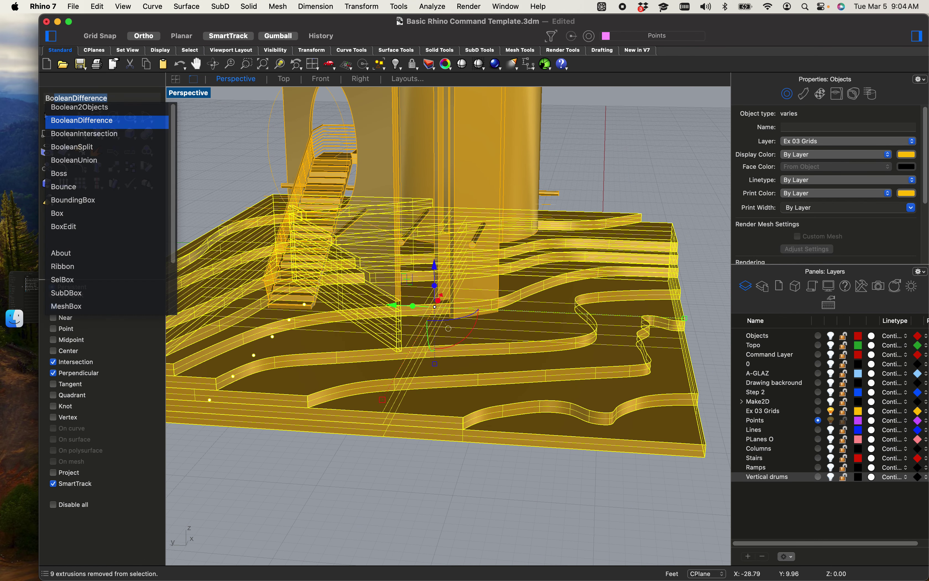
{"action": "key", "text": "Down"}
{"action": "key", "text": "Down"}
{"action": "key", "text": "Return"}
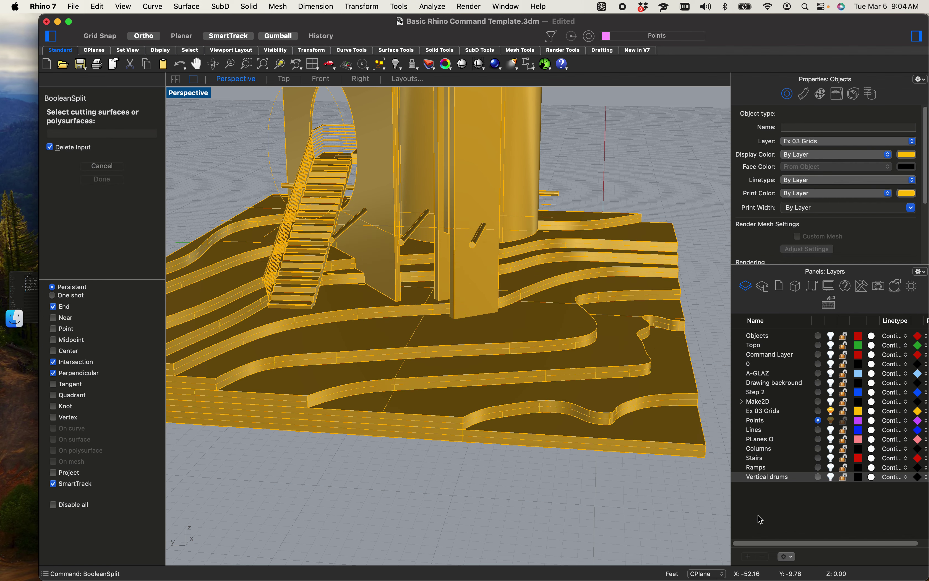
{"action": "scroll", "coordinate": [458, 299], "scroll_direction": "up", "scroll_amount": 5}
{"action": "left_click", "coordinate": [460, 300]}
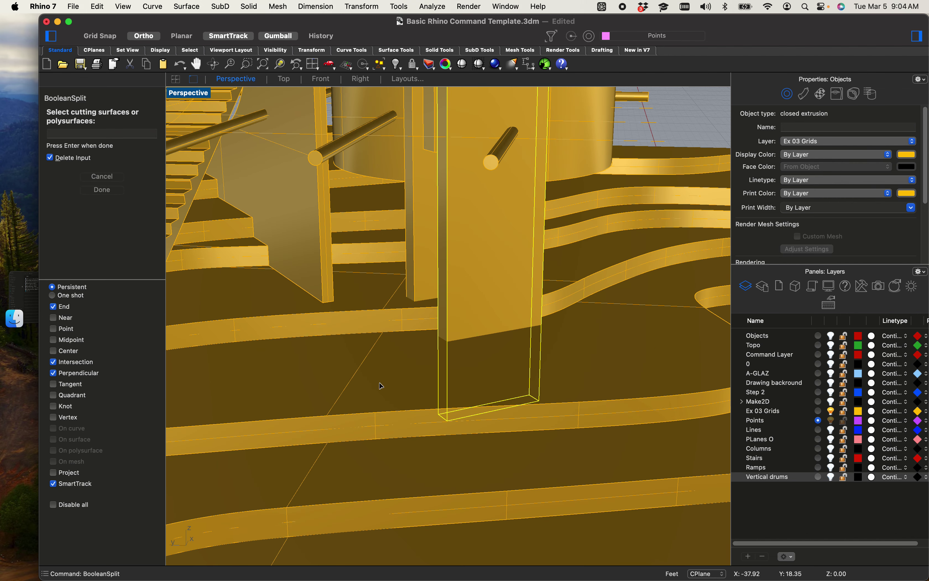
{"action": "left_click", "coordinate": [379, 405]}
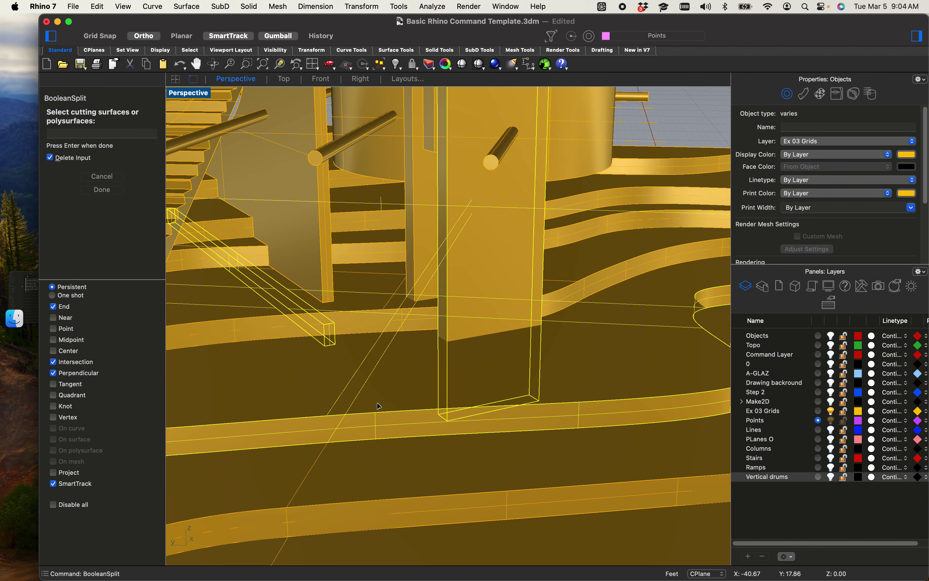
{"action": "key", "text": "Escape"}
Step: BooleanSplit the single terrain slab at the base of the two front walls, using both walls as cutting objects
{"action": "left_click", "coordinate": [378, 405]}
{"action": "key", "text": "Return"}
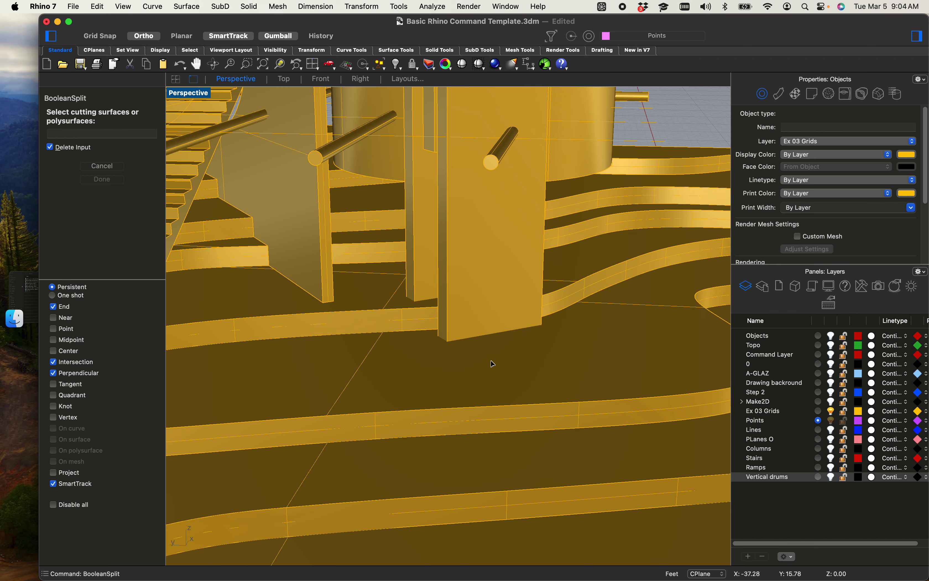
{"action": "left_click", "coordinate": [502, 294]}
{"action": "left_click", "coordinate": [426, 254]}
{"action": "key", "text": "Return"}
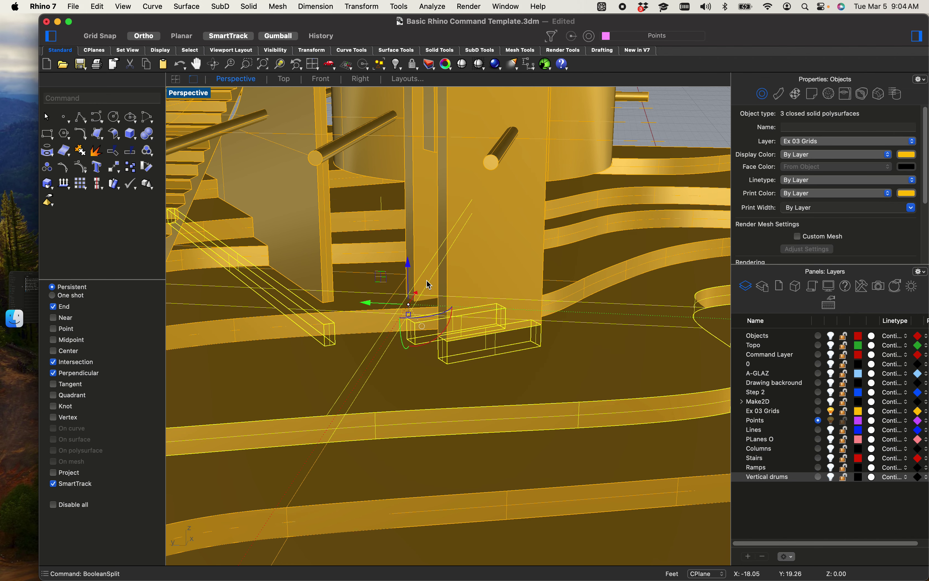
Step: Check the slab under the front walls from below and set the Perspective viewport to Ghosted display
{"action": "scroll", "coordinate": [428, 282], "scroll_direction": "down", "scroll_amount": 5}
{"action": "scroll", "coordinate": [457, 344], "scroll_direction": "up", "scroll_amount": 7}
{"action": "right_click_drag", "start_coordinate": [442, 365], "coordinate": [475, 257]}
{"action": "left_click", "coordinate": [483, 335]}
{"action": "right_click_drag", "start_coordinate": [493, 330], "coordinate": [436, 415], "text": "shift"}
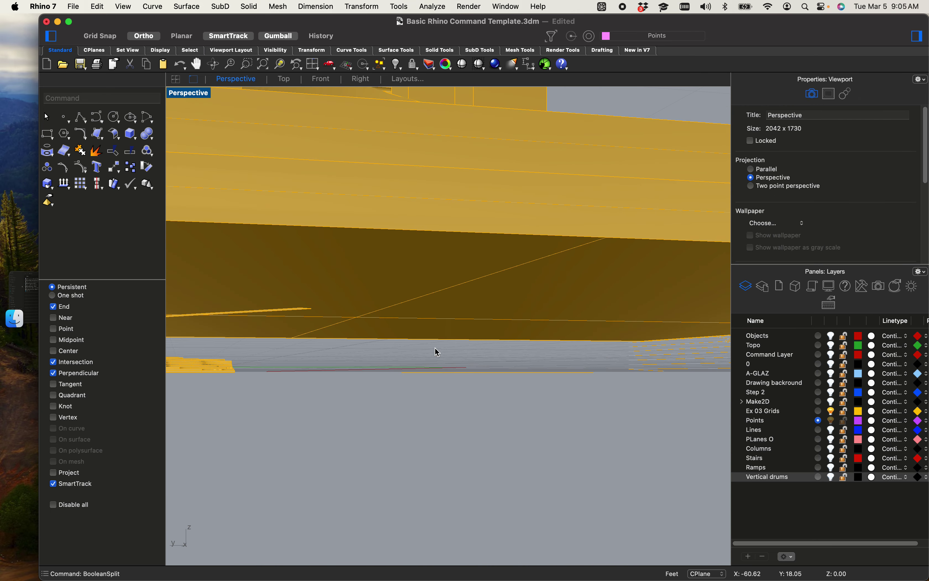
{"action": "left_click", "coordinate": [462, 246]}
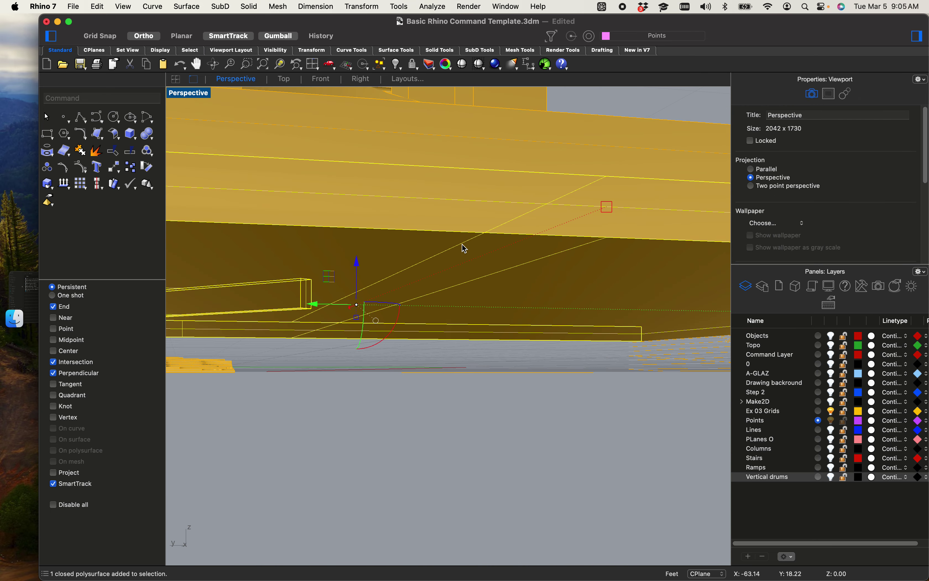
{"action": "left_click", "coordinate": [185, 96]}
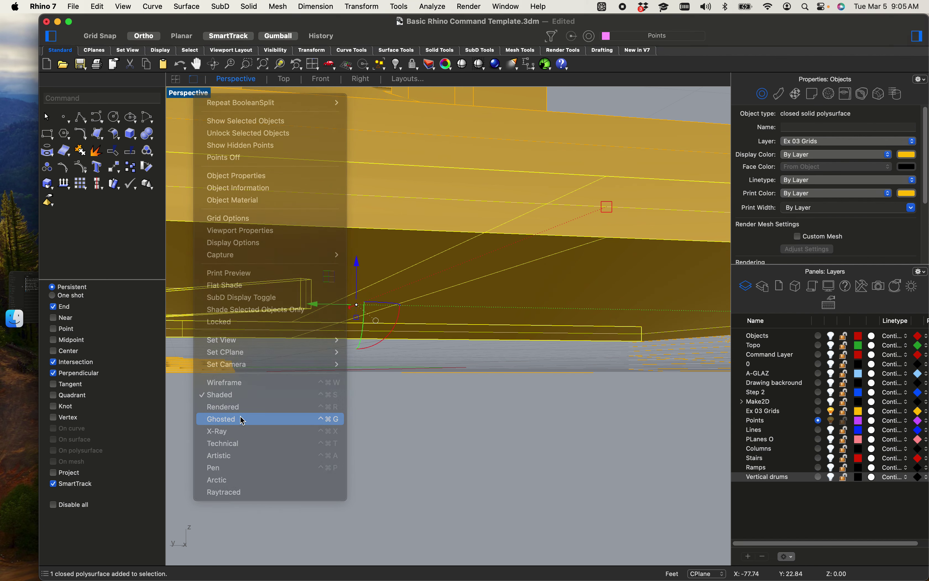
{"action": "left_click", "coordinate": [242, 420]}
{"action": "right_click_drag", "start_coordinate": [520, 368], "coordinate": [490, 297]}
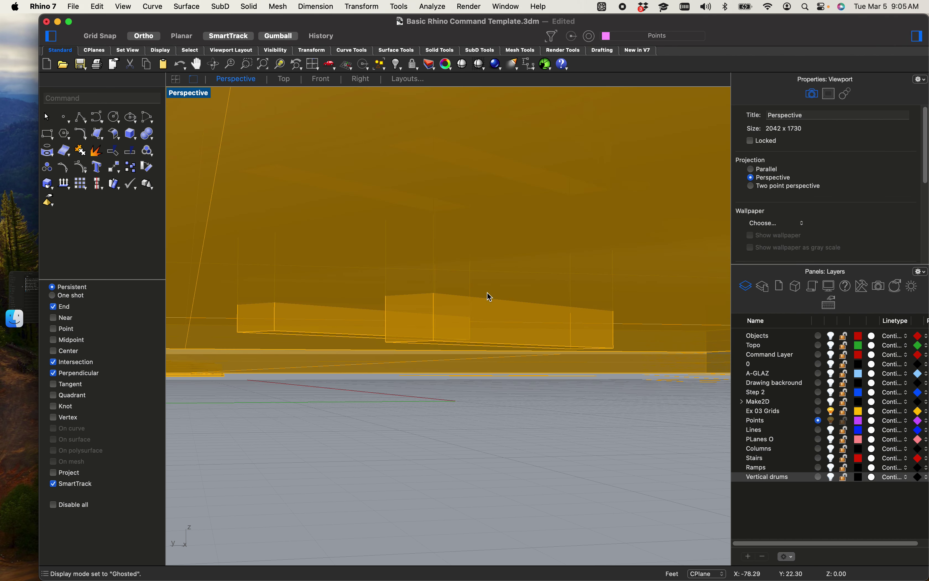
Step: Select the outer front wall extrusion among the overlapping objects and move it vertically upward, clear of the terrain
{"action": "left_click", "coordinate": [453, 328]}
{"action": "left_click", "coordinate": [423, 307]}
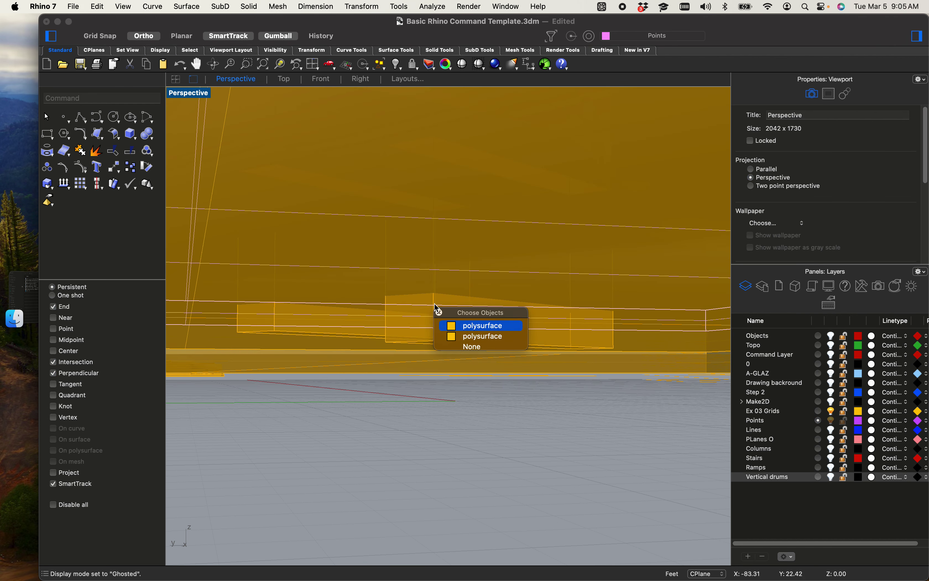
{"action": "left_click", "coordinate": [435, 303]}
{"action": "left_click", "coordinate": [426, 336]}
{"action": "left_click", "coordinate": [438, 339]}
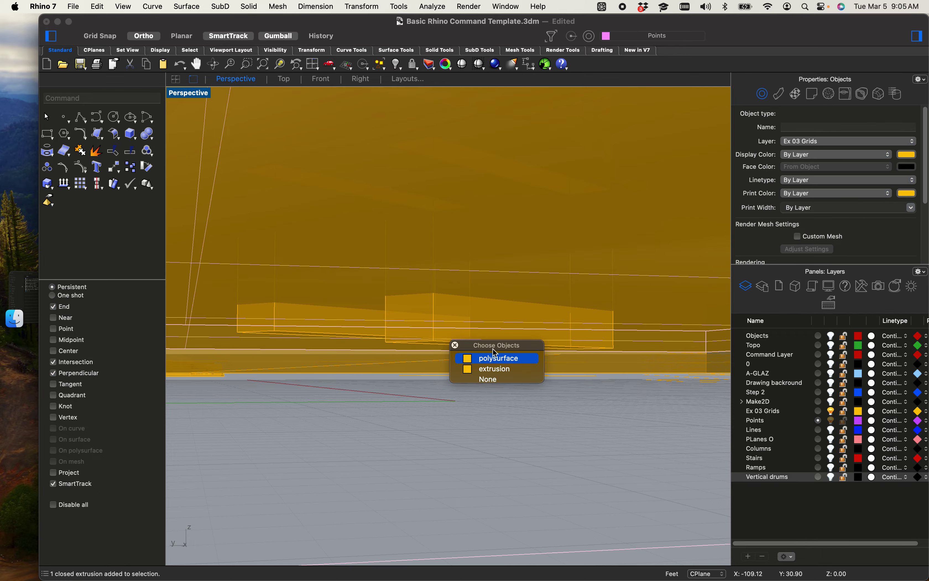
{"action": "left_click", "coordinate": [432, 312]}
{"action": "scroll", "coordinate": [433, 316], "scroll_direction": "down", "scroll_amount": 12}
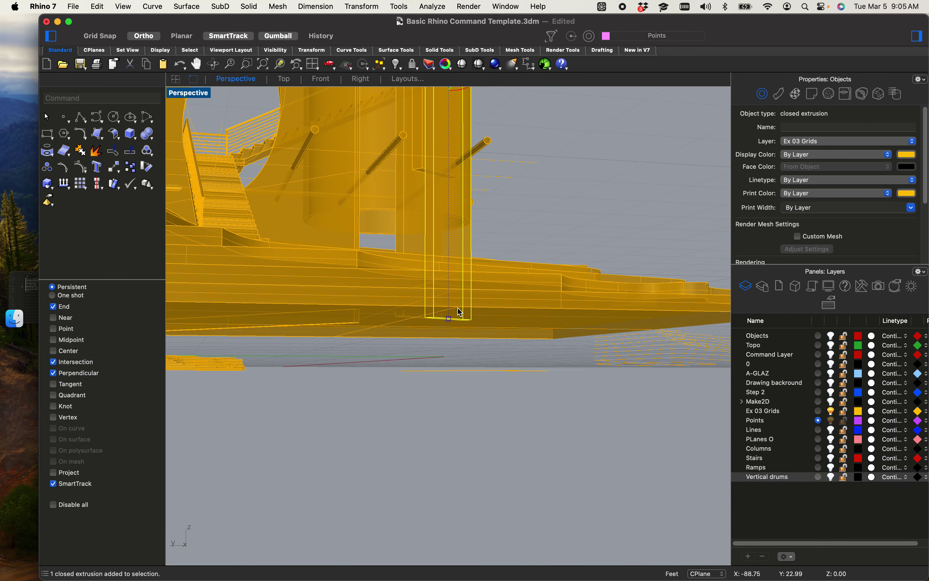
{"action": "left_click", "coordinate": [462, 373]}
{"action": "right_click_drag", "start_coordinate": [459, 312], "coordinate": [415, 311], "text": "shift"}
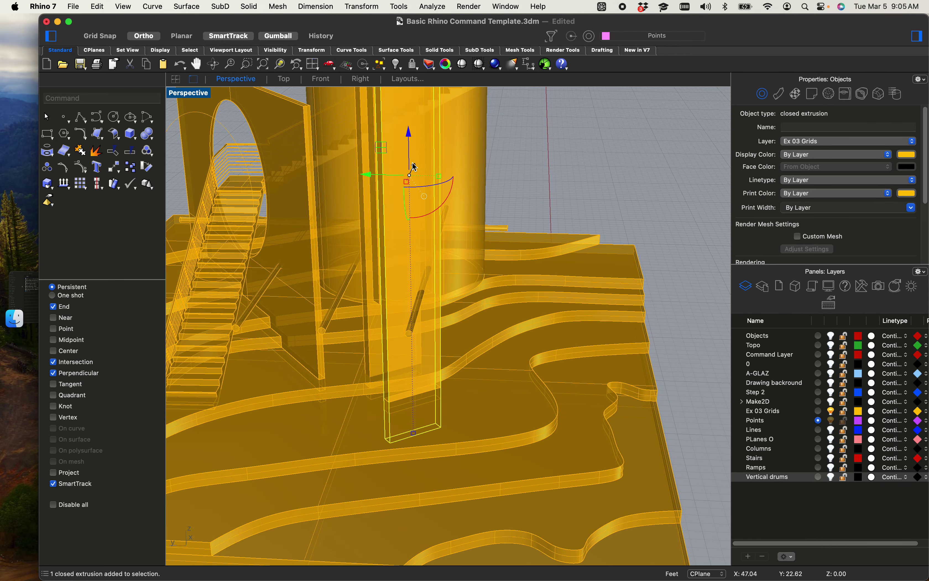
{"action": "left_click_drag", "start_coordinate": [410, 140], "coordinate": [413, 24]}
{"action": "left_click", "coordinate": [678, 323]}
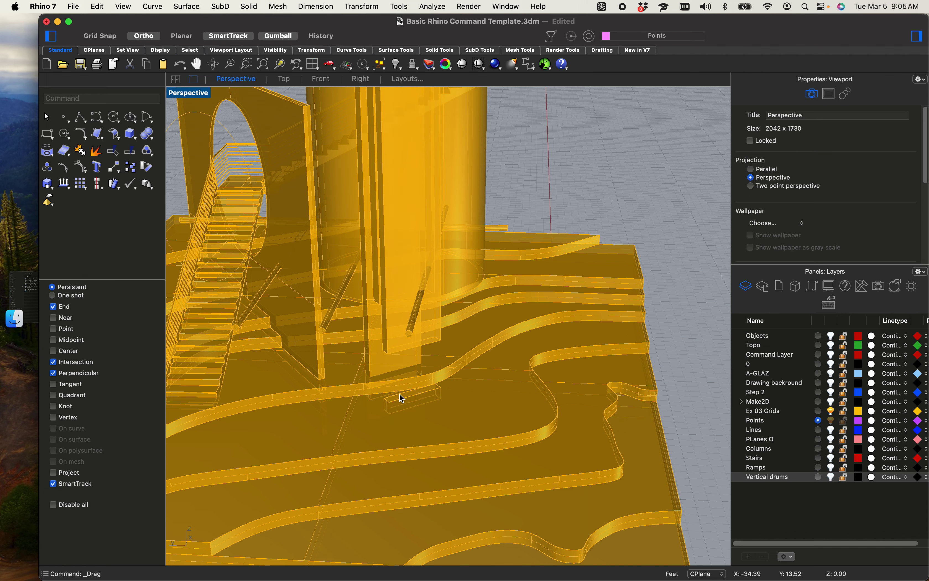
Step: Delete the leftover solid block embedded in the terrain slab beneath the raised front wall
{"action": "scroll", "coordinate": [401, 399], "scroll_direction": "up", "scroll_amount": 5}
{"action": "left_click", "coordinate": [394, 408]}
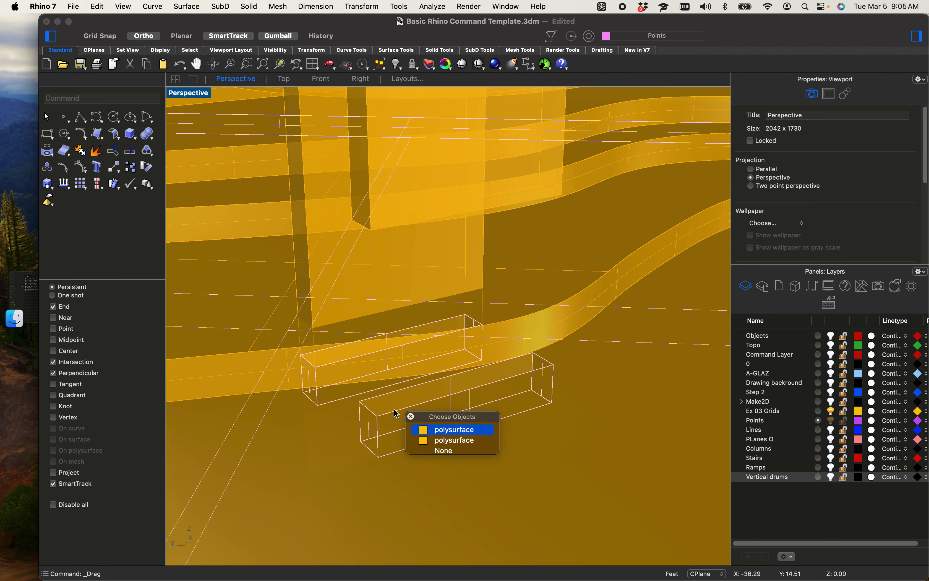
{"action": "left_click", "coordinate": [440, 443]}
{"action": "key", "text": "Delete"}
{"action": "right_click_drag", "start_coordinate": [437, 425], "coordinate": [466, 410], "text": "shift"}
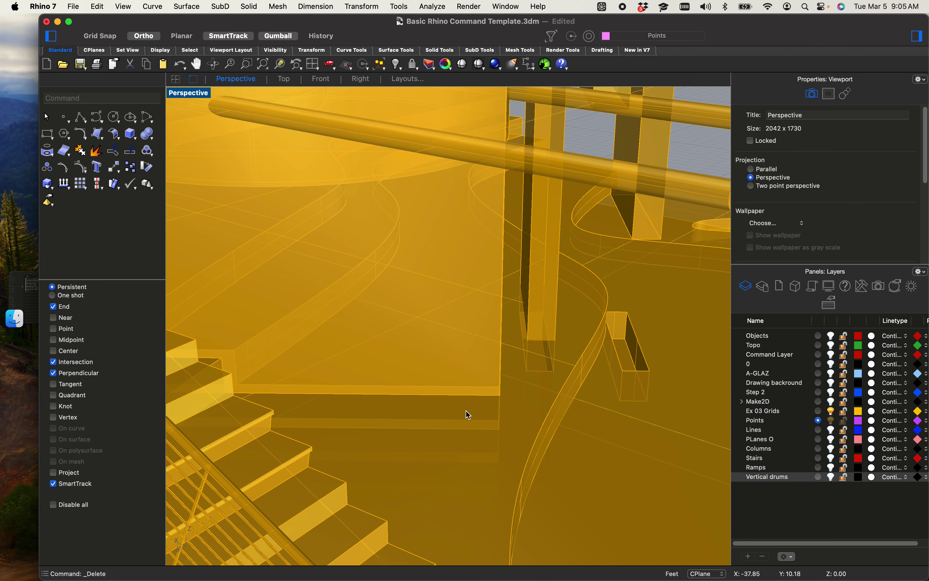
Step: Hide the other front wall extrusion, which still stands over the inner pocket in the terrain
{"action": "scroll", "coordinate": [665, 362], "scroll_direction": "up", "scroll_amount": 5}
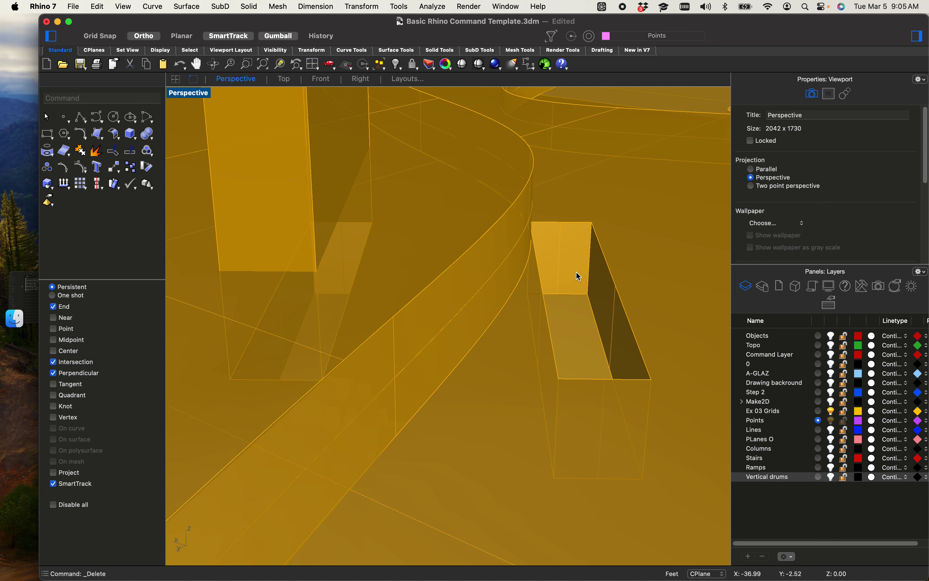
{"action": "left_click", "coordinate": [347, 300]}
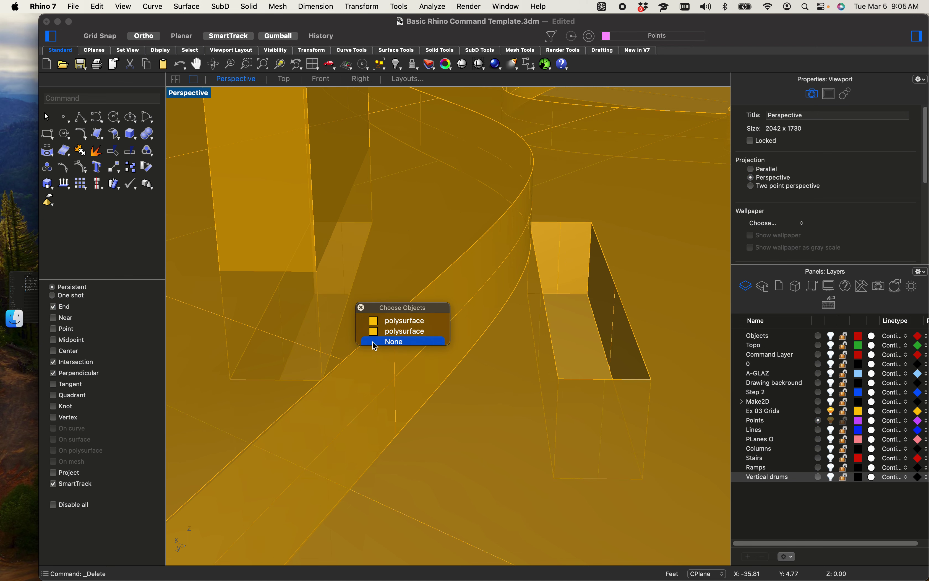
{"action": "left_click", "coordinate": [390, 335]}
{"action": "key", "text": "Delete"}
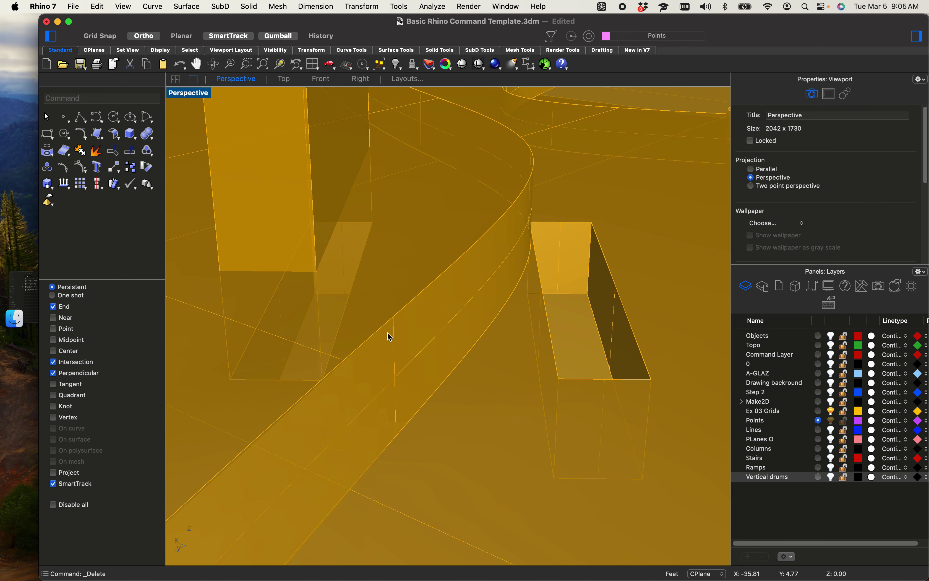
{"action": "left_click", "coordinate": [303, 254]}
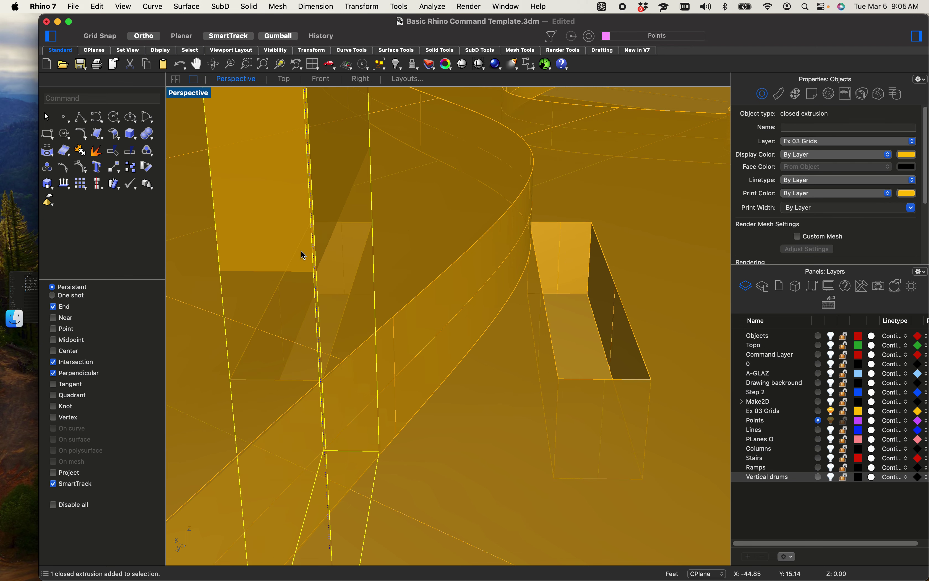
{"action": "key", "text": "Return"}
{"action": "scroll", "coordinate": [257, 330], "scroll_direction": "down", "scroll_amount": 5}
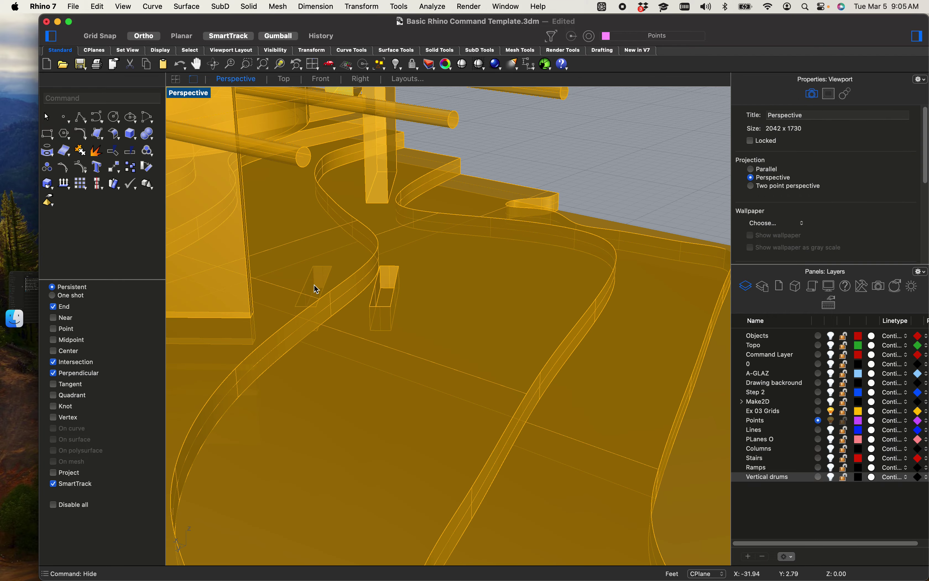
Step: Examine the two wall pockets in the terrain from several angles and check which slab they belong to
{"action": "scroll", "coordinate": [408, 292], "scroll_direction": "up", "scroll_amount": 5}
{"action": "left_click", "coordinate": [422, 291]}
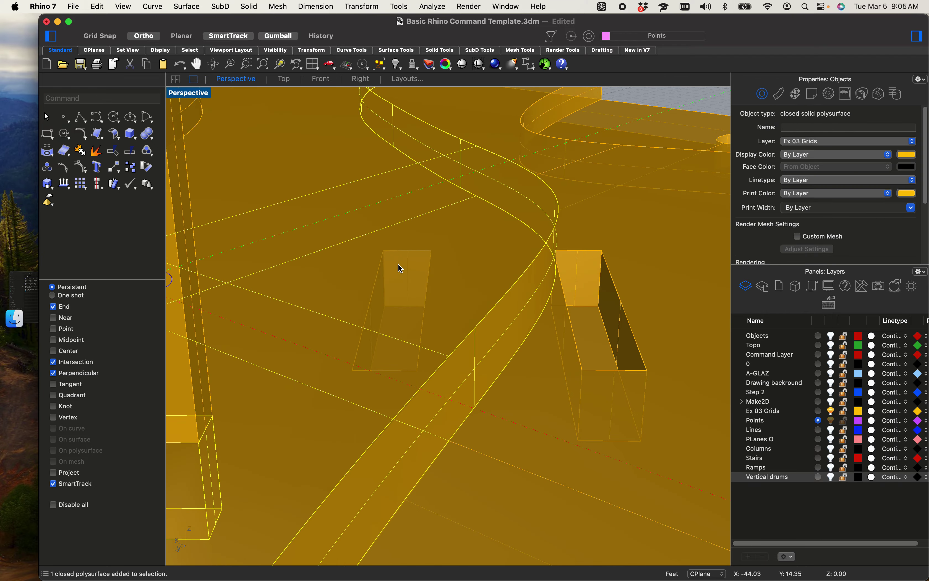
{"action": "right_click_drag", "start_coordinate": [399, 249], "coordinate": [585, 271]}
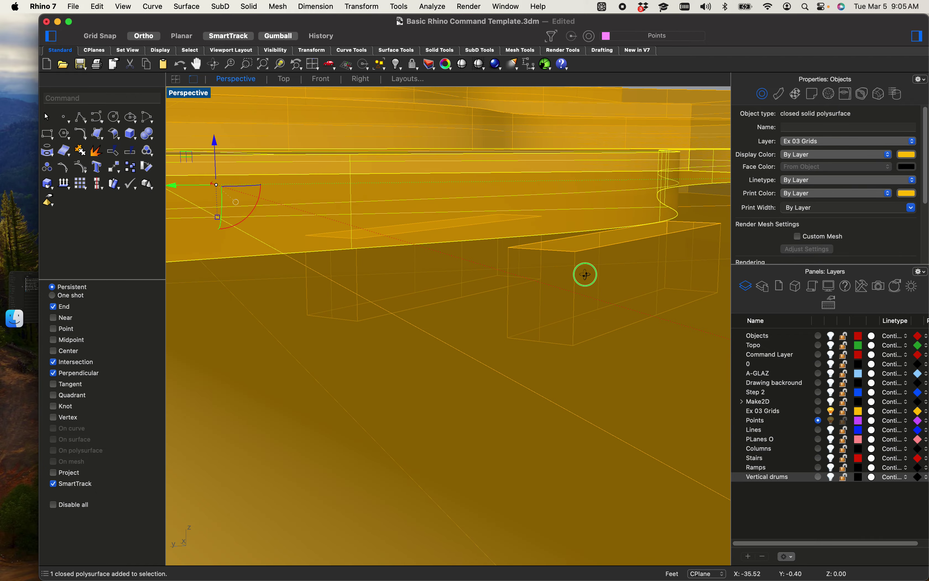
{"action": "left_click", "coordinate": [374, 276]}
{"action": "left_click", "coordinate": [423, 306]}
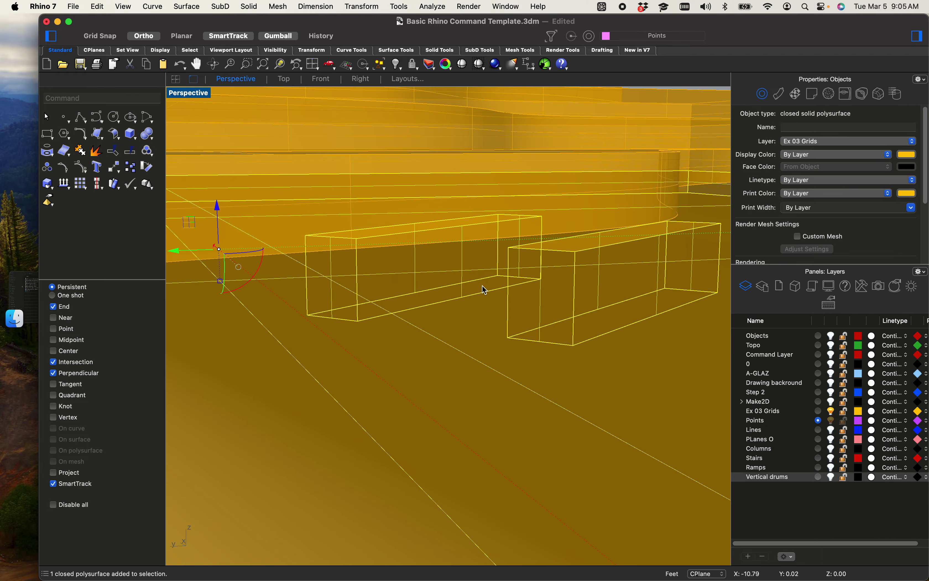
{"action": "right_click_drag", "start_coordinate": [484, 290], "coordinate": [704, 309]}
{"action": "left_click", "coordinate": [230, 163]}
{"action": "scroll", "coordinate": [399, 208], "scroll_direction": "down", "scroll_amount": 4}
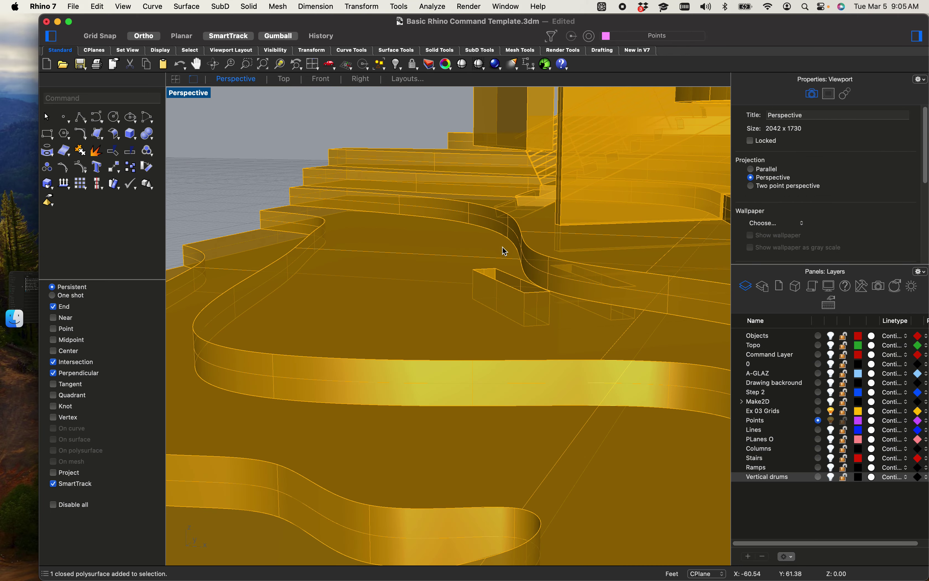
{"action": "right_click_drag", "start_coordinate": [502, 246], "coordinate": [375, 300], "text": "shift"}
{"action": "scroll", "coordinate": [473, 315], "scroll_direction": "up", "scroll_amount": 4}
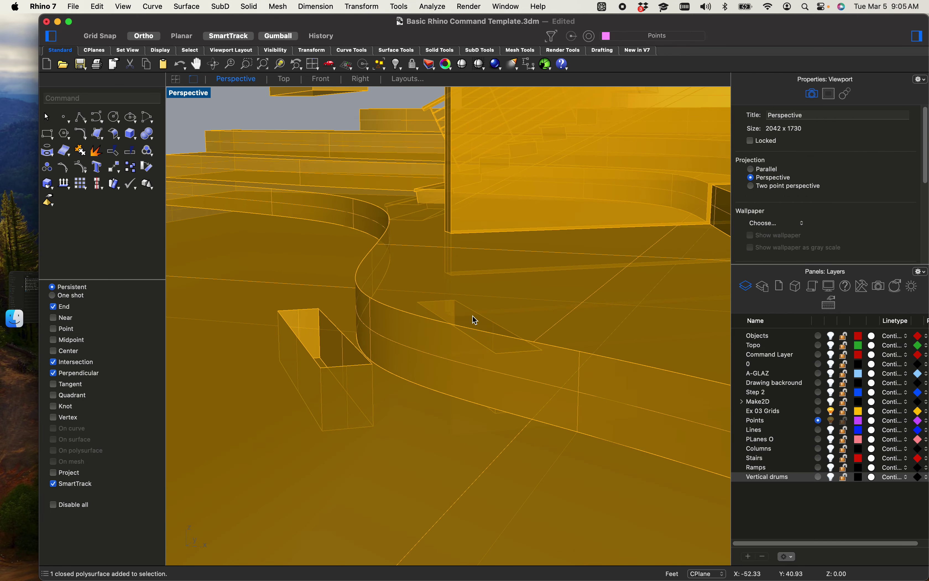
Step: Try to BooleanSplit the terrain slab containing both pockets using the remaining front wall as the cutting object
{"action": "left_click", "coordinate": [459, 334]}
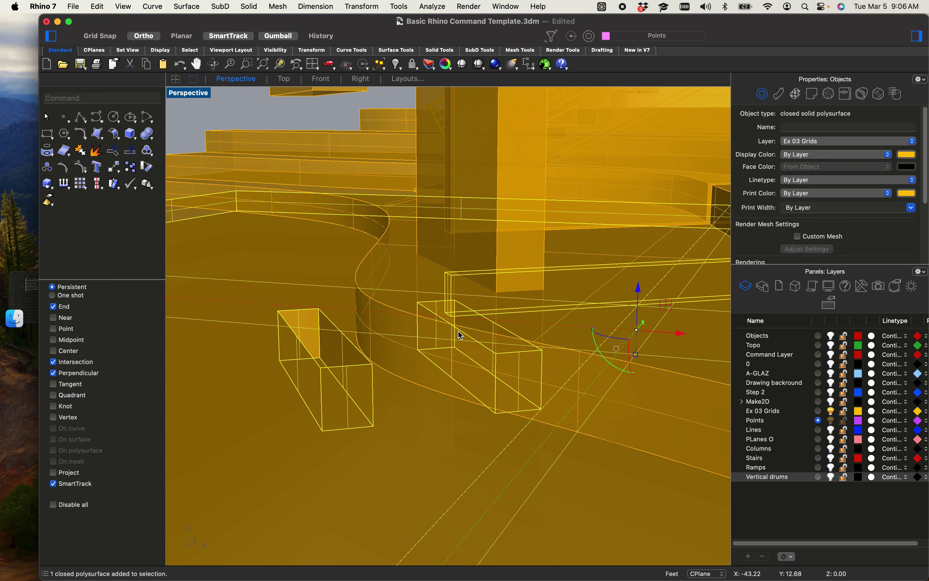
{"action": "type", "text": "BooleanDifference"}
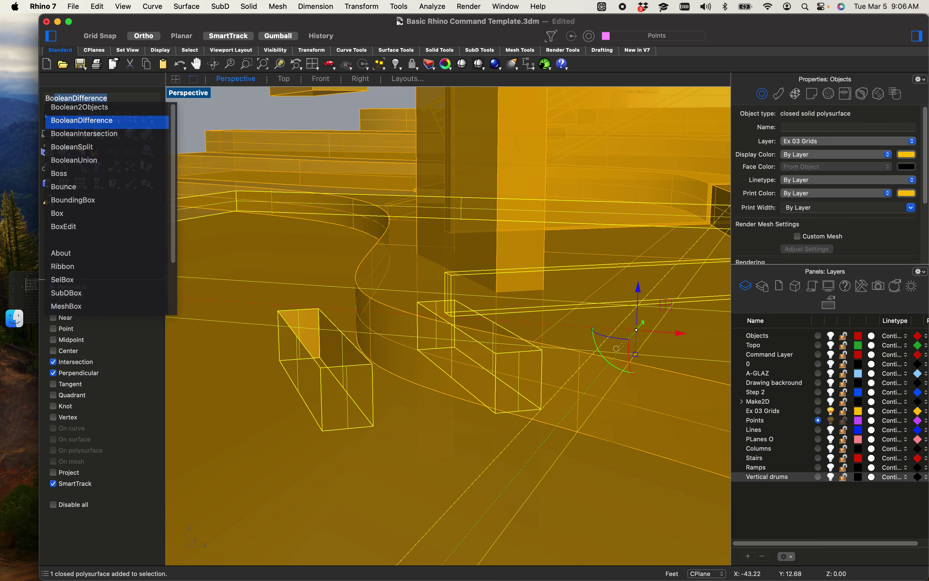
{"action": "key", "text": "Down"}
{"action": "key", "text": "Down"}
{"action": "key", "text": "Return"}
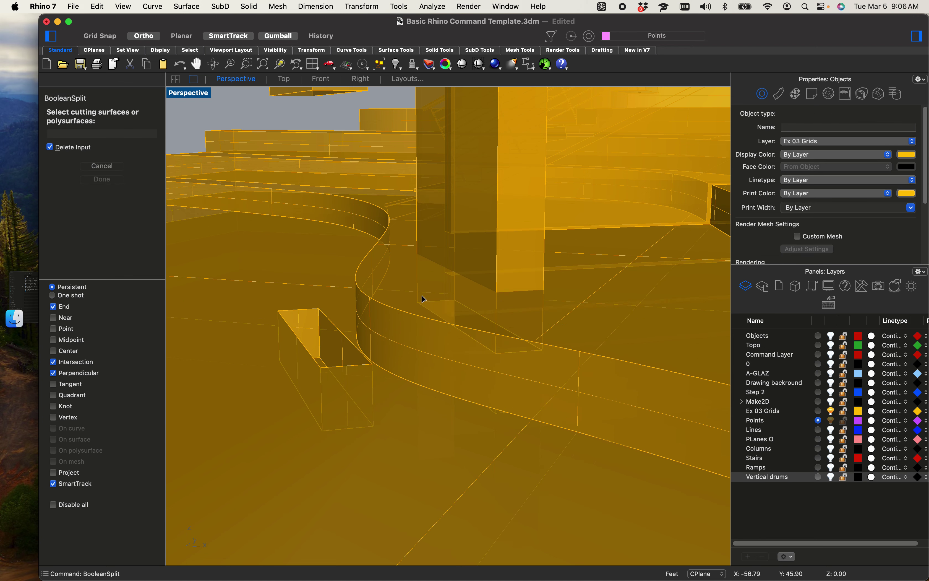
{"action": "left_click", "coordinate": [409, 317]}
{"action": "key", "text": "Return"}
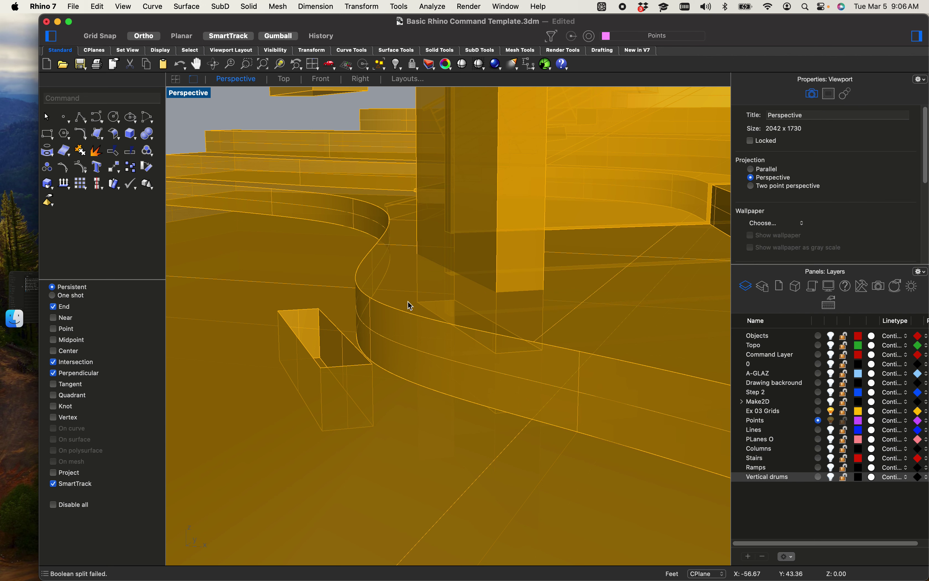
Step: Examine the slabs overlapping at the inner pocket and how the cut openings line up with the wall's base
{"action": "left_click", "coordinate": [427, 313]}
{"action": "left_click", "coordinate": [437, 388]}
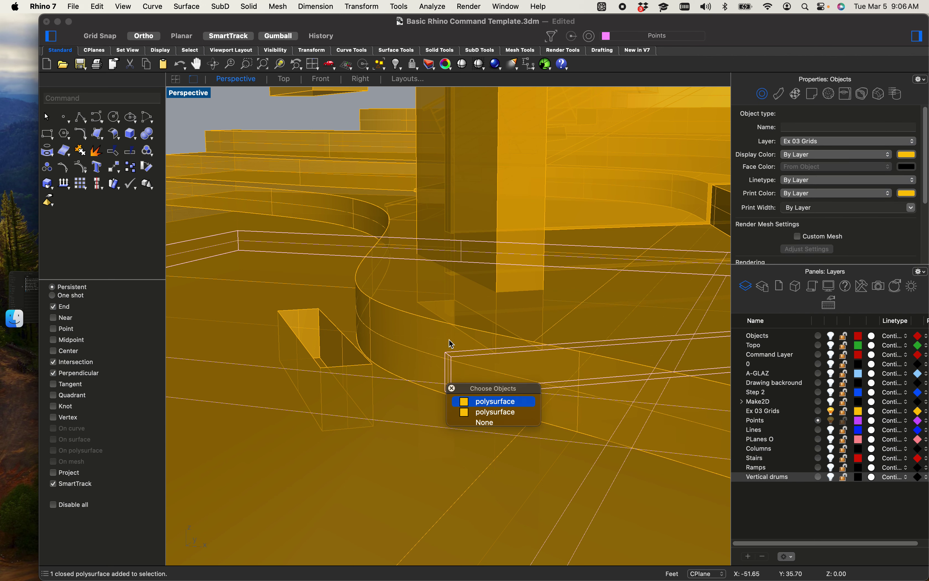
{"action": "key", "text": "Escape"}
{"action": "left_click", "coordinate": [432, 320]}
{"action": "key", "text": "Escape"}
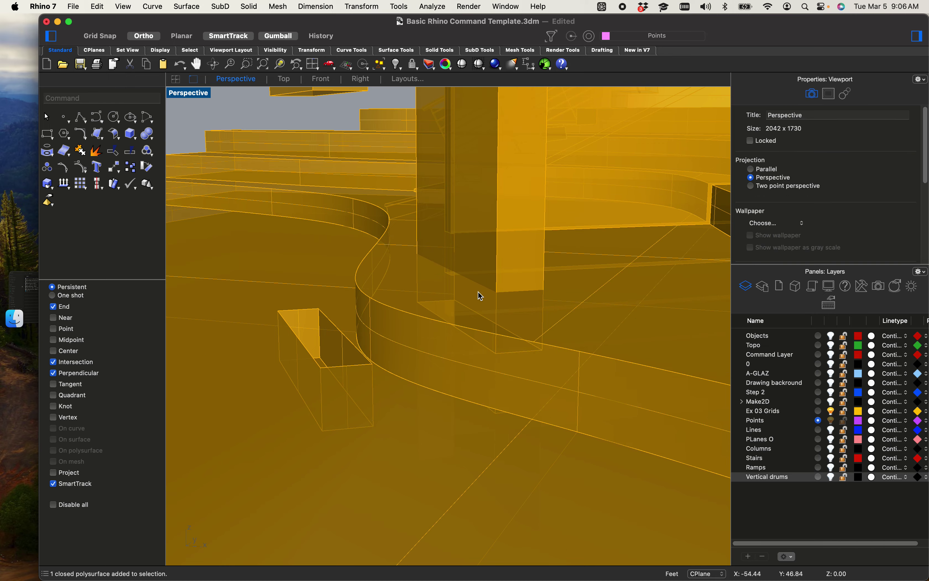
{"action": "scroll", "coordinate": [480, 294], "scroll_direction": "up", "scroll_amount": 5}
{"action": "left_click", "coordinate": [486, 297]}
{"action": "left_click", "coordinate": [549, 326]}
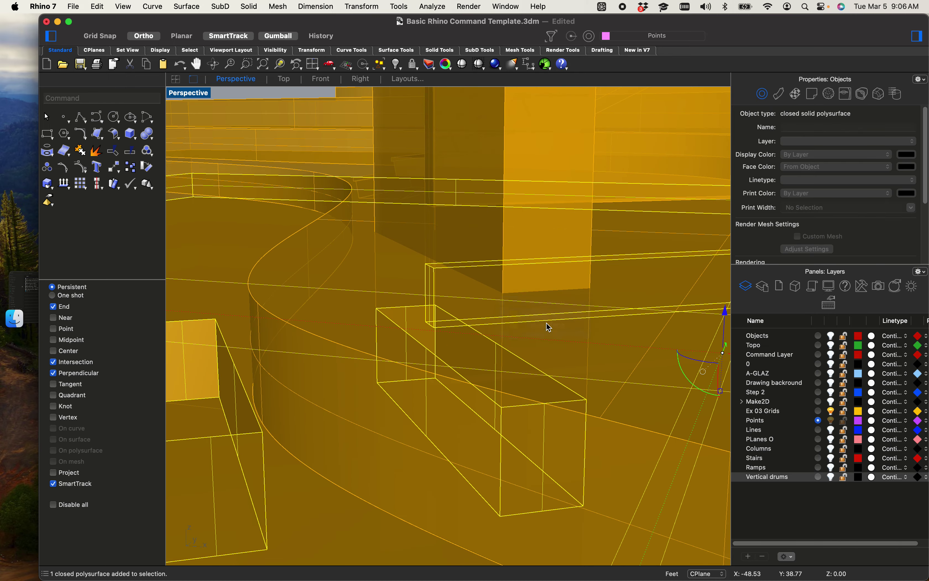
{"action": "scroll", "coordinate": [505, 310], "scroll_direction": "down", "scroll_amount": 5}
{"action": "right_click_drag", "start_coordinate": [442, 316], "coordinate": [433, 357]}
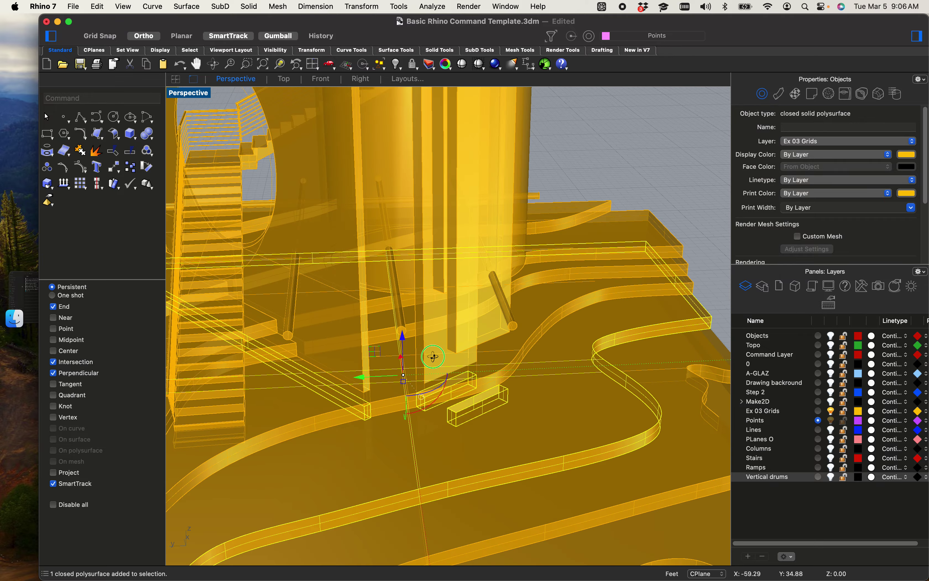
Step: Turn on the Objects layer to display the red columns and platform together with the tower
{"action": "left_click", "coordinate": [674, 152]}
{"action": "scroll", "coordinate": [592, 213], "scroll_direction": "down", "scroll_amount": 7}
{"action": "right_click_drag", "start_coordinate": [566, 281], "coordinate": [488, 291], "text": "shift"}
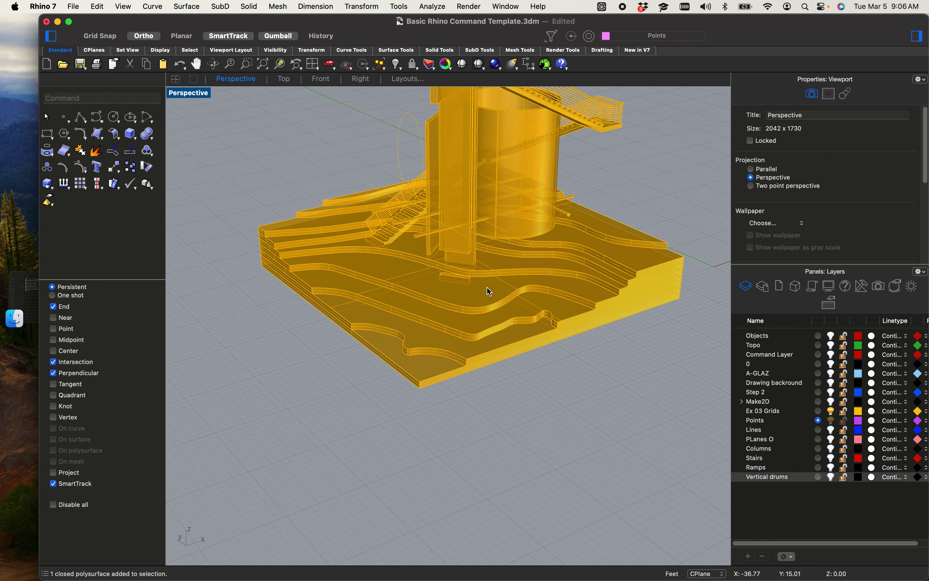
{"action": "scroll", "coordinate": [574, 250], "scroll_direction": "up", "scroll_amount": 3}
{"action": "left_click", "coordinate": [610, 225]}
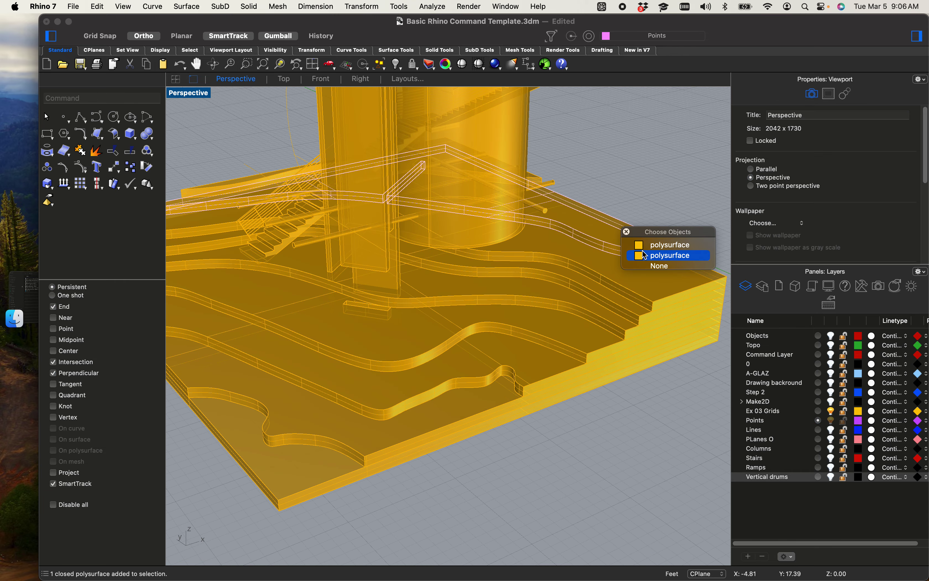
{"action": "scroll", "coordinate": [609, 422], "scroll_direction": "down", "scroll_amount": 10}
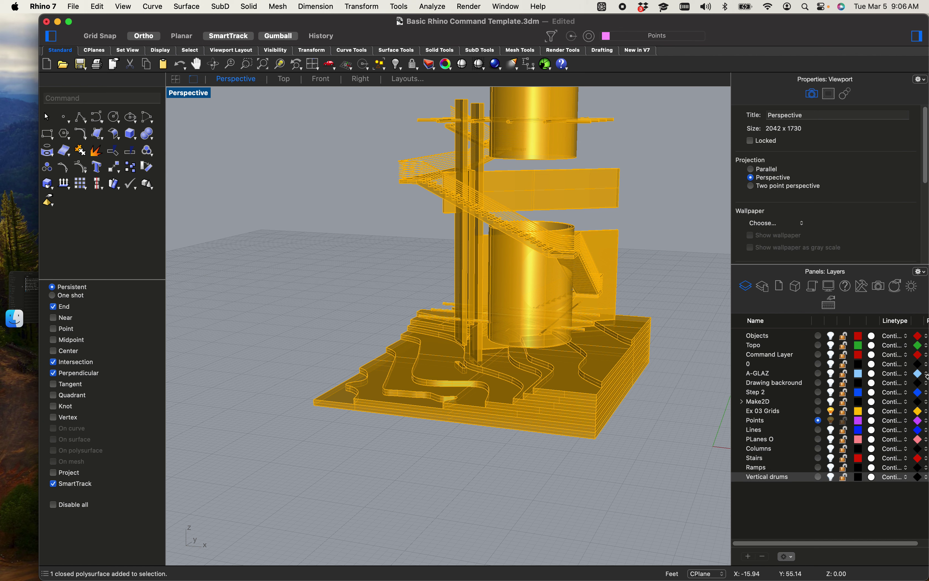
{"action": "left_click", "coordinate": [832, 337]}
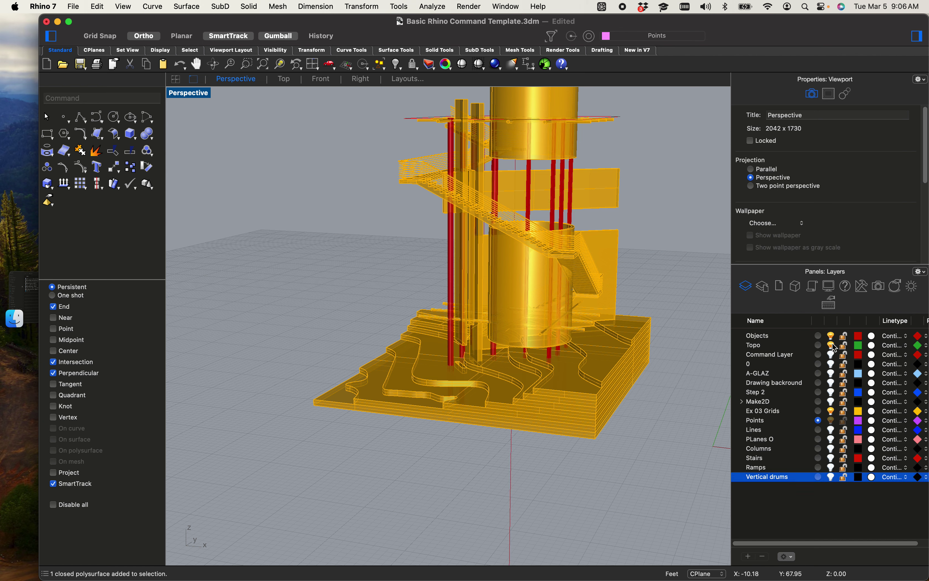
{"action": "mouse_move", "coordinate": [560, 346]}
{"action": "right_mouse_down"}
{"action": "mouse_move", "coordinate": [510, 365]}
{"action": "mouse_move", "coordinate": [521, 360]}
{"action": "right_mouse_up"}
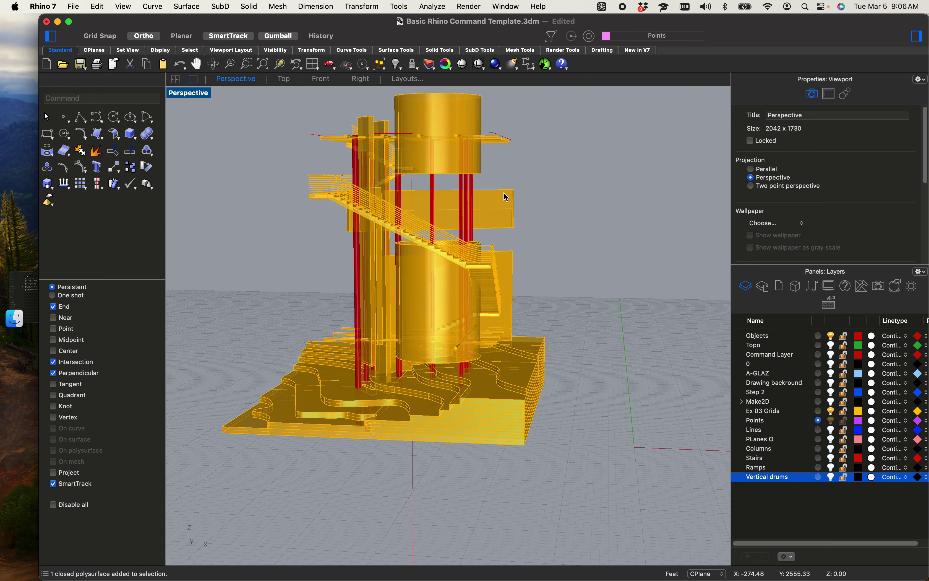
{"action": "scroll", "coordinate": [463, 178], "scroll_direction": "up", "scroll_amount": 5}
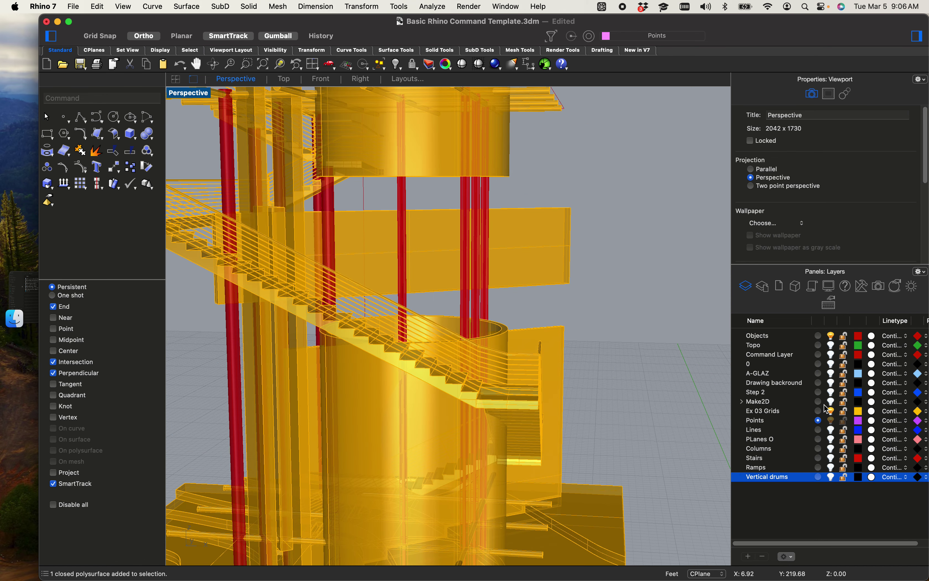
Step: Select all the red columns on the Objects layer while temporarily hiding Ex 03 Grids, and redisplay the tower and terrain
{"action": "left_click", "coordinate": [831, 411]}
{"action": "left_click_drag", "start_coordinate": [598, 297], "coordinate": [218, 260]}
{"action": "left_click", "coordinate": [833, 411]}
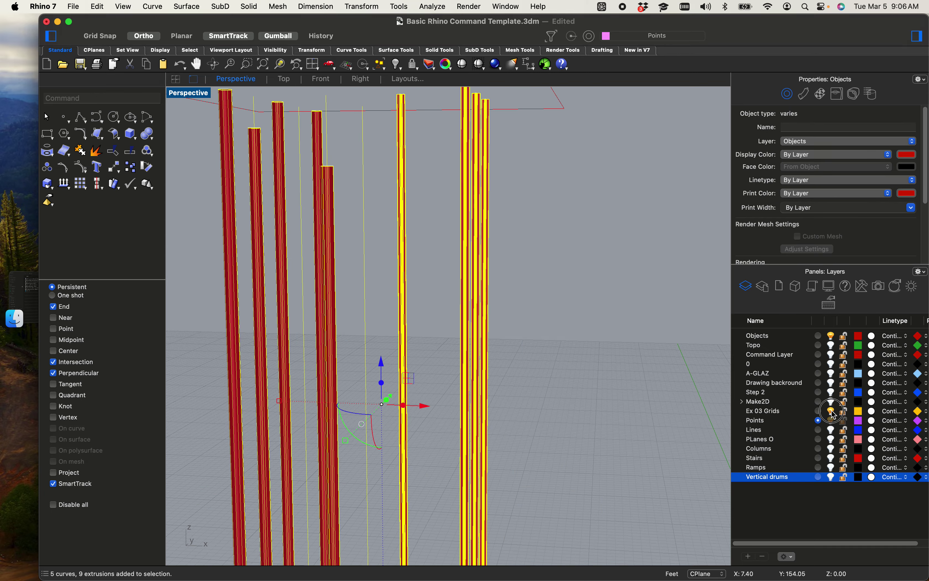
{"action": "scroll", "coordinate": [449, 317], "scroll_direction": "down", "scroll_amount": 5}
{"action": "mouse_move", "coordinate": [449, 317]}
{"action": "right_mouse_down"}
{"action": "mouse_move", "coordinate": [491, 307]}
{"action": "mouse_move", "coordinate": [460, 324]}
{"action": "mouse_move", "coordinate": [459, 305]}
{"action": "right_mouse_up"}
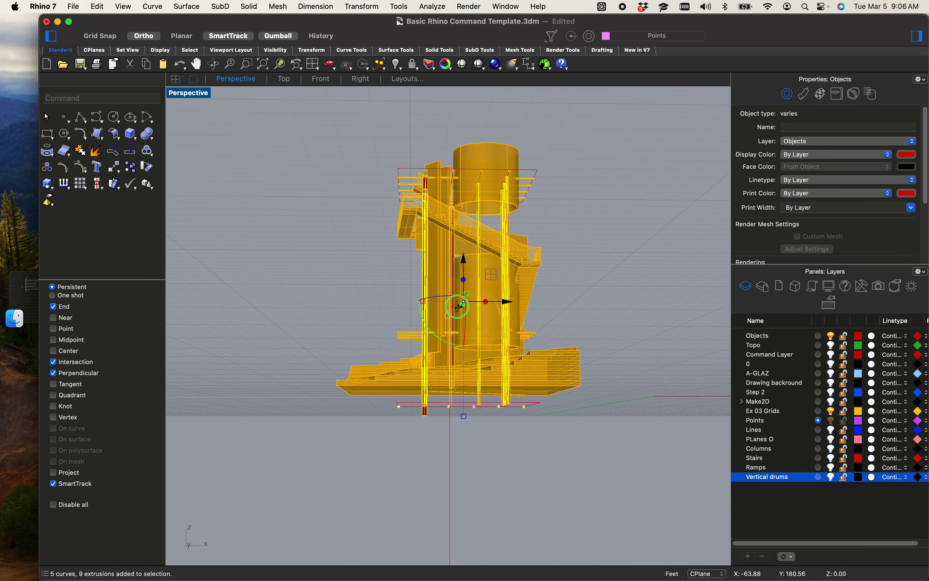
{"action": "scroll", "coordinate": [424, 409], "scroll_direction": "up", "scroll_amount": 10}
{"action": "scroll", "coordinate": [499, 343], "scroll_direction": "down", "scroll_amount": 8}
{"action": "right_click_drag", "start_coordinate": [516, 348], "coordinate": [458, 354], "text": "shift"}
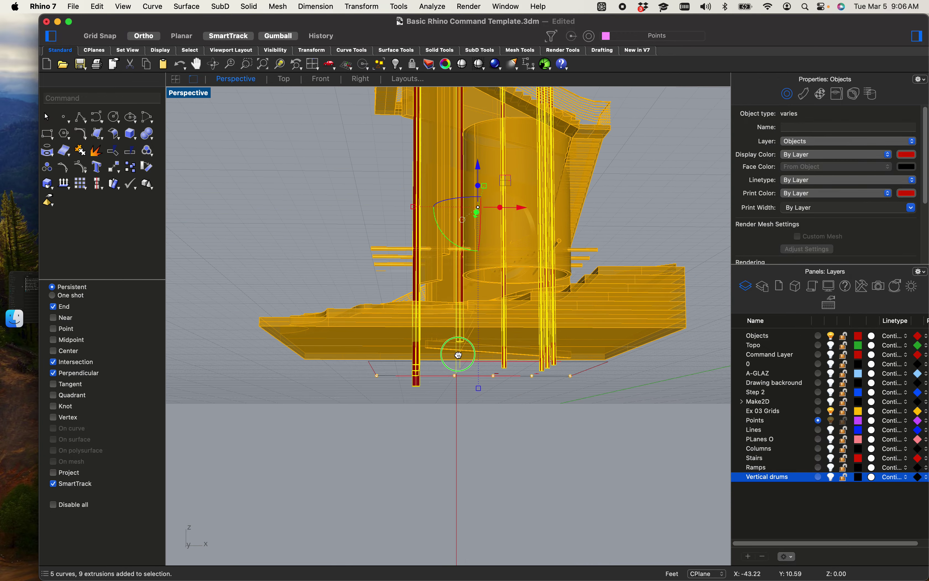
{"action": "right_click_drag", "start_coordinate": [582, 340], "coordinate": [566, 353], "text": "shift"}
Step: Try a BooleanIntersection between the selected red columns and the terrain slabs
{"action": "type", "text": "BooleanDifference"}
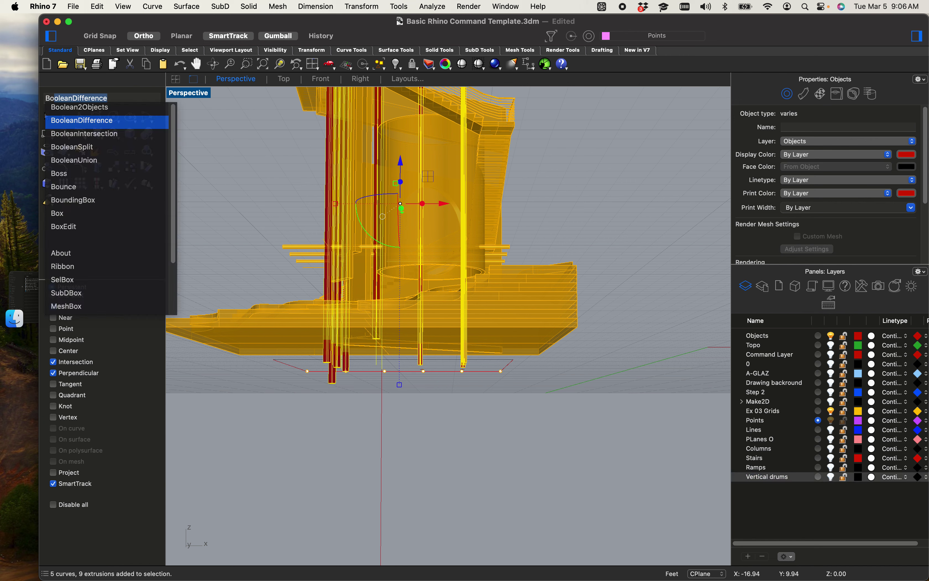
{"action": "key", "text": "Down"}
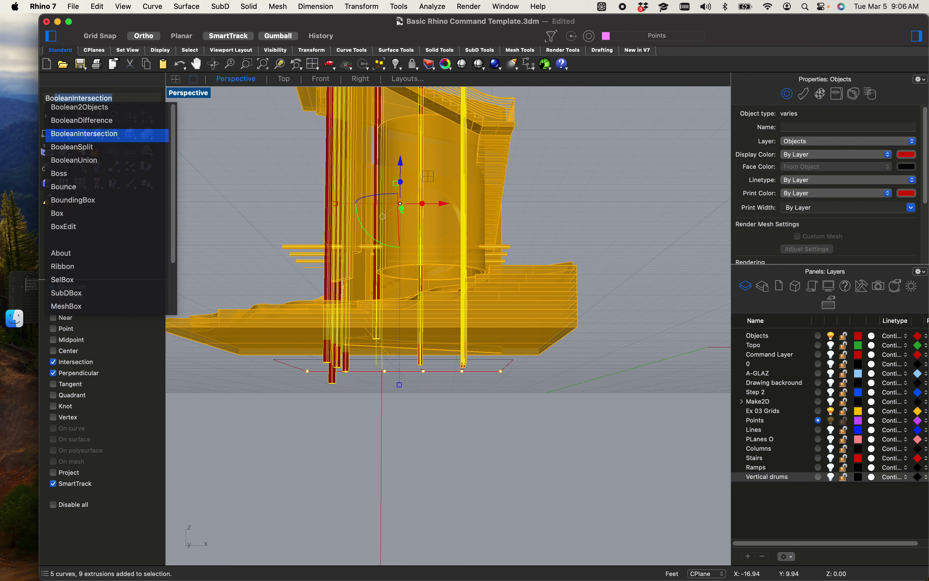
{"action": "key", "text": "Return"}
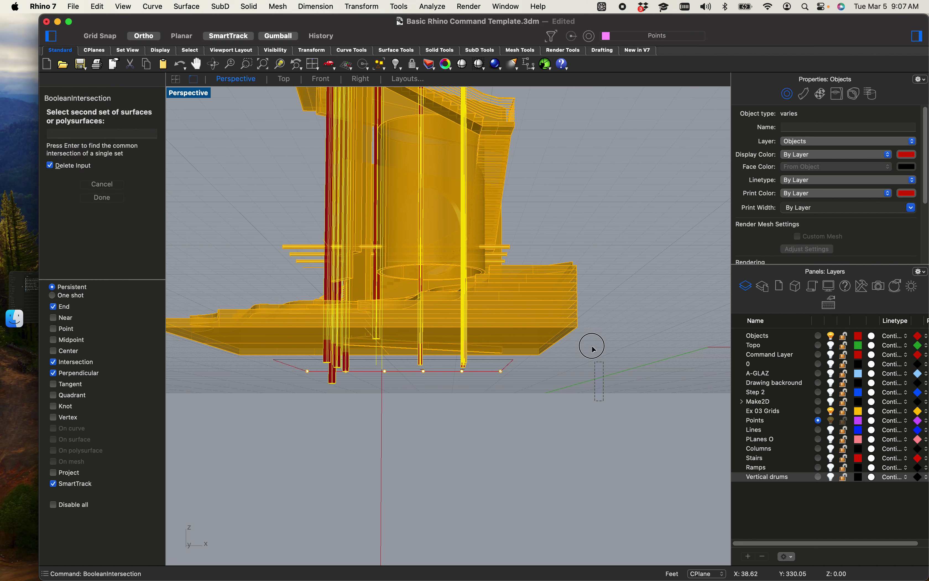
{"action": "left_click", "coordinate": [541, 236]}
{"action": "key", "text": "Return"}
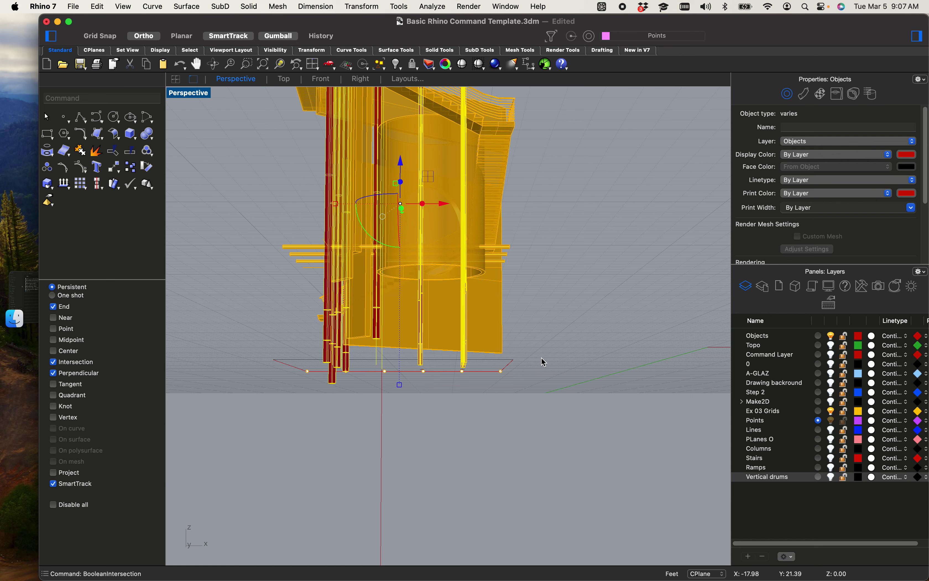
{"action": "left_click", "coordinate": [332, 447]}
Step: Try a BooleanIntersection of the terrain slabs with the red columns, hiding Ex 03 Grids only while picking the columns
{"action": "left_click", "coordinate": [556, 302]}
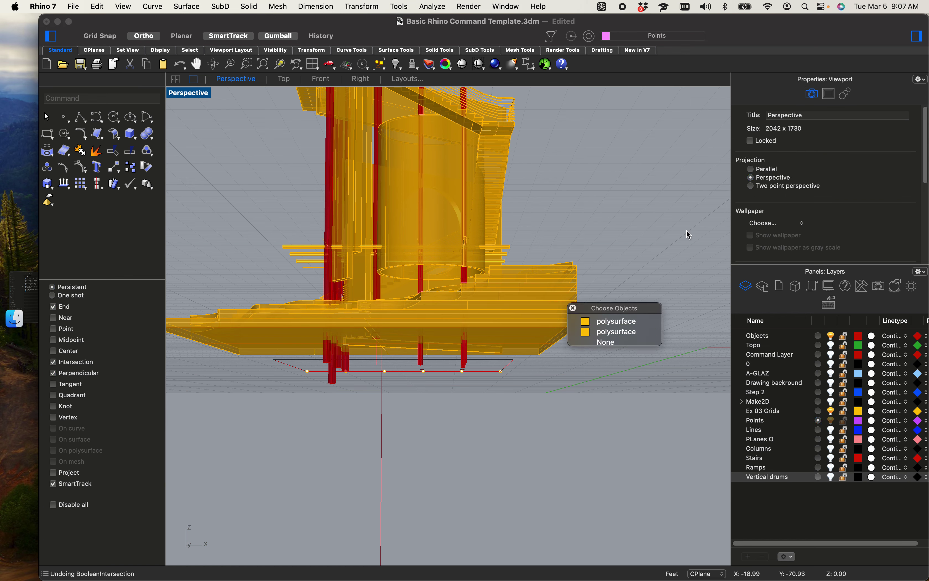
{"action": "left_click", "coordinate": [635, 341]}
{"action": "left_click_drag", "start_coordinate": [595, 292], "coordinate": [565, 216]}
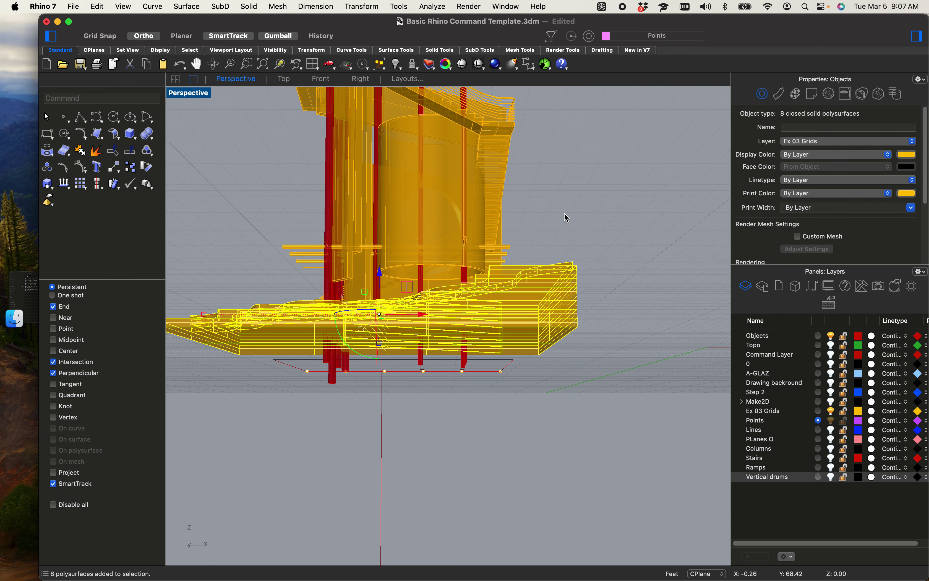
{"action": "key", "text": "Return"}
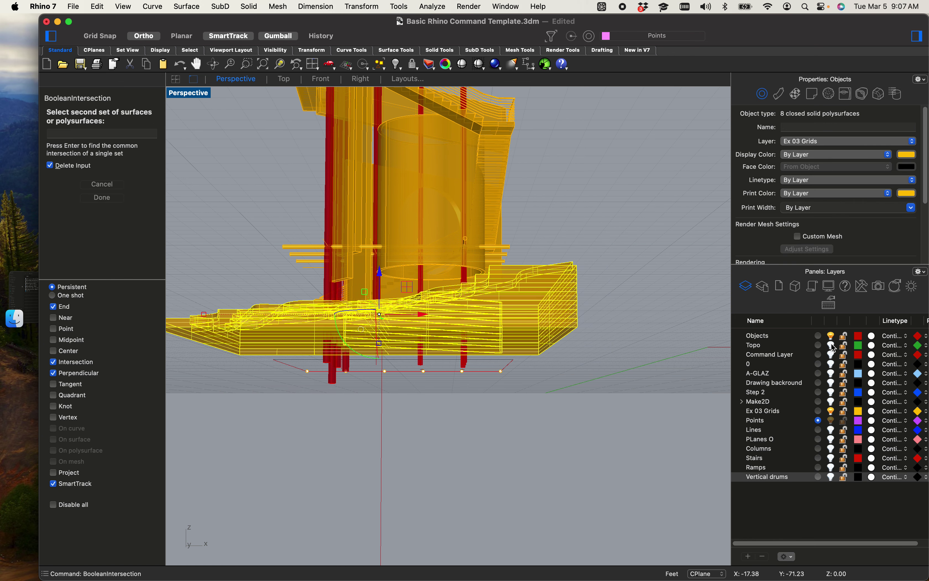
{"action": "left_click", "coordinate": [831, 412]}
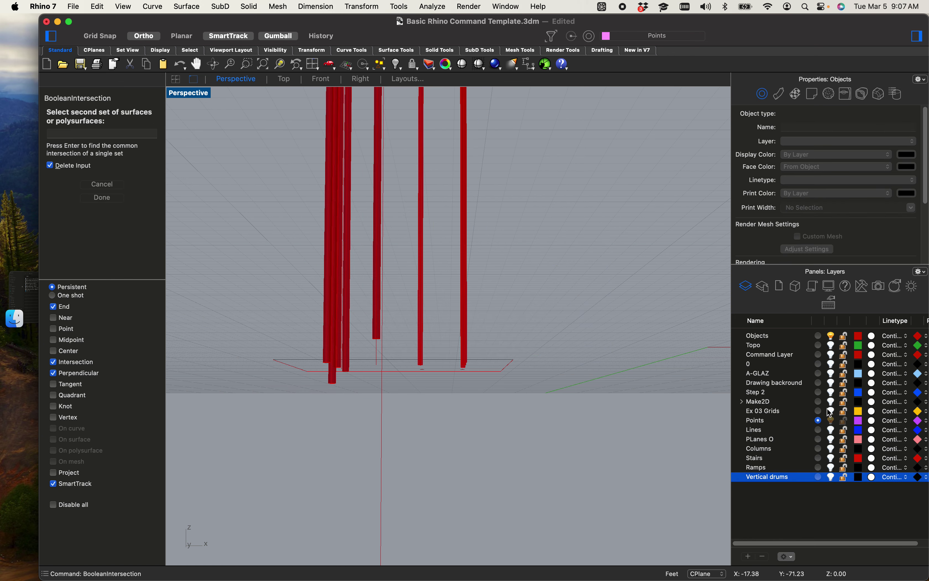
{"action": "left_click_drag", "start_coordinate": [532, 240], "coordinate": [270, 179]}
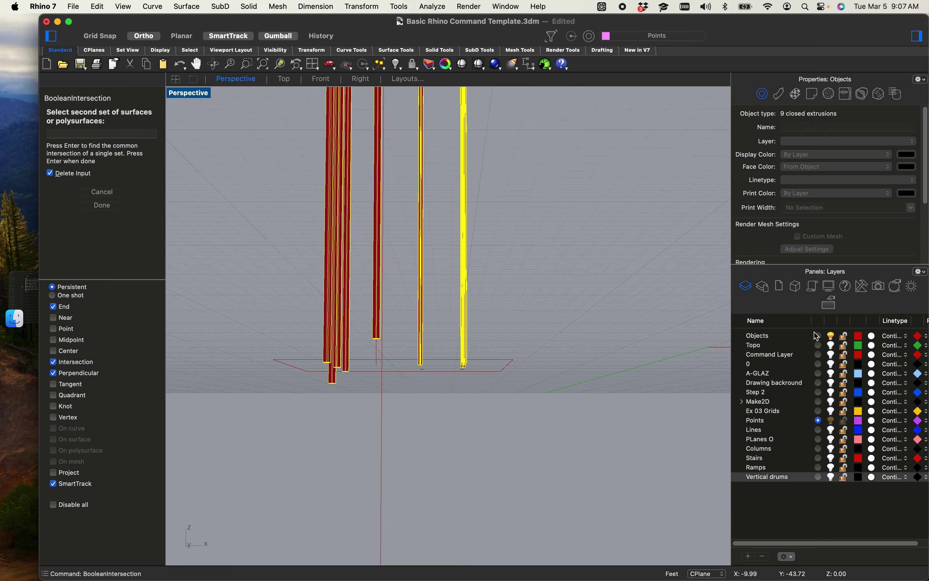
{"action": "key", "text": "Return"}
{"action": "left_click", "coordinate": [831, 412]}
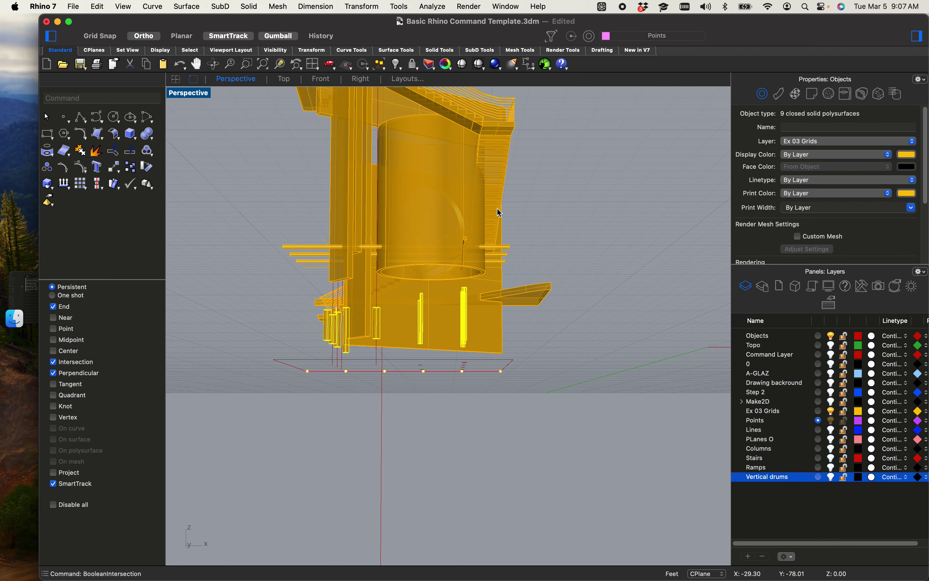
Step: Examine the column pieces produced at the tower's base and undo the BooleanIntersection
{"action": "left_click", "coordinate": [574, 205]}
{"action": "scroll", "coordinate": [377, 349], "scroll_direction": "up", "scroll_amount": 8}
{"action": "right_click_drag", "start_coordinate": [377, 328], "coordinate": [425, 353], "text": "shift"}
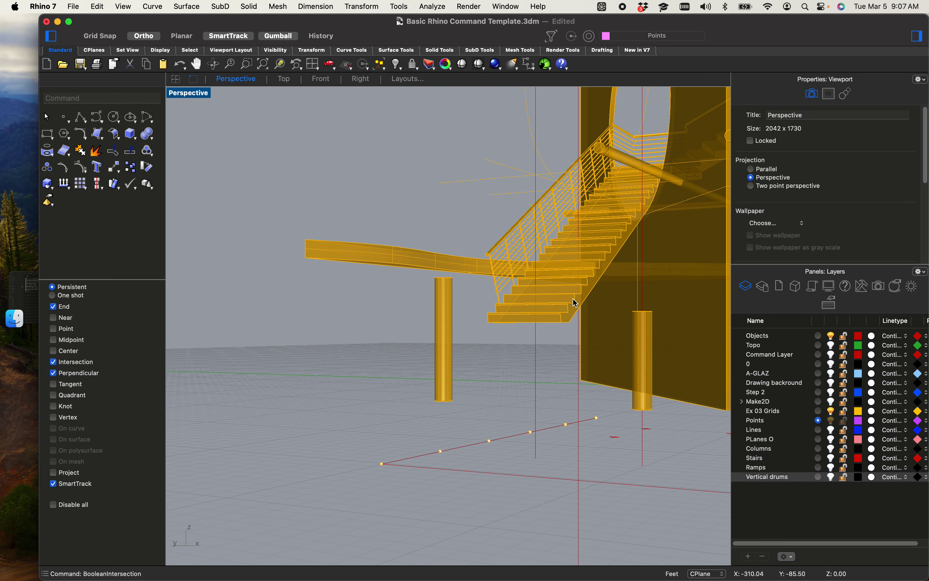
{"action": "scroll", "coordinate": [555, 348], "scroll_direction": "down", "scroll_amount": 5}
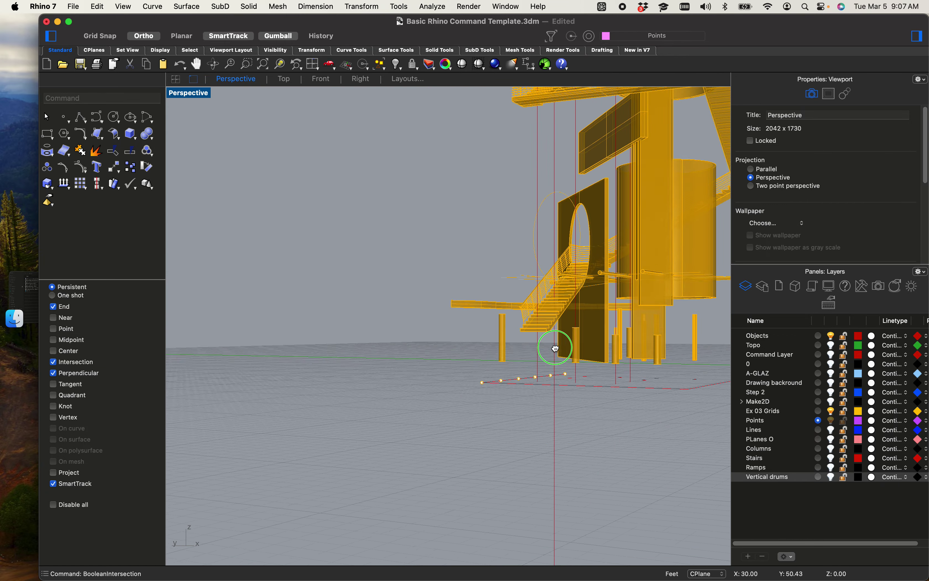
{"action": "scroll", "coordinate": [487, 316], "scroll_direction": "up", "scroll_amount": 5}
{"action": "key", "text": "super+z"}
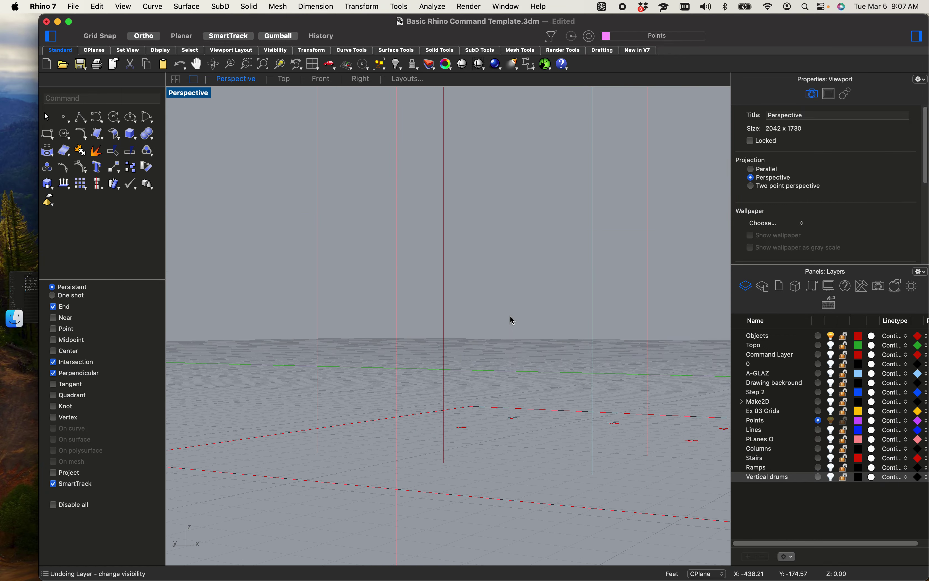
{"action": "key", "text": "super+z"}
{"action": "scroll", "coordinate": [533, 330], "scroll_direction": "down", "scroll_amount": 5}
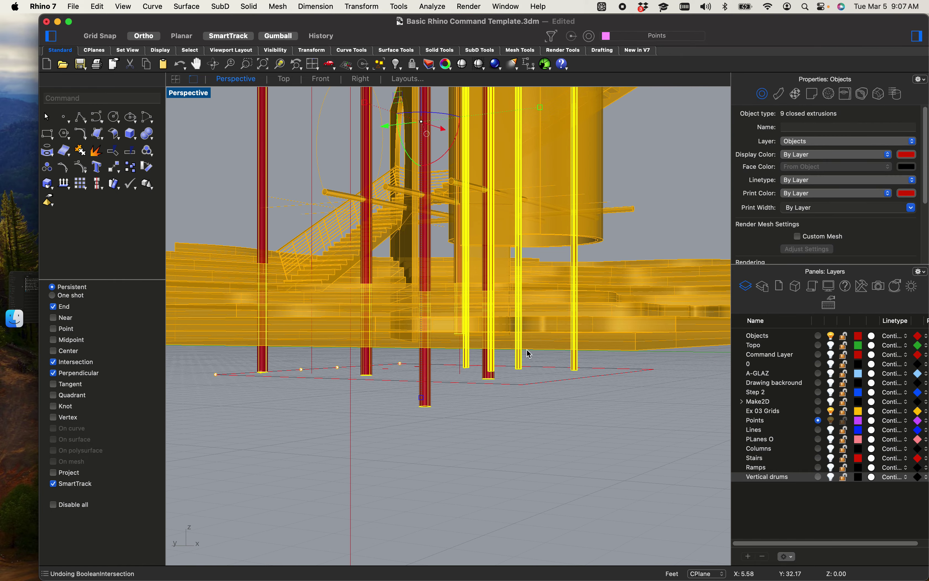
Step: Start a BooleanDifference on the terrain slabs with Delete Input off, picking the three clustered columns and the single column beside them as cutters
{"action": "right_click_drag", "start_coordinate": [564, 450], "coordinate": [518, 440]}
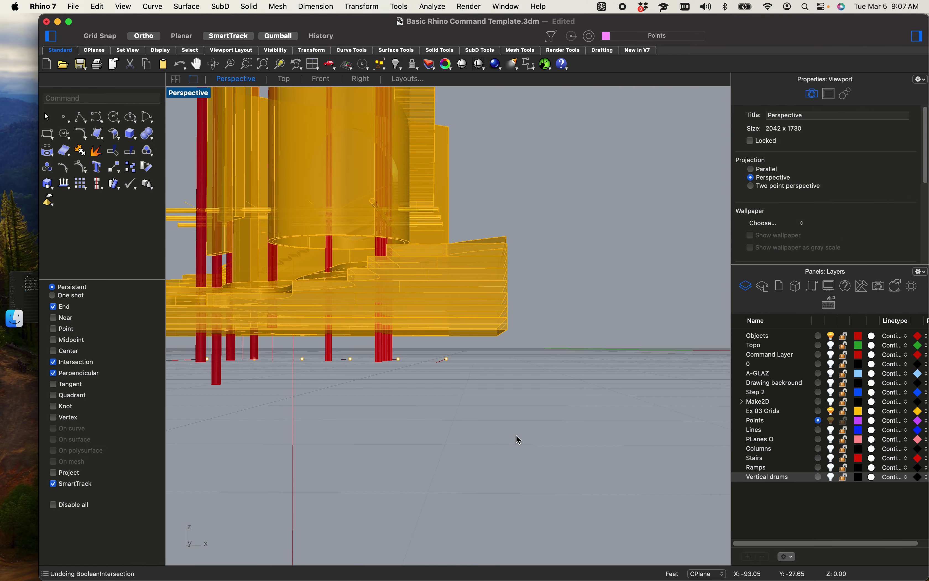
{"action": "left_click_drag", "start_coordinate": [530, 359], "coordinate": [487, 196]}
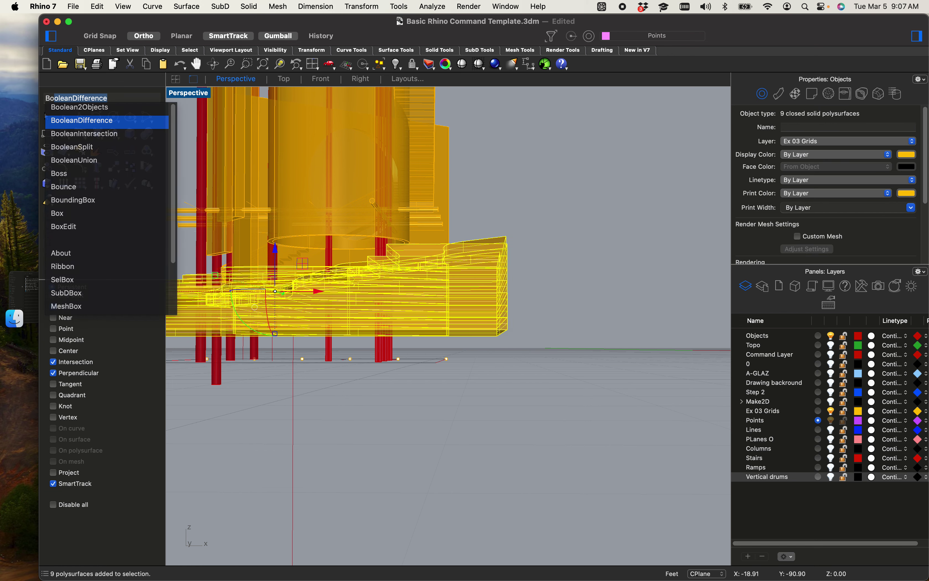
{"action": "key", "text": "Return"}
{"action": "scroll", "coordinate": [374, 327], "scroll_direction": "up", "scroll_amount": 5}
{"action": "left_click", "coordinate": [385, 353]}
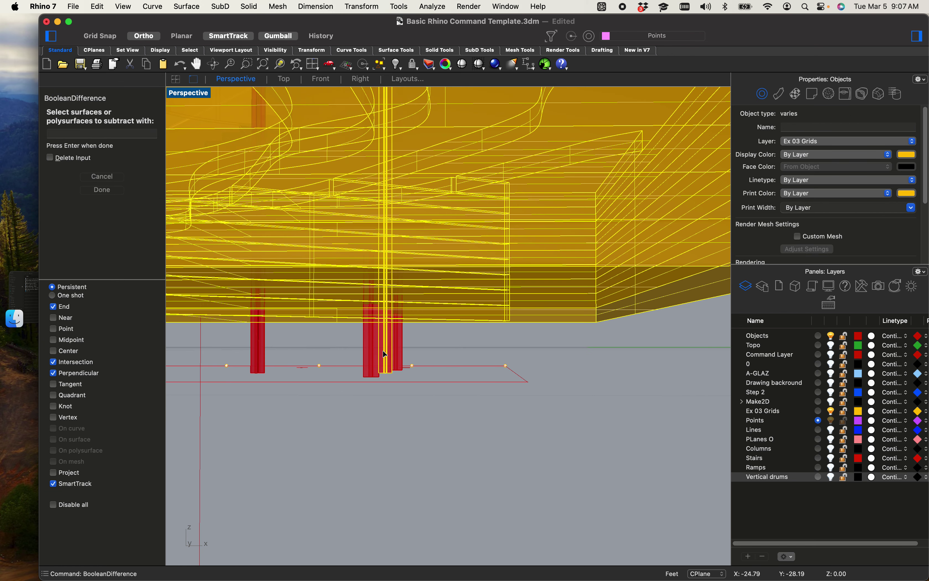
{"action": "left_click", "coordinate": [370, 351]}
{"action": "left_click", "coordinate": [397, 352]}
{"action": "left_click", "coordinate": [261, 349]}
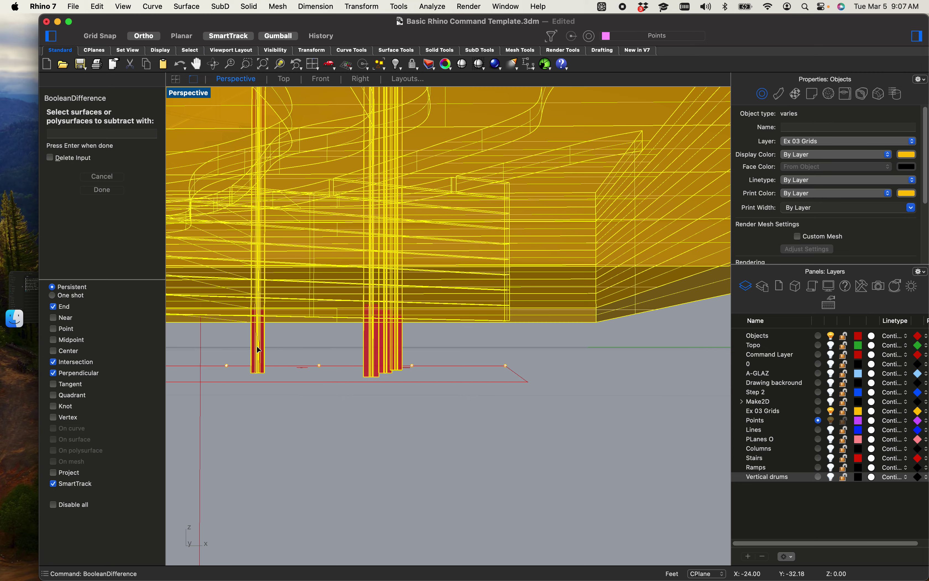
Step: Add the remaining four red columns protruding below the terrain as cutters and complete the BooleanDifference
{"action": "right_click_drag", "start_coordinate": [253, 354], "coordinate": [561, 337], "text": "shift"}
{"action": "left_click", "coordinate": [341, 334]}
{"action": "left_click", "coordinate": [318, 333]}
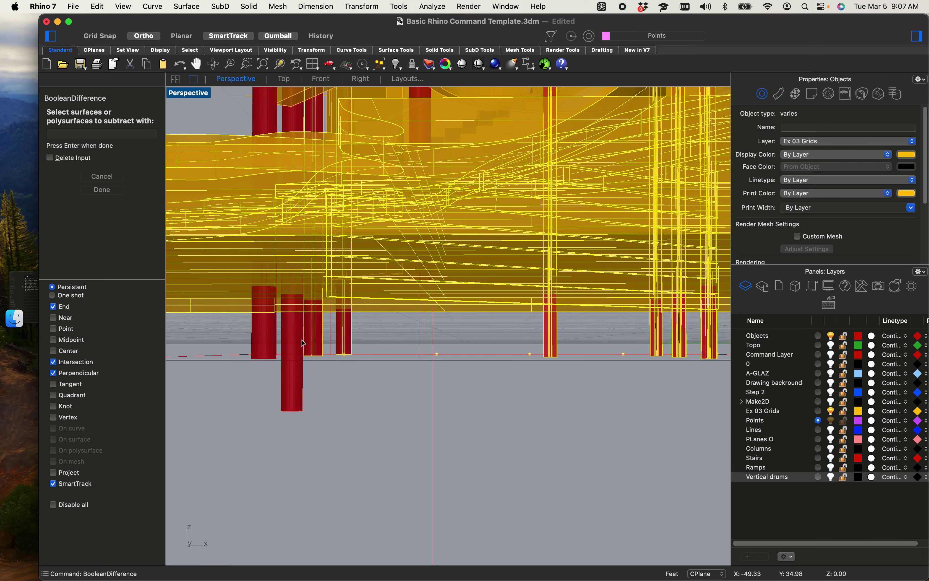
{"action": "left_click", "coordinate": [296, 342]}
{"action": "left_click", "coordinate": [268, 337]}
{"action": "key", "text": "Return"}
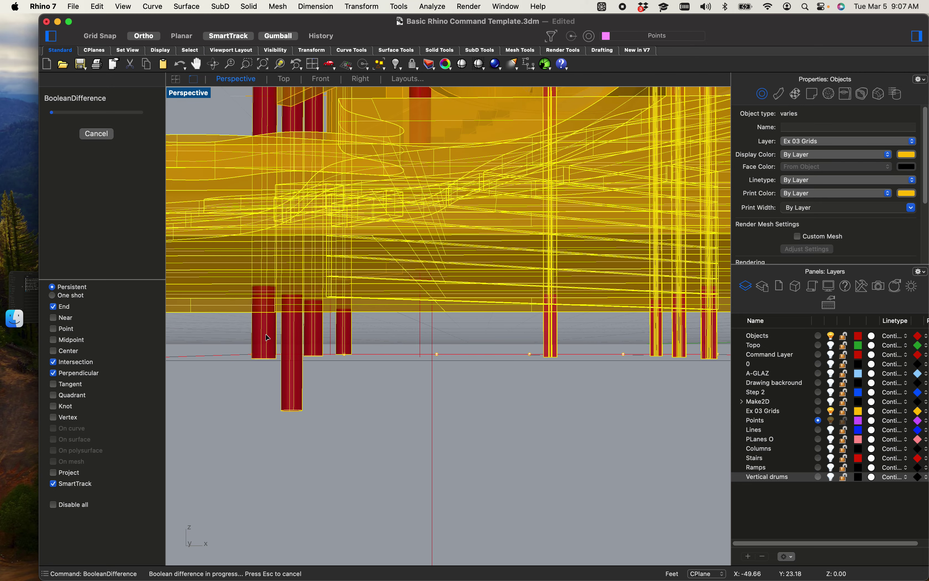
Step: Inspect the cut terrain and check the red columns on their own by briefly hiding the Ex 03 Grids layer
{"action": "right_click_drag", "start_coordinate": [288, 236], "coordinate": [266, 173]}
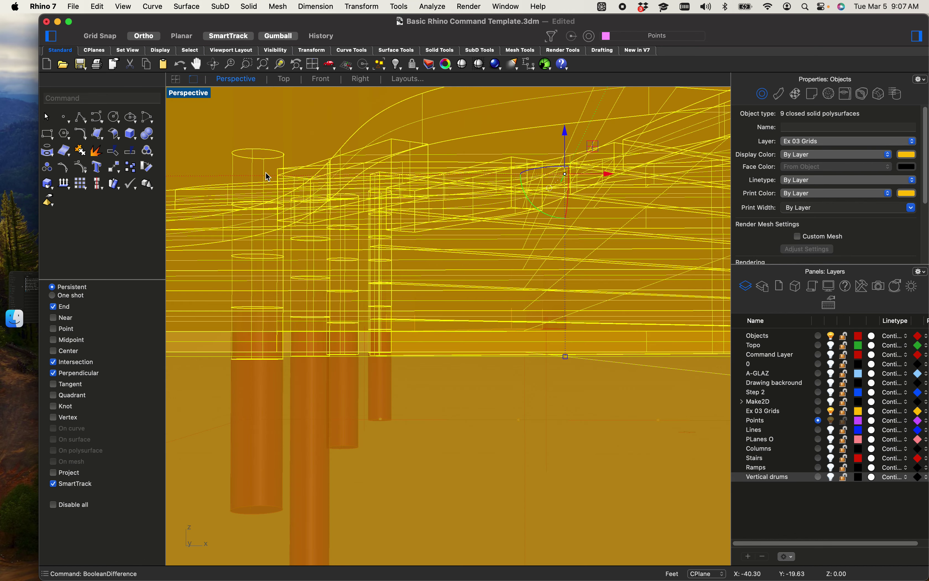
{"action": "scroll", "coordinate": [380, 304], "scroll_direction": "down", "scroll_amount": 12}
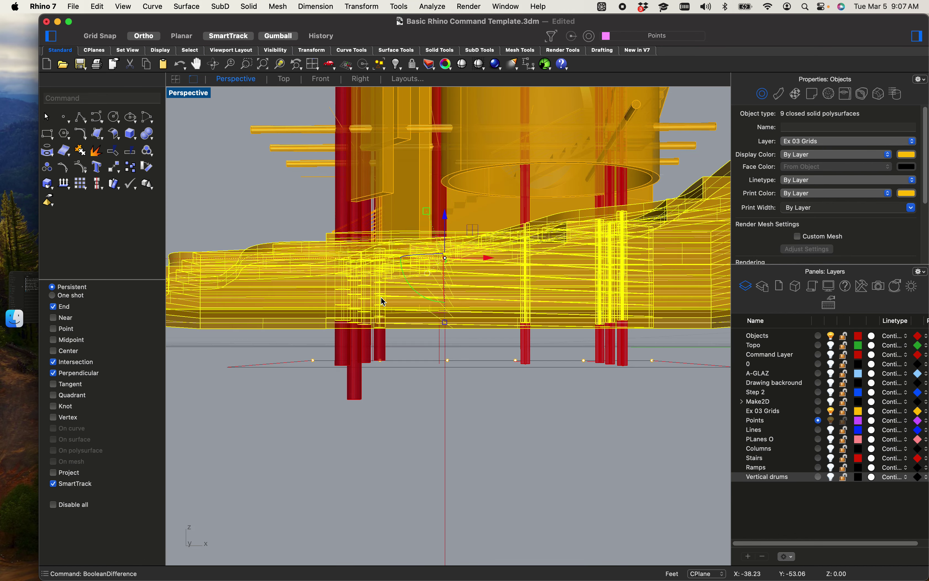
{"action": "left_click", "coordinate": [490, 431]}
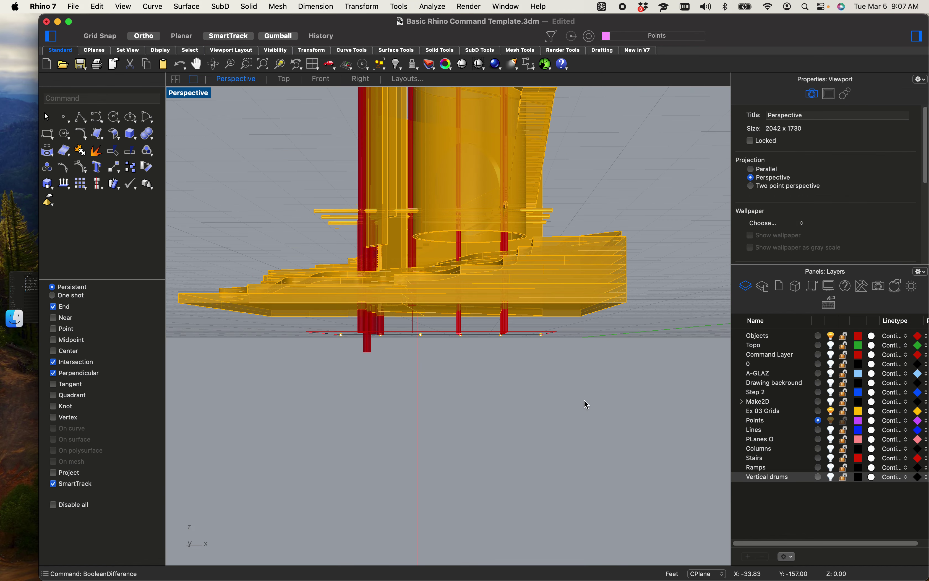
{"action": "left_click", "coordinate": [832, 413]}
{"action": "right_click_drag", "start_coordinate": [501, 288], "coordinate": [352, 257]}
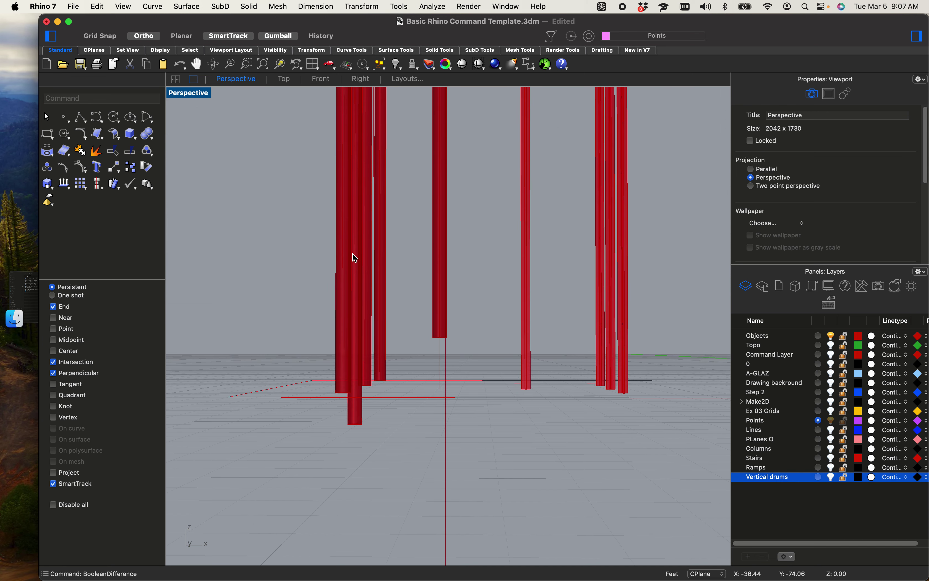
{"action": "left_click_drag", "start_coordinate": [272, 222], "coordinate": [710, 377]}
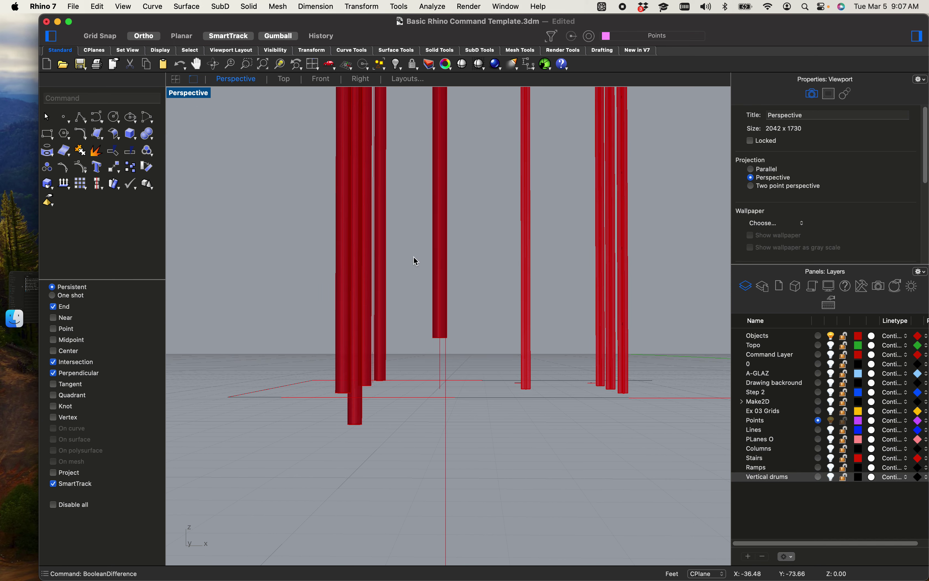
{"action": "left_click", "coordinate": [831, 411]}
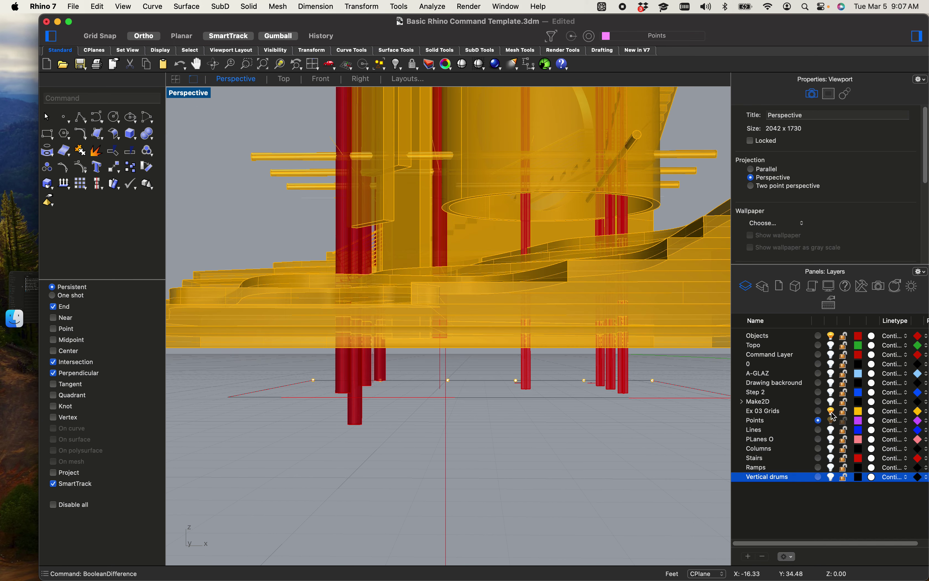
Step: Hide the Objects layer and examine the column holes cut into the terrain beneath the large drum
{"action": "left_click", "coordinate": [831, 337]}
{"action": "scroll", "coordinate": [405, 201], "scroll_direction": "down", "scroll_amount": 6}
{"action": "right_click_drag", "start_coordinate": [403, 268], "coordinate": [428, 374], "text": "shift"}
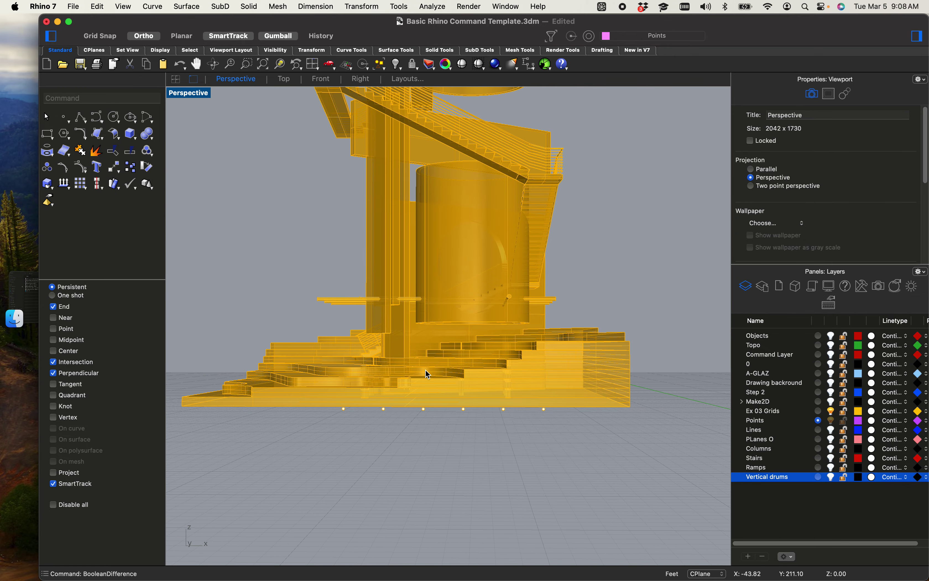
{"action": "scroll", "coordinate": [291, 336], "scroll_direction": "up", "scroll_amount": 3}
{"action": "left_click_drag", "start_coordinate": [296, 328], "coordinate": [660, 461]}
{"action": "right_click_drag", "start_coordinate": [641, 466], "coordinate": [605, 443], "text": "shift"}
{"action": "left_click", "coordinate": [585, 465]}
{"action": "right_click_drag", "start_coordinate": [576, 486], "coordinate": [525, 555]}
{"action": "scroll", "coordinate": [510, 404], "scroll_direction": "up", "scroll_amount": 5}
{"action": "scroll", "coordinate": [421, 415], "scroll_direction": "up", "scroll_amount": 2}
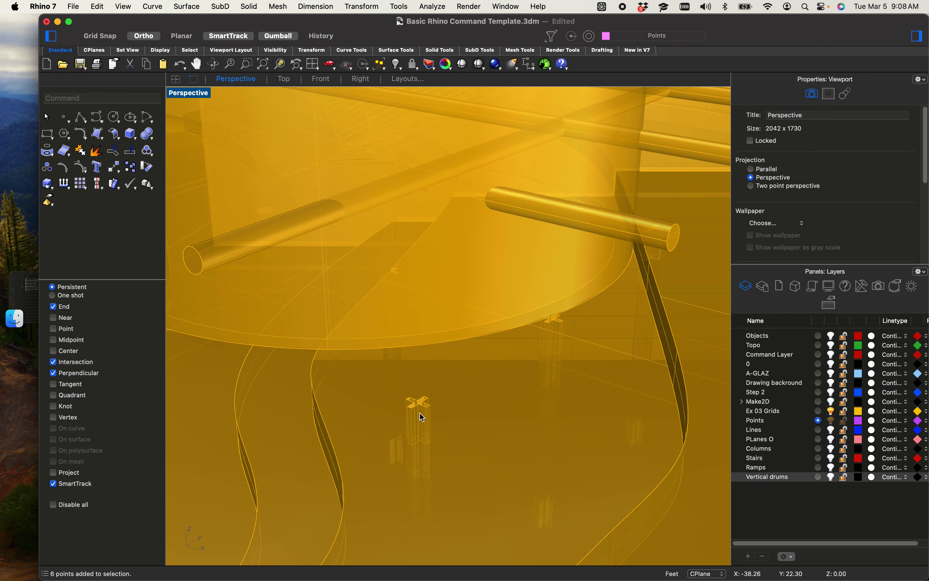
Step: Try dragging terrain slabs with the column cutouts out of place and undo the move
{"action": "left_click", "coordinate": [460, 402]}
{"action": "scroll", "coordinate": [465, 408], "scroll_direction": "down", "scroll_amount": 5}
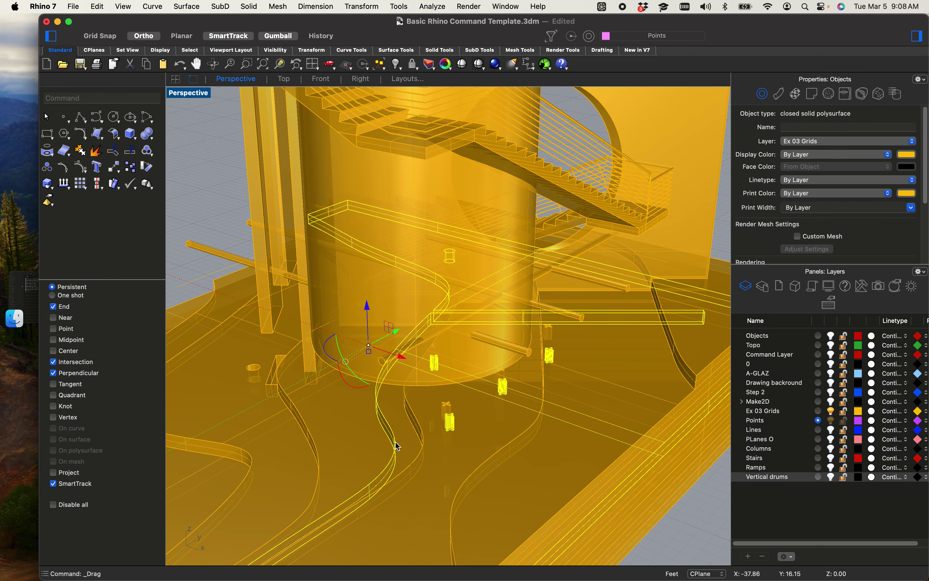
{"action": "key", "text": "super+z"}
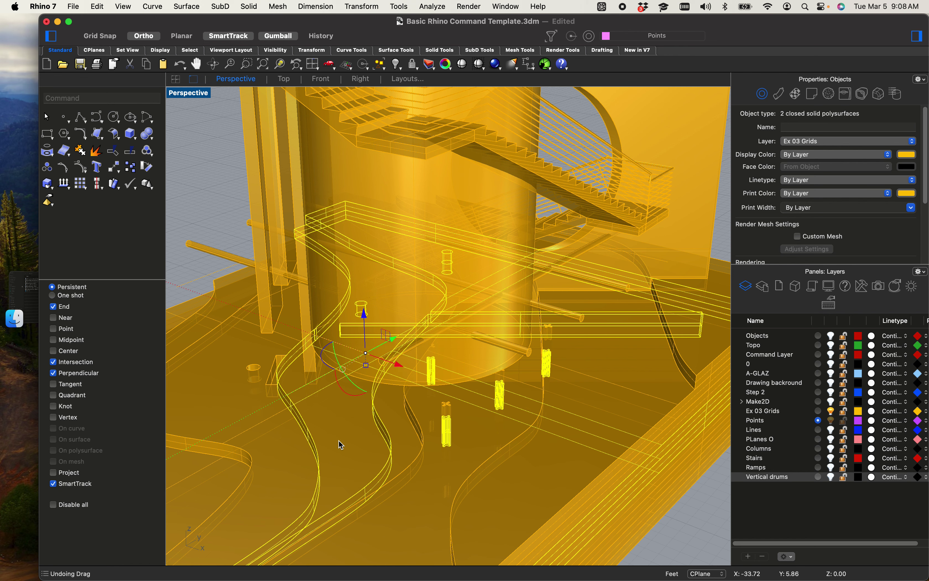
Step: Undo the Objects layer visibility change and redo it to hide the columns again
{"action": "key", "text": "super+z"}
{"action": "left_click", "coordinate": [97, 8]}
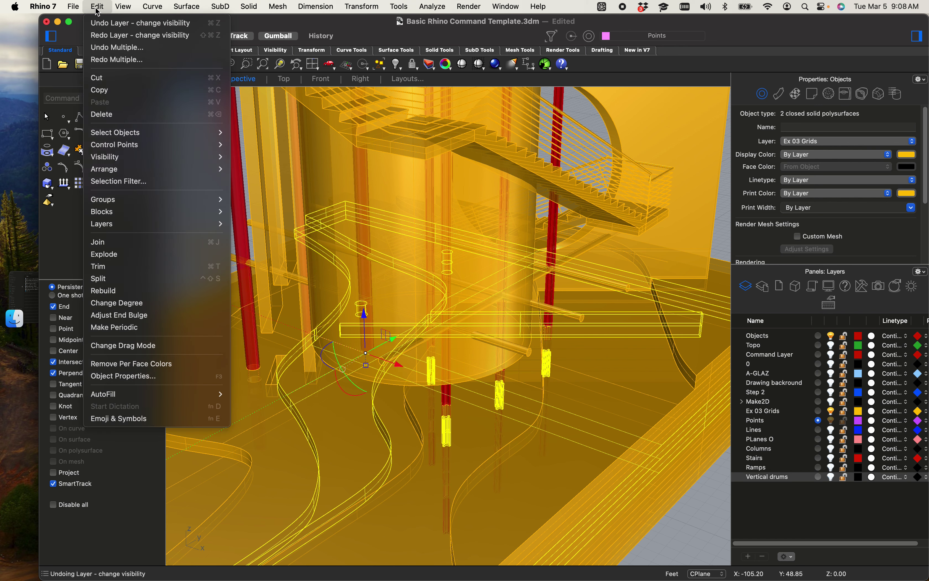
{"action": "left_click", "coordinate": [117, 36]}
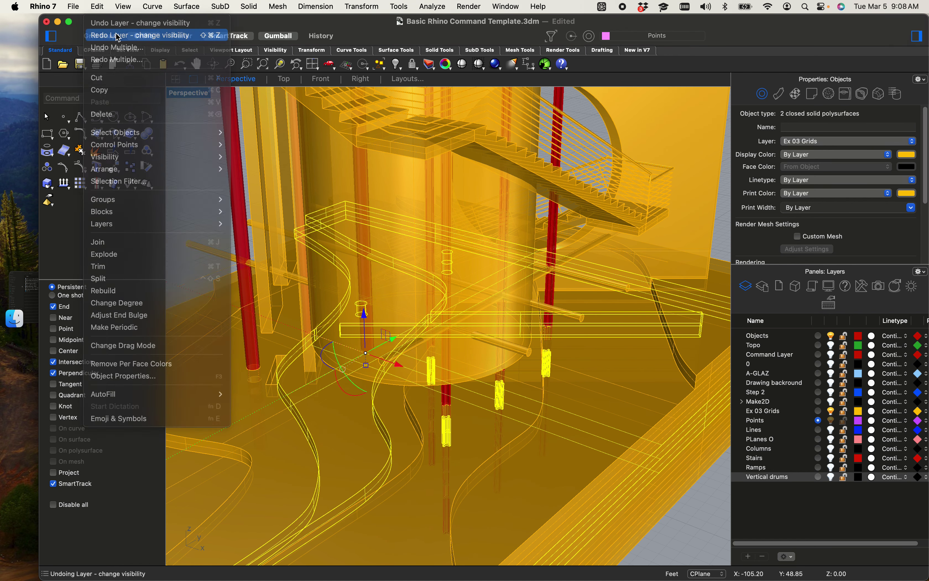
Step: Try moving the terrain base away from the tower along the X axis with a partial window selection, and undo the move
{"action": "scroll", "coordinate": [418, 224], "scroll_direction": "down", "scroll_amount": 5}
{"action": "left_click", "coordinate": [591, 247]}
{"action": "right_click_drag", "start_coordinate": [591, 248], "coordinate": [504, 337]}
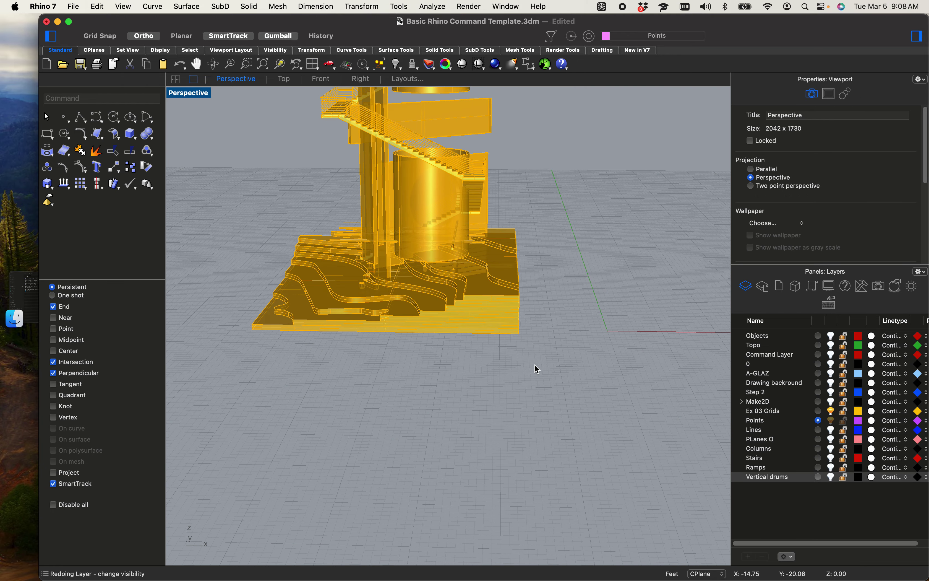
{"action": "left_click_drag", "start_coordinate": [537, 369], "coordinate": [255, 299]}
{"action": "right_click_drag", "start_coordinate": [384, 273], "coordinate": [412, 232]}
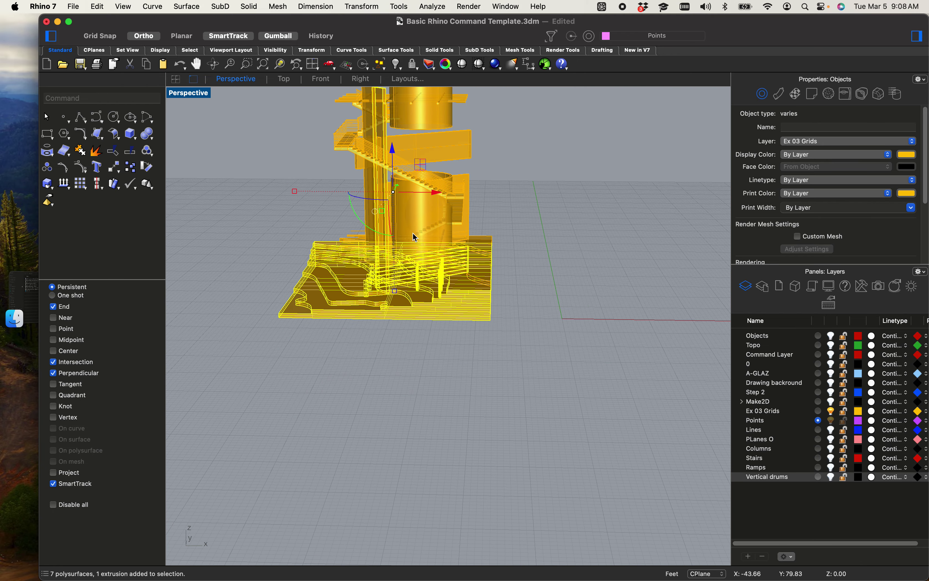
{"action": "left_click_drag", "start_coordinate": [436, 204], "coordinate": [696, 199]}
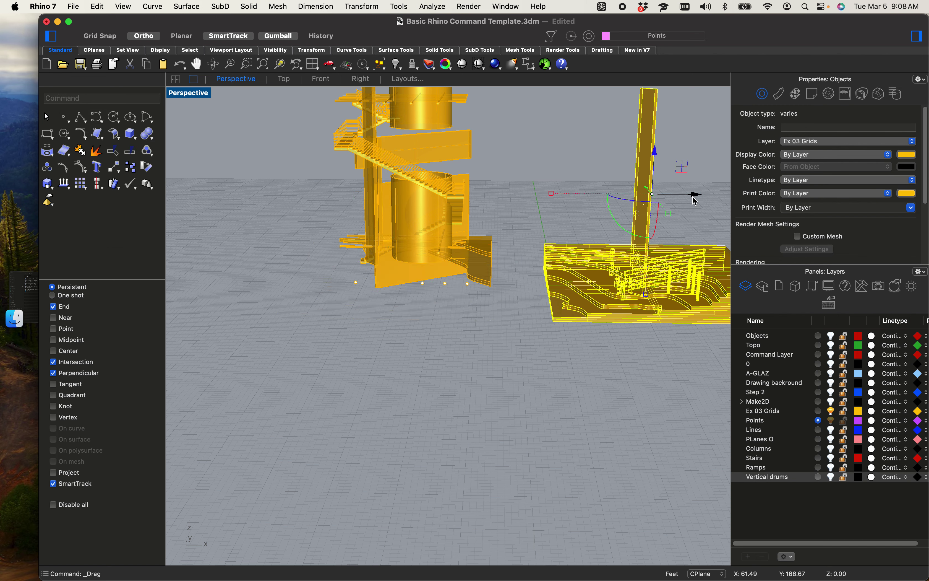
{"action": "key", "text": "super+z"}
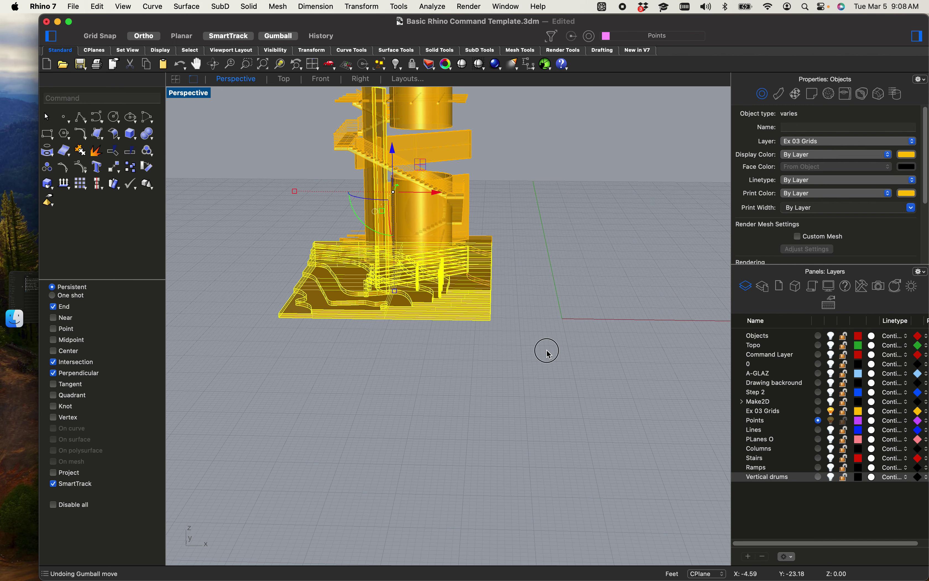
Step: Try moving only the nine terrain slabs out from under the tower along the X axis, and undo the move
{"action": "left_click_drag", "start_coordinate": [548, 351], "coordinate": [482, 214]}
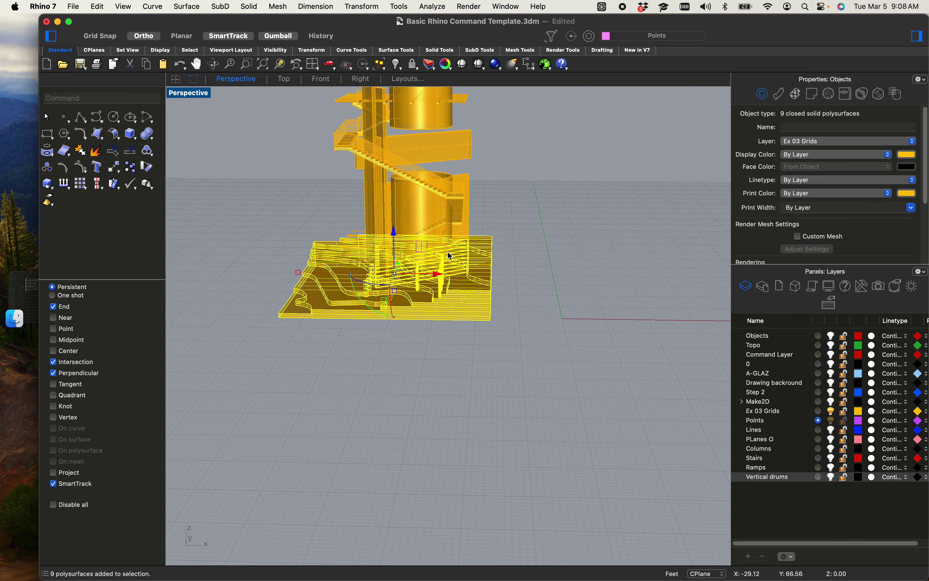
{"action": "left_click_drag", "start_coordinate": [441, 276], "coordinate": [674, 268]}
{"action": "left_click", "coordinate": [543, 189]}
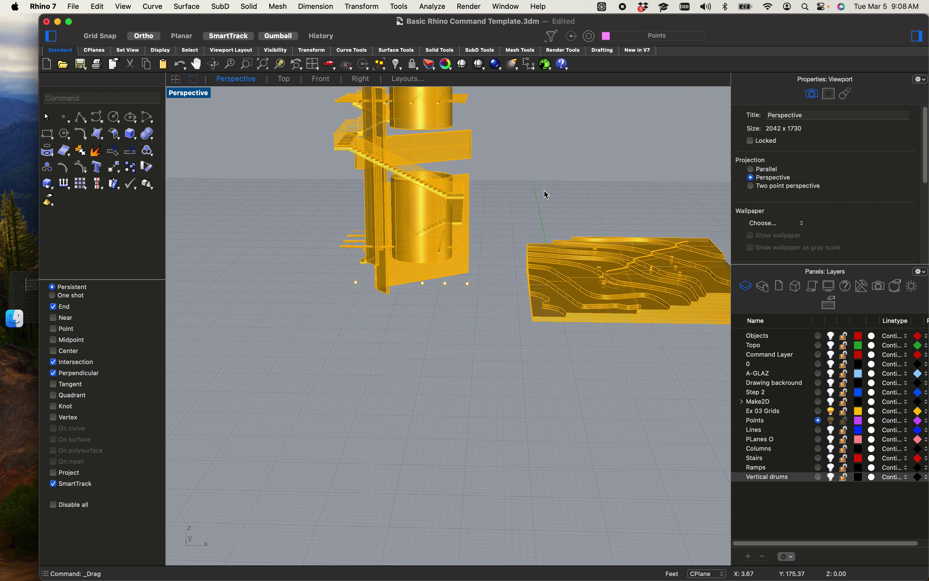
{"action": "scroll", "coordinate": [543, 189], "scroll_direction": "down", "scroll_amount": 4}
{"action": "right_click_drag", "start_coordinate": [535, 201], "coordinate": [300, 300], "text": "shift"}
{"action": "key", "text": "super+z"}
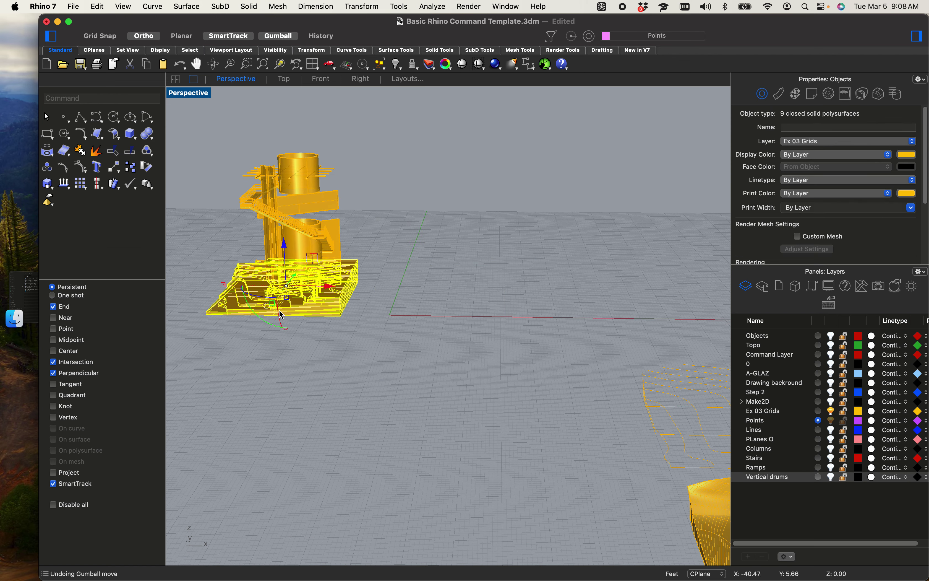
Step: Copy the nine selected terrain slabs along the X axis to empty ground beside the tower
{"action": "scroll", "coordinate": [290, 338], "scroll_direction": "up", "scroll_amount": 3}
{"action": "key", "text": "Return"}
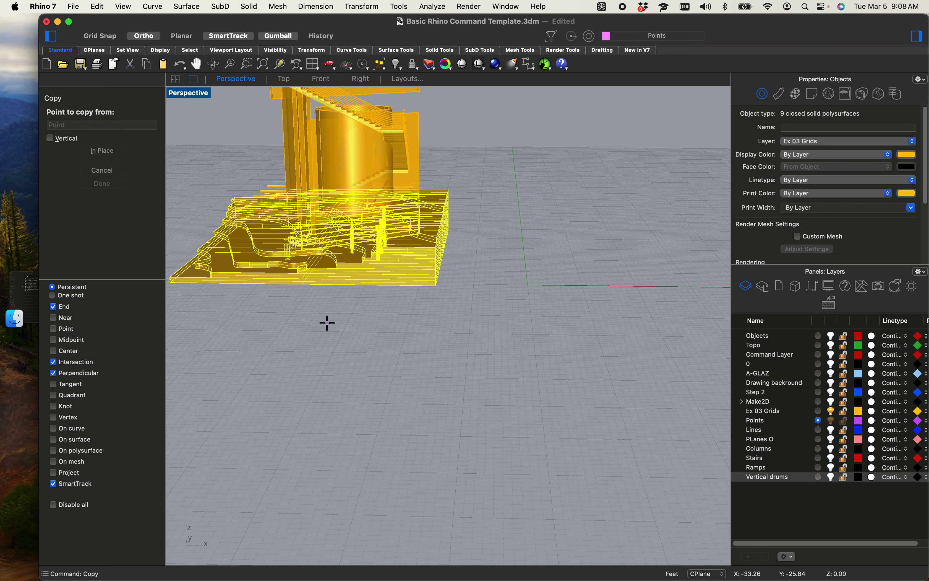
{"action": "scroll", "coordinate": [376, 353], "scroll_direction": "down", "scroll_amount": 3}
{"action": "left_click", "coordinate": [375, 353]}
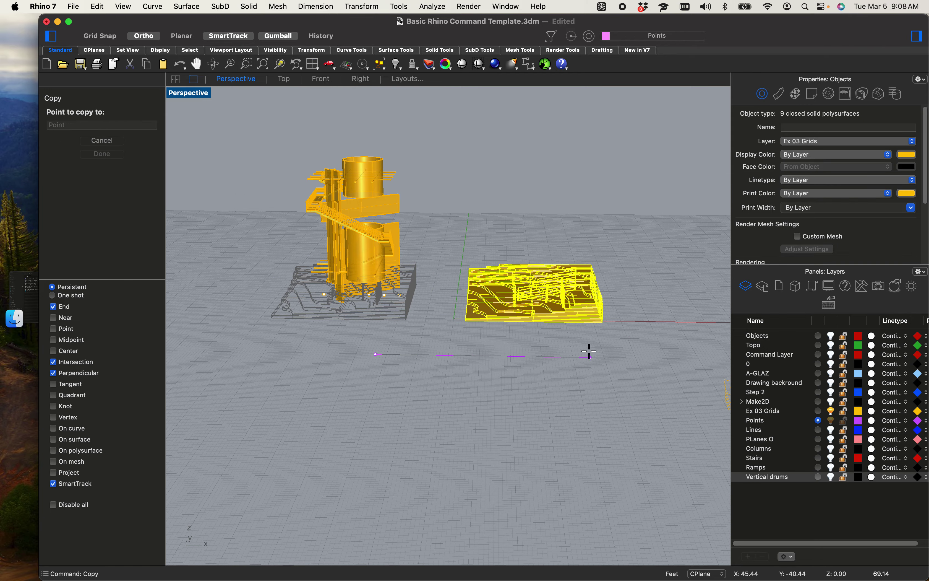
{"action": "left_click", "coordinate": [630, 353]}
{"action": "key", "text": "Return"}
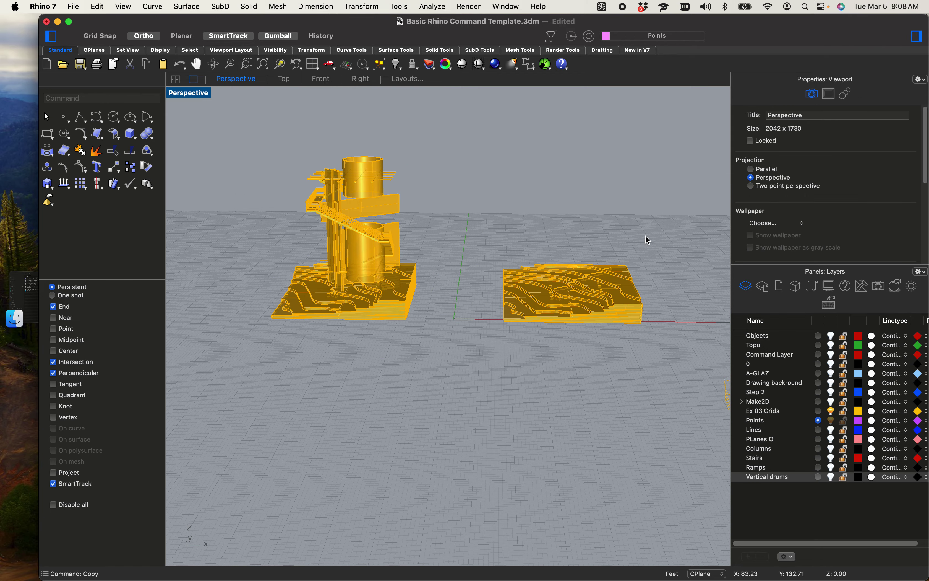
Step: Separate two terrain slabs from the copied stack and lay them out side by side along the X axis
{"action": "scroll", "coordinate": [645, 235], "scroll_direction": "up", "scroll_amount": 5}
{"action": "right_click_drag", "start_coordinate": [553, 292], "coordinate": [545, 366]}
{"action": "scroll", "coordinate": [506, 246], "scroll_direction": "up", "scroll_amount": 10}
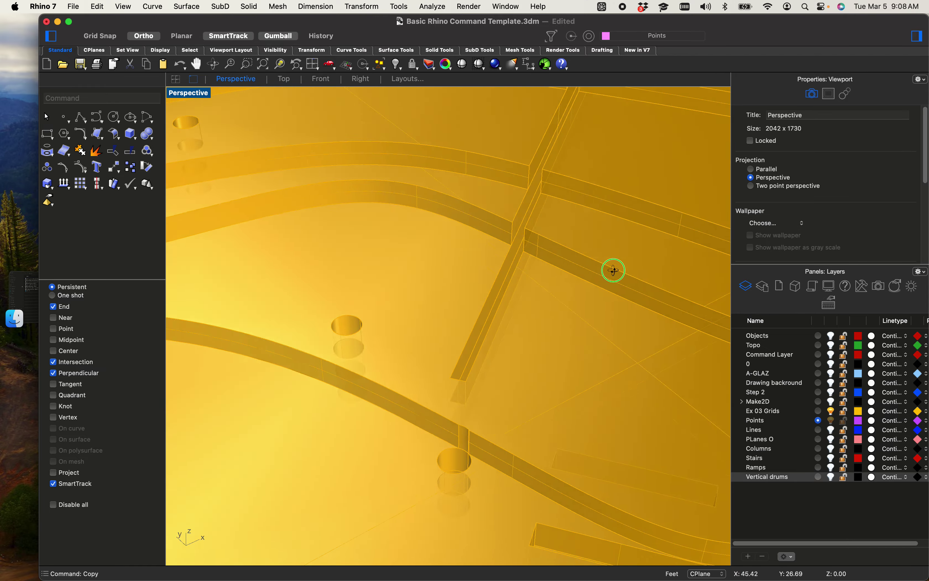
{"action": "right_click_drag", "start_coordinate": [614, 270], "coordinate": [566, 273]}
{"action": "scroll", "coordinate": [565, 273], "scroll_direction": "down", "scroll_amount": 10}
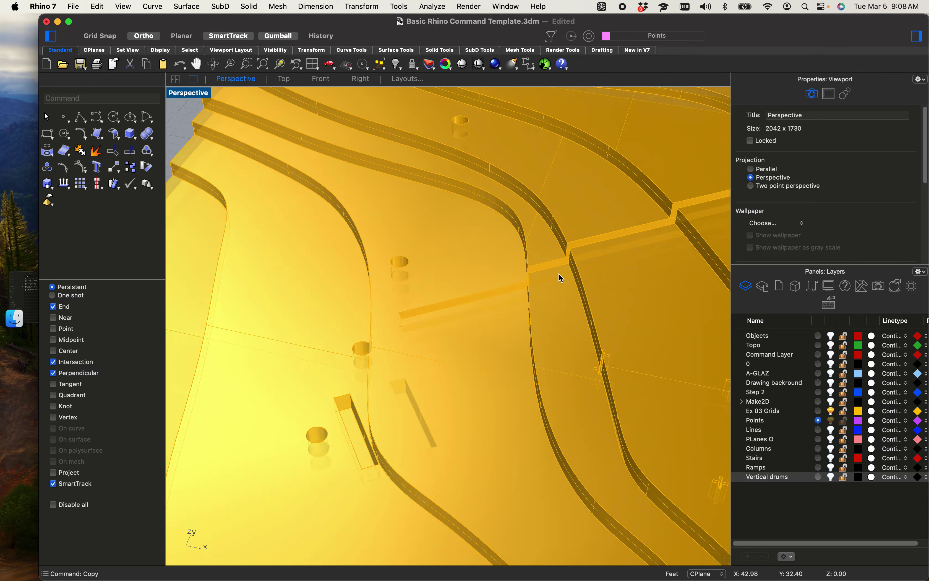
{"action": "right_click_drag", "start_coordinate": [471, 279], "coordinate": [481, 280]}
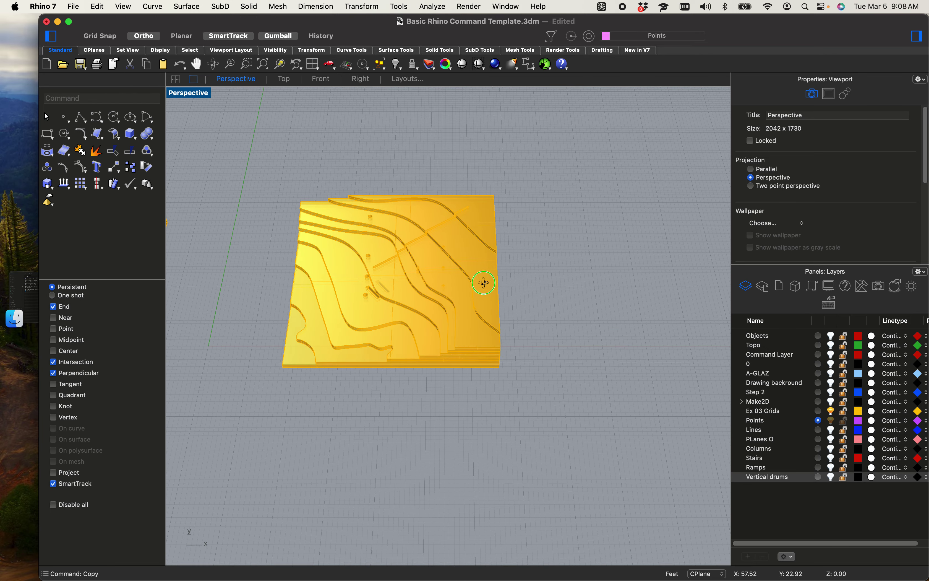
{"action": "left_click", "coordinate": [495, 218]}
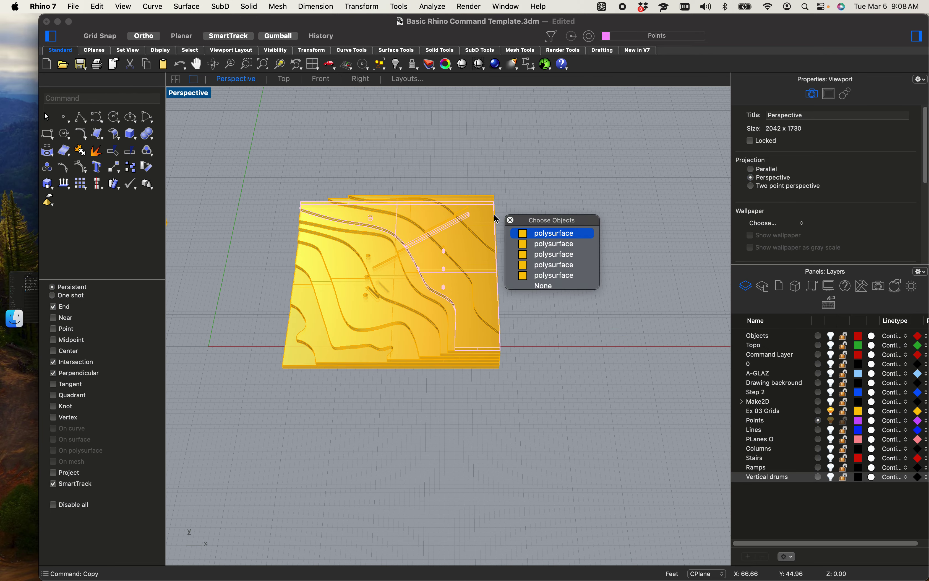
{"action": "left_click", "coordinate": [535, 235]}
{"action": "left_click_drag", "start_coordinate": [451, 269], "coordinate": [659, 276]}
{"action": "left_click", "coordinate": [480, 215], "text": "shift"}
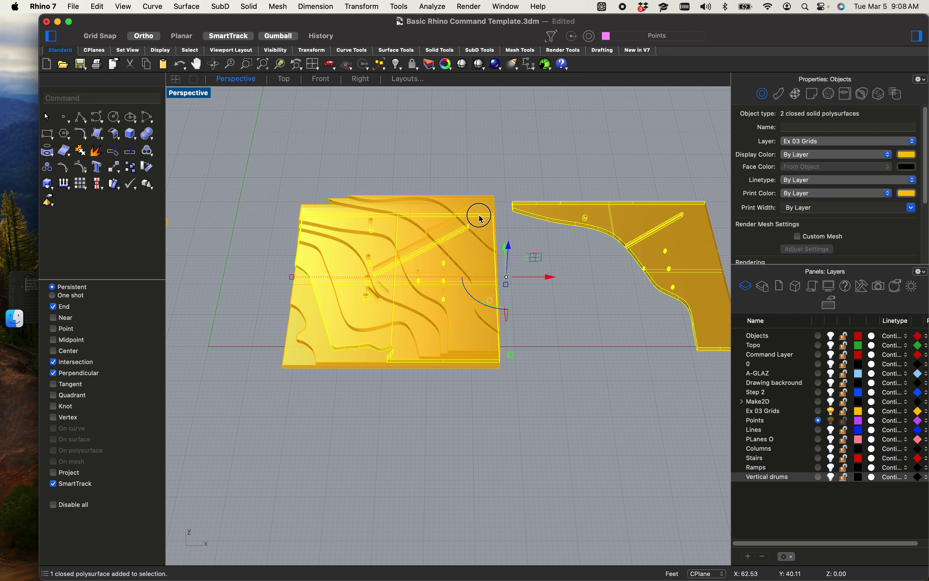
{"action": "scroll", "coordinate": [481, 218], "scroll_direction": "down", "scroll_amount": 5}
{"action": "left_click_drag", "start_coordinate": [529, 239], "coordinate": [607, 243]}
Step: Move another large slab to the end of the X-axis row and a narrower upper slab behind the copied stack
{"action": "left_click", "coordinate": [486, 238]}
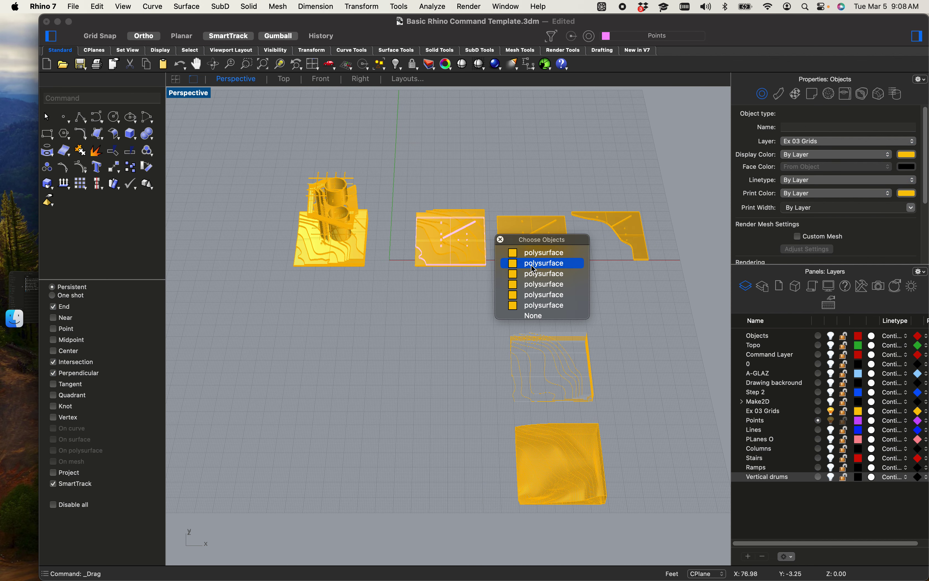
{"action": "left_click", "coordinate": [539, 264]}
{"action": "left_click_drag", "start_coordinate": [492, 240], "coordinate": [747, 241]}
{"action": "left_click", "coordinate": [471, 231]}
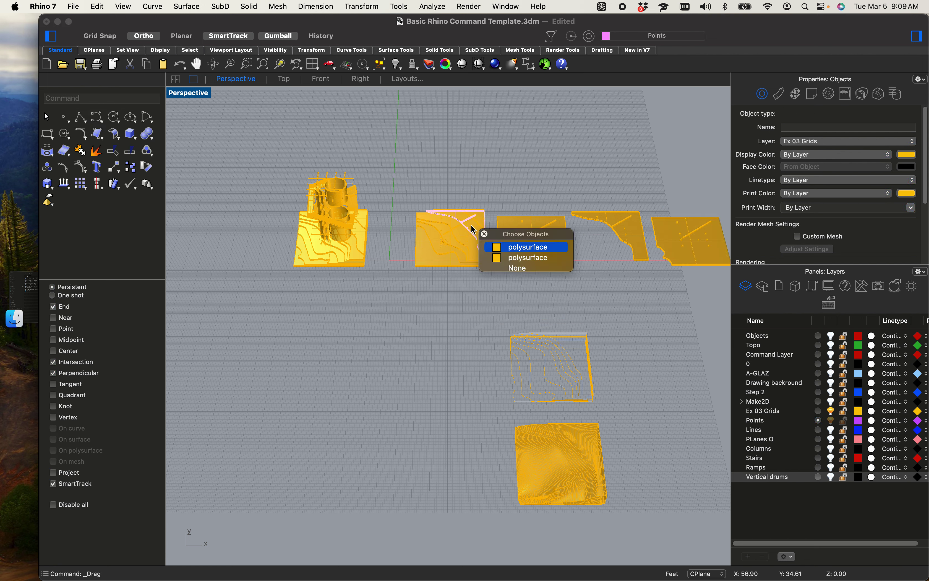
{"action": "left_click", "coordinate": [517, 247]}
{"action": "left_click_drag", "start_coordinate": [456, 197], "coordinate": [461, 154]}
Step: Move the narrower slab behind the stack farther back along Y, and place another upper slab in the space behind the stack
{"action": "scroll", "coordinate": [459, 209], "scroll_direction": "up", "scroll_amount": 5}
{"action": "left_click", "coordinate": [509, 240]}
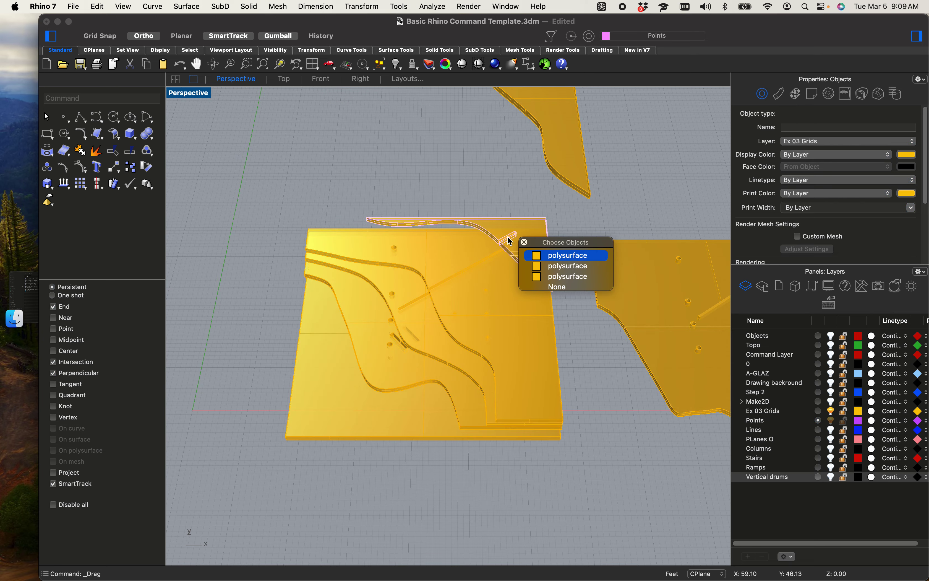
{"action": "left_click", "coordinate": [541, 257]}
{"action": "right_click_drag", "start_coordinate": [392, 252], "coordinate": [415, 256]}
{"action": "scroll", "coordinate": [430, 178], "scroll_direction": "down", "scroll_amount": 4}
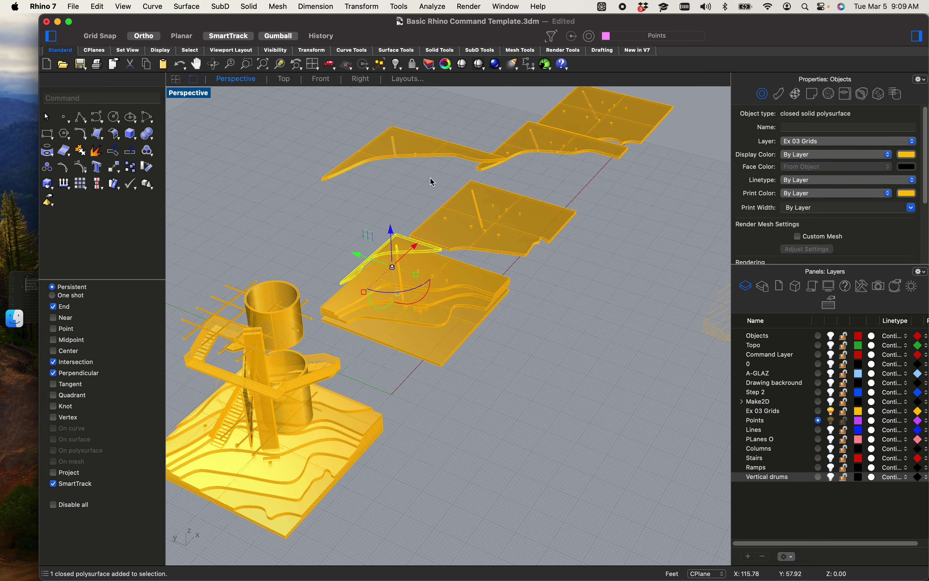
{"action": "left_click", "coordinate": [417, 148]}
{"action": "left_click_drag", "start_coordinate": [402, 172], "coordinate": [245, 125]}
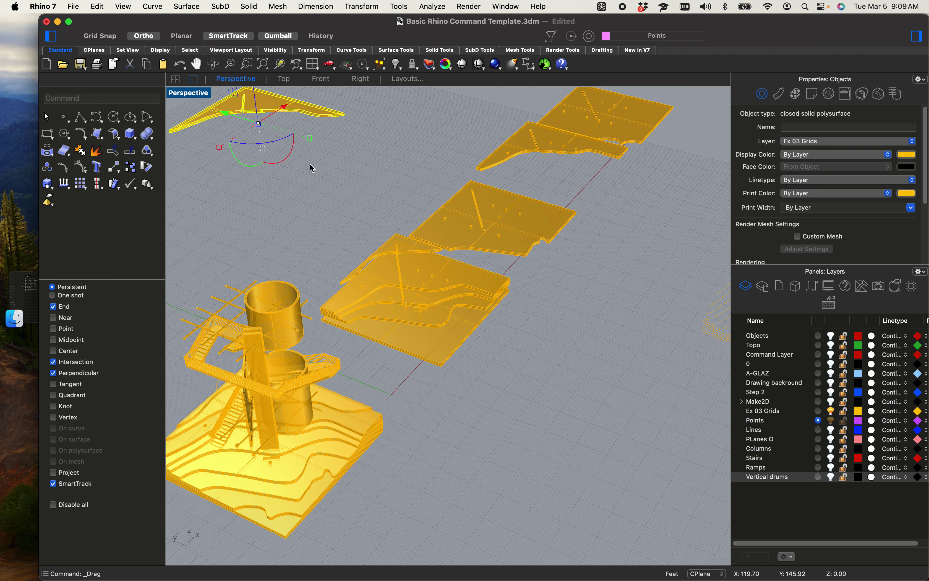
{"action": "left_click", "coordinate": [414, 254]}
{"action": "left_click_drag", "start_coordinate": [397, 284], "coordinate": [243, 233]}
Step: Shift the rearmost narrow slab along the X axis, clear of the slab in front of it
{"action": "left_click", "coordinate": [275, 100]}
{"action": "right_click_drag", "start_coordinate": [484, 245], "coordinate": [515, 274]}
{"action": "left_click_drag", "start_coordinate": [536, 218], "coordinate": [607, 233]}
{"action": "right_click_drag", "start_coordinate": [608, 278], "coordinate": [531, 213], "text": "shift"}
{"action": "right_click_drag", "start_coordinate": [495, 256], "coordinate": [529, 240]}
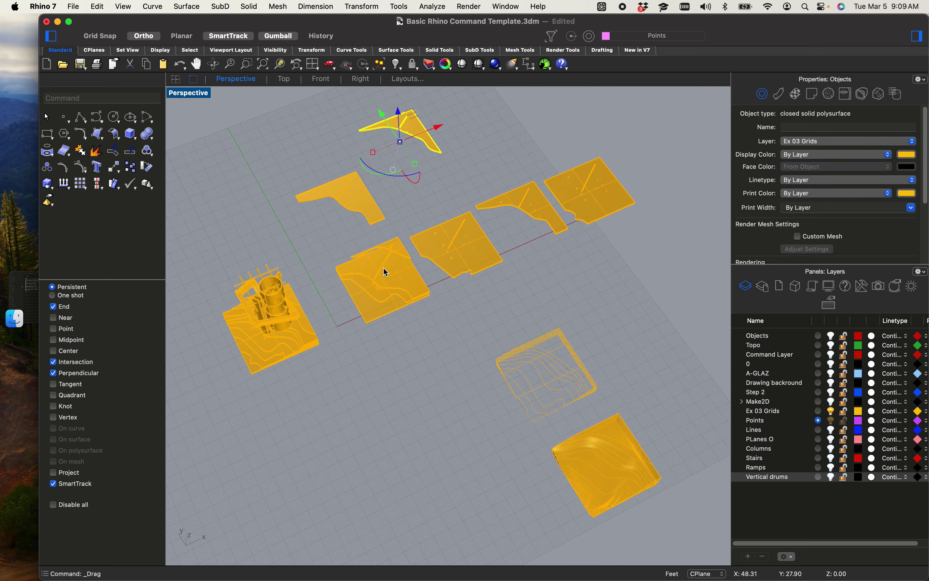
Step: Move the full square slab and one large contoured slab from the copied stack to the far end of the X-axis row
{"action": "scroll", "coordinate": [400, 222], "scroll_direction": "up", "scroll_amount": 5}
{"action": "left_click", "coordinate": [402, 223]}
{"action": "scroll", "coordinate": [398, 282], "scroll_direction": "down", "scroll_amount": 5}
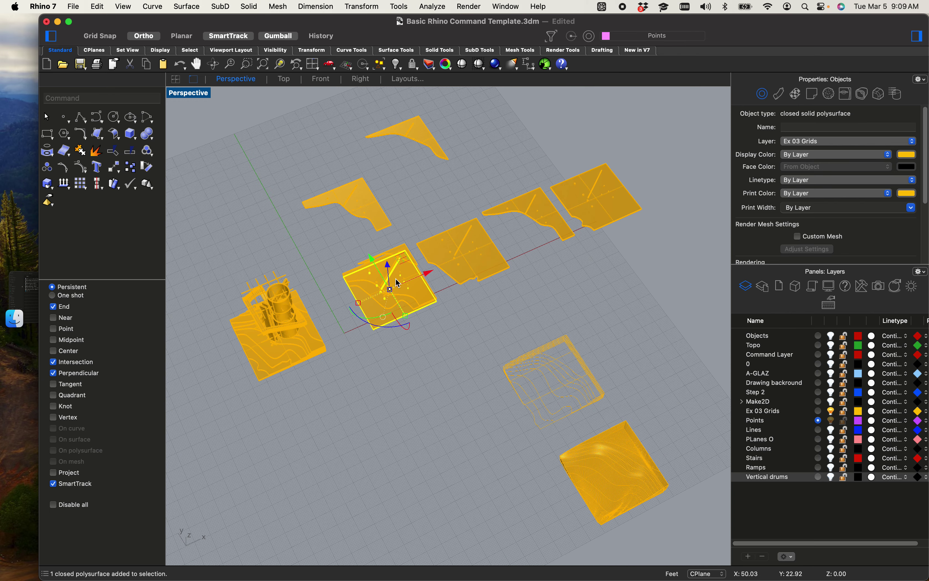
{"action": "left_click_drag", "start_coordinate": [422, 282], "coordinate": [694, 165]}
{"action": "left_click", "coordinate": [413, 282]}
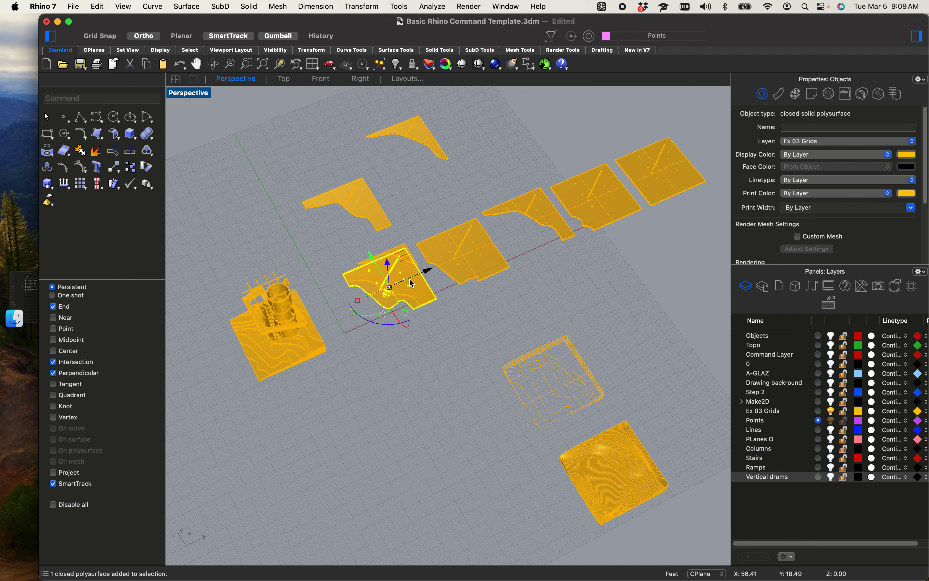
{"action": "left_click_drag", "start_coordinate": [414, 281], "coordinate": [750, 151]}
Step: Move the smallest top slab off the last slab of the copied stack and place it behind the other slabs along Y
{"action": "left_click", "coordinate": [399, 261]}
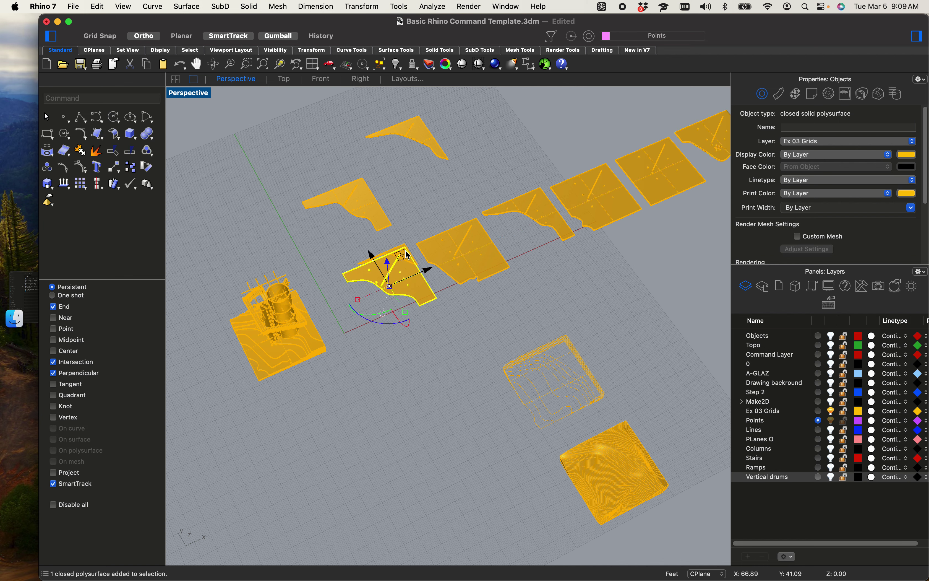
{"action": "scroll", "coordinate": [405, 251], "scroll_direction": "up", "scroll_amount": 8}
{"action": "left_click", "coordinate": [405, 228]}
{"action": "scroll", "coordinate": [404, 234], "scroll_direction": "down", "scroll_amount": 6}
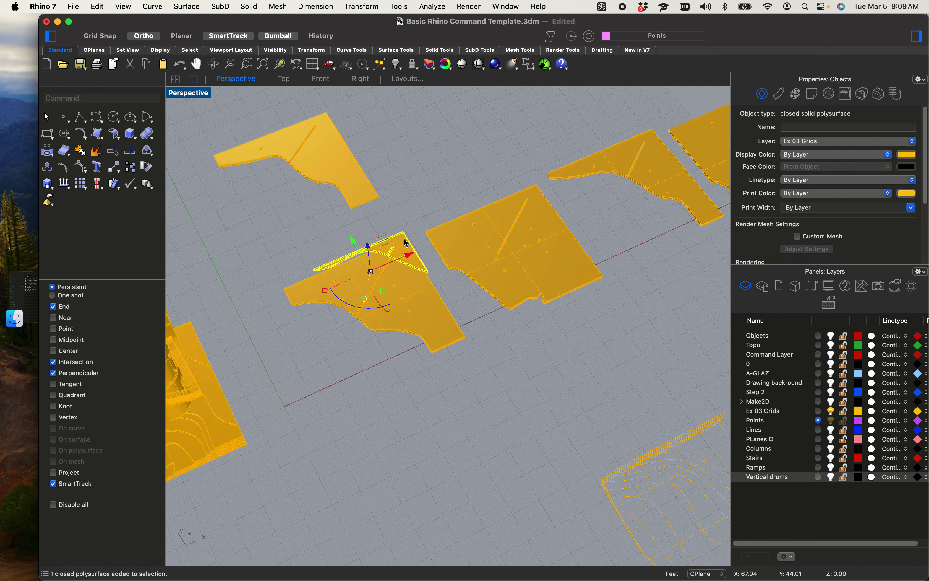
{"action": "left_click_drag", "start_coordinate": [368, 241], "coordinate": [261, 90]}
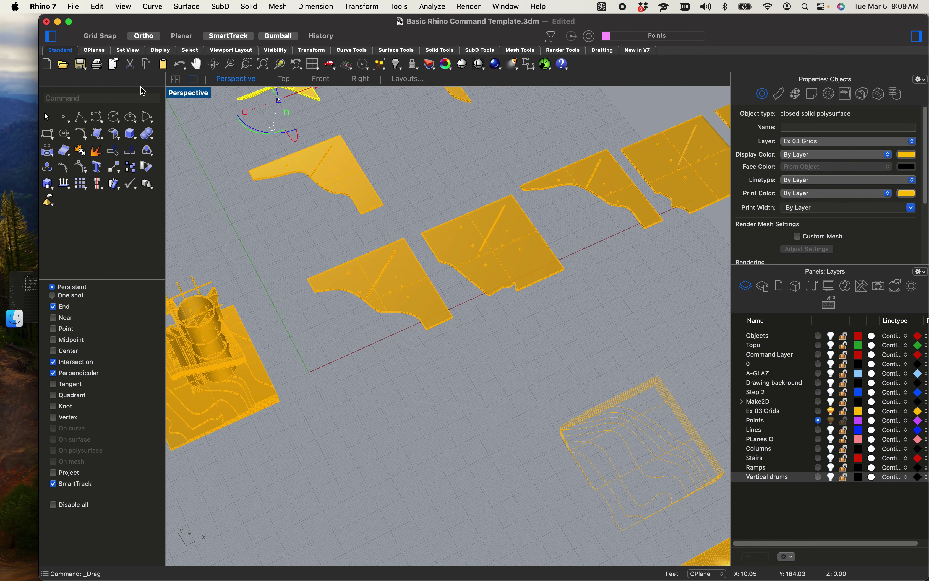
Step: Generate a Make2D drawing of the nine laid-out slabs from the Top view, with hidden lines and maintained source layers
{"action": "double_click", "coordinate": [178, 96]}
{"action": "double_click", "coordinate": [175, 94]}
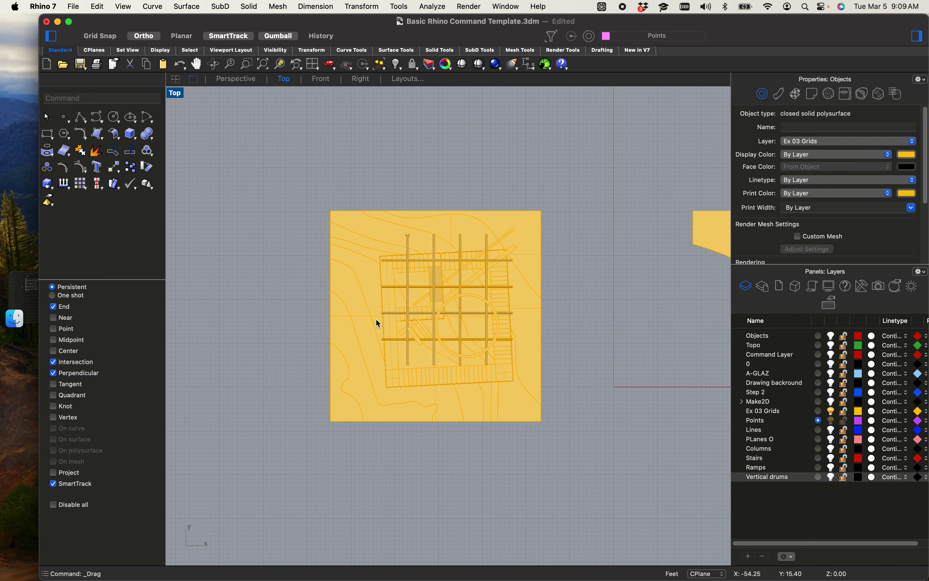
{"action": "right_click_drag", "start_coordinate": [436, 320], "coordinate": [352, 316]}
{"action": "left_click_drag", "start_coordinate": [636, 349], "coordinate": [337, 166]}
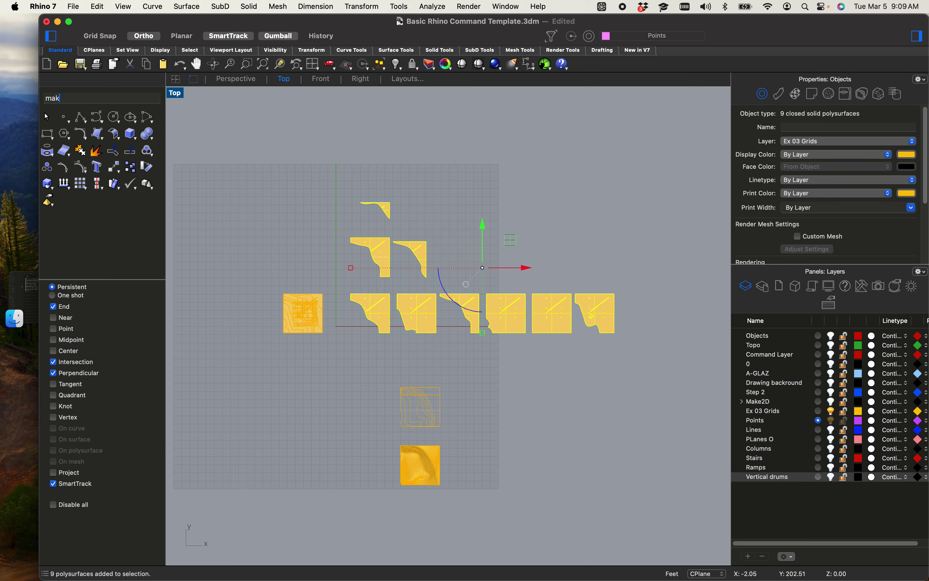
{"action": "key", "text": "Return"}
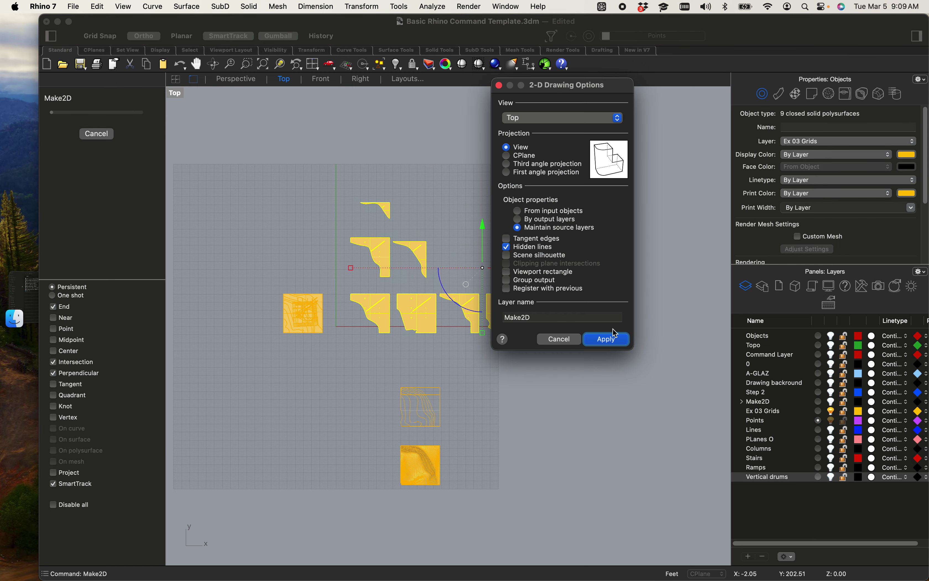
{"action": "left_click", "coordinate": [607, 339]}
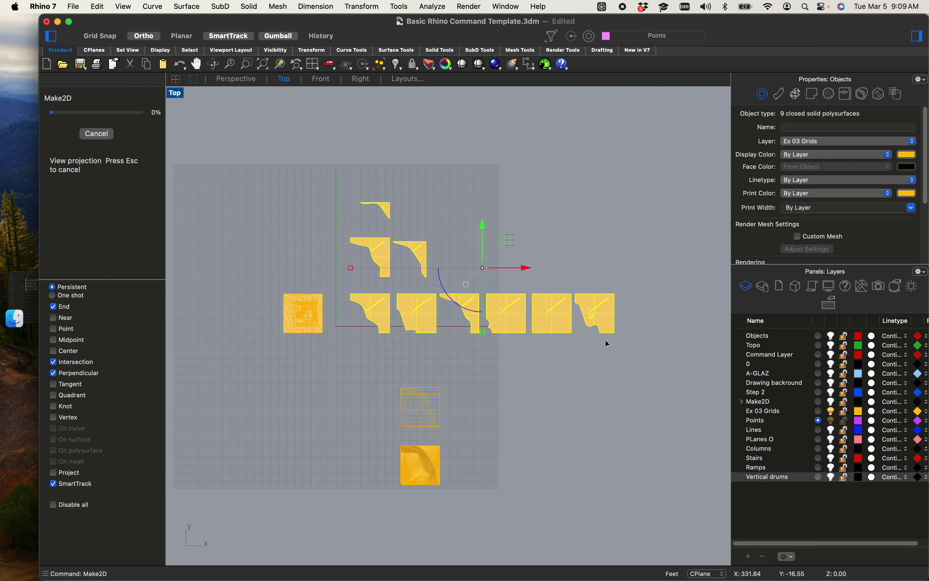
Step: Turn on the Make2D layer and select all the generated slab outline curves to check their column and wall cutouts
{"action": "scroll", "coordinate": [422, 262], "scroll_direction": "down", "scroll_amount": 8}
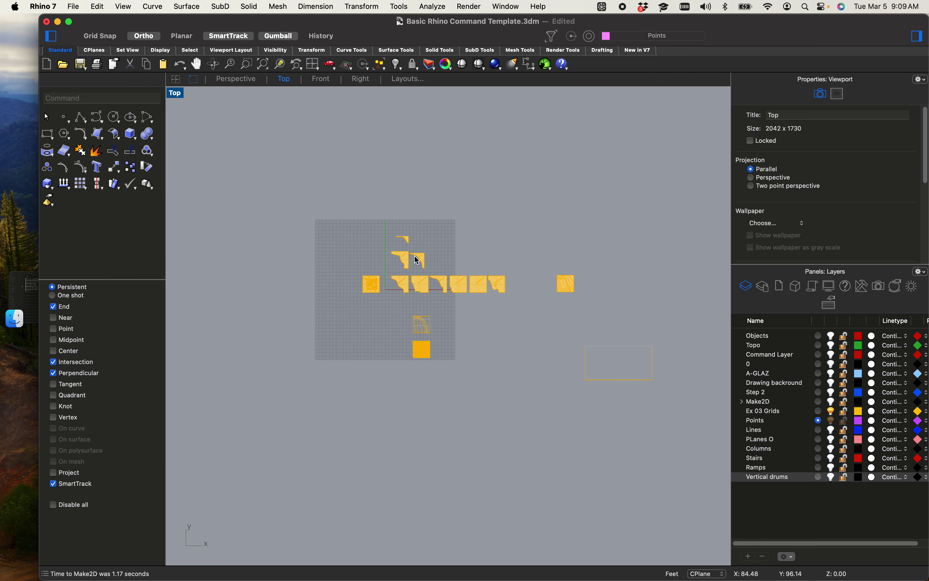
{"action": "scroll", "coordinate": [385, 237], "scroll_direction": "up", "scroll_amount": 6}
{"action": "scroll", "coordinate": [445, 248], "scroll_direction": "down", "scroll_amount": 6}
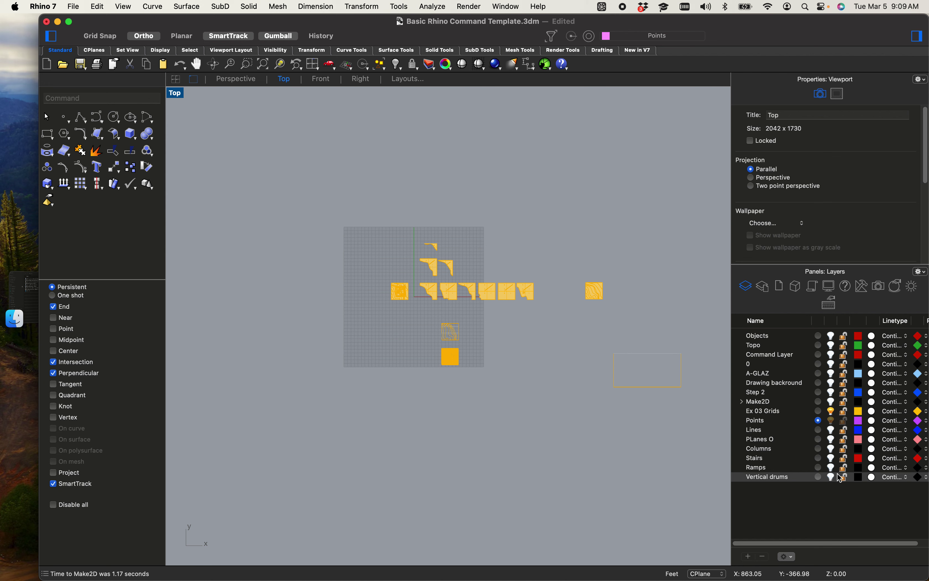
{"action": "left_click", "coordinate": [832, 401]}
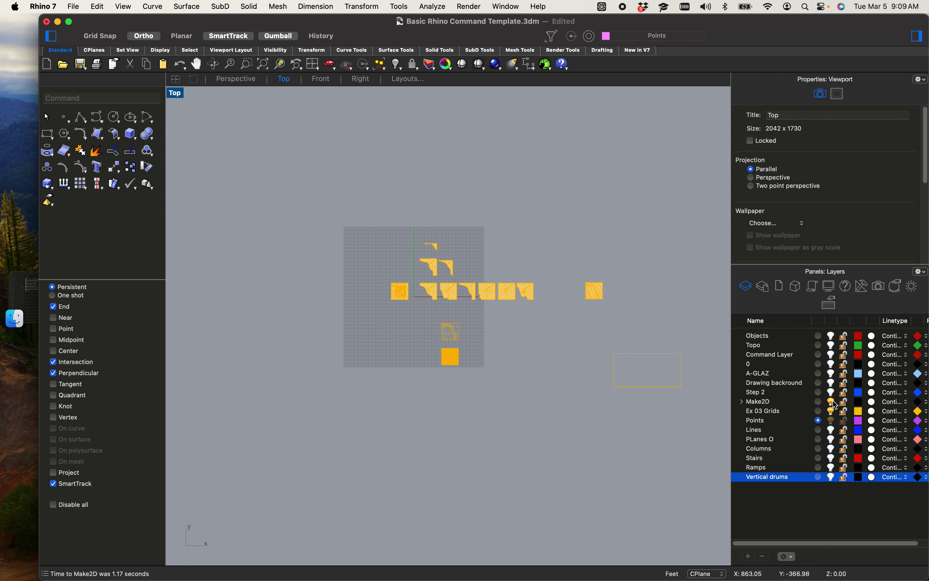
{"action": "scroll", "coordinate": [543, 154], "scroll_direction": "up", "scroll_amount": 16}
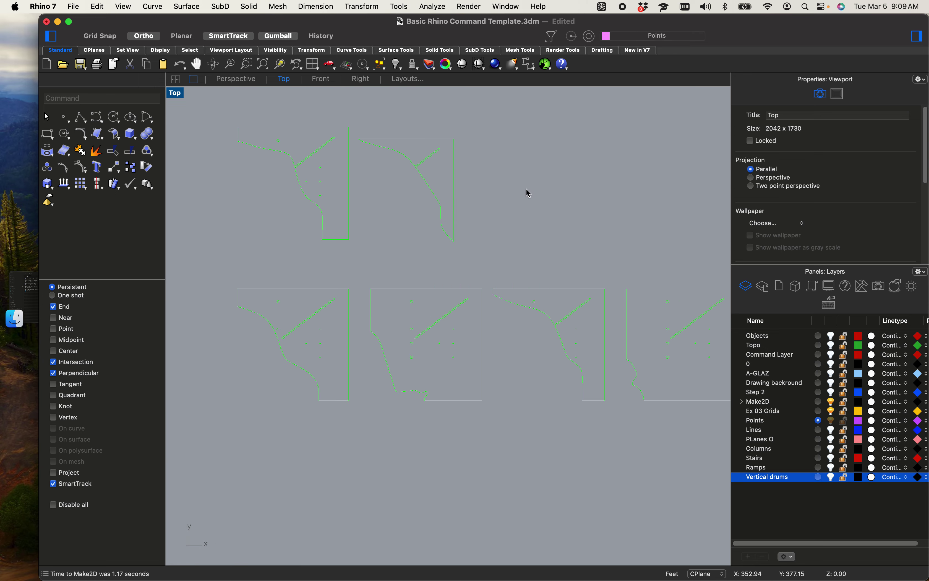
{"action": "scroll", "coordinate": [525, 191], "scroll_direction": "down", "scroll_amount": 8}
{"action": "right_click_drag", "start_coordinate": [523, 191], "coordinate": [469, 234]}
{"action": "left_click_drag", "start_coordinate": [308, 148], "coordinate": [701, 352]}
{"action": "scroll", "coordinate": [649, 298], "scroll_direction": "up", "scroll_amount": 6}
{"action": "scroll", "coordinate": [651, 299], "scroll_direction": "down", "scroll_amount": 3}
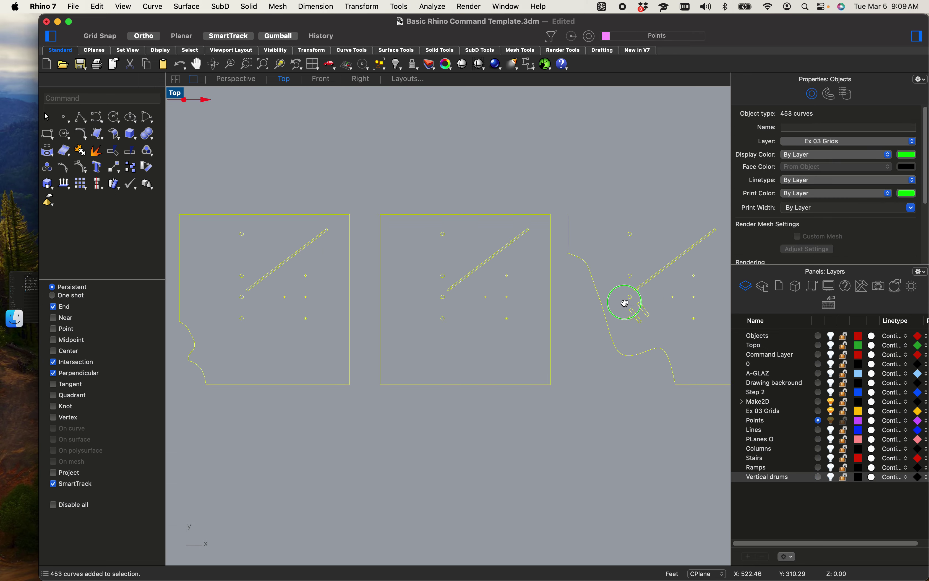
{"action": "scroll", "coordinate": [341, 309], "scroll_direction": "up", "scroll_amount": 3}
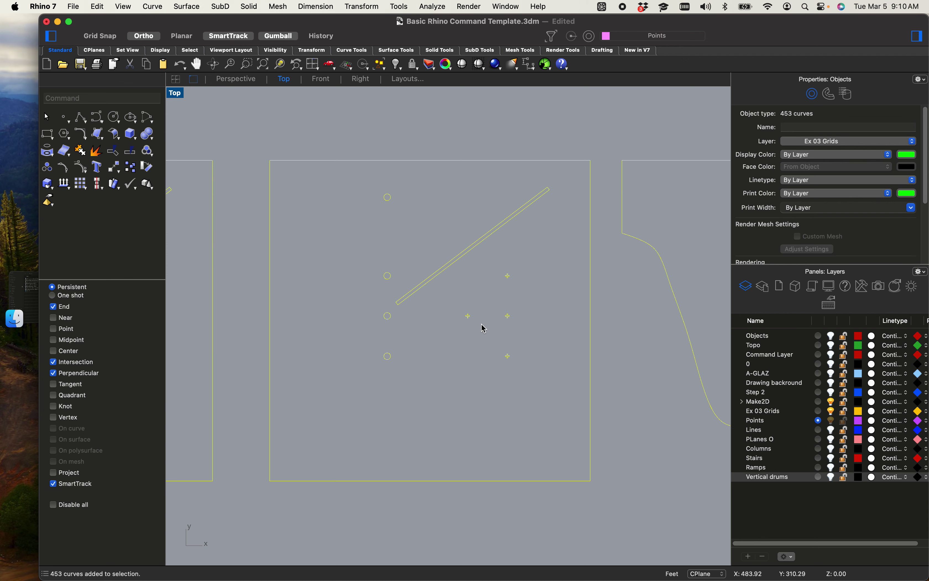
{"action": "right_click_drag", "start_coordinate": [533, 362], "coordinate": [498, 355]}
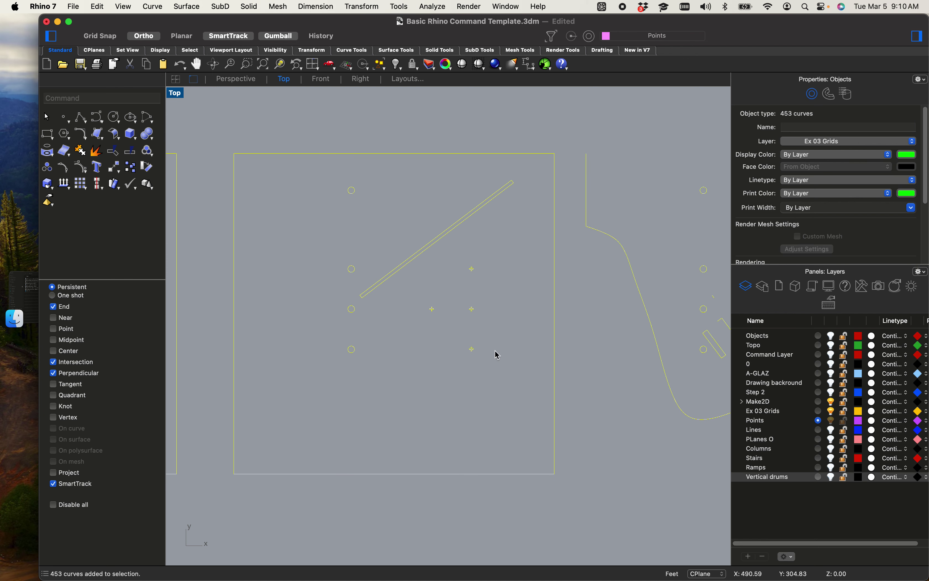
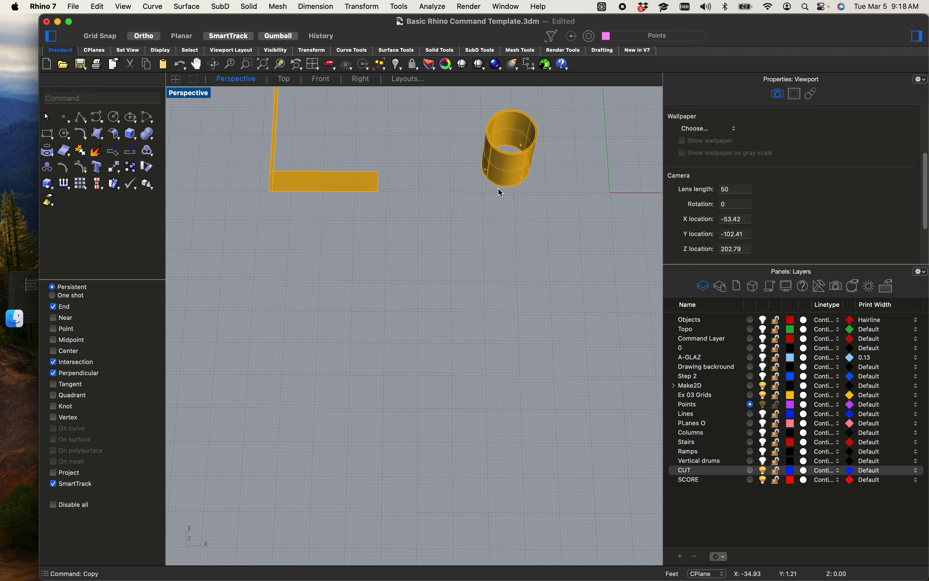
Step: Unroll the hollow vertical drum beside the tower model with Explode off and Keep Properties on
{"action": "right_click_drag", "start_coordinate": [499, 191], "coordinate": [485, 269], "text": "shift"}
{"action": "right_click_drag", "start_coordinate": [525, 157], "coordinate": [512, 321], "text": "shift"}
{"action": "scroll", "coordinate": [499, 263], "scroll_direction": "up", "scroll_amount": 7}
{"action": "left_click", "coordinate": [502, 266]}
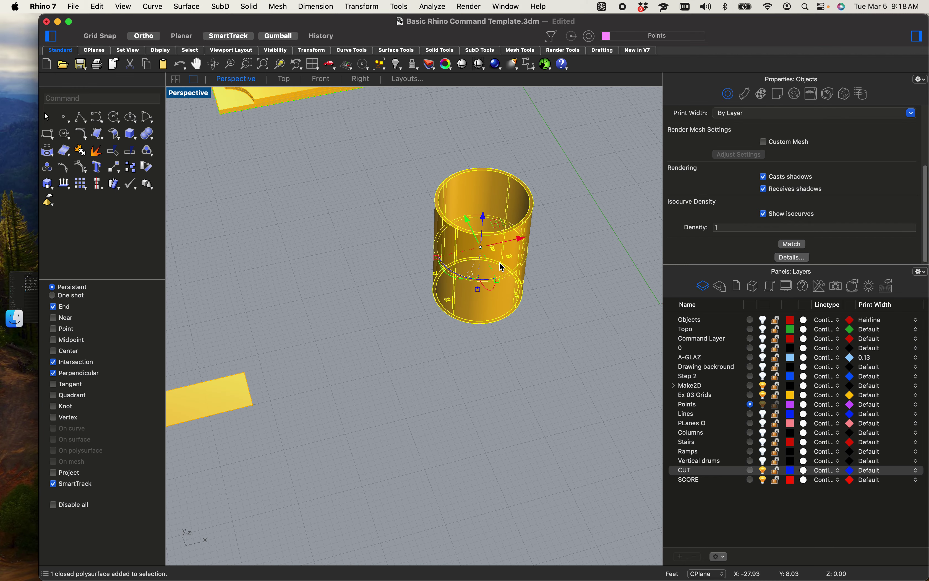
{"action": "type", "text": "Un"}
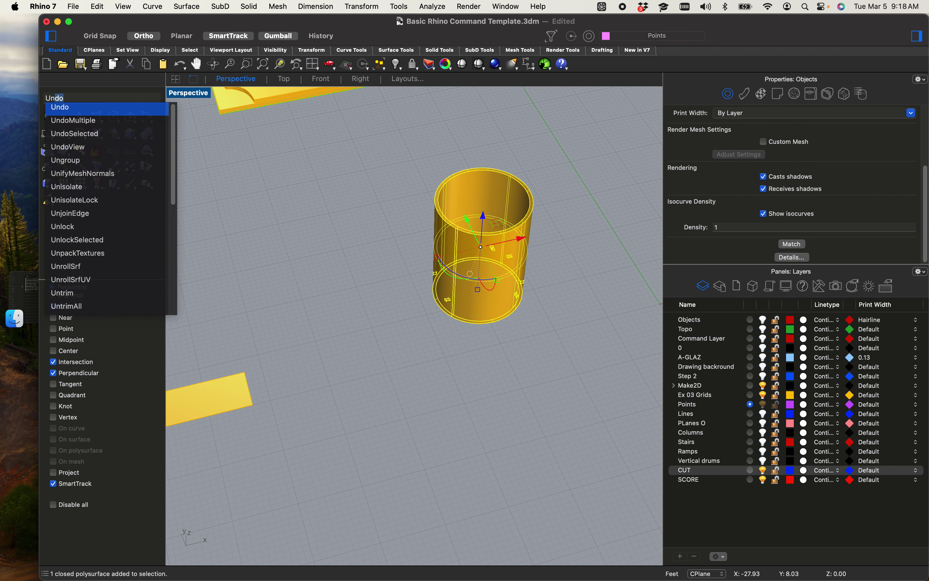
{"action": "type", "text": "rollSrf"}
{"action": "key", "text": "Return"}
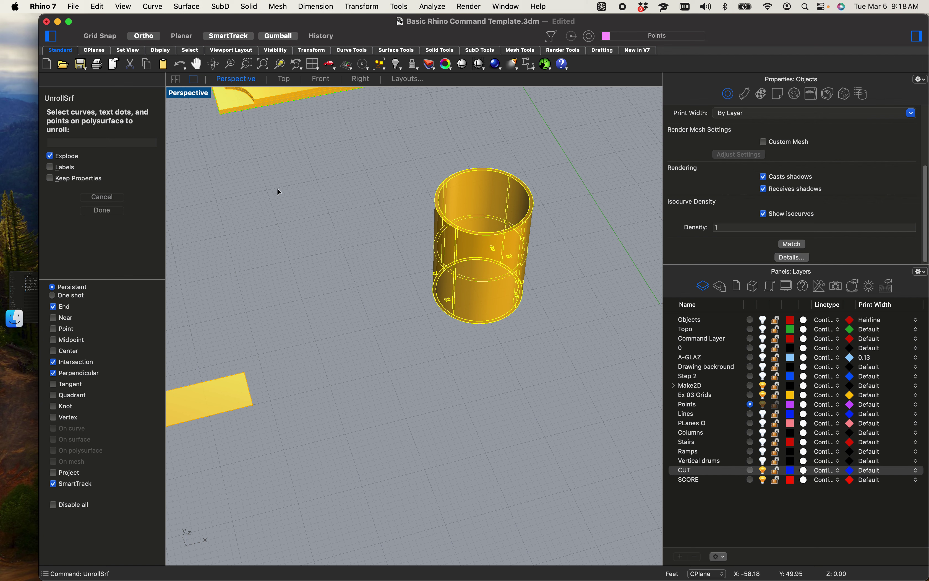
{"action": "scroll", "coordinate": [276, 187], "scroll_direction": "down", "scroll_amount": 10}
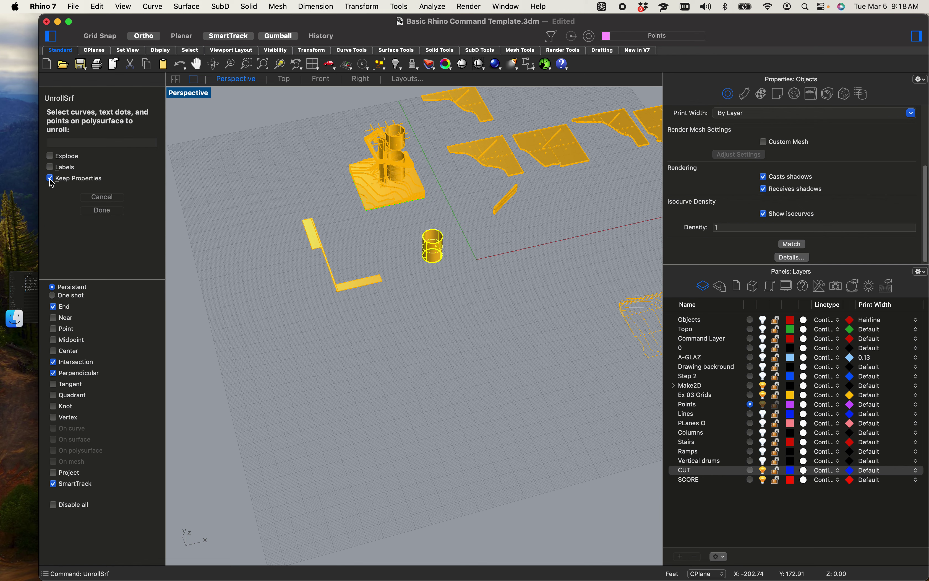
{"action": "key", "text": "Return"}
Step: Check the connected wall strips and overlapping rings of the unrolled drum, and undo the unroll
{"action": "scroll", "coordinate": [448, 211], "scroll_direction": "up", "scroll_amount": 10}
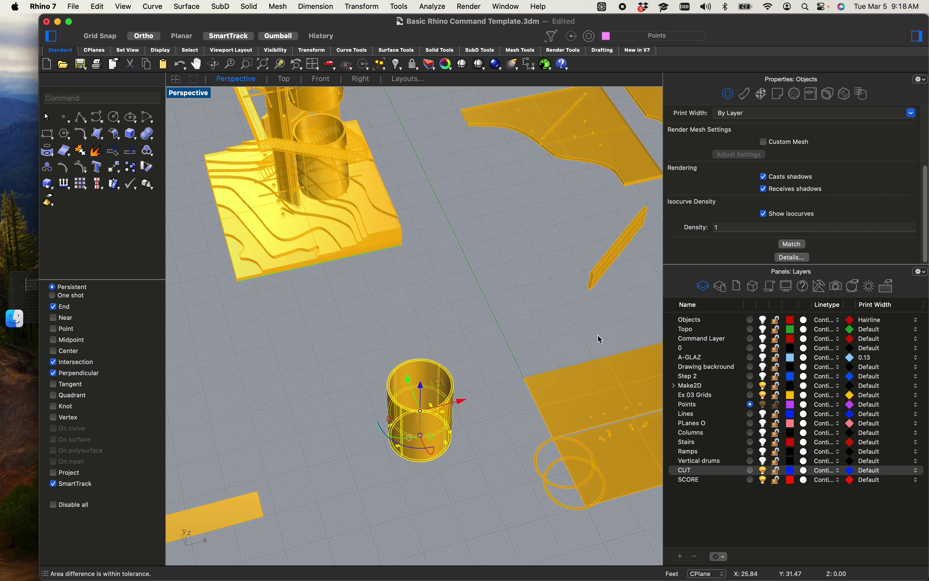
{"action": "scroll", "coordinate": [388, 237], "scroll_direction": "up", "scroll_amount": 6}
{"action": "scroll", "coordinate": [386, 238], "scroll_direction": "down", "scroll_amount": 5}
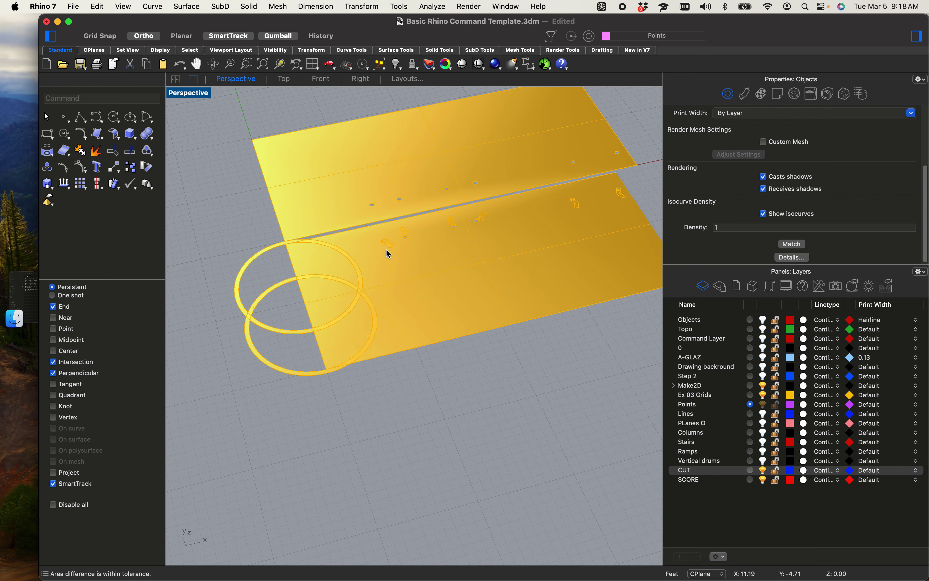
{"action": "right_click_drag", "start_coordinate": [395, 258], "coordinate": [425, 261]}
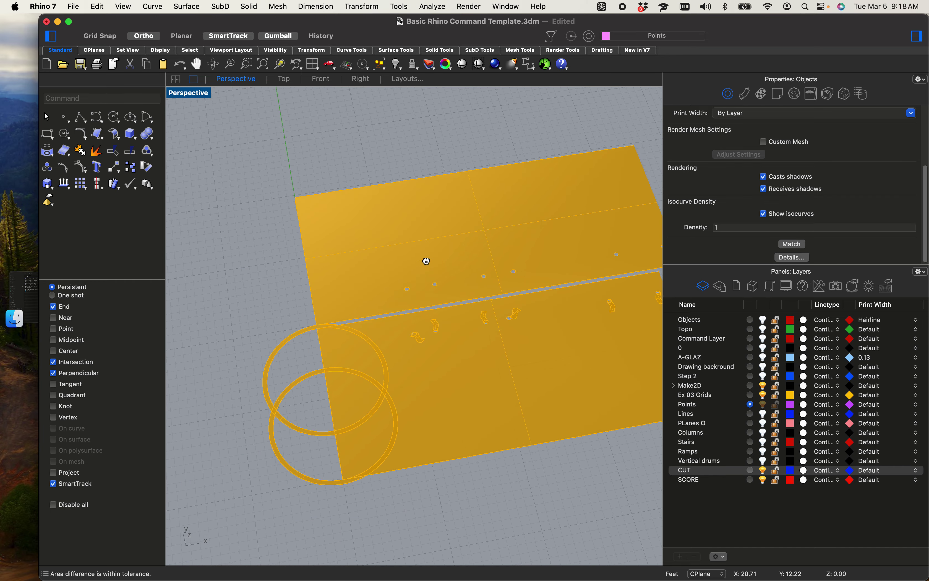
{"action": "left_click", "coordinate": [421, 369]}
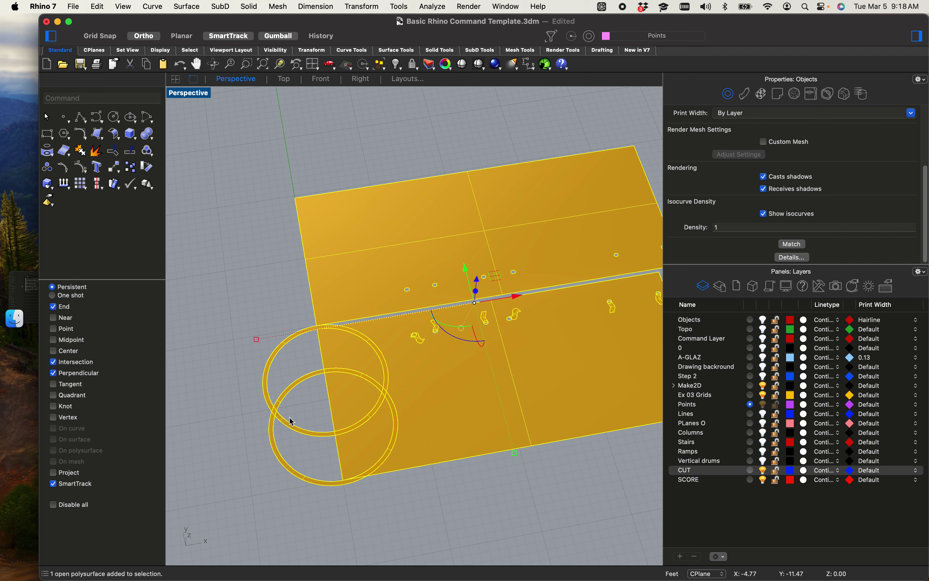
{"action": "key", "text": "super+z"}
Step: Unroll the hollow vertical drum with Explode on and Keep Properties off
{"action": "right_click_drag", "start_coordinate": [242, 412], "coordinate": [342, 369], "text": "shift"}
{"action": "left_click", "coordinate": [342, 366]}
{"action": "key", "text": "Return"}
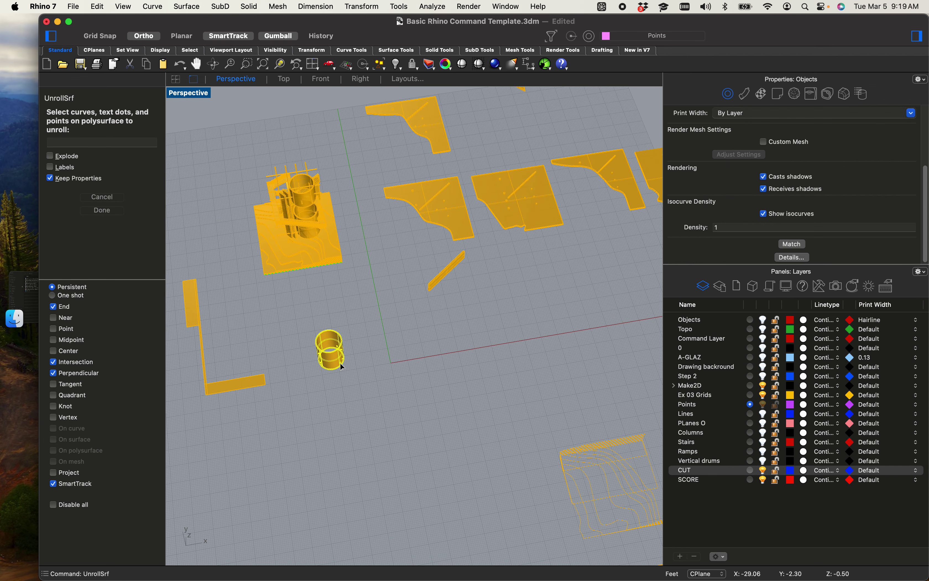
{"action": "left_click", "coordinate": [50, 178]}
{"action": "left_click", "coordinate": [50, 156]}
{"action": "key", "text": "Return"}
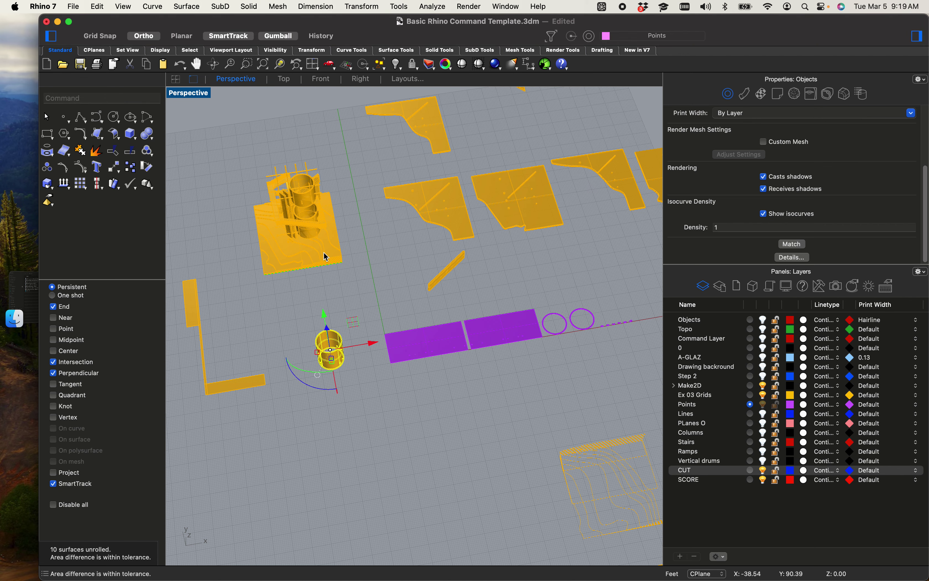
Step: Examine the separate unrolled drum pieces along the X axis: the perforated wall strips, the rings and the small curved pieces
{"action": "scroll", "coordinate": [520, 331], "scroll_direction": "up", "scroll_amount": 15}
{"action": "right_click_drag", "start_coordinate": [473, 356], "coordinate": [614, 329], "text": "shift"}
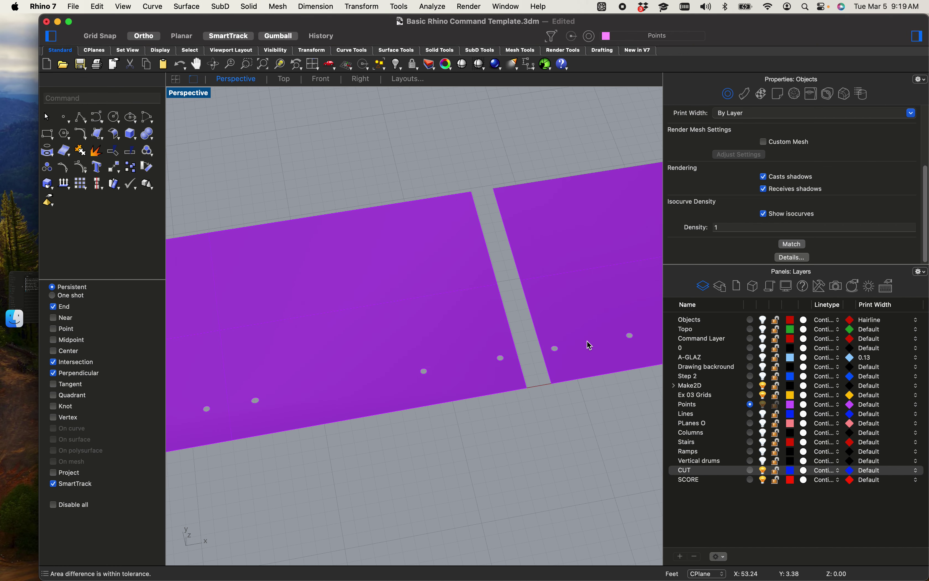
{"action": "scroll", "coordinate": [489, 353], "scroll_direction": "down", "scroll_amount": 10}
{"action": "right_click_drag", "start_coordinate": [481, 357], "coordinate": [263, 366], "text": "shift"}
{"action": "scroll", "coordinate": [409, 363], "scroll_direction": "up", "scroll_amount": 15}
{"action": "scroll", "coordinate": [410, 363], "scroll_direction": "down", "scroll_amount": 10}
{"action": "scroll", "coordinate": [264, 366], "scroll_direction": "right", "scroll_amount": 10}
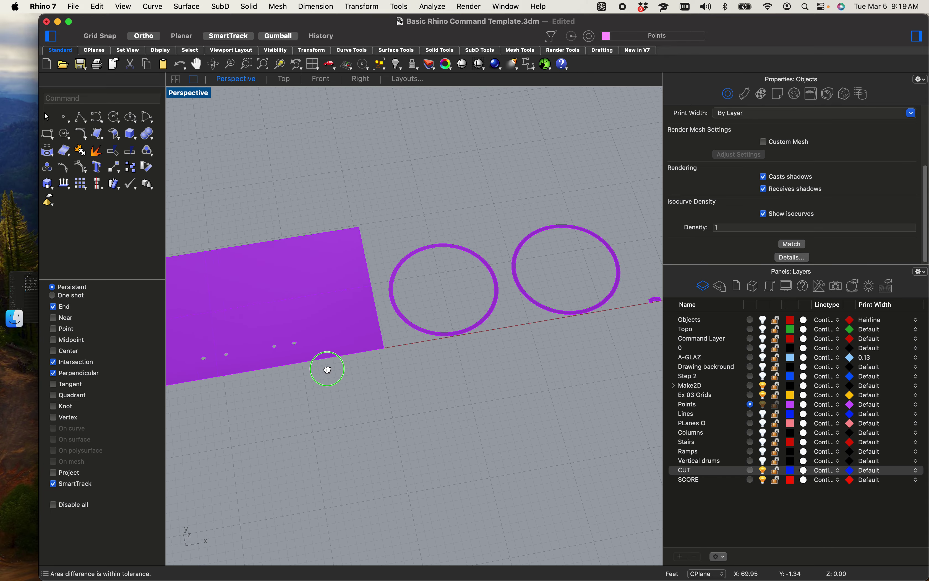
{"action": "mouse_move", "coordinate": [197, 399]}
{"action": "right_mouse_down", "text": "shift"}
{"action": "mouse_move", "coordinate": [462, 367]}
{"action": "mouse_move", "coordinate": [261, 382]}
{"action": "right_mouse_up", "text": "shift"}
{"action": "right_click_drag", "start_coordinate": [653, 311], "coordinate": [579, 348], "text": "shift"}
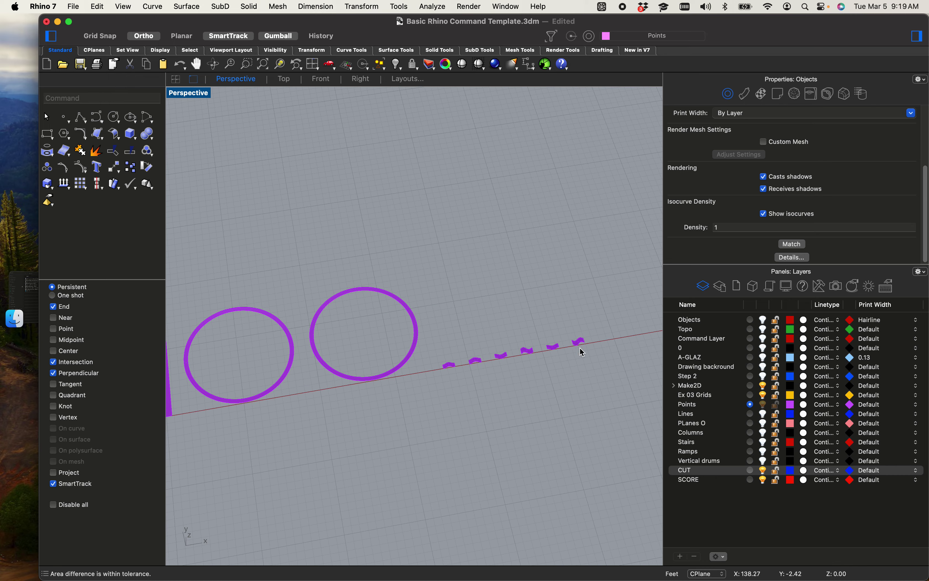
{"action": "scroll", "coordinate": [580, 342], "scroll_direction": "up", "scroll_amount": 8}
{"action": "right_click_drag", "start_coordinate": [400, 386], "coordinate": [535, 373], "text": "shift"}
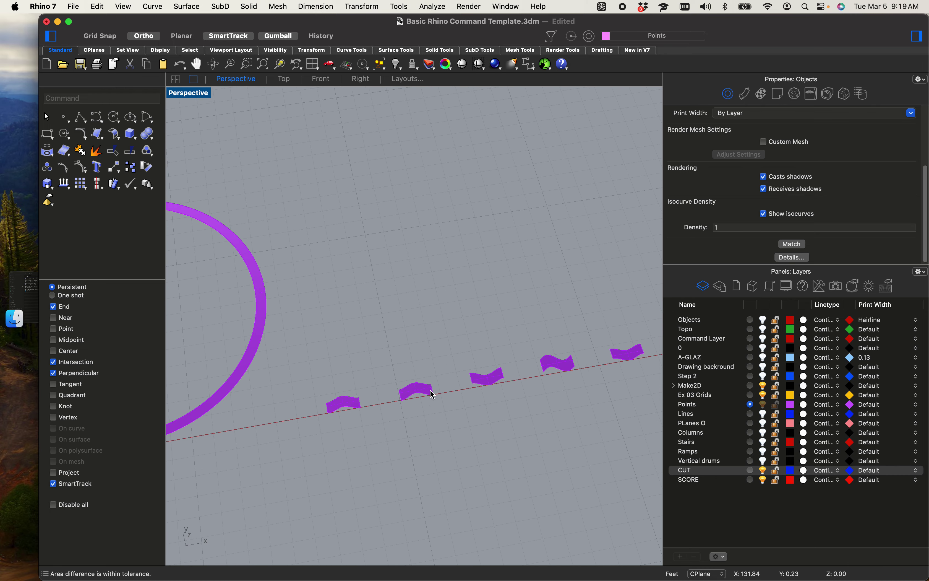
{"action": "scroll", "coordinate": [339, 399], "scroll_direction": "up", "scroll_amount": 5}
{"action": "scroll", "coordinate": [341, 403], "scroll_direction": "right", "scroll_amount": 5}
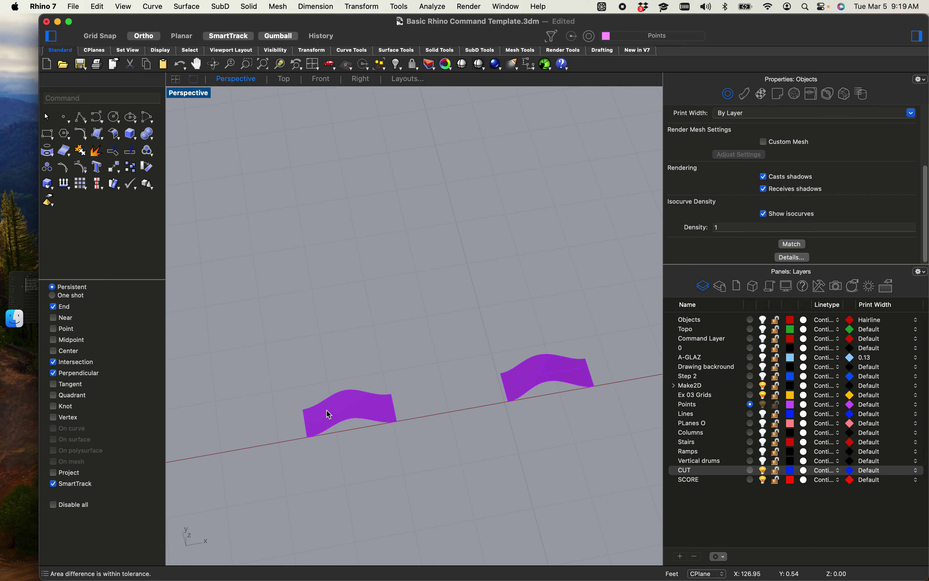
{"action": "scroll", "coordinate": [364, 404], "scroll_direction": "down", "scroll_amount": 15}
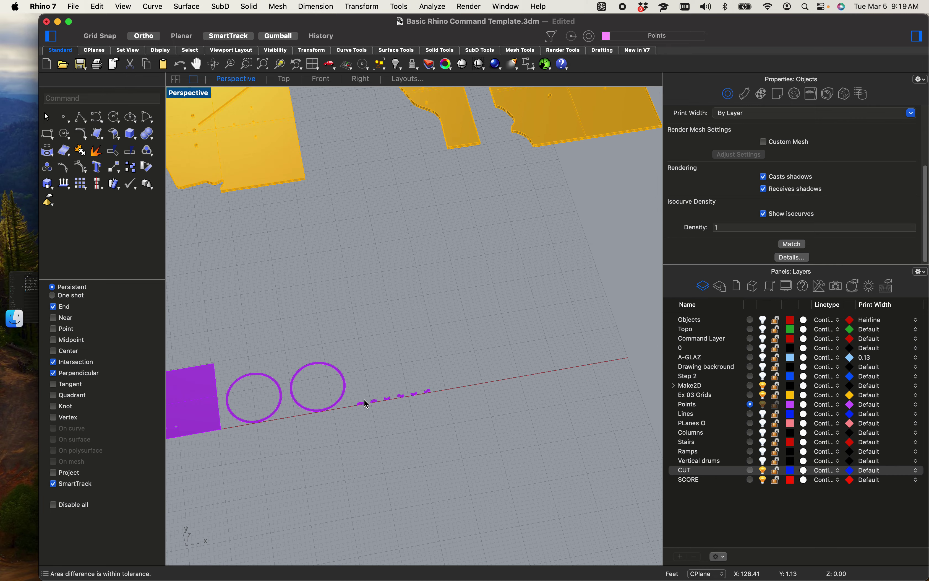
Step: Inspect the small holes through the original drum's wall that correspond to the small curved pieces
{"action": "right_click_drag", "start_coordinate": [360, 374], "coordinate": [572, 360], "text": "shift"}
{"action": "right_click_drag", "start_coordinate": [332, 389], "coordinate": [502, 329], "text": "shift"}
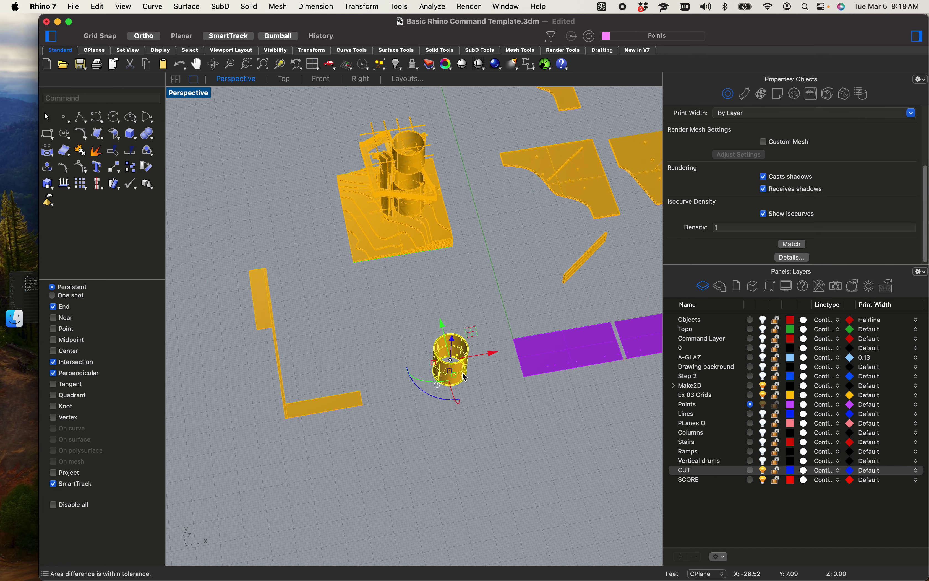
{"action": "scroll", "coordinate": [462, 374], "scroll_direction": "up", "scroll_amount": 12}
{"action": "scroll", "coordinate": [488, 366], "scroll_direction": "down", "scroll_amount": 5}
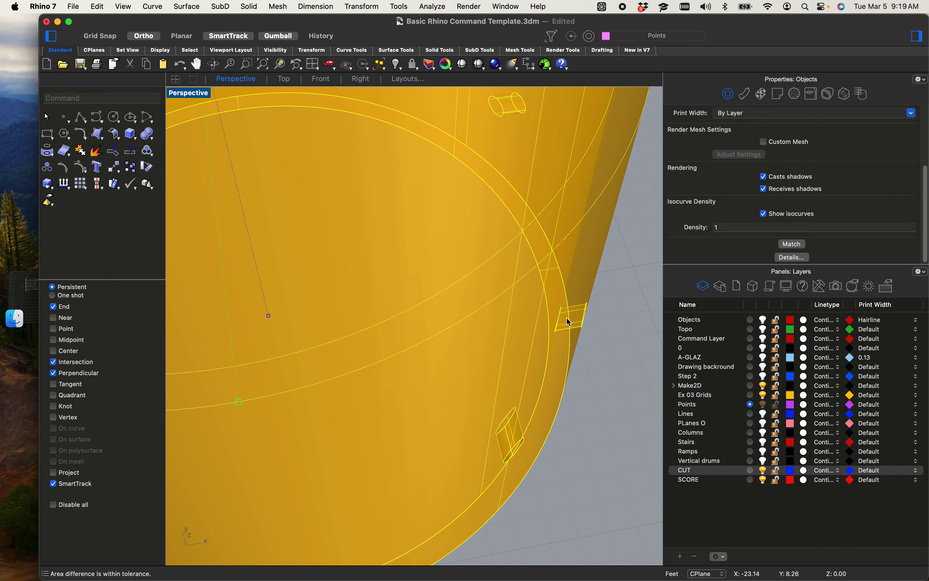
{"action": "scroll", "coordinate": [436, 288], "scroll_direction": "down", "scroll_amount": 20}
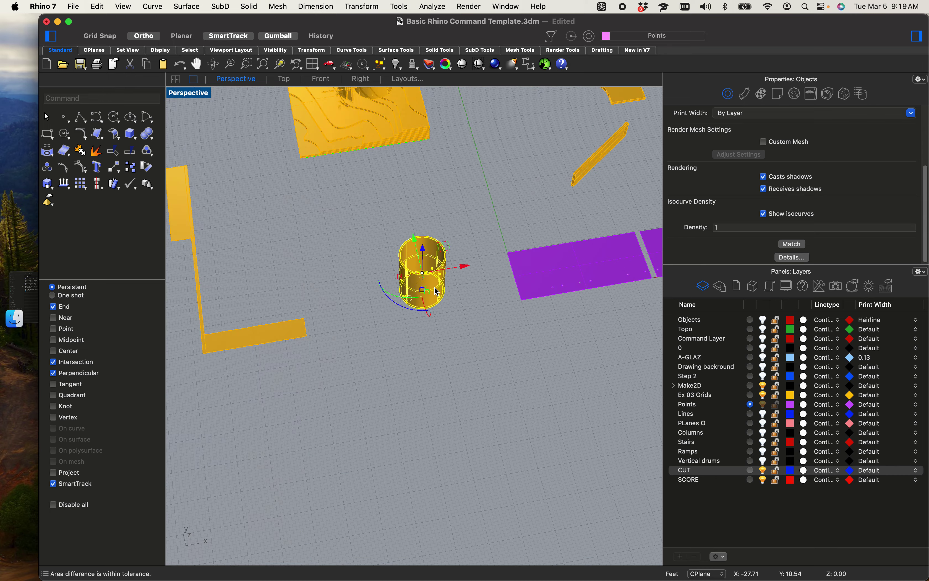
Step: Delete the six small curved hole pieces at the end of the unrolled row
{"action": "scroll", "coordinate": [433, 299], "scroll_direction": "down", "scroll_amount": 6}
{"action": "right_click_drag", "start_coordinate": [484, 330], "coordinate": [243, 360], "text": "shift"}
{"action": "scroll", "coordinate": [450, 264], "scroll_direction": "up", "scroll_amount": 13}
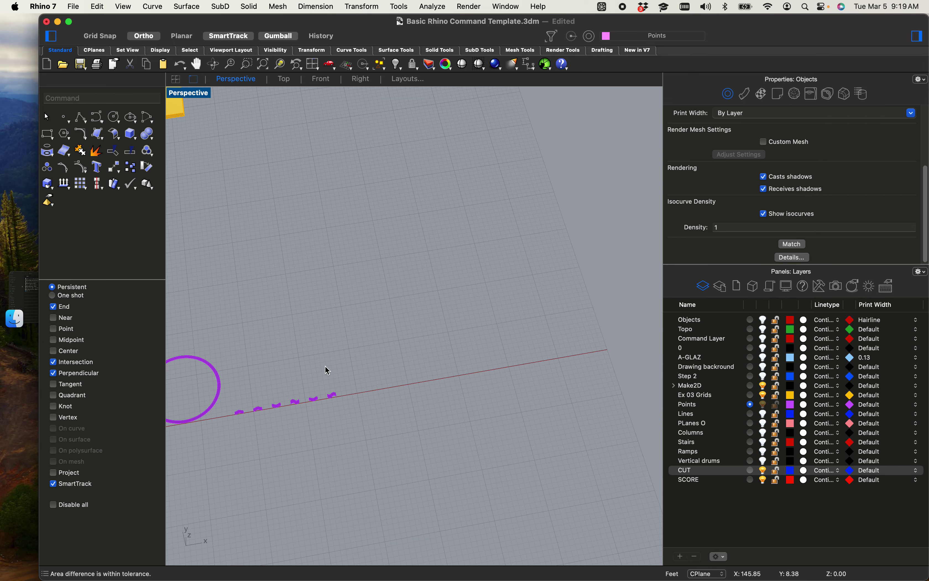
{"action": "right_click_drag", "start_coordinate": [249, 415], "coordinate": [422, 349], "text": "shift"}
{"action": "scroll", "coordinate": [476, 344], "scroll_direction": "up", "scroll_amount": 7}
{"action": "left_click_drag", "start_coordinate": [532, 342], "coordinate": [335, 261]}
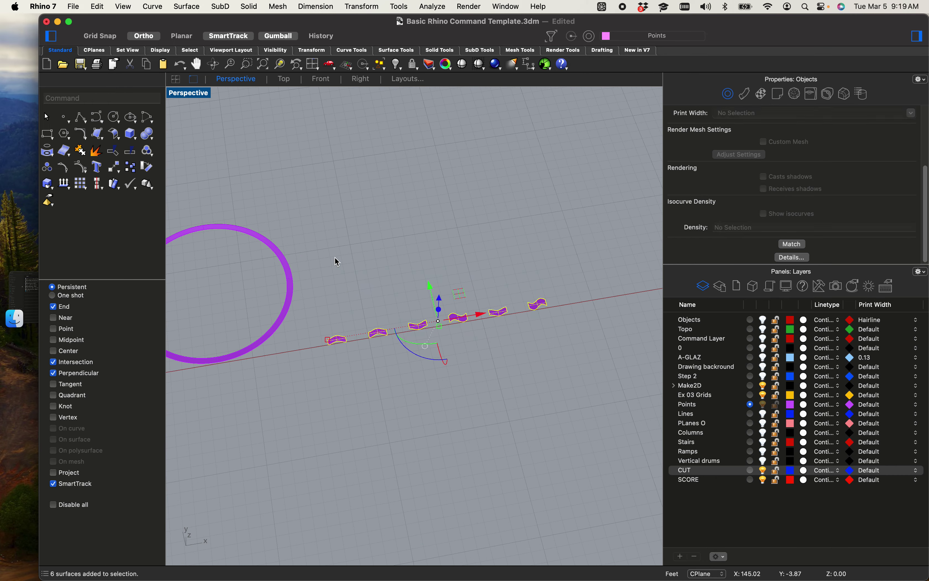
{"action": "key", "text": "Delete"}
Step: Select the two unrolled wall strips and the two rings together to check the remaining drum pieces
{"action": "scroll", "coordinate": [324, 275], "scroll_direction": "down", "scroll_amount": 3}
{"action": "scroll", "coordinate": [342, 268], "scroll_direction": "down", "scroll_amount": 8}
{"action": "right_click_drag", "start_coordinate": [350, 313], "coordinate": [530, 307], "text": "shift"}
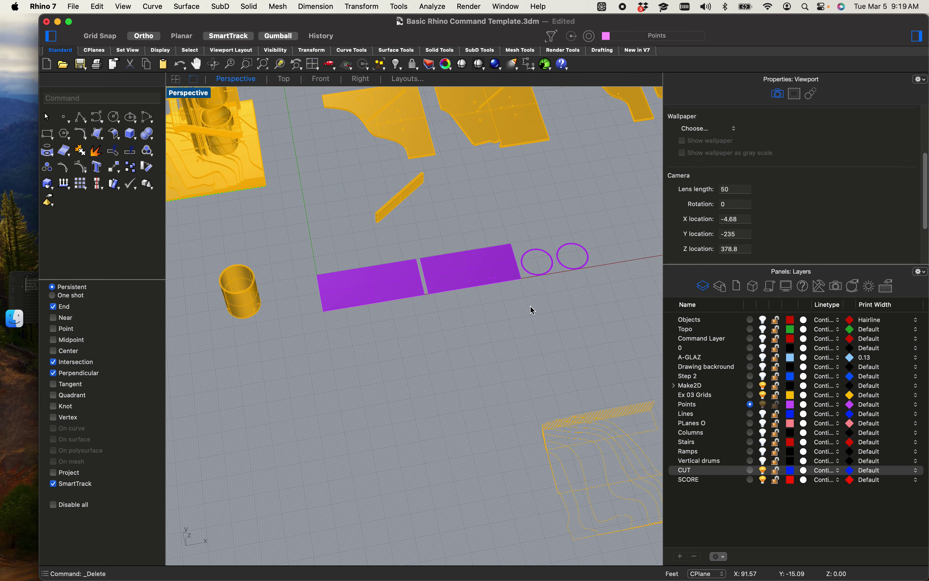
{"action": "scroll", "coordinate": [514, 256], "scroll_direction": "up", "scroll_amount": 8}
{"action": "scroll", "coordinate": [558, 302], "scroll_direction": "down", "scroll_amount": 3}
{"action": "scroll", "coordinate": [350, 233], "scroll_direction": "down", "scroll_amount": 5}
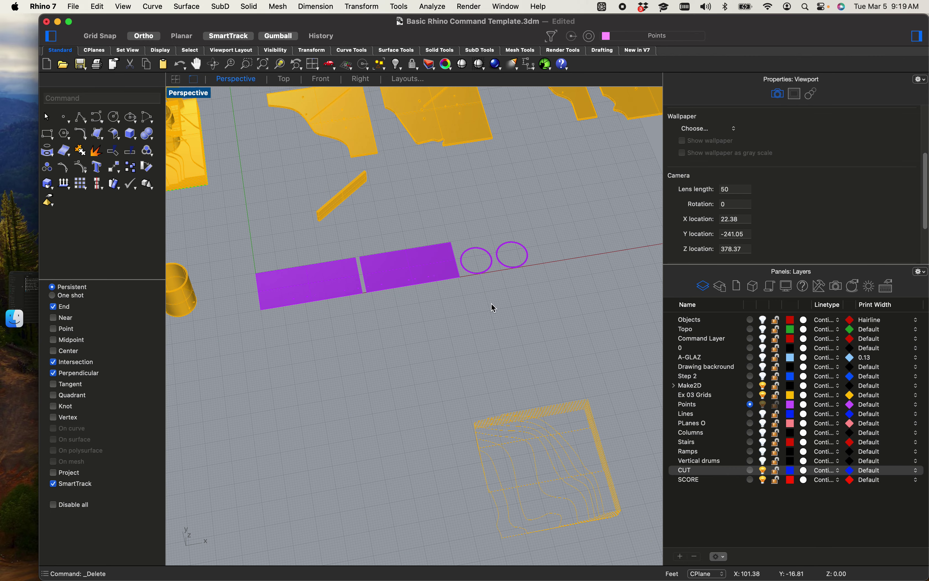
{"action": "left_click_drag", "start_coordinate": [491, 303], "coordinate": [293, 259]}
{"action": "left_click_drag", "start_coordinate": [580, 308], "coordinate": [314, 282]}
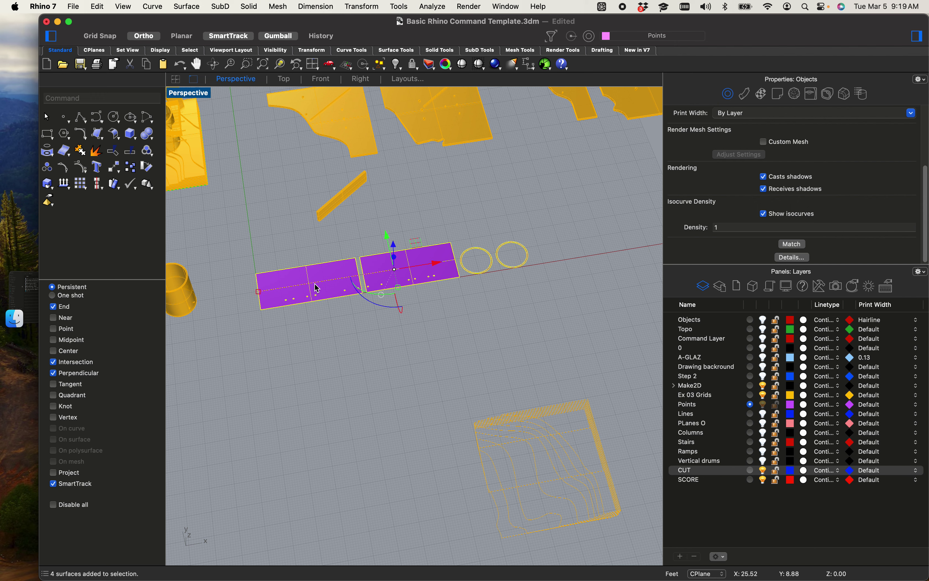
Step: Move the second unrolled wall strip from its near corner to the adjacent corner of the first strip, closing the gap
{"action": "scroll", "coordinate": [297, 232], "scroll_direction": "up", "scroll_amount": 5}
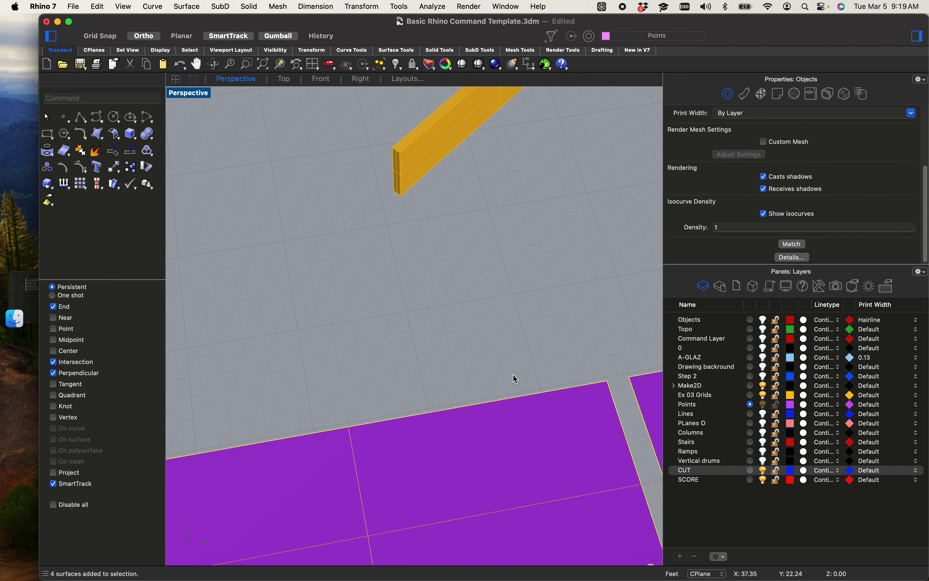
{"action": "right_click_drag", "start_coordinate": [513, 374], "coordinate": [414, 270], "text": "shift"}
{"action": "left_click", "coordinate": [498, 359]}
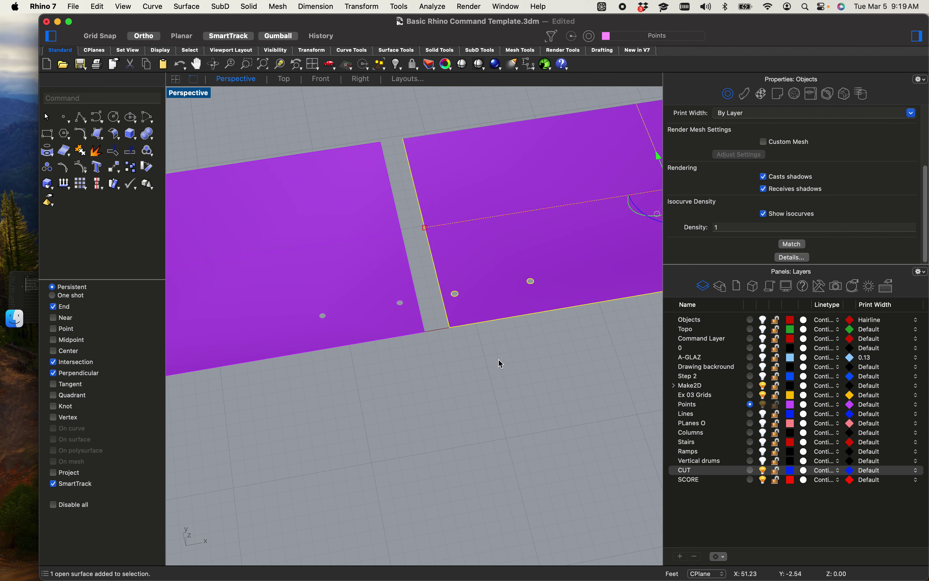
{"action": "left_click", "coordinate": [482, 274]}
{"action": "type", "text": "move"}
{"action": "key", "text": "Return"}
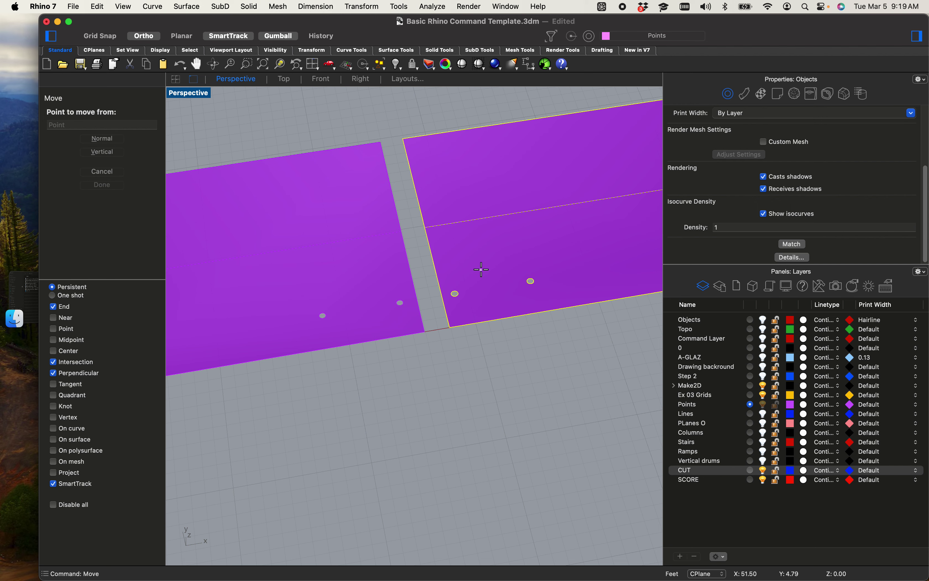
{"action": "scroll", "coordinate": [446, 333], "scroll_direction": "up", "scroll_amount": 4}
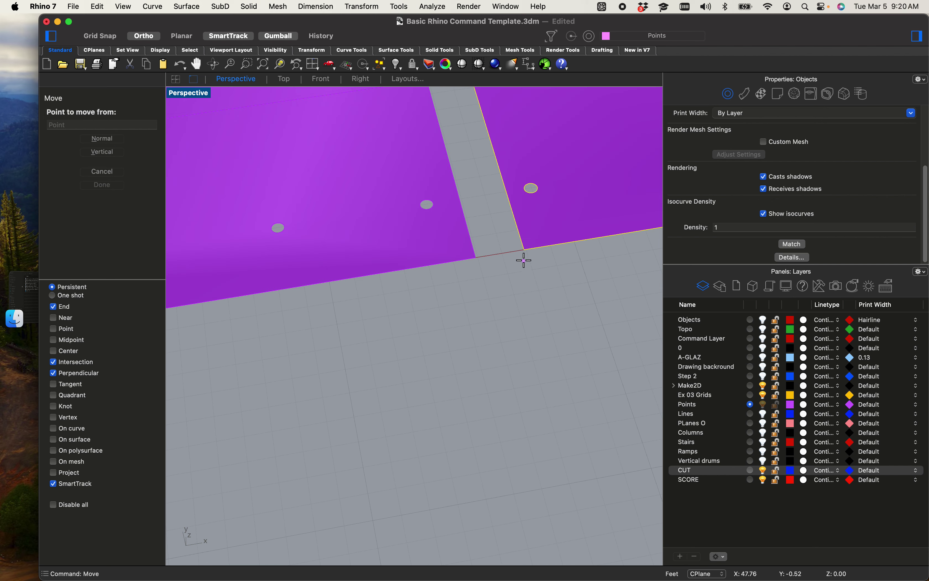
{"action": "left_click", "coordinate": [522, 254]}
{"action": "left_click", "coordinate": [476, 256]}
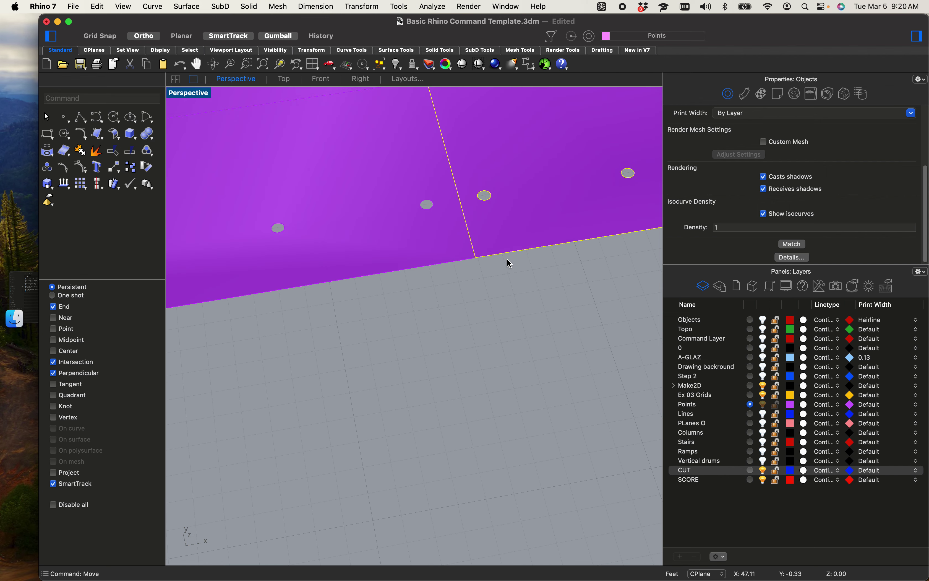
{"action": "scroll", "coordinate": [509, 307], "scroll_direction": "down", "scroll_amount": 4}
{"action": "right_click_drag", "start_coordinate": [508, 323], "coordinate": [502, 332]}
{"action": "left_click", "coordinate": [511, 342]}
Step: Move the second unrolled wall strip away from the first along the row, reopening a gap between them
{"action": "right_click_drag", "start_coordinate": [570, 352], "coordinate": [481, 352], "text": "shift"}
{"action": "scroll", "coordinate": [495, 299], "scroll_direction": "up", "scroll_amount": 4}
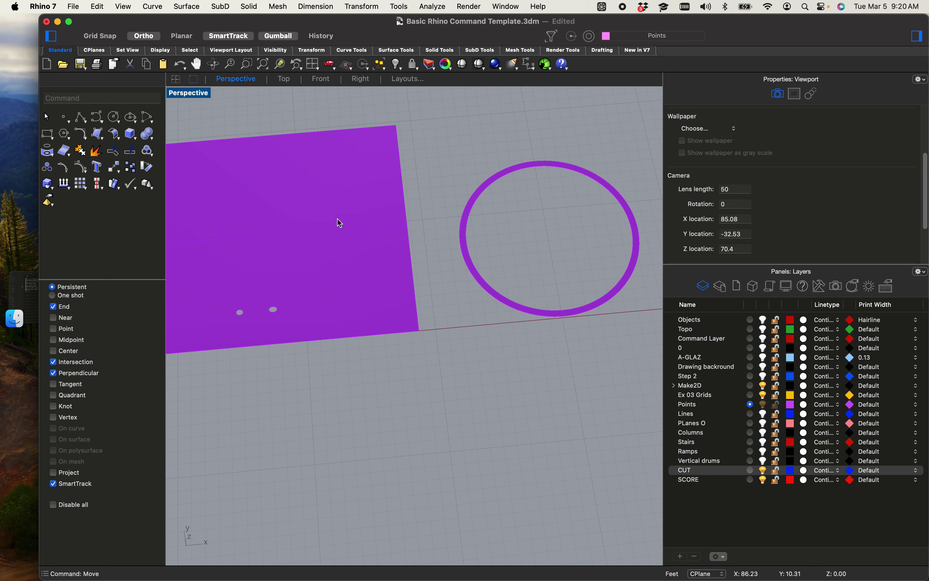
{"action": "scroll", "coordinate": [334, 222], "scroll_direction": "down", "scroll_amount": 5}
{"action": "right_click_drag", "start_coordinate": [291, 254], "coordinate": [451, 254], "text": "shift"}
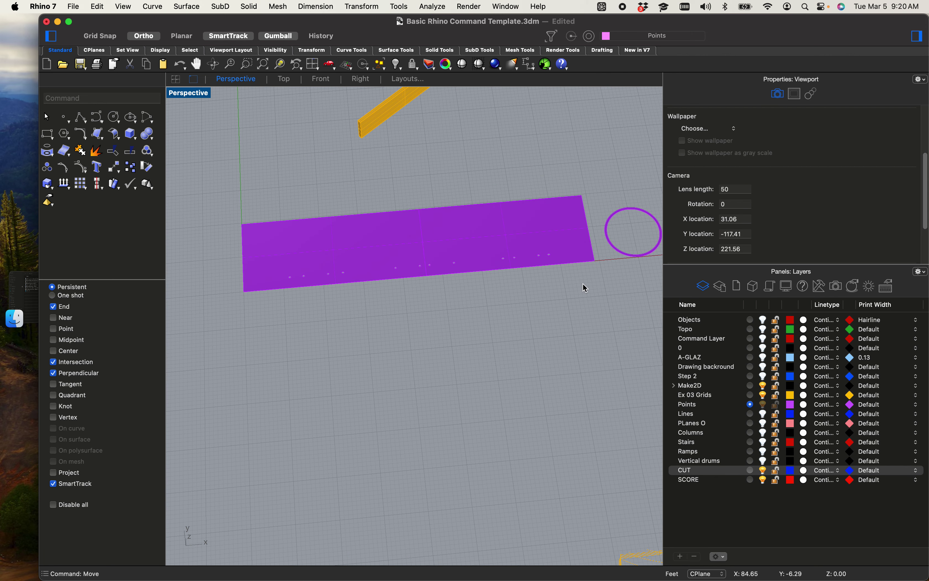
{"action": "right_click_drag", "start_coordinate": [583, 284], "coordinate": [525, 278]}
{"action": "right_click_drag", "start_coordinate": [453, 298], "coordinate": [567, 267]}
{"action": "left_click", "coordinate": [561, 248]}
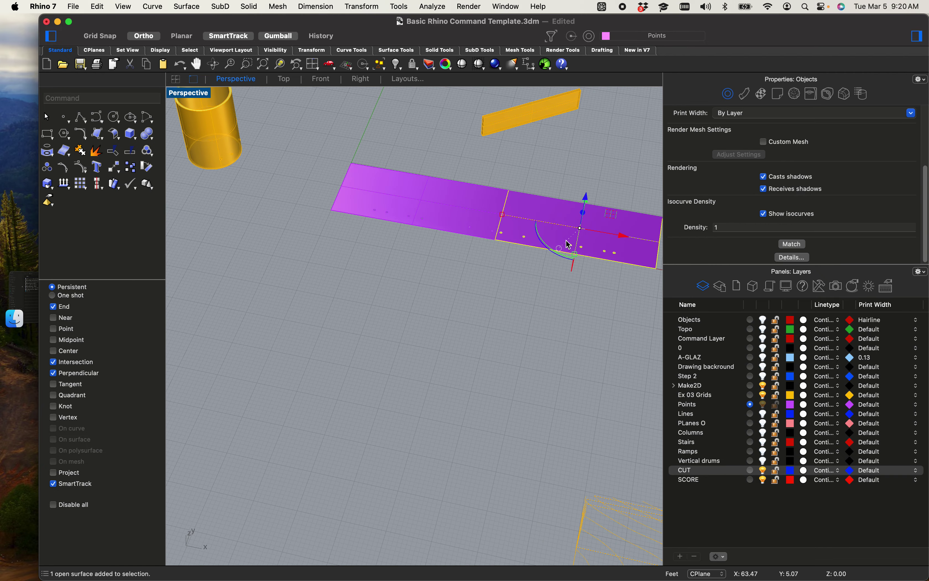
{"action": "scroll", "coordinate": [560, 272], "scroll_direction": "up", "scroll_amount": 4}
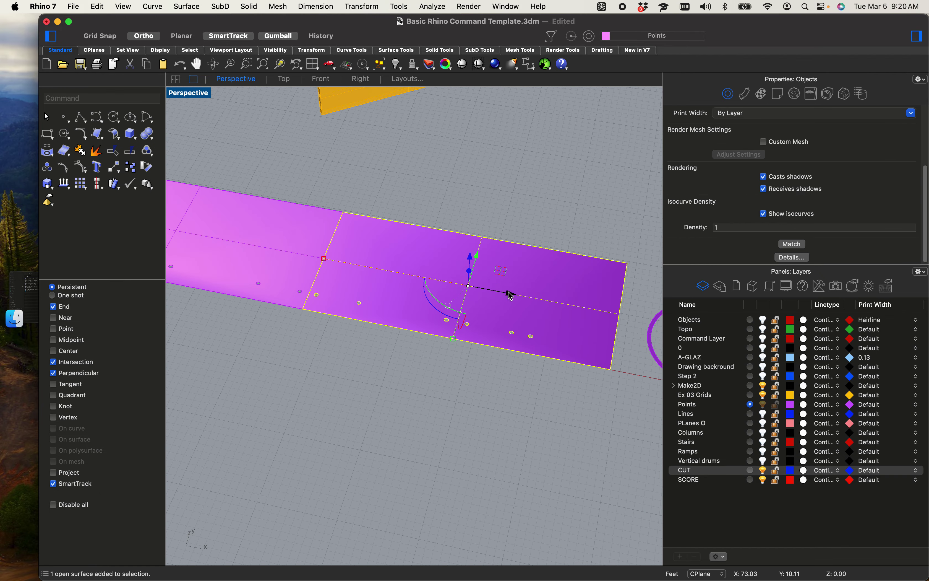
{"action": "left_click_drag", "start_coordinate": [510, 293], "coordinate": [533, 297]}
{"action": "left_click", "coordinate": [506, 166]}
{"action": "scroll", "coordinate": [508, 176], "scroll_direction": "down", "scroll_amount": 5}
{"action": "scroll", "coordinate": [499, 215], "scroll_direction": "up", "scroll_amount": 5}
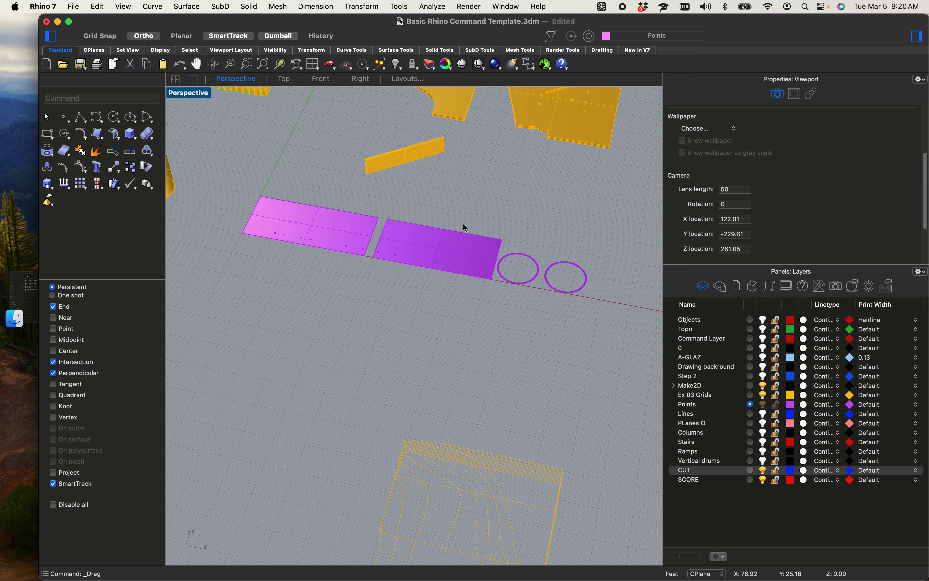
Step: Try spreading the second wall strip and one ring away from the row, and undo both moves
{"action": "left_click_drag", "start_coordinate": [436, 259], "coordinate": [568, 346]}
{"action": "left_click_drag", "start_coordinate": [640, 303], "coordinate": [181, 265]}
{"action": "scroll", "coordinate": [346, 391], "scroll_direction": "down", "scroll_amount": 5}
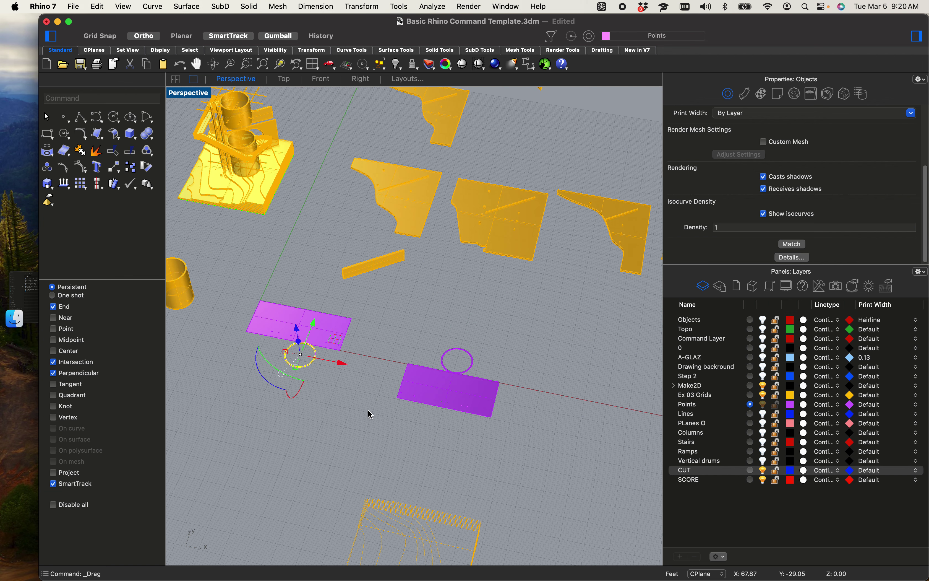
{"action": "key", "text": "super+z"}
{"action": "key", "text": "super+z"}
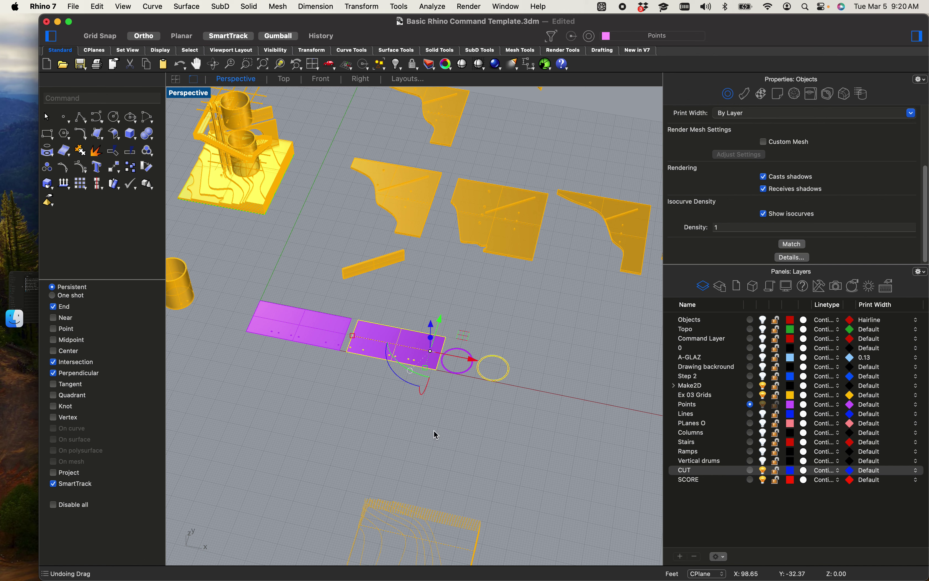
Step: Delete the two purple unrolled wall strips and the two rings
{"action": "right_click_drag", "start_coordinate": [509, 322], "coordinate": [525, 387]}
{"action": "left_click", "coordinate": [553, 386]}
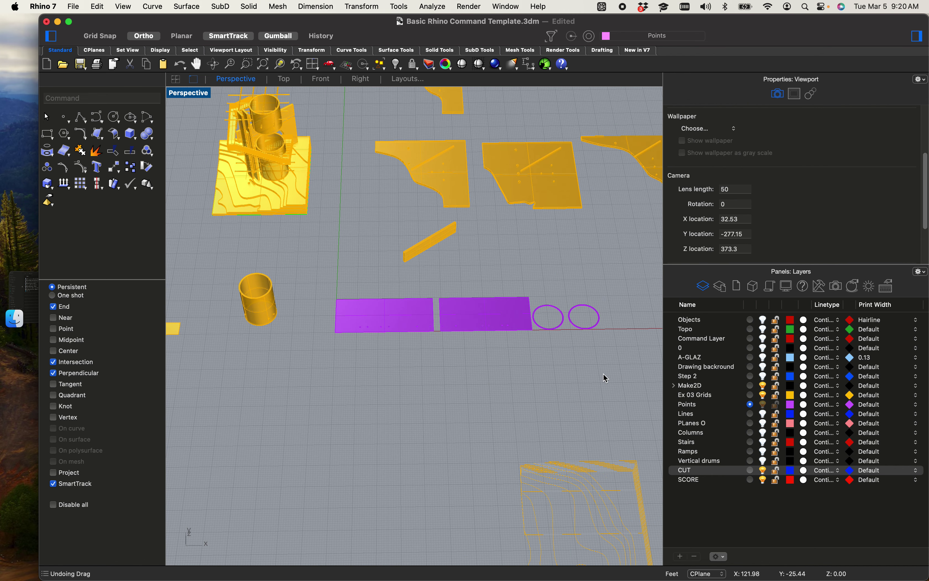
{"action": "left_click_drag", "start_coordinate": [603, 374], "coordinate": [379, 302]}
{"action": "key", "text": "Delete"}
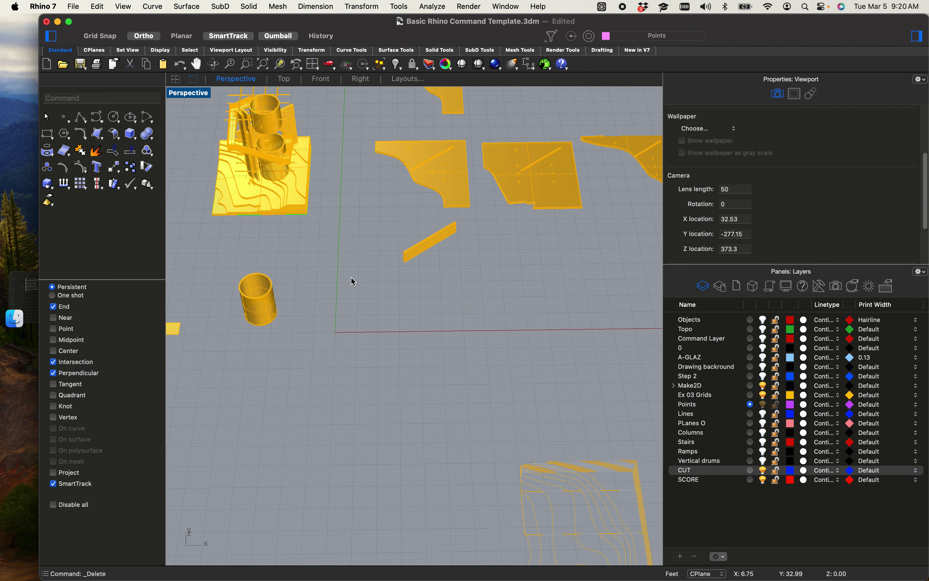
Step: Unroll the hollow drum with UnrollSrf into separate pieces, with Keep Properties enabled
{"action": "right_click_drag", "start_coordinate": [357, 346], "coordinate": [406, 377], "text": "shift"}
{"action": "left_click", "coordinate": [333, 336]}
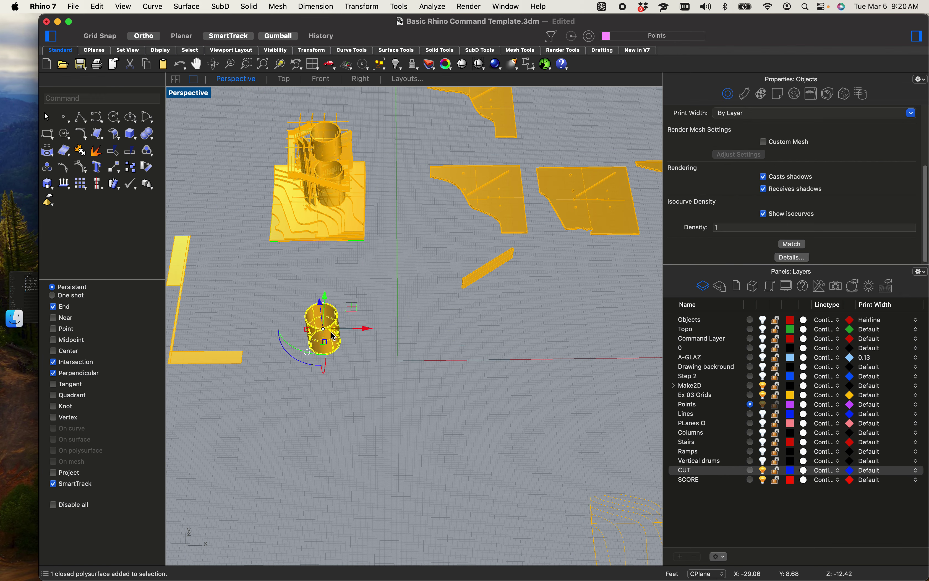
{"action": "type", "text": "UnrollSrf"}
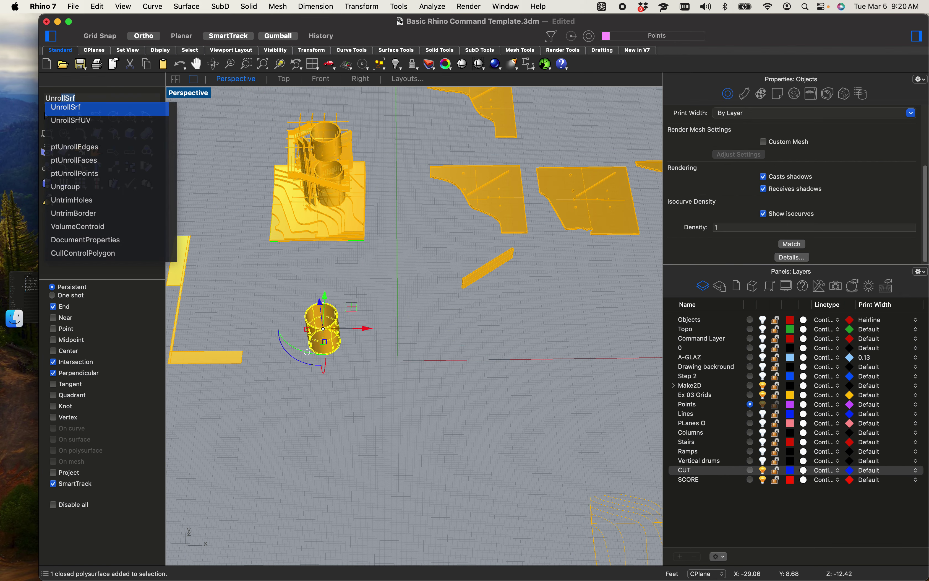
{"action": "key", "text": "Return"}
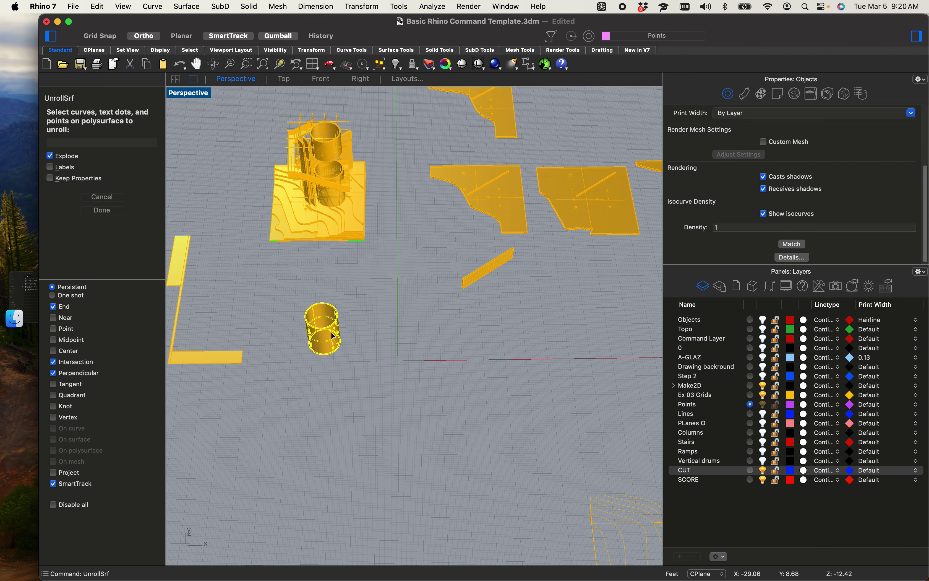
{"action": "left_click", "coordinate": [52, 157]}
{"action": "left_click", "coordinate": [50, 178]}
{"action": "key", "text": "Return"}
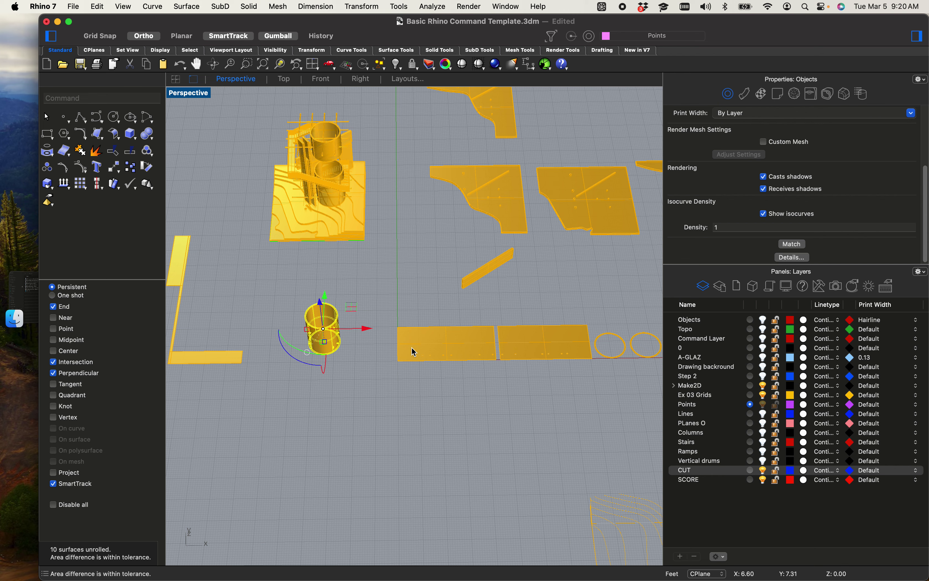
Step: Delete the six small curved hole pieces beyond the rings in the newly unrolled row
{"action": "right_click_drag", "start_coordinate": [413, 351], "coordinate": [296, 337], "text": "shift"}
{"action": "scroll", "coordinate": [484, 336], "scroll_direction": "up", "scroll_amount": 10}
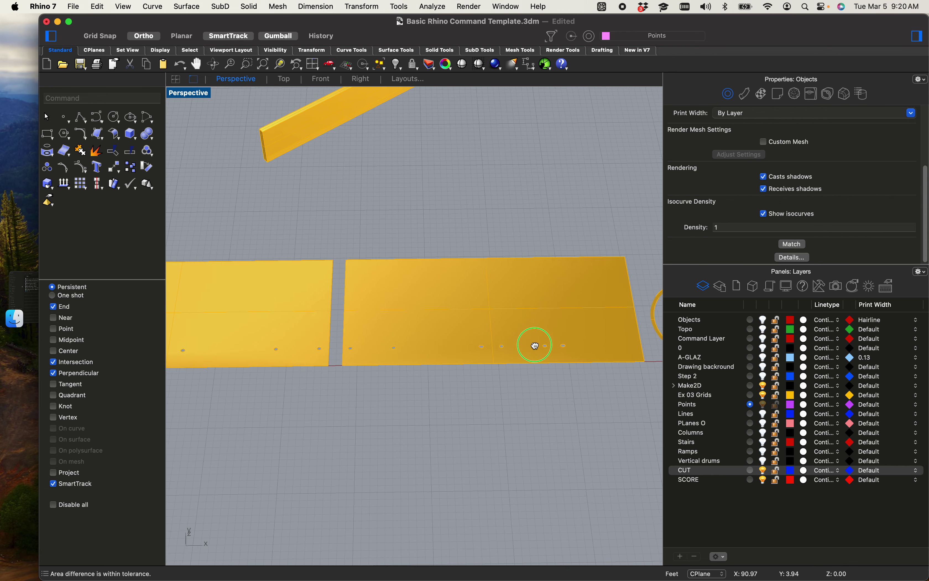
{"action": "right_click_drag", "start_coordinate": [530, 354], "coordinate": [234, 347], "text": "shift"}
{"action": "right_click_drag", "start_coordinate": [455, 359], "coordinate": [432, 365], "text": "shift"}
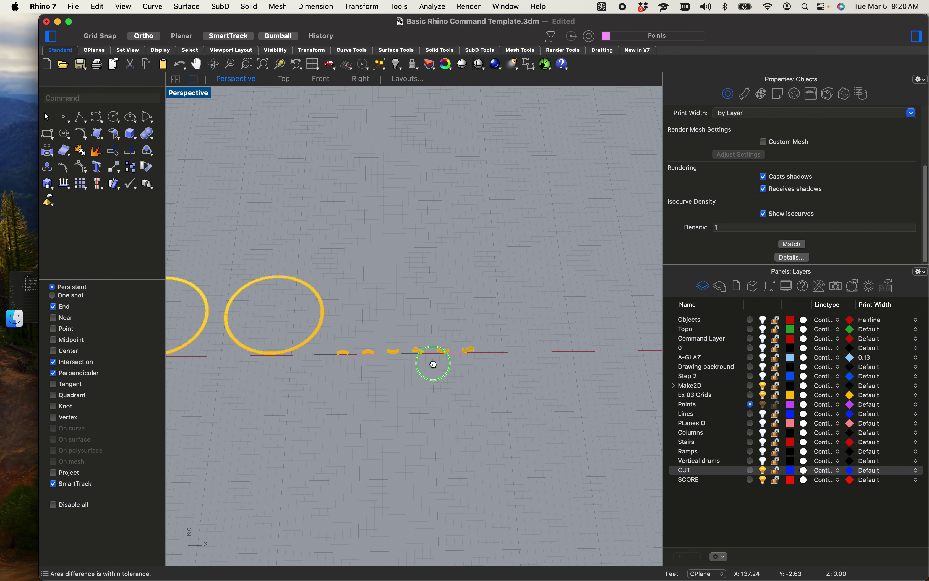
{"action": "scroll", "coordinate": [467, 366], "scroll_direction": "up", "scroll_amount": 4}
{"action": "scroll", "coordinate": [466, 366], "scroll_direction": "up", "scroll_amount": 5}
{"action": "mouse_move", "coordinate": [479, 380]}
{"action": "left_mouse_down"}
{"action": "mouse_move", "coordinate": [410, 344]}
{"action": "mouse_move", "coordinate": [177, 272]}
{"action": "mouse_move", "coordinate": [227, 275]}
{"action": "mouse_move", "coordinate": [216, 271]}
{"action": "left_mouse_up"}
{"action": "key", "text": "Delete"}
{"action": "scroll", "coordinate": [221, 273], "scroll_direction": "down", "scroll_amount": 3}
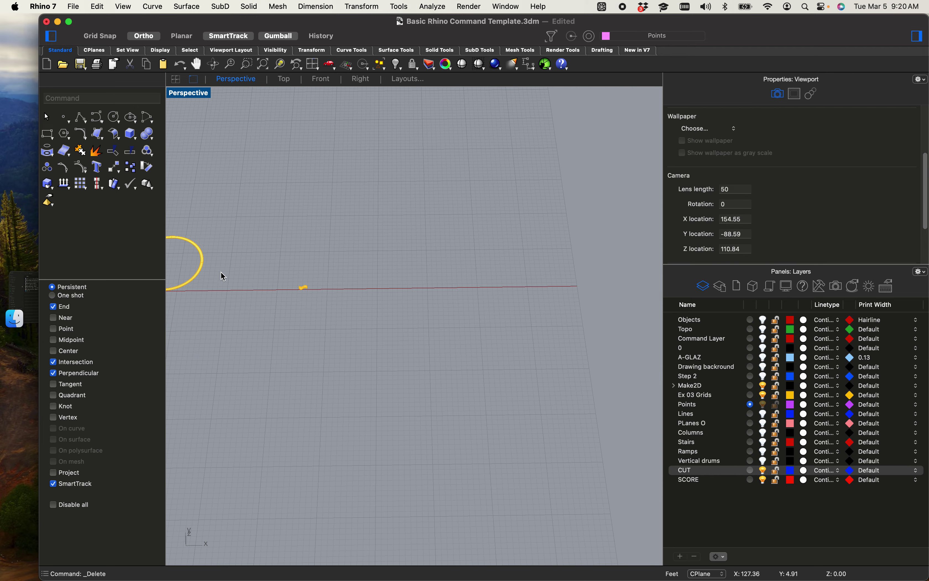
{"action": "left_click_drag", "start_coordinate": [309, 301], "coordinate": [277, 268]}
{"action": "key", "text": "Delete"}
{"action": "scroll", "coordinate": [275, 275], "scroll_direction": "down", "scroll_amount": 8}
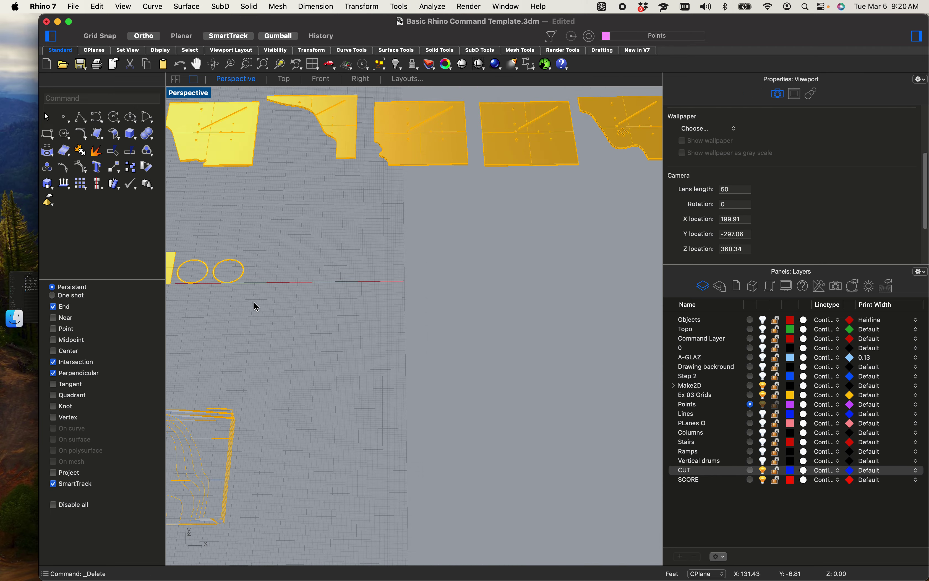
Step: Examine the two newly unrolled wall strips and their small holes, comparing them with the rest of the layout
{"action": "right_click_drag", "start_coordinate": [231, 307], "coordinate": [455, 309], "text": "shift"}
{"action": "scroll", "coordinate": [313, 266], "scroll_direction": "up", "scroll_amount": 5}
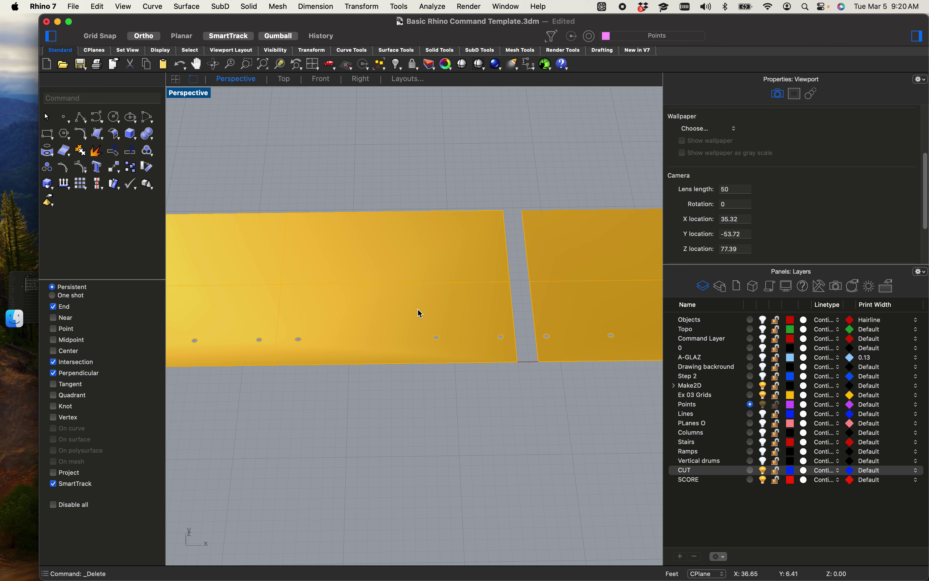
{"action": "scroll", "coordinate": [508, 288], "scroll_direction": "down", "scroll_amount": 4}
{"action": "left_click", "coordinate": [476, 286]}
{"action": "scroll", "coordinate": [571, 295], "scroll_direction": "up", "scroll_amount": 3}
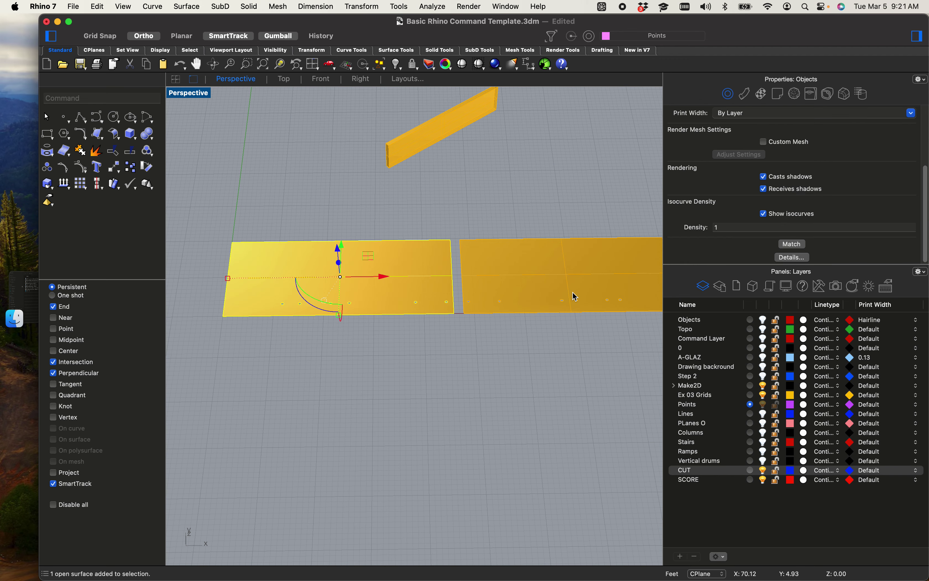
{"action": "right_click_drag", "start_coordinate": [568, 367], "coordinate": [540, 363], "text": "shift"}
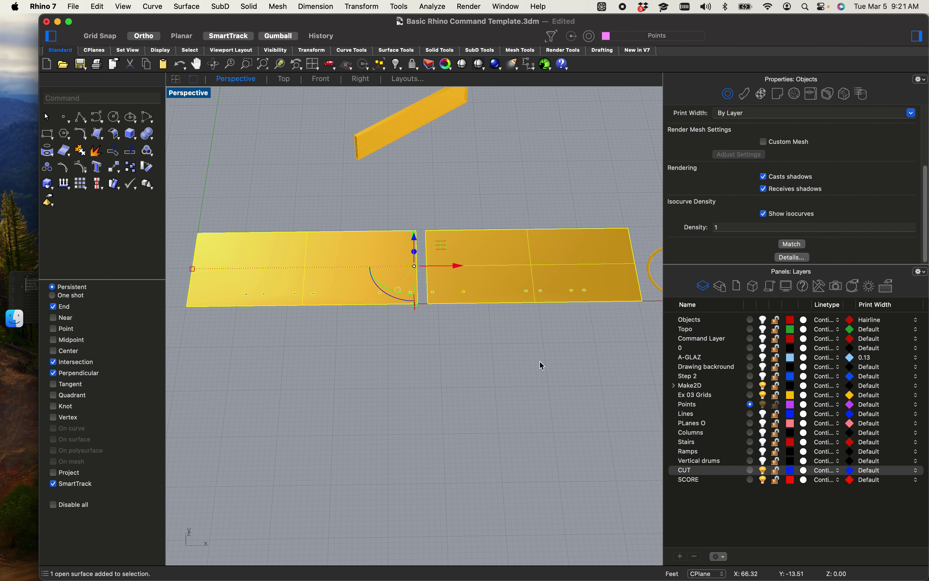
{"action": "left_click", "coordinate": [432, 456]}
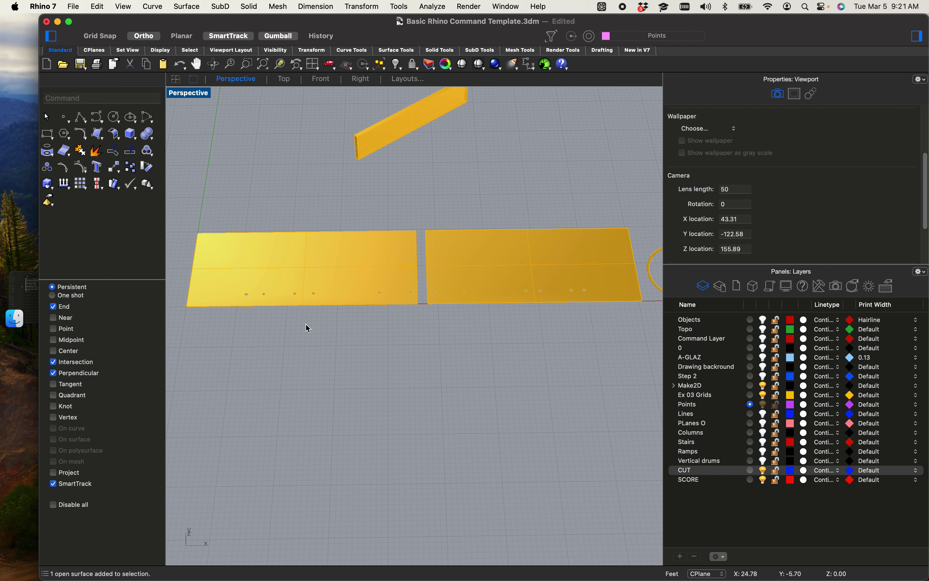
{"action": "scroll", "coordinate": [274, 286], "scroll_direction": "up", "scroll_amount": 3}
{"action": "scroll", "coordinate": [275, 287], "scroll_direction": "up", "scroll_amount": 2}
{"action": "scroll", "coordinate": [274, 286], "scroll_direction": "down", "scroll_amount": 5}
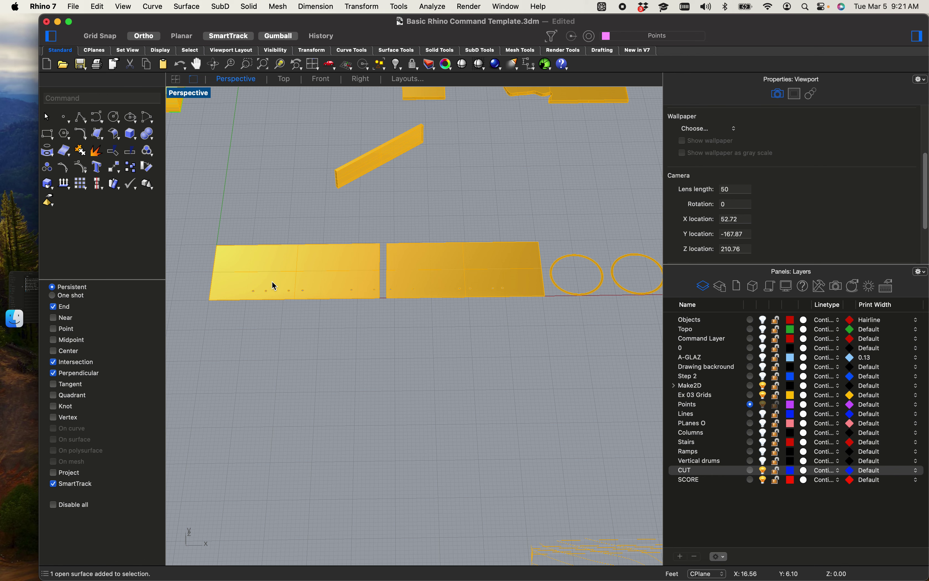
{"action": "scroll", "coordinate": [346, 269], "scroll_direction": "down", "scroll_amount": 5}
{"action": "left_click", "coordinate": [333, 282]}
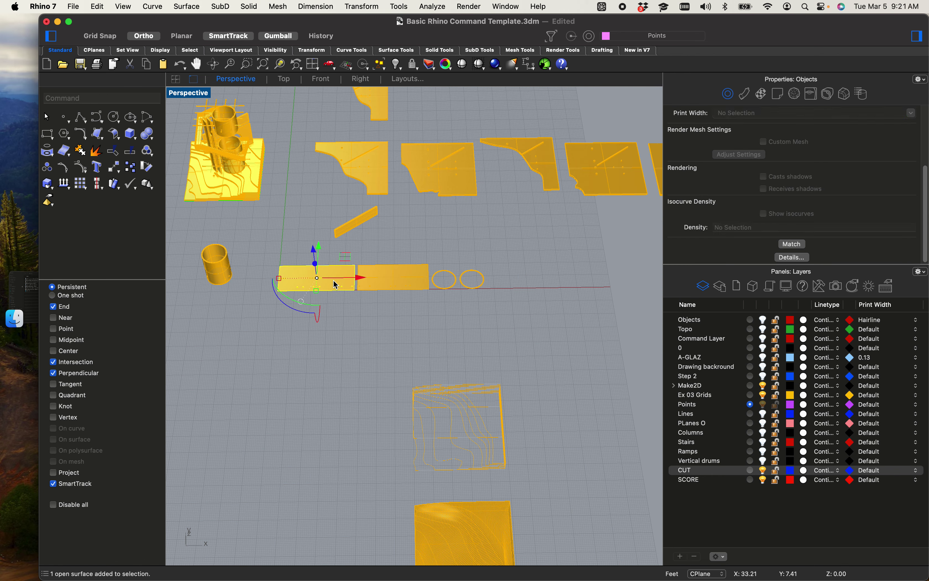
{"action": "scroll", "coordinate": [384, 331], "scroll_direction": "up", "scroll_amount": 5}
{"action": "left_click", "coordinate": [579, 345]}
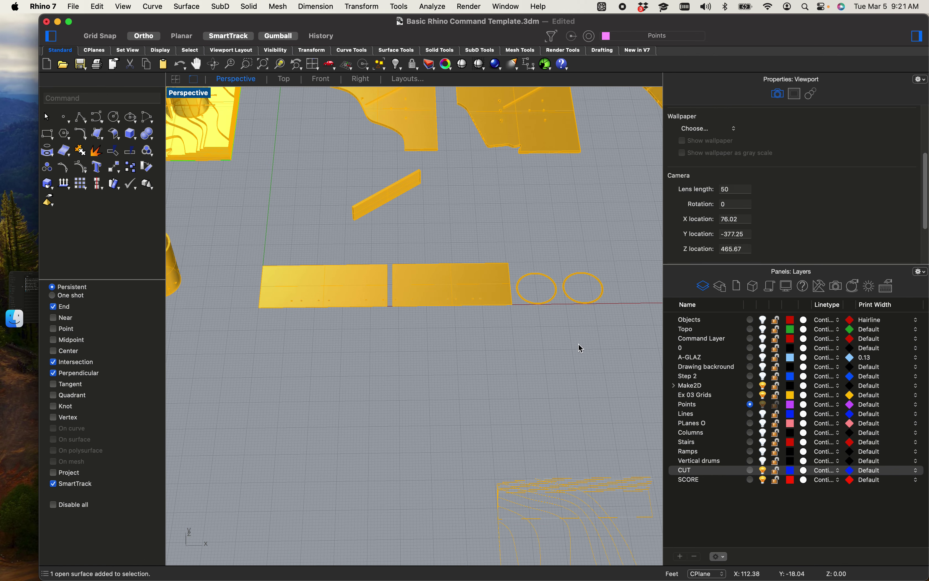
Step: Create a Make2D drawing of the two wall strips and two rings from the Top view, maintaining source layers and including hidden lines
{"action": "left_click_drag", "start_coordinate": [489, 301], "coordinate": [235, 243]}
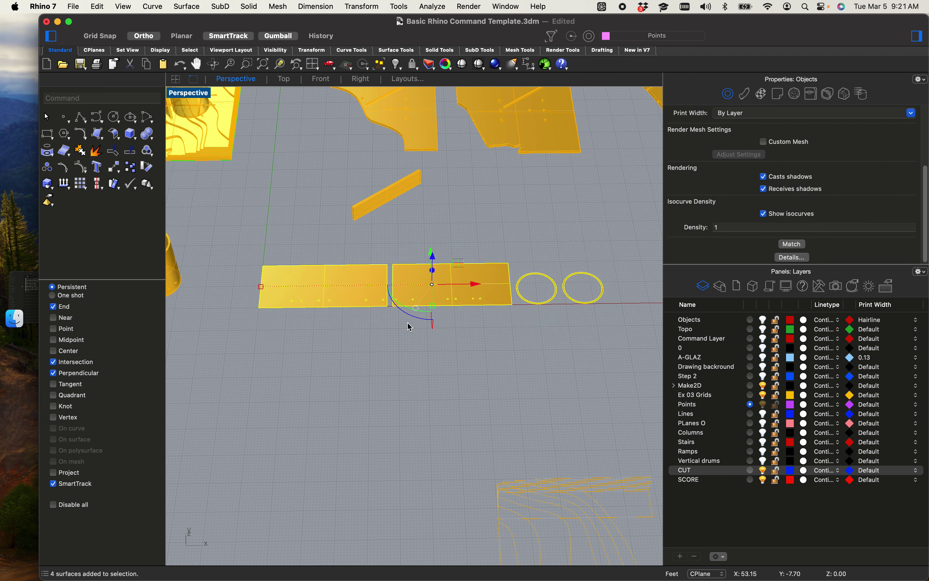
{"action": "type", "text": "Make"}
{"action": "key", "text": "Escape"}
{"action": "double_click", "coordinate": [207, 99]}
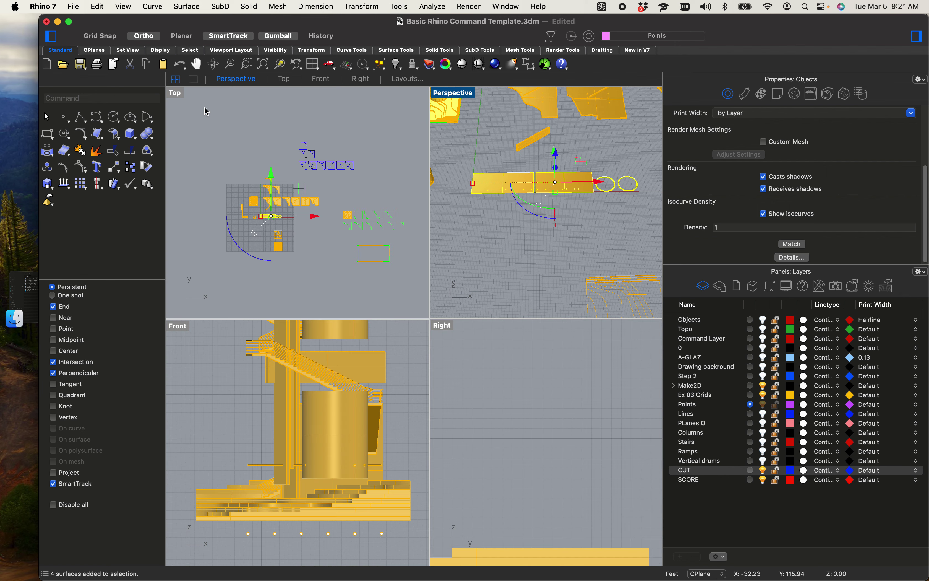
{"action": "scroll", "coordinate": [292, 241], "scroll_direction": "down", "scroll_amount": 3}
{"action": "right_click_drag", "start_coordinate": [279, 203], "coordinate": [363, 227]}
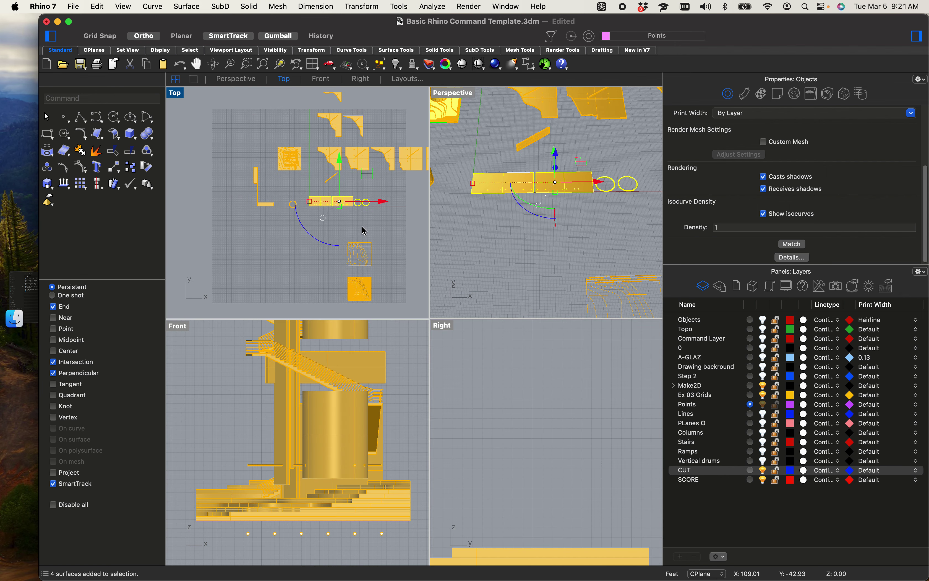
{"action": "scroll", "coordinate": [362, 206], "scroll_direction": "up", "scroll_amount": 10}
{"action": "type", "text": "Make2D"}
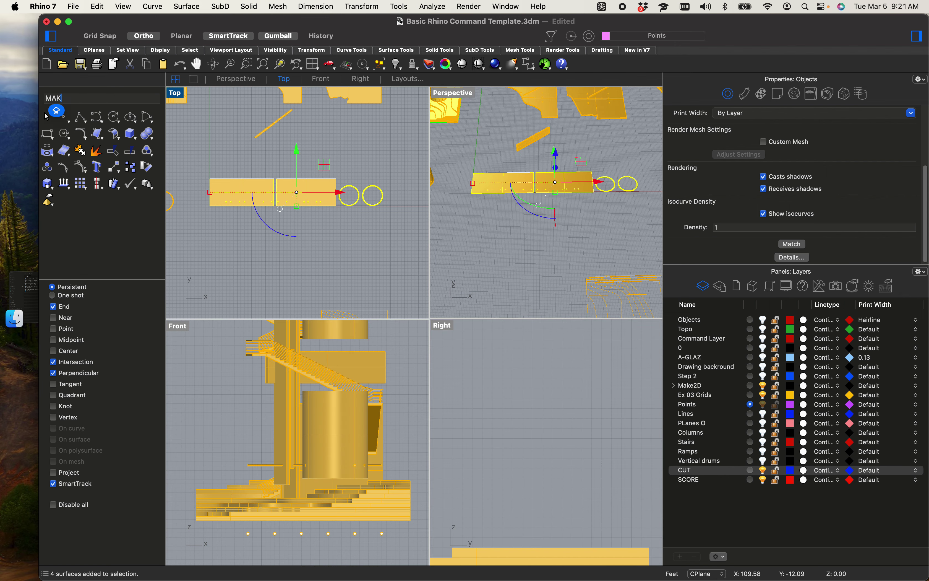
{"action": "key", "text": "Return"}
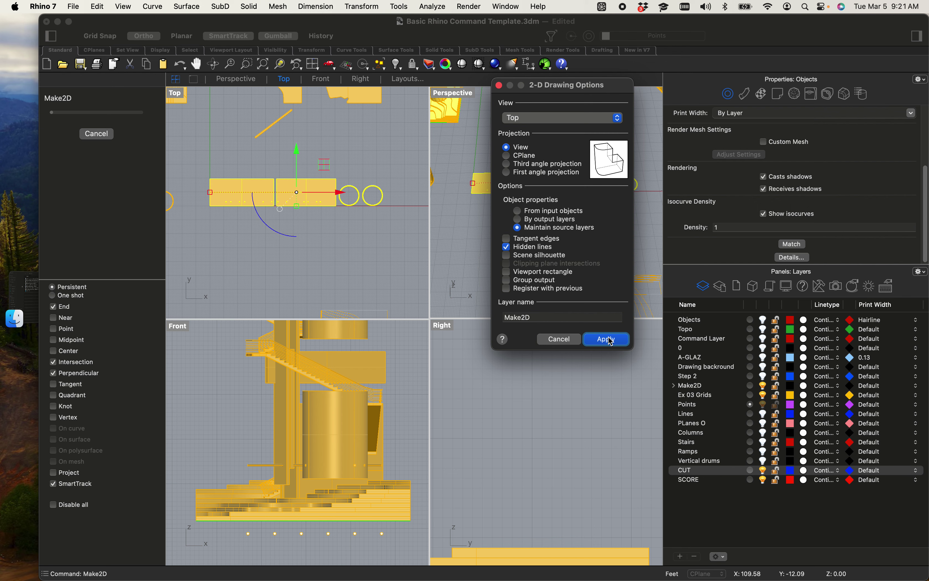
{"action": "left_click", "coordinate": [606, 339]}
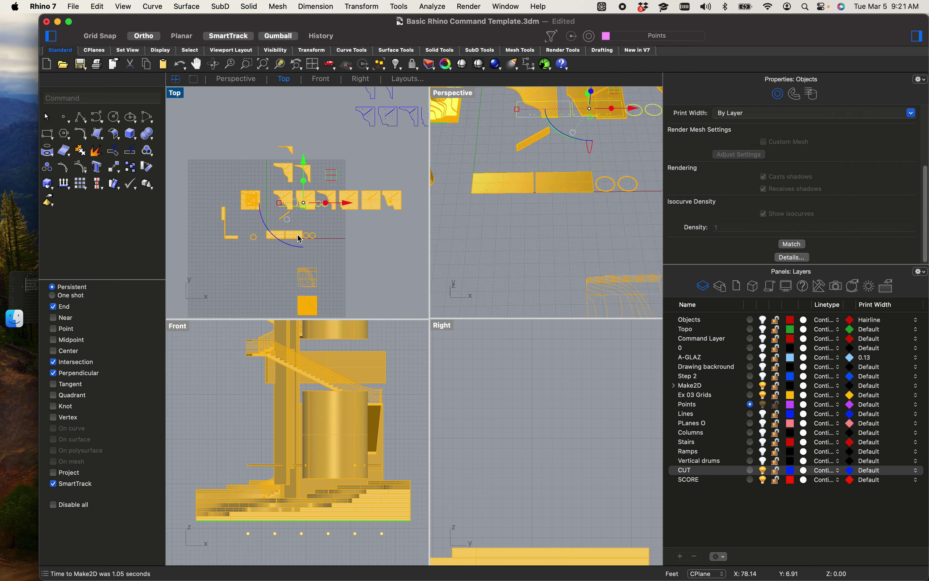
Step: Move the new 2D drum outlines straight up in the Top view into the empty area beside the blue slab outlines
{"action": "left_click_drag", "start_coordinate": [306, 162], "coordinate": [307, 69]}
{"action": "left_click", "coordinate": [331, 144]}
{"action": "right_click_drag", "start_coordinate": [332, 157], "coordinate": [328, 245]}
{"action": "scroll", "coordinate": [327, 211], "scroll_direction": "up", "scroll_amount": 6}
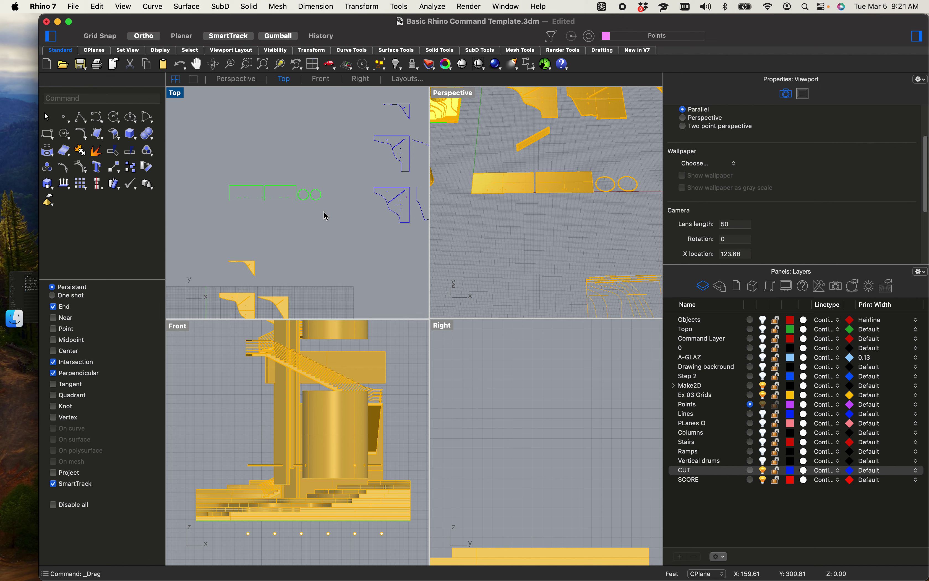
Step: Change all the drum's 2D outline curves to the CUT layer and maximize the Top viewport
{"action": "left_click_drag", "start_coordinate": [325, 216], "coordinate": [218, 159]}
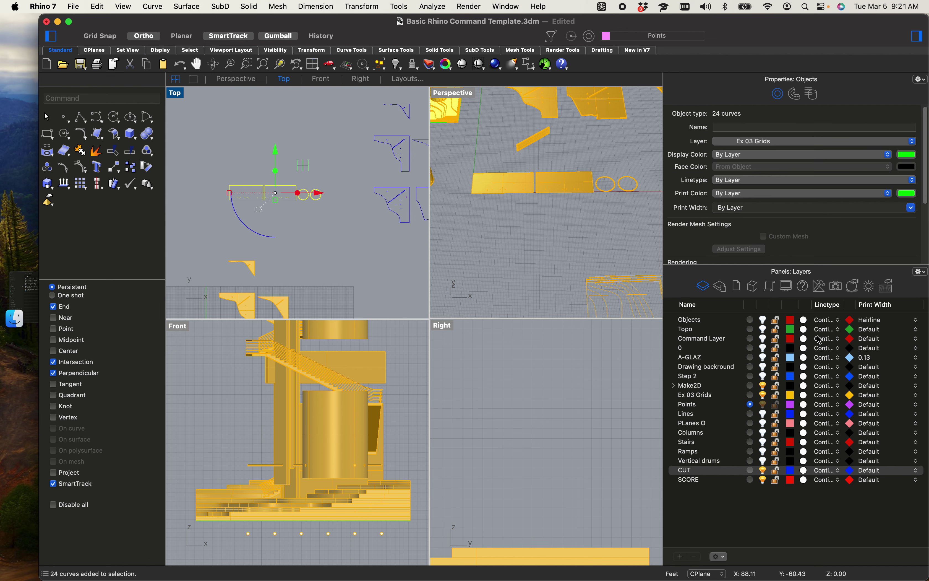
{"action": "right_click", "coordinate": [705, 475]}
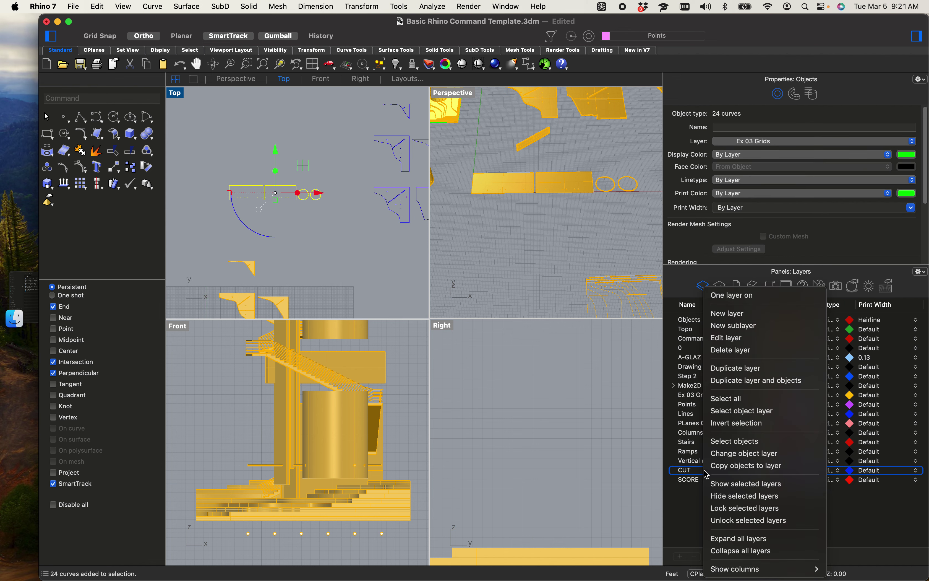
{"action": "left_click", "coordinate": [753, 458]}
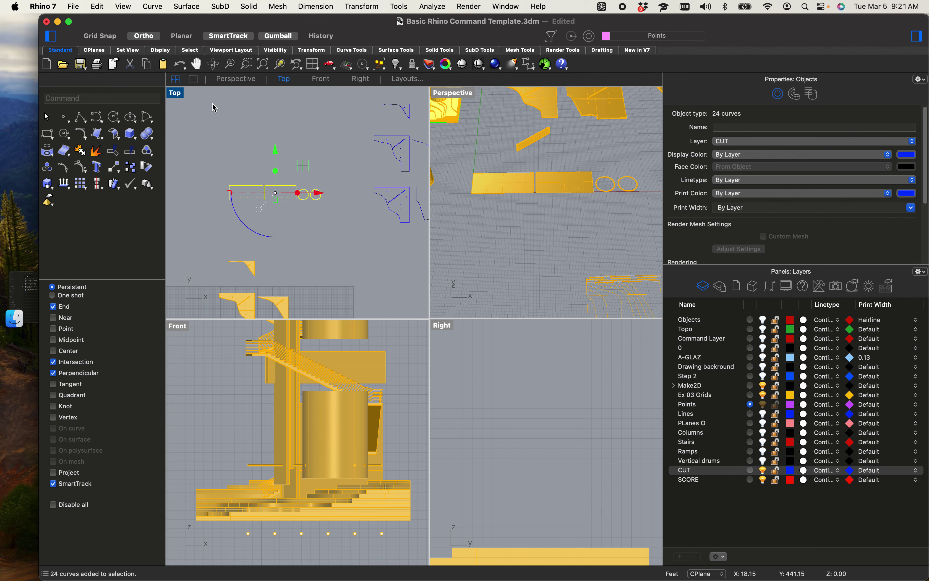
{"action": "left_click", "coordinate": [184, 99]}
{"action": "double_click", "coordinate": [179, 94]}
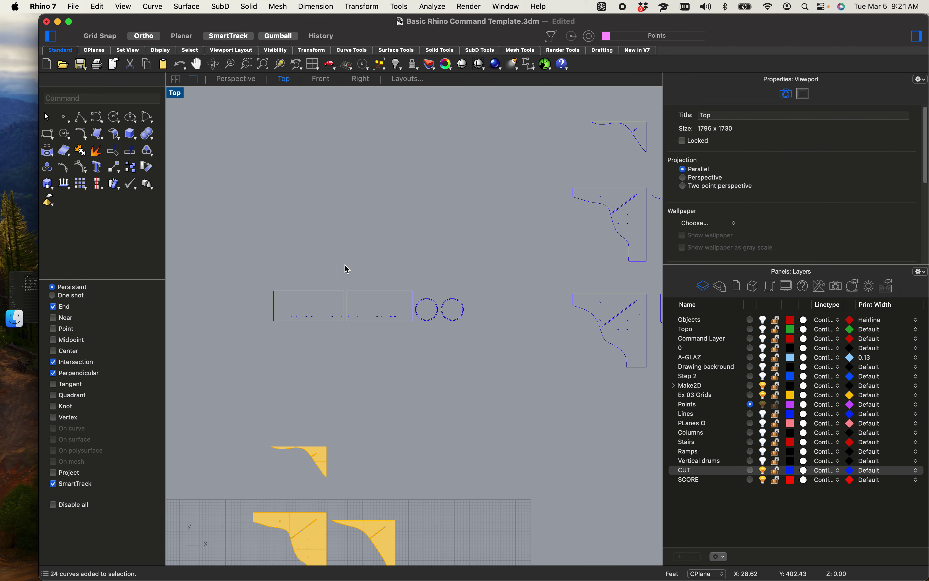
Step: Inspect the drum's flattened 2D outlines in the Top view, checking the two wall strips with their small holes and the two rings up close
{"action": "scroll", "coordinate": [346, 268], "scroll_direction": "down", "scroll_amount": 3}
{"action": "right_click_drag", "start_coordinate": [425, 270], "coordinate": [390, 264]}
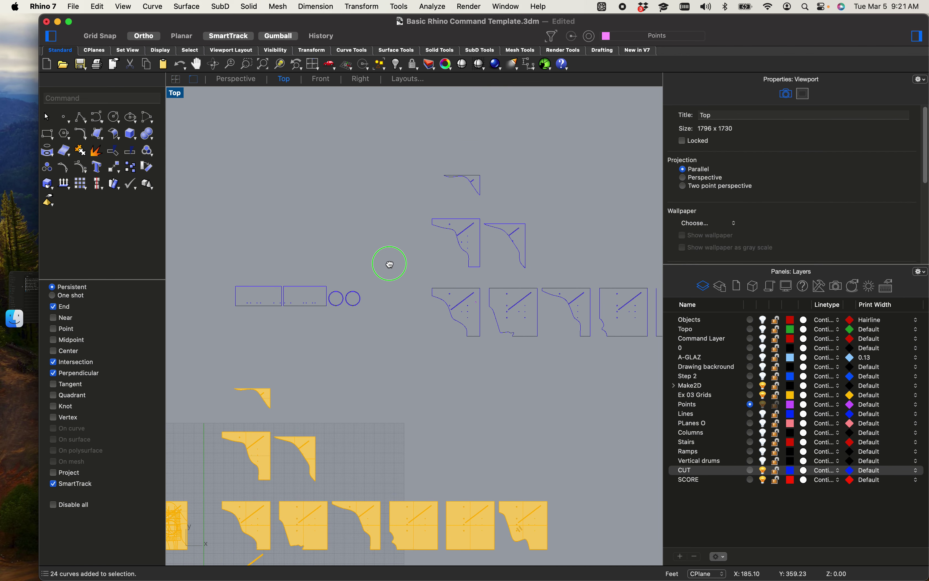
{"action": "scroll", "coordinate": [356, 290], "scroll_direction": "up", "scroll_amount": 5}
{"action": "scroll", "coordinate": [221, 327], "scroll_direction": "up", "scroll_amount": 18}
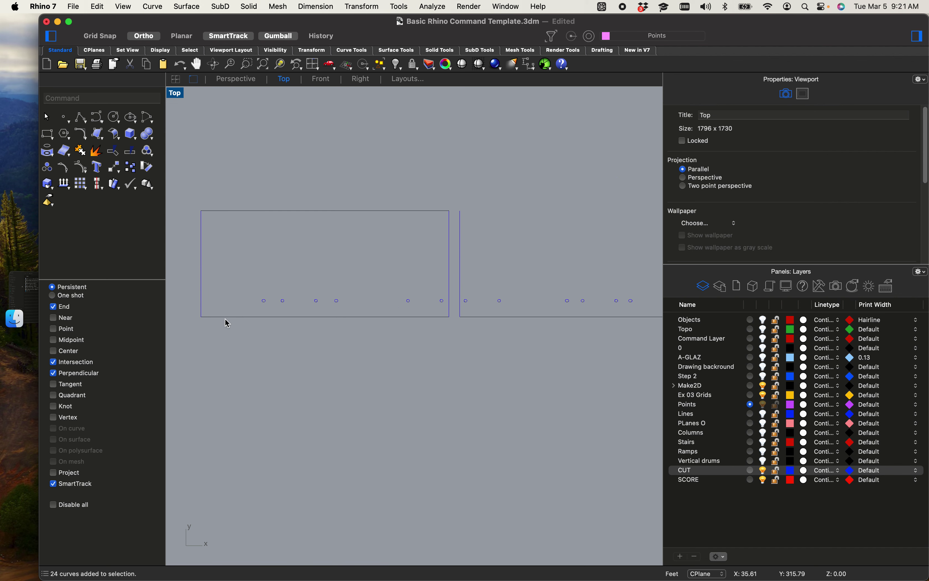
{"action": "scroll", "coordinate": [274, 290], "scroll_direction": "down", "scroll_amount": 10}
{"action": "right_click_drag", "start_coordinate": [306, 279], "coordinate": [320, 279]}
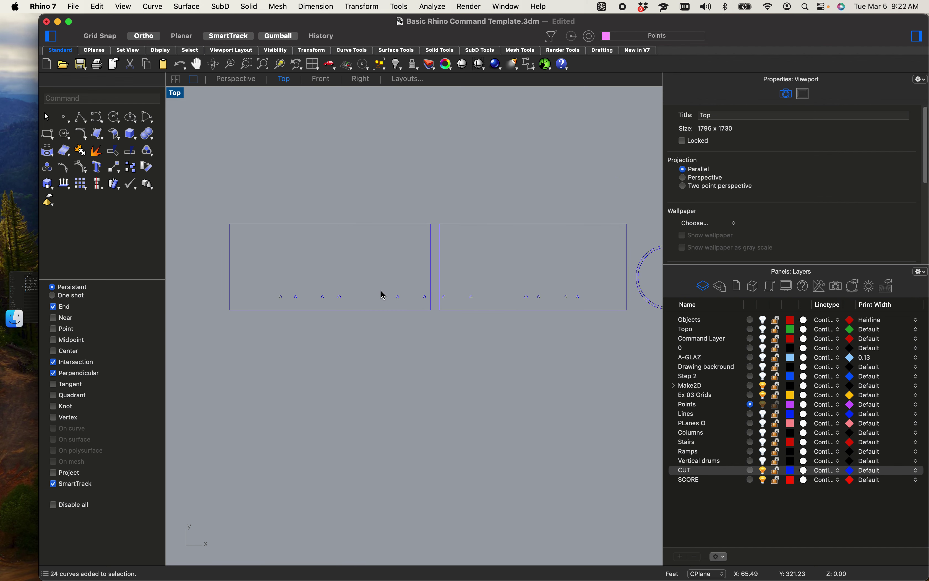
{"action": "scroll", "coordinate": [413, 290], "scroll_direction": "down", "scroll_amount": 4}
{"action": "scroll", "coordinate": [413, 284], "scroll_direction": "up", "scroll_amount": 1}
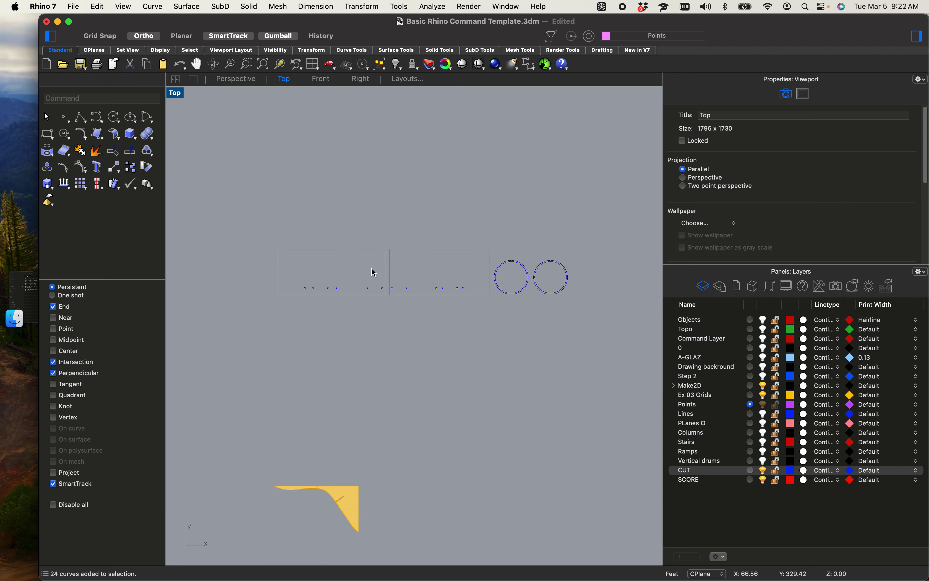
{"action": "scroll", "coordinate": [374, 273], "scroll_direction": "up", "scroll_amount": 4}
{"action": "right_click_drag", "start_coordinate": [604, 294], "coordinate": [278, 289]}
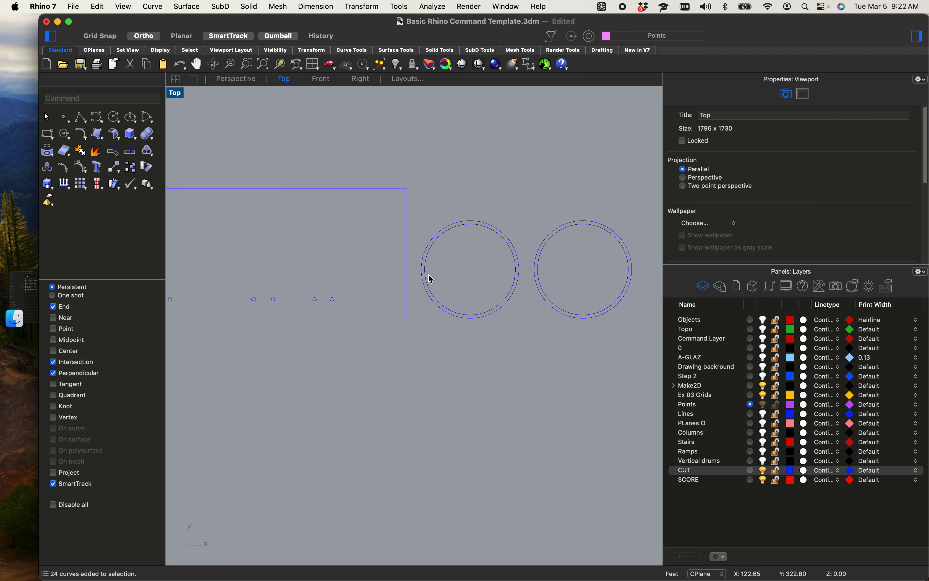
{"action": "scroll", "coordinate": [468, 254], "scroll_direction": "up", "scroll_amount": 6}
{"action": "right_click_drag", "start_coordinate": [559, 280], "coordinate": [434, 285]}
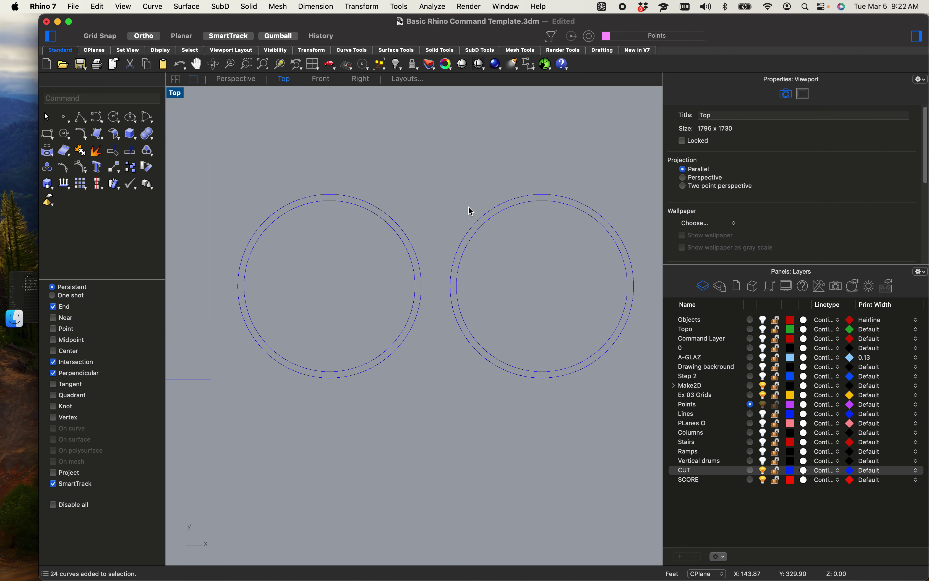